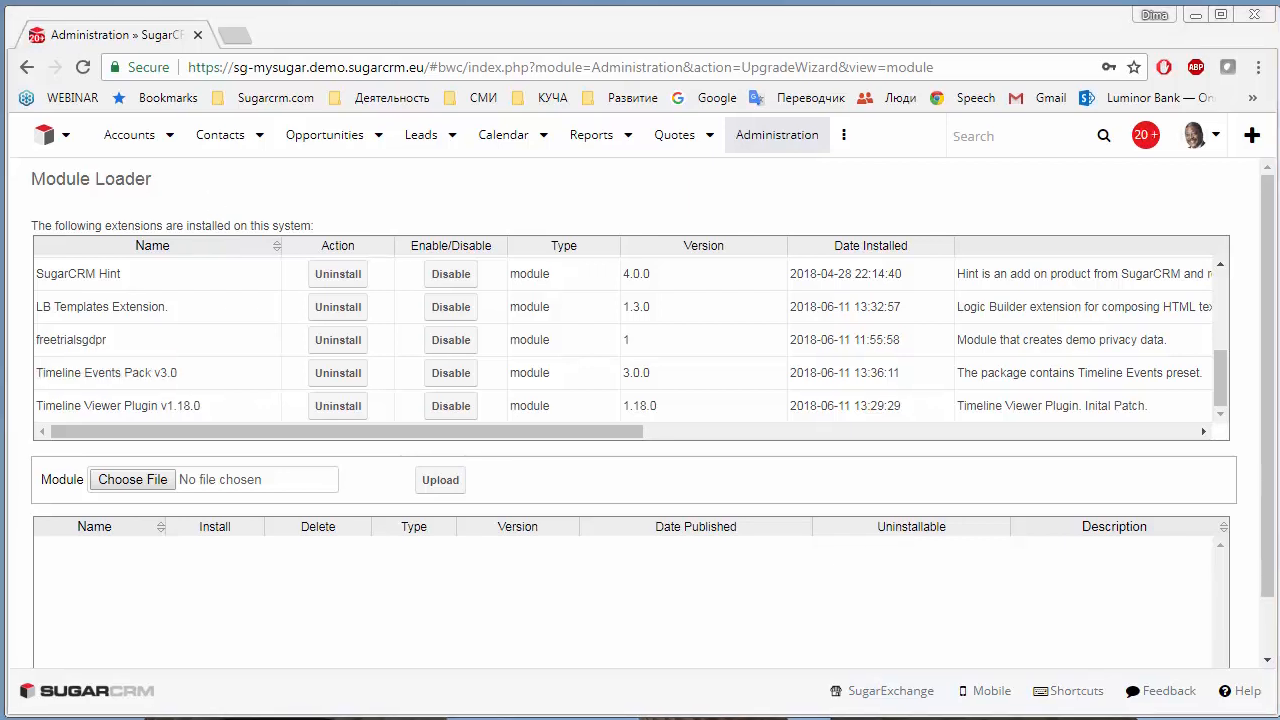
- Switch to the plan.docx document in Word and check the planned home dashboard title, then return to SugarCRM
key("alt+Tab")
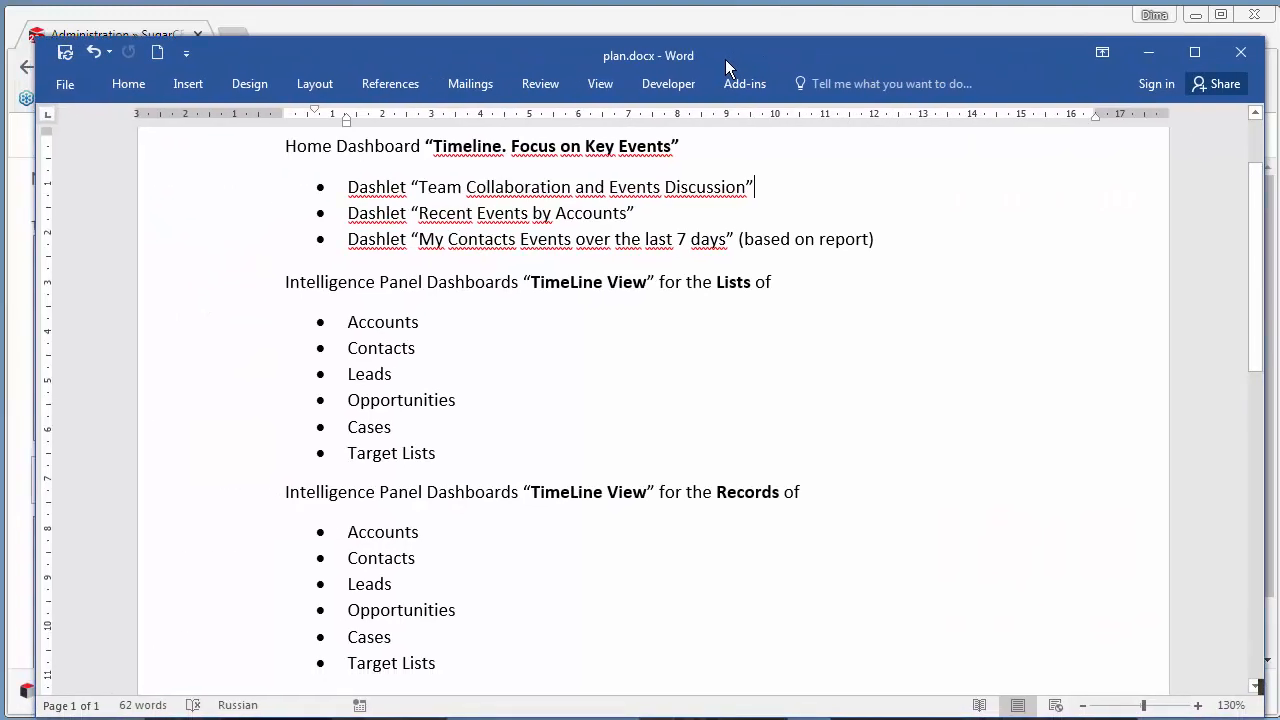
left_click_drag(682, 146, 289, 150)
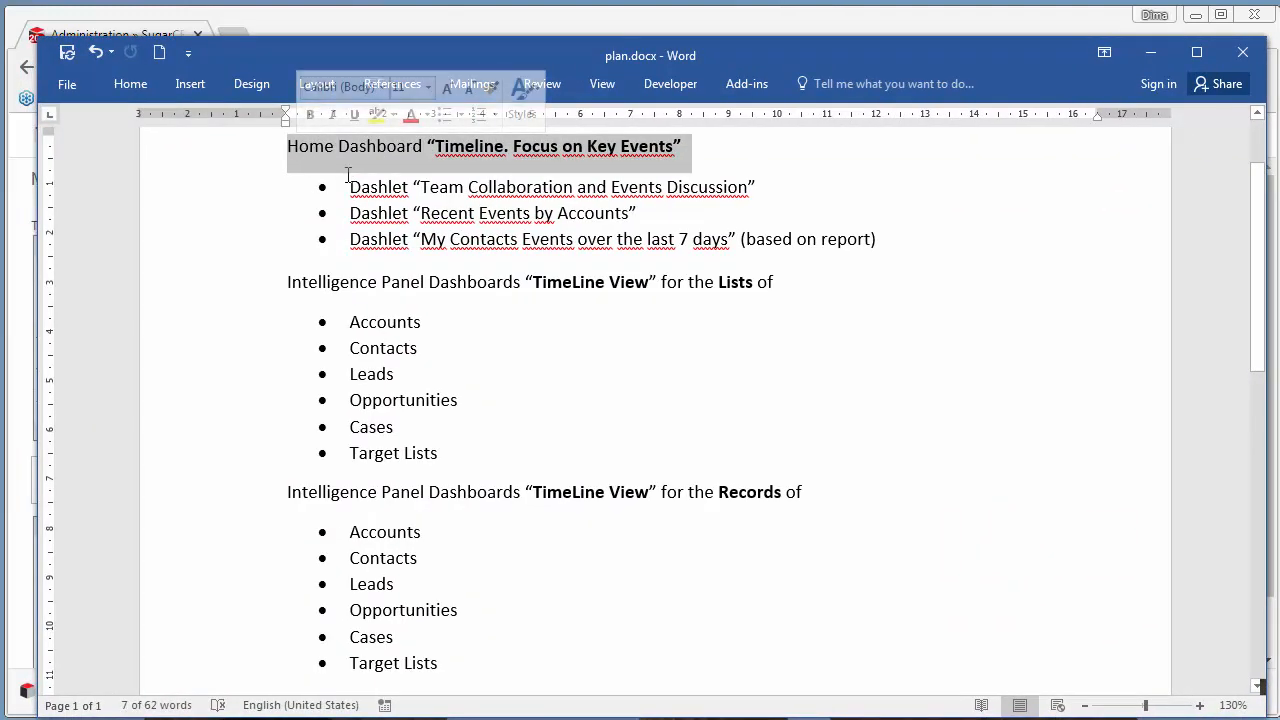
key("alt+Tab")
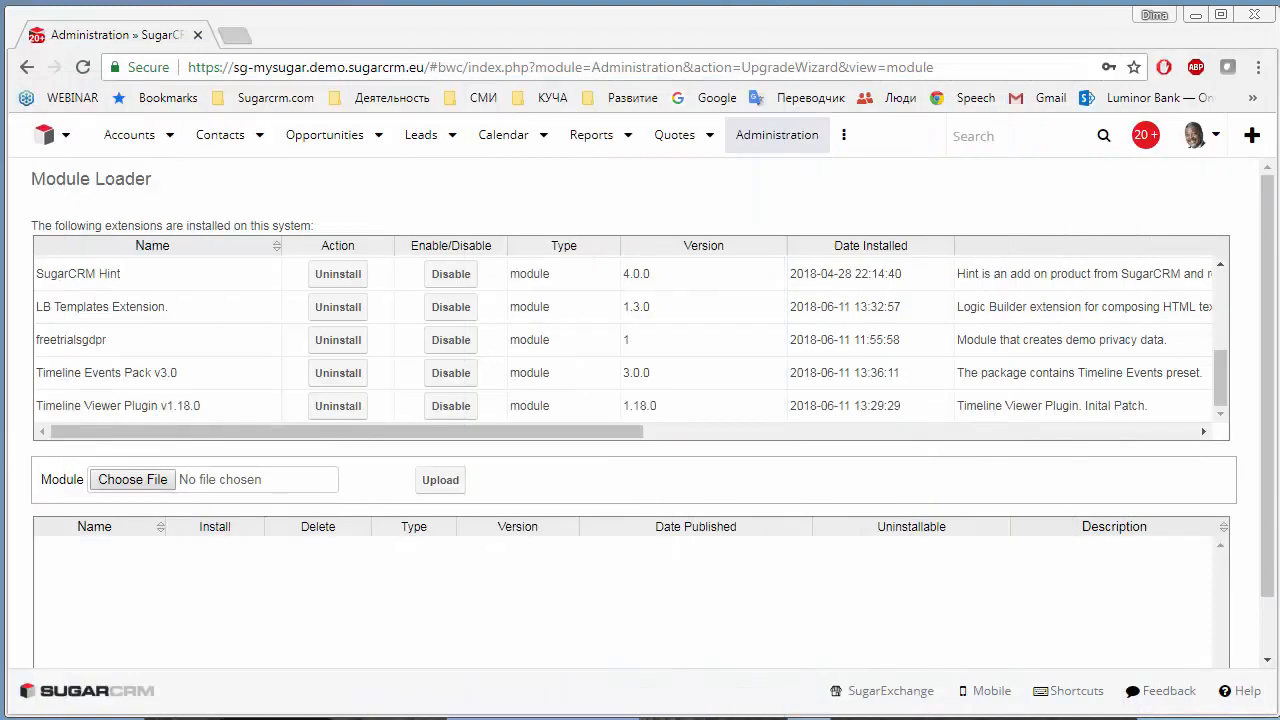
- Create a home dashboard titled "Timeline. Focus on Key Events" with one three-column row
left_click(66, 136)
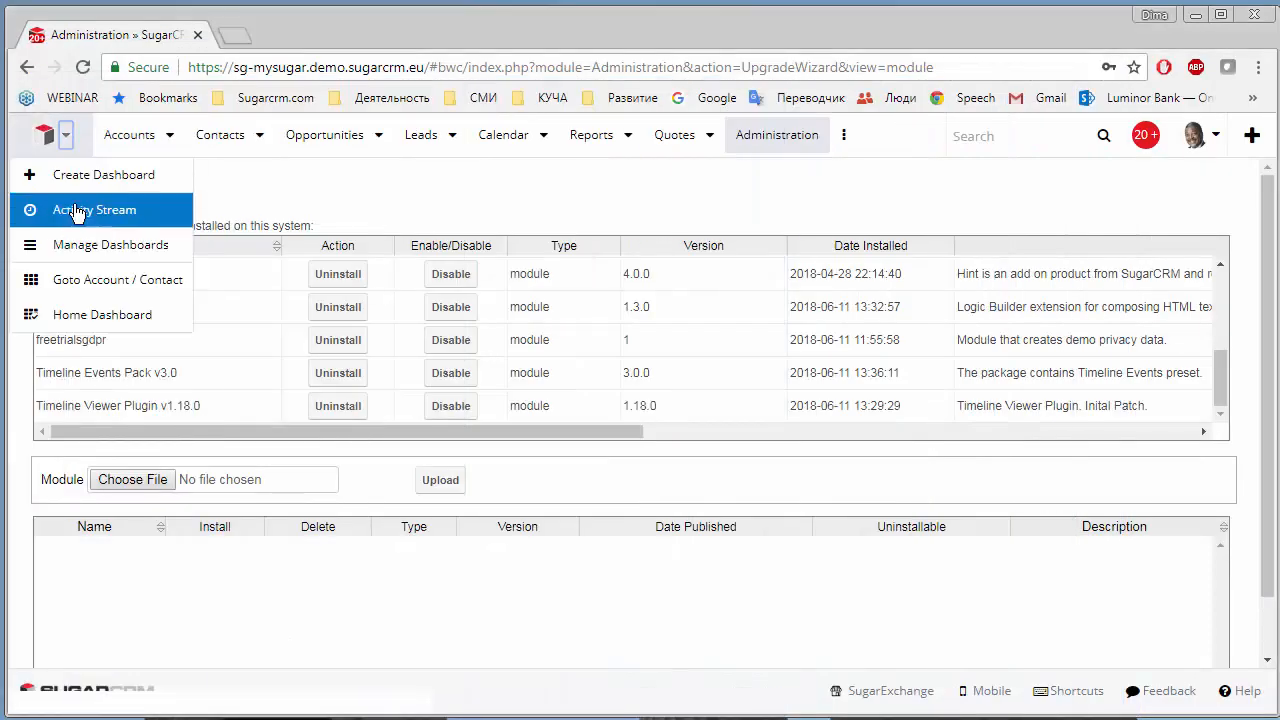
left_click(52, 176)
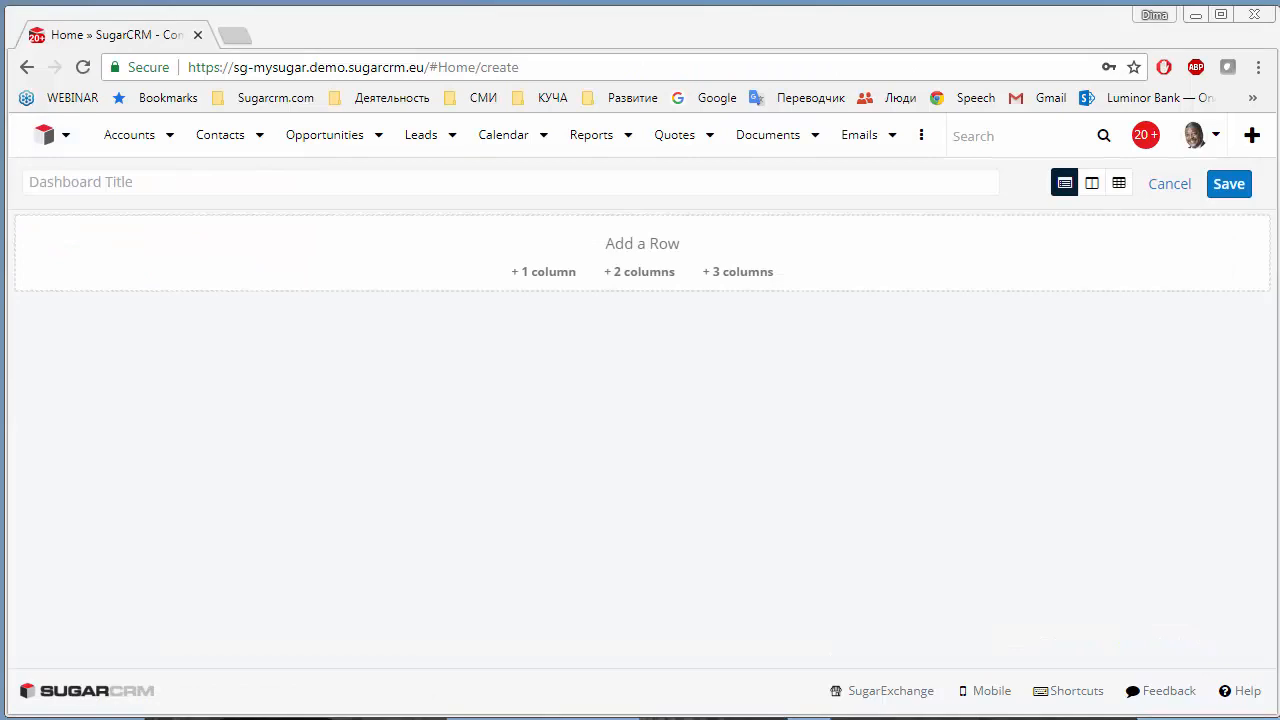
left_click(311, 180)
type("Timeline. Focus on Key Events")
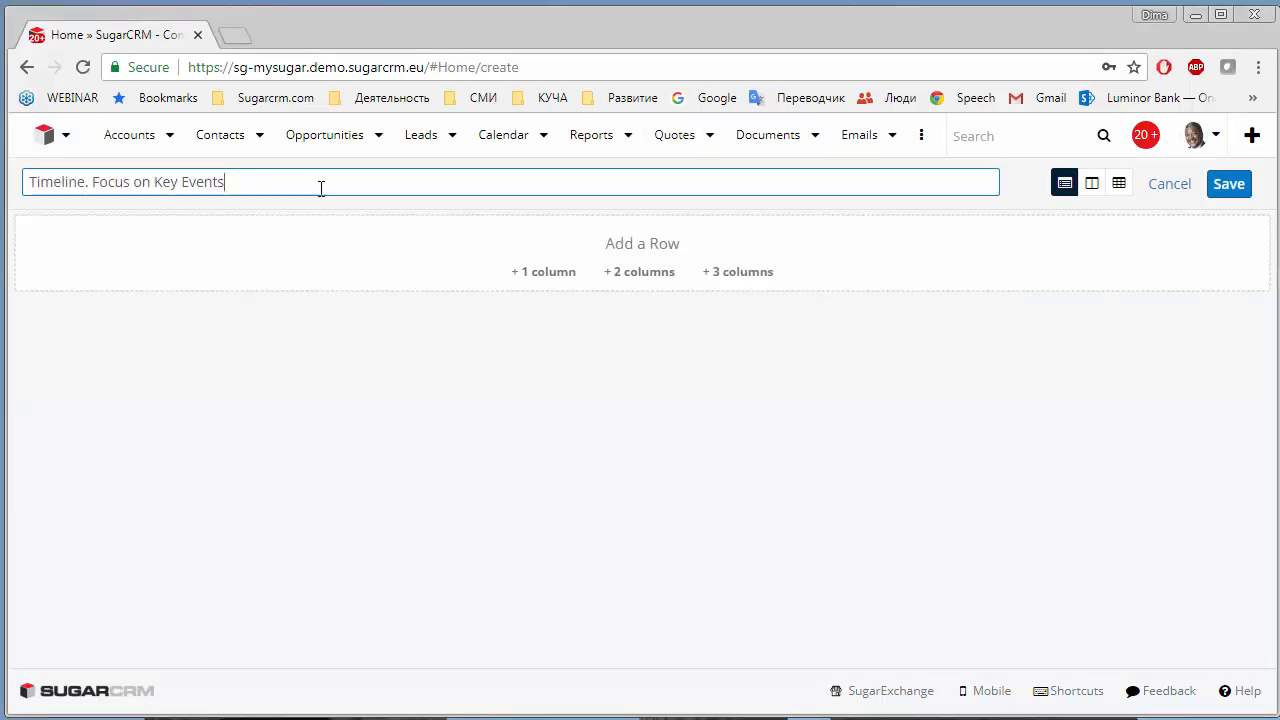
left_click(757, 284)
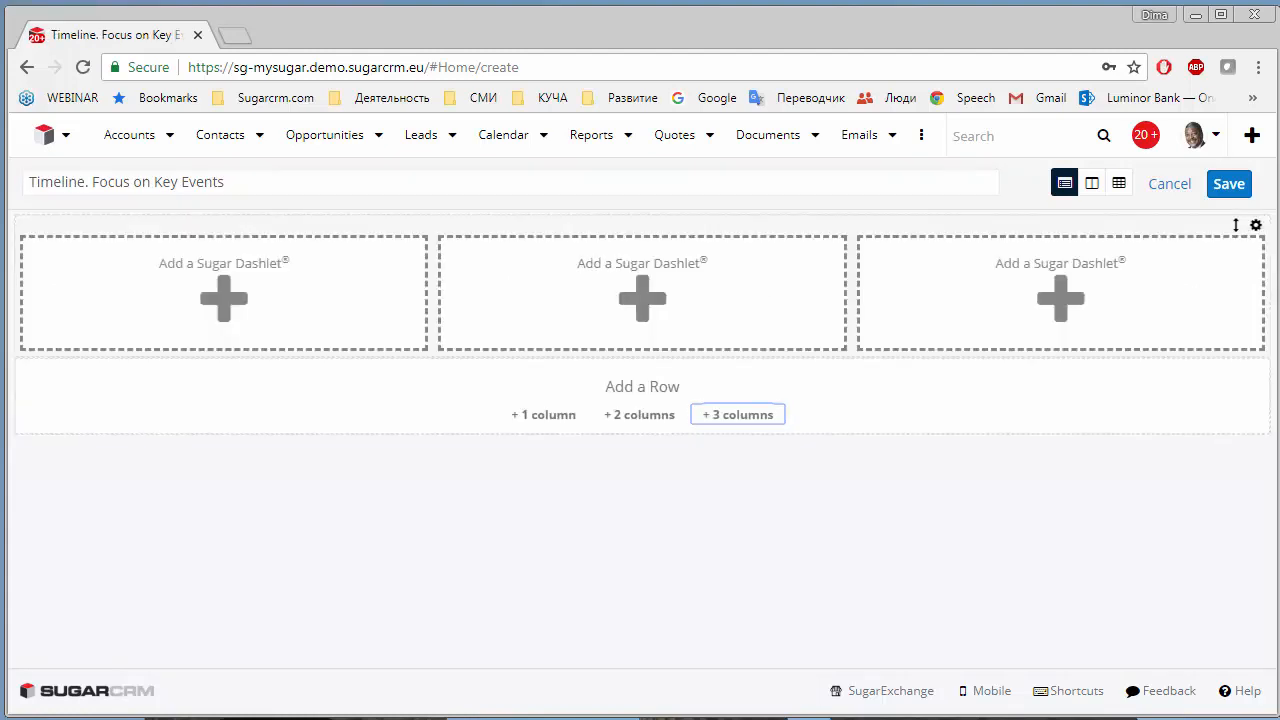
- Add a Collaboration Dashlet titled "Team Collaboration and Events Discussion" to the first column and save it
left_click(261, 273)
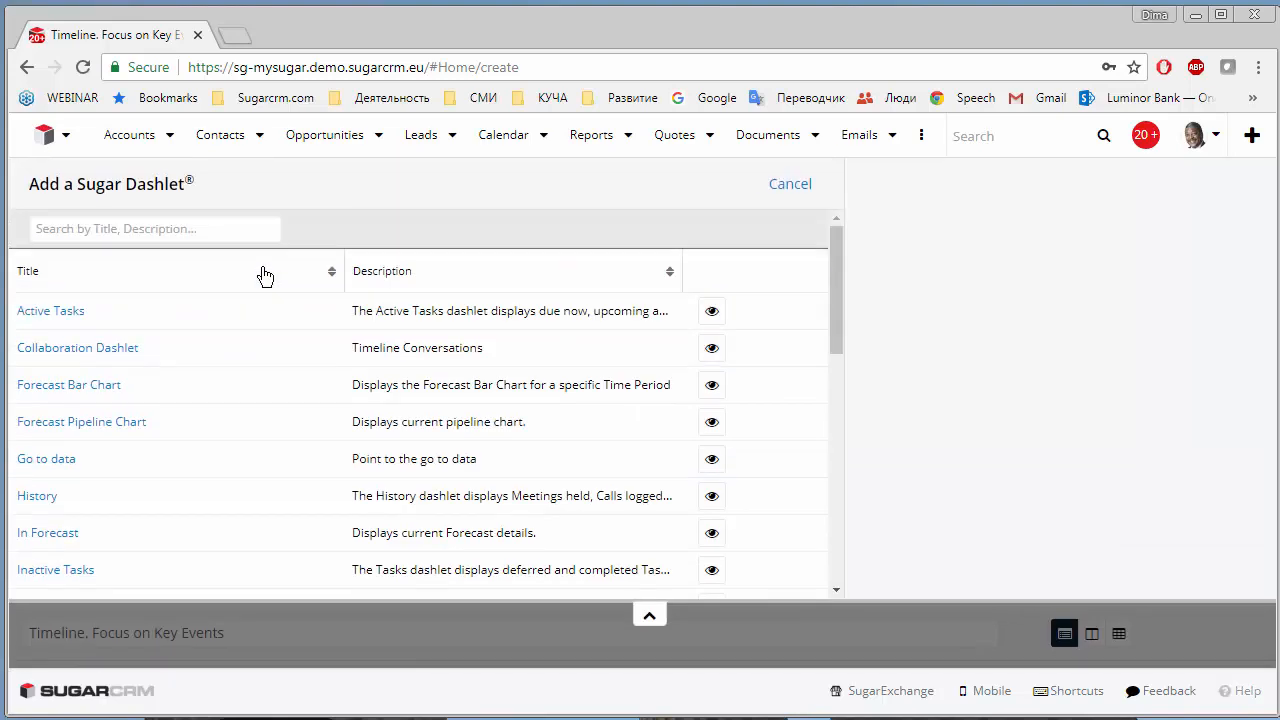
left_click(100, 357)
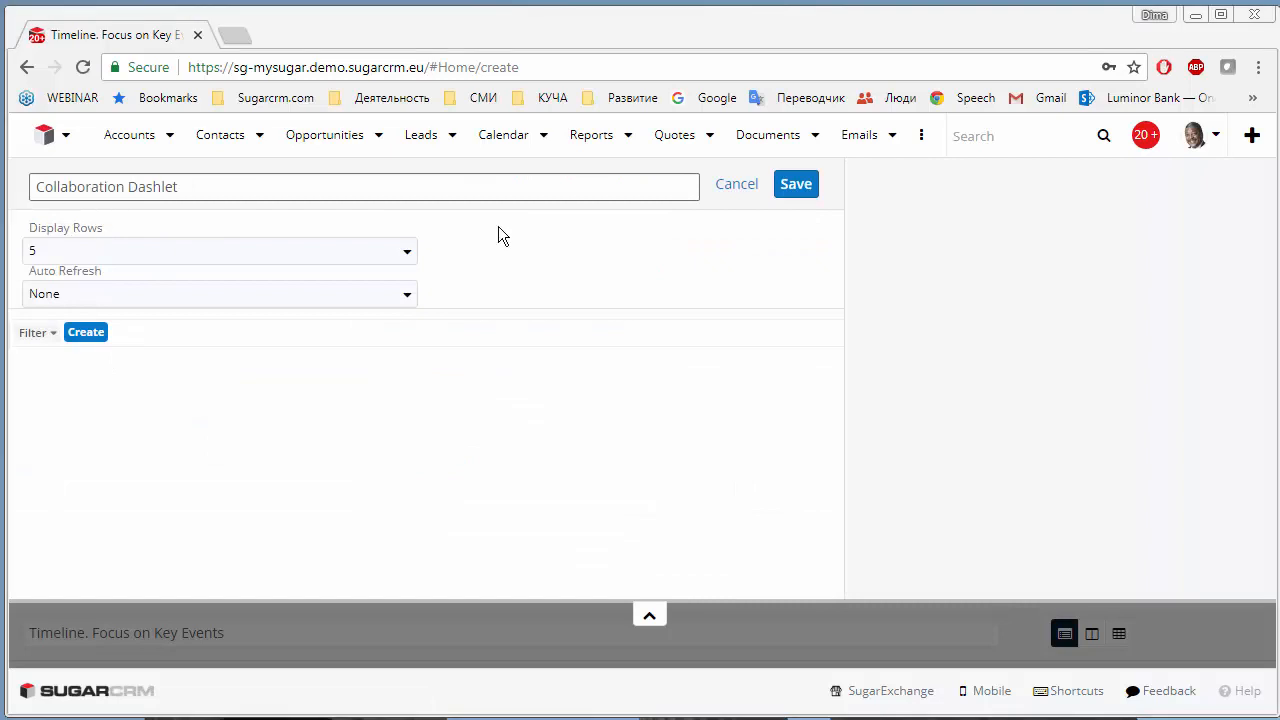
triple_click(172, 188)
type("Team Collaboration and Events Discussion")
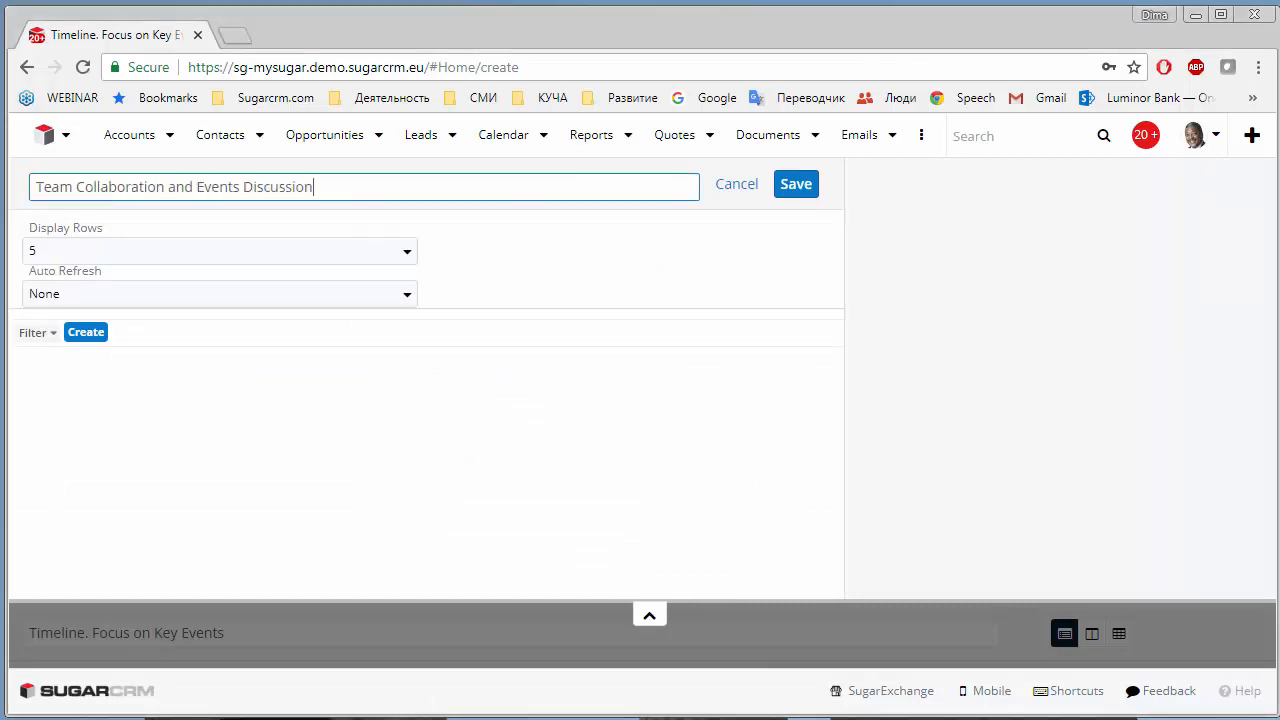
left_click(796, 184)
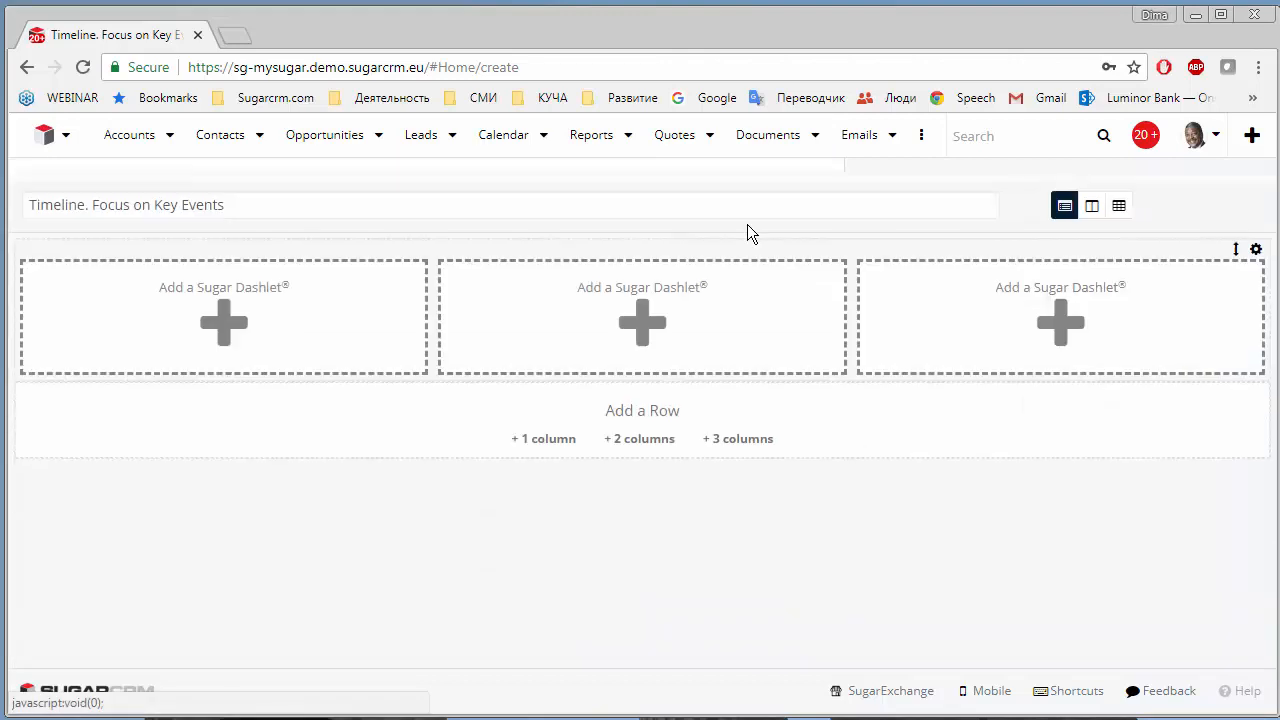
- Choose the My Timeline dashlet for the middle column of the dashboard row
left_click(660, 308)
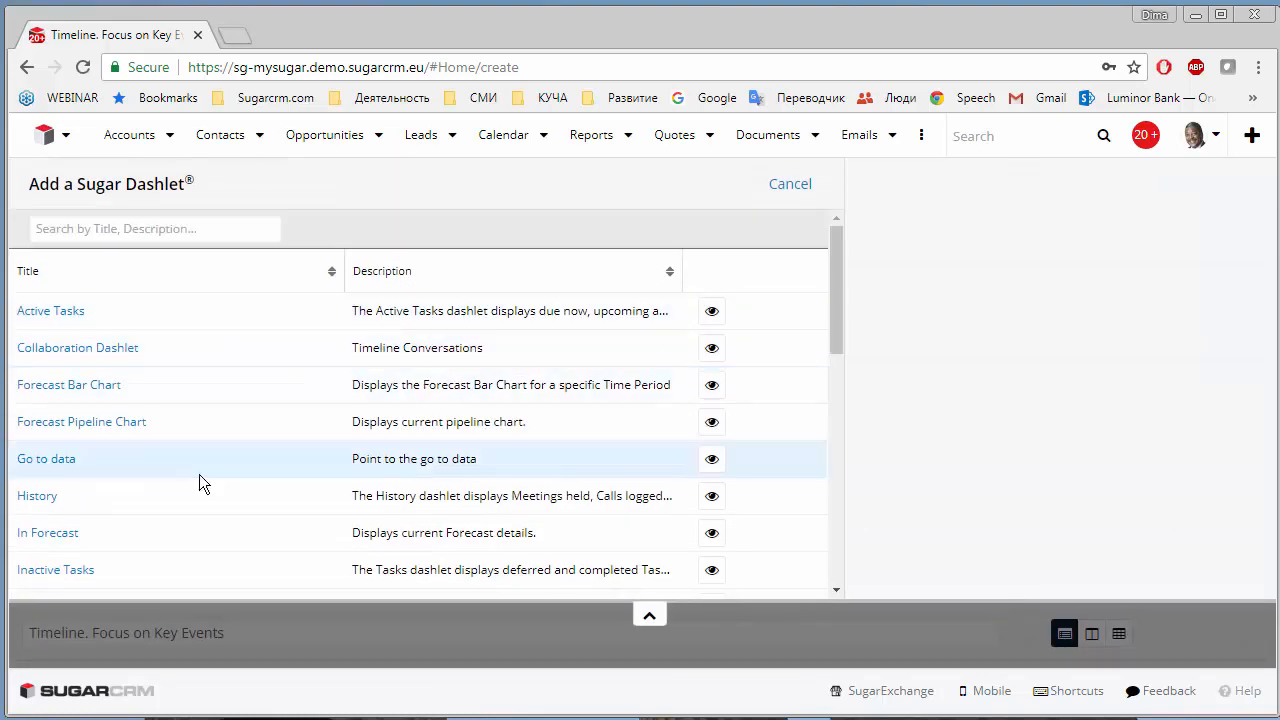
scroll(192, 480, "down", 2)
left_click(52, 555)
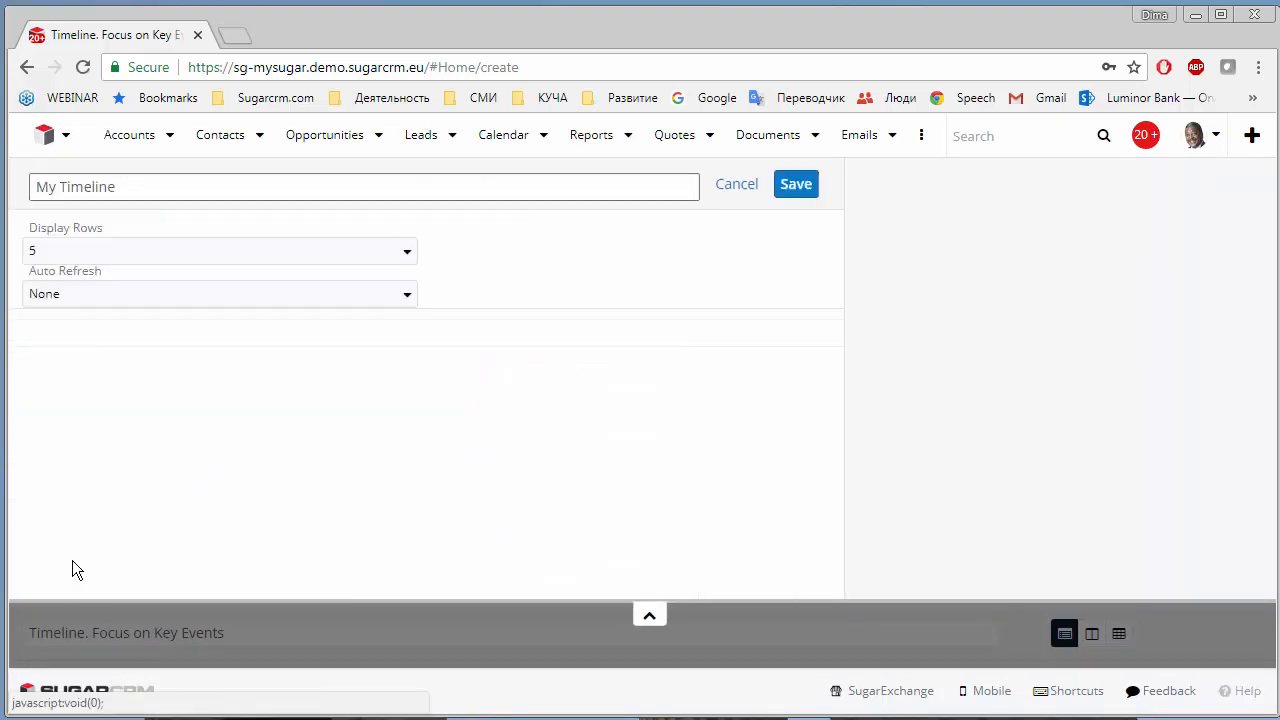
- Create a filter for the My Timeline dashlet where Target Module is any of Accounts
left_click(80, 333)
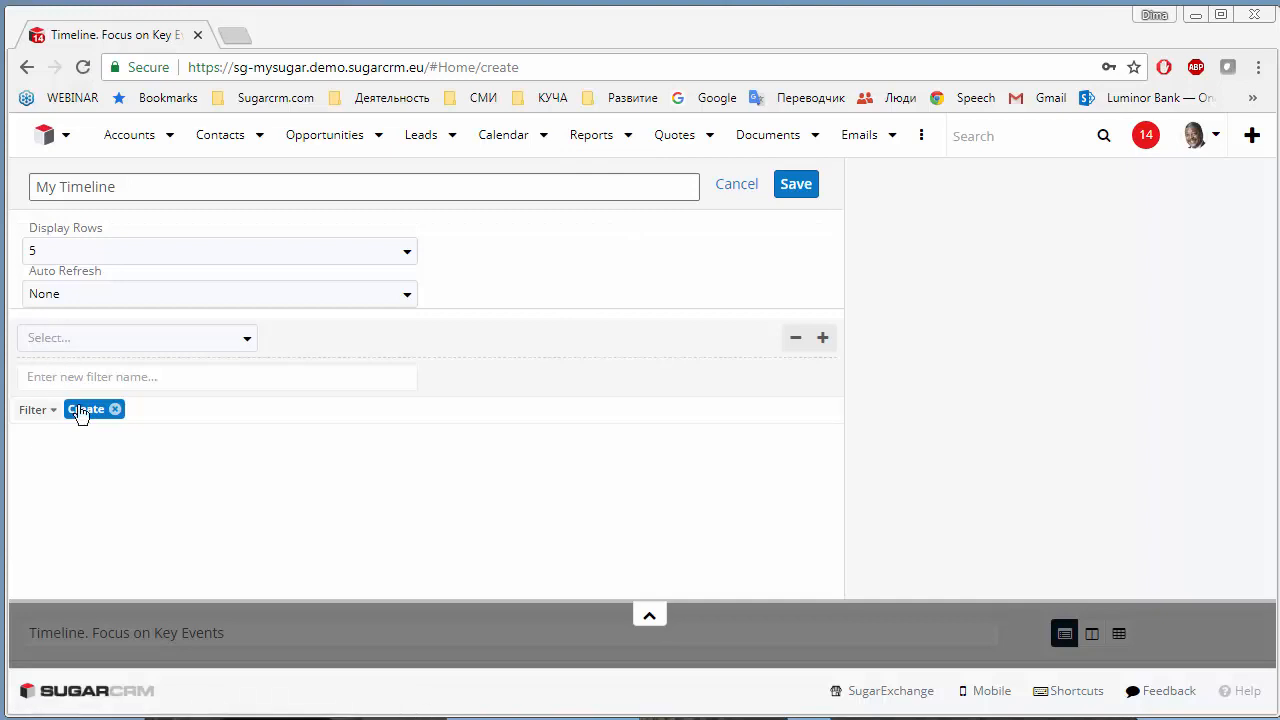
left_click(82, 341)
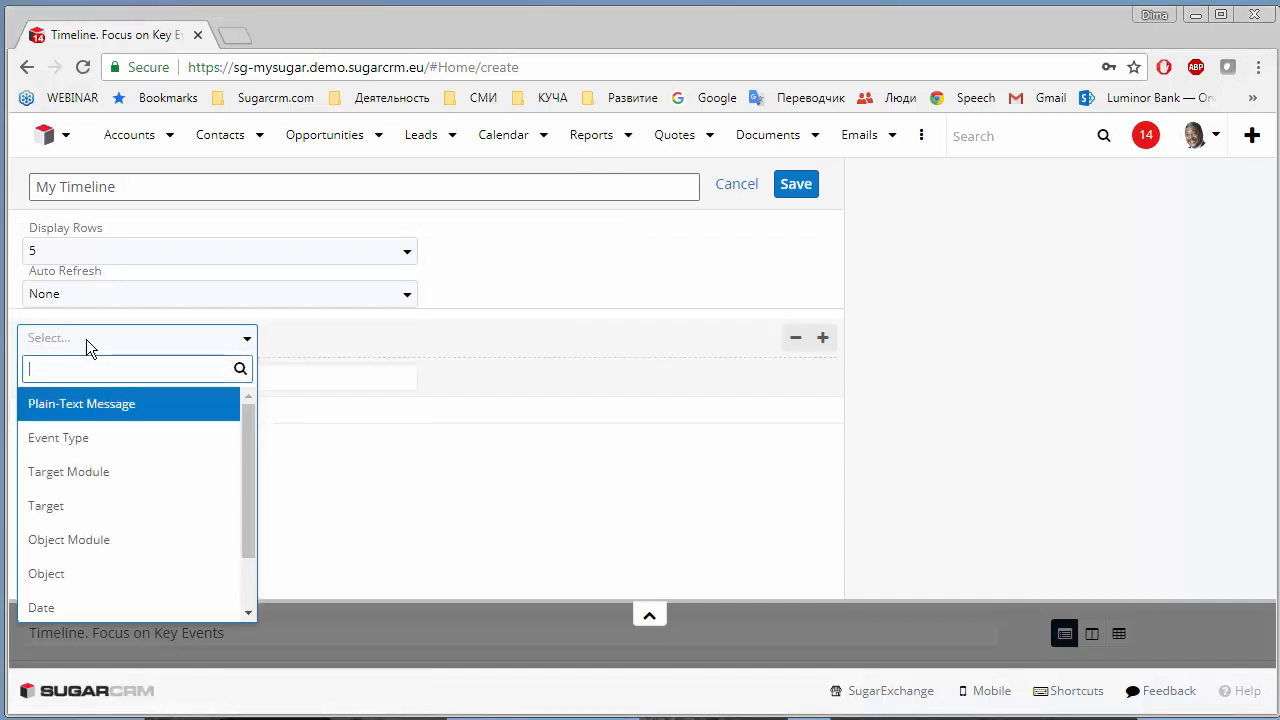
left_click(110, 476)
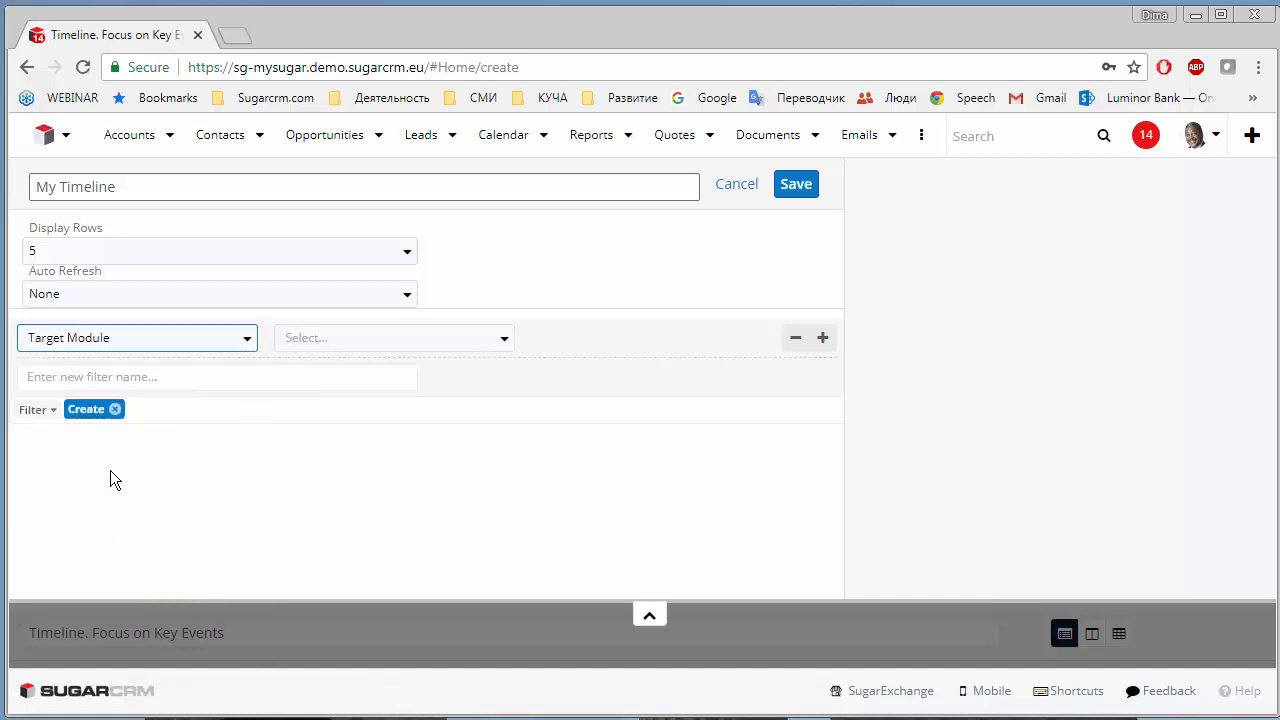
left_click(342, 348)
left_click(380, 367)
left_click(551, 342)
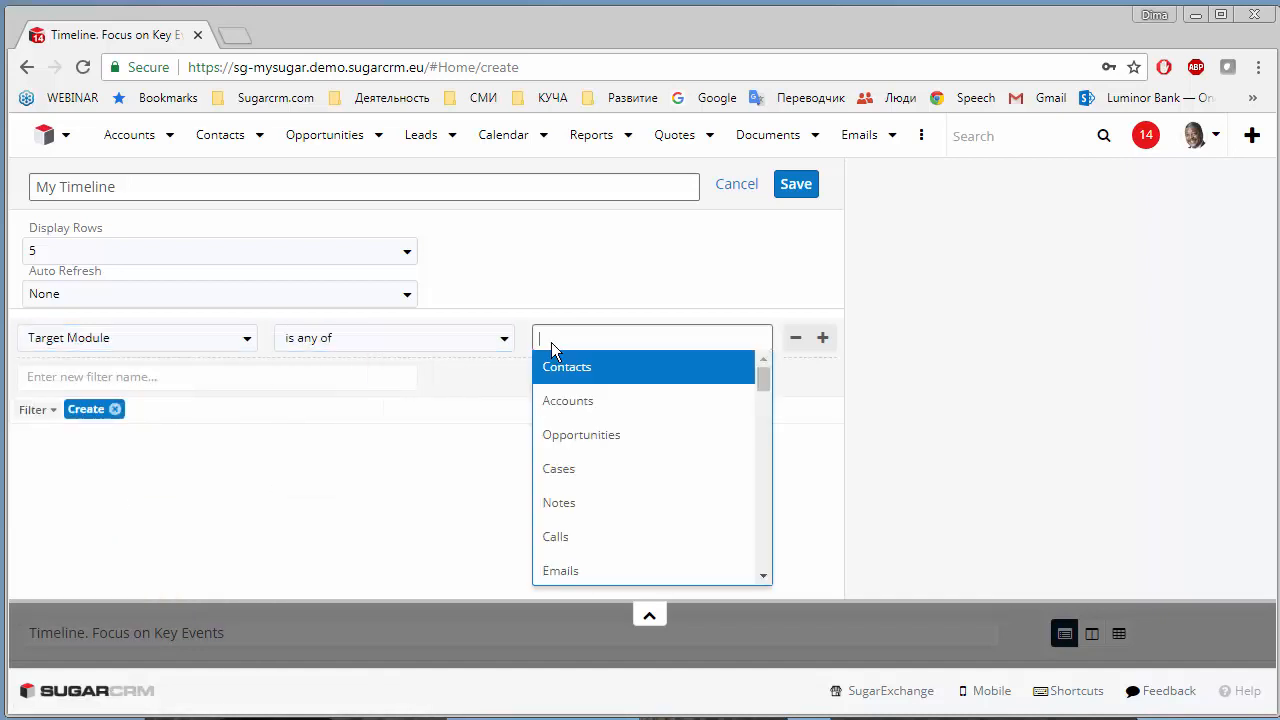
type("a")
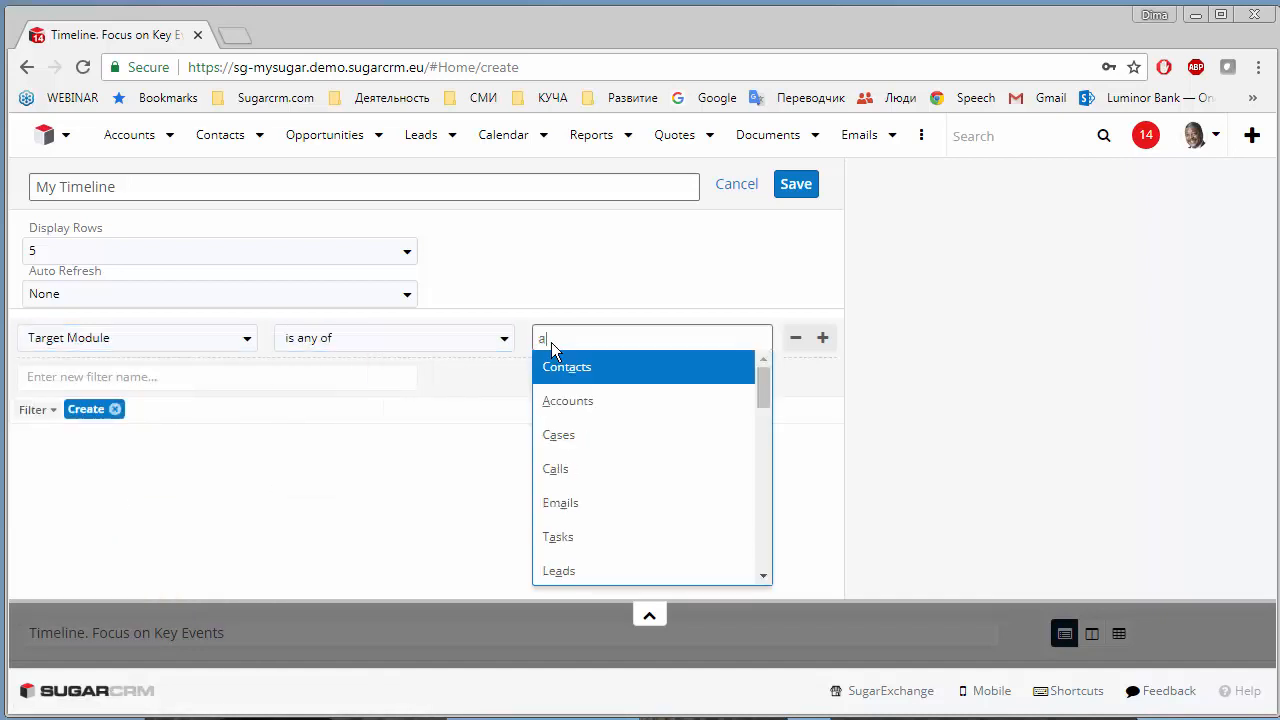
left_click(563, 404)
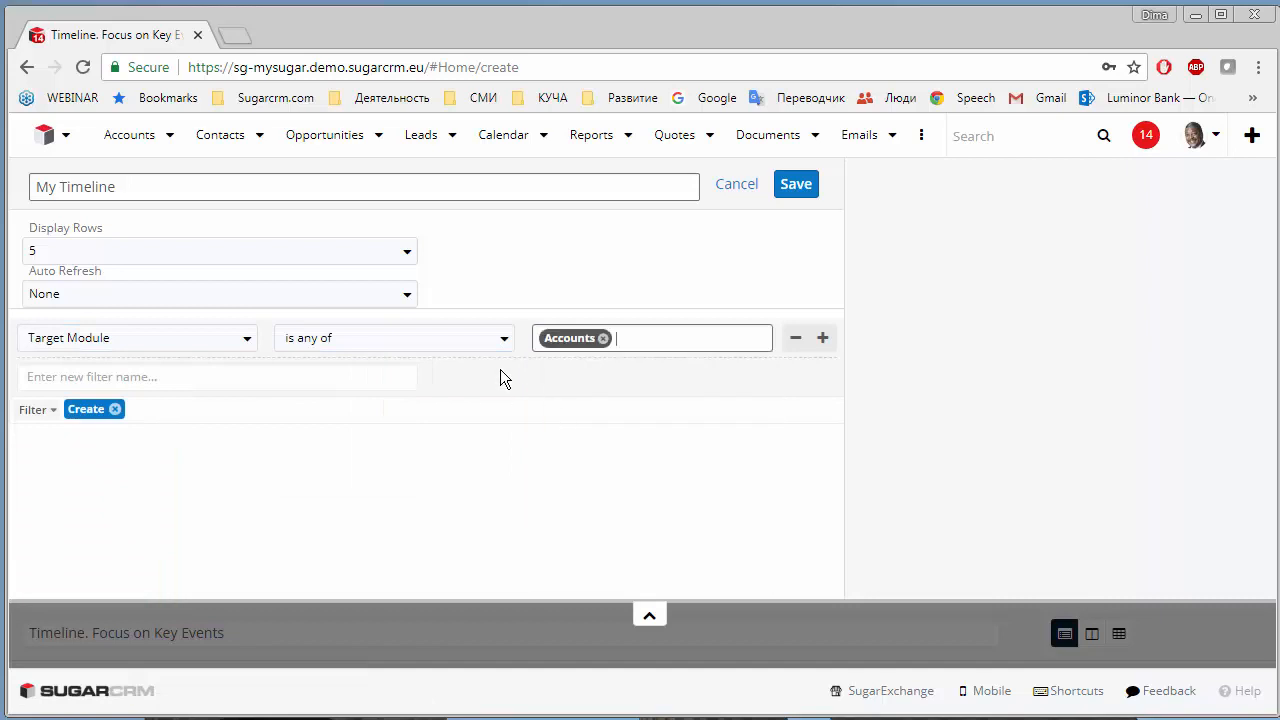
- Title the dashlet "Recent Events by Accounts", and save both the dashlet and the dashboard
triple_click(229, 186)
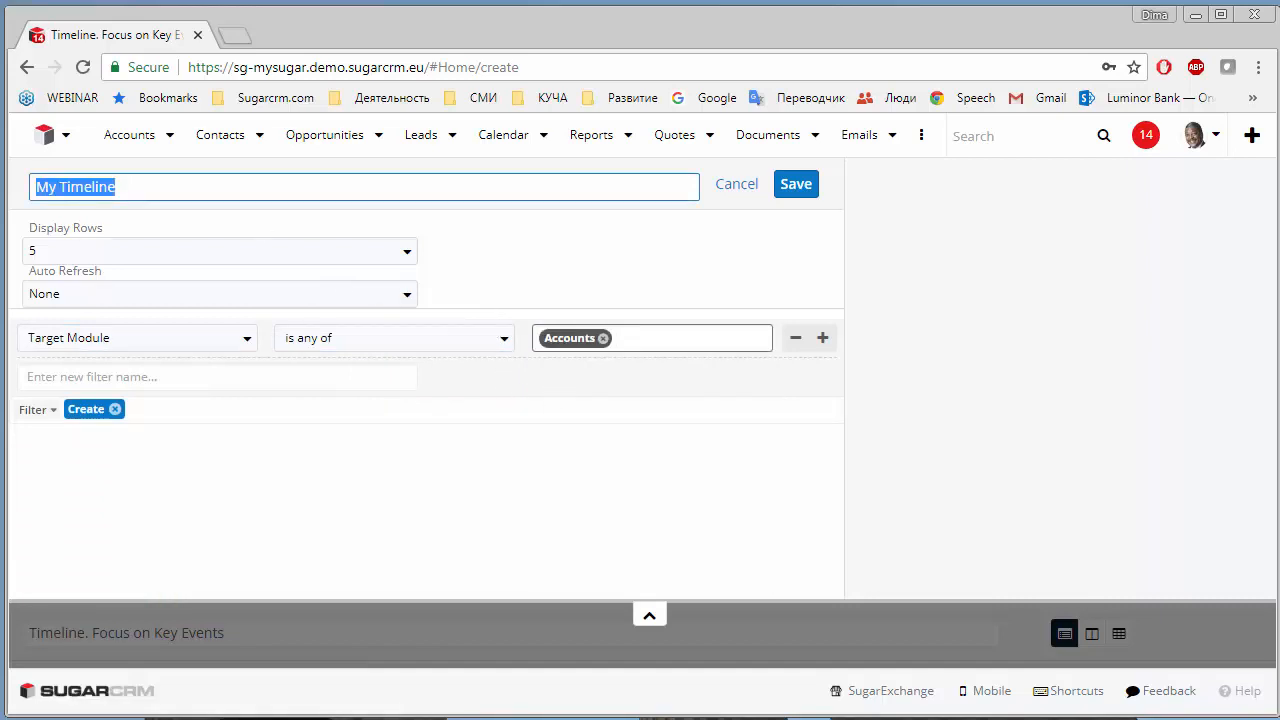
type("Recent Evenr")
key("BackSpace")
type("ts by")
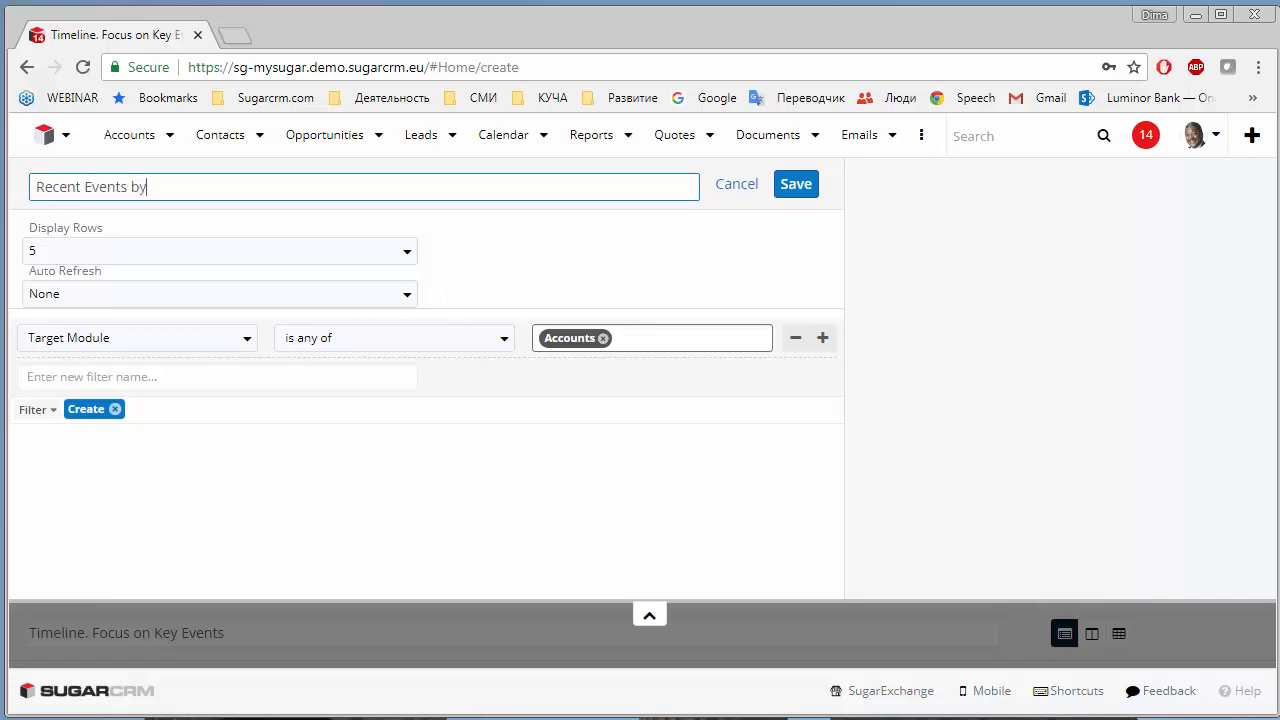
type(" Accounts")
left_click(793, 184)
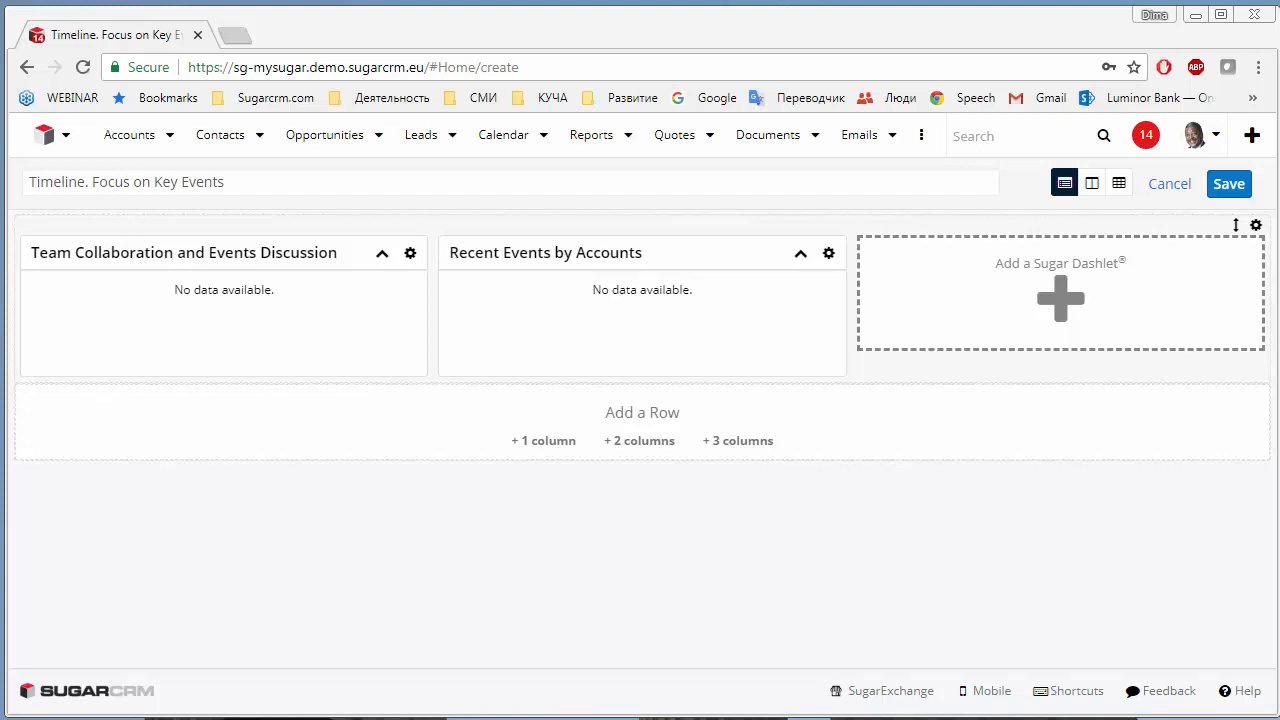
left_click(1230, 186)
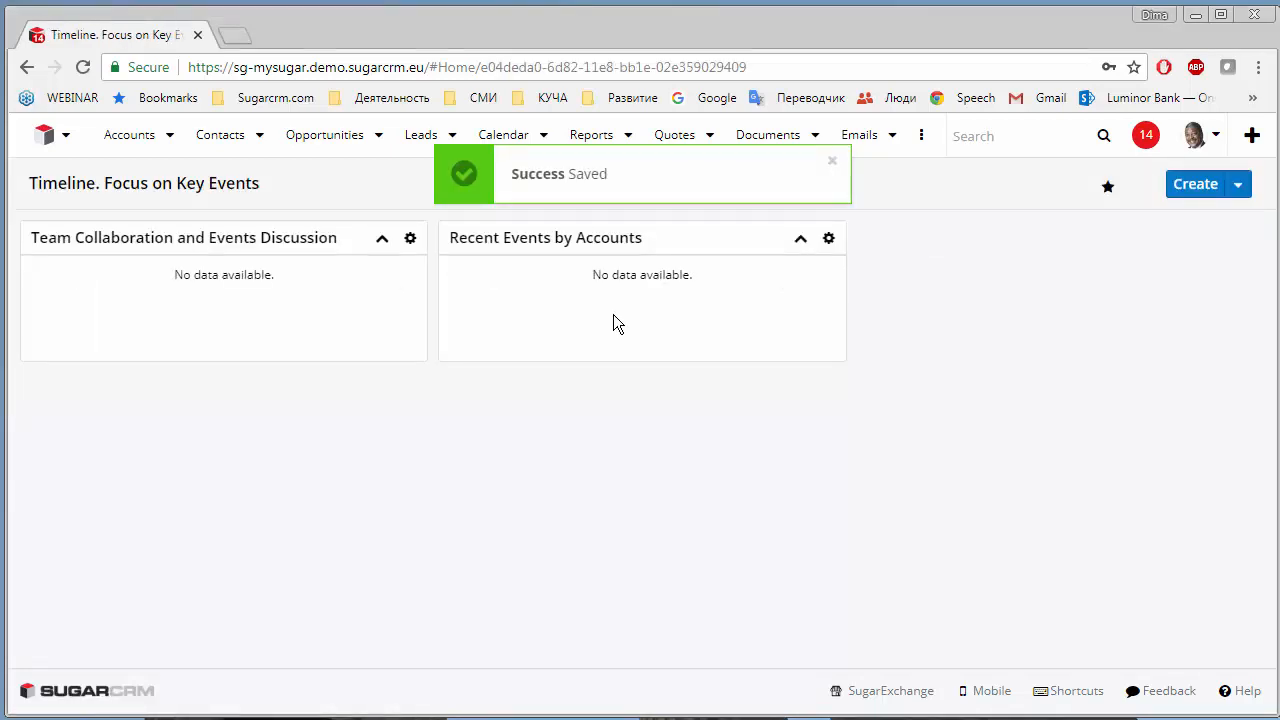
- Start a new Summation Report based on the Timeline module
left_click(627, 134)
left_click(627, 177)
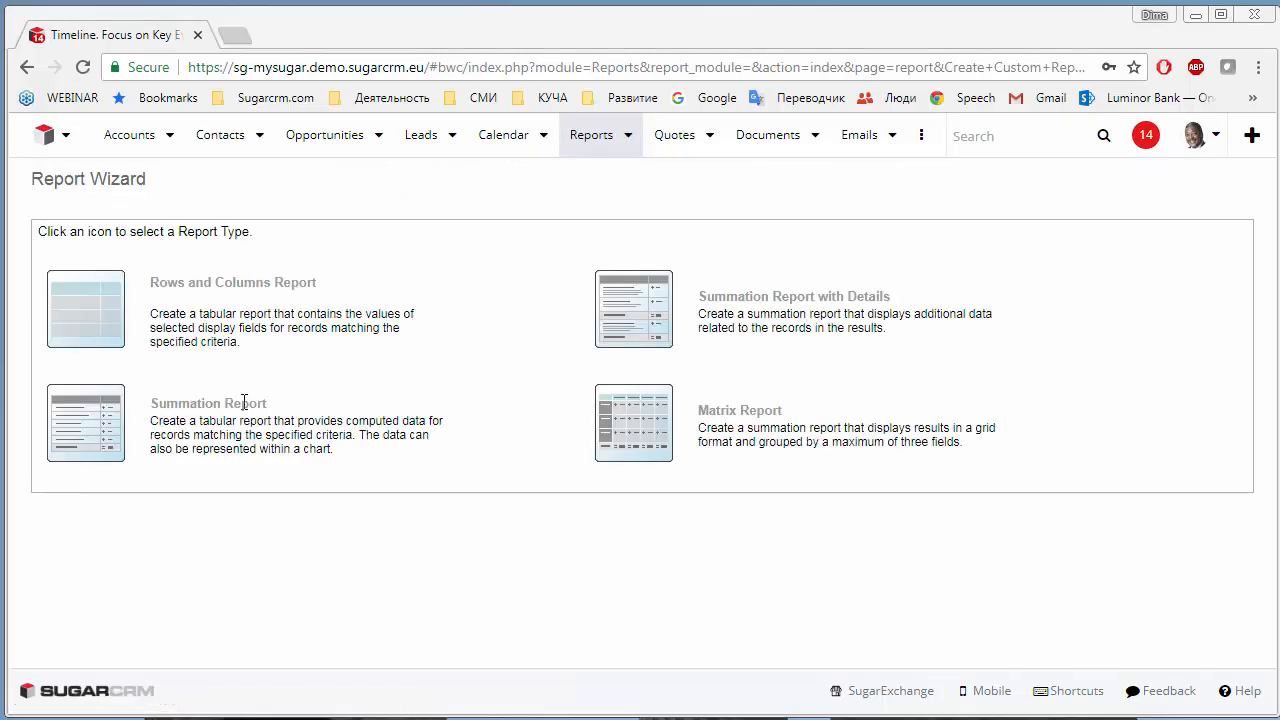
left_click(85, 425)
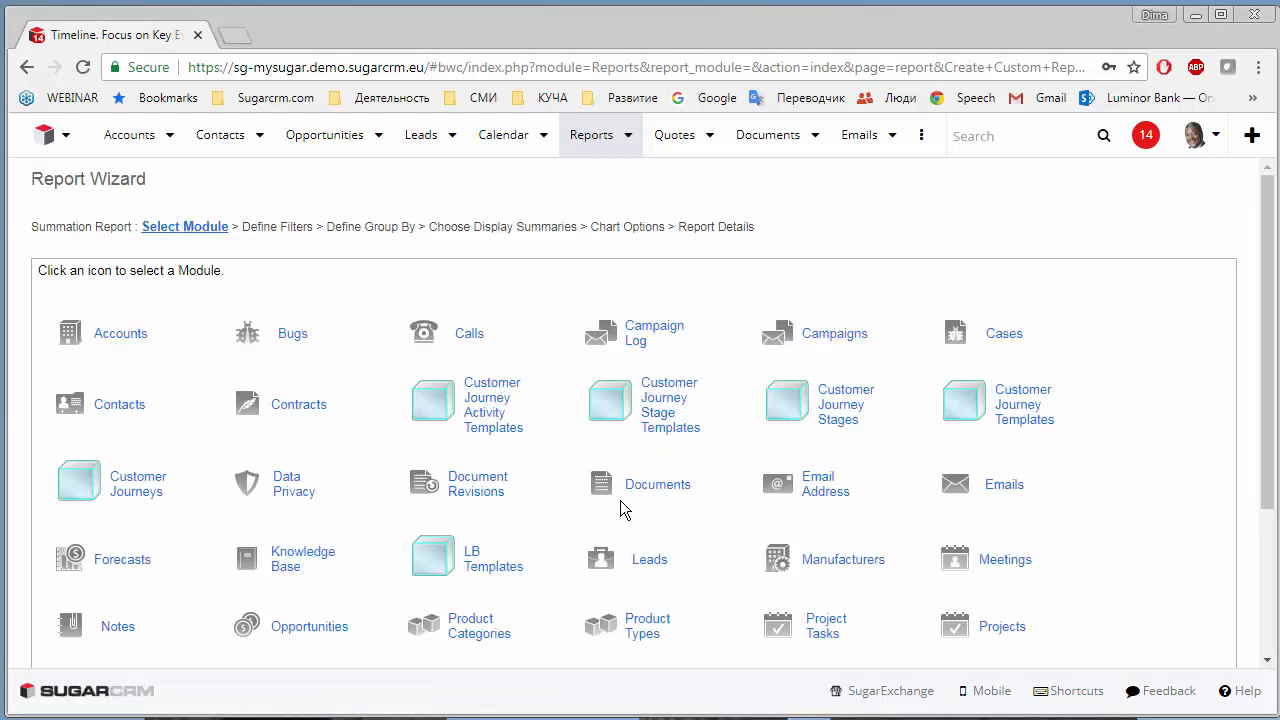
scroll(612, 500, "down", 3)
left_click(655, 545)
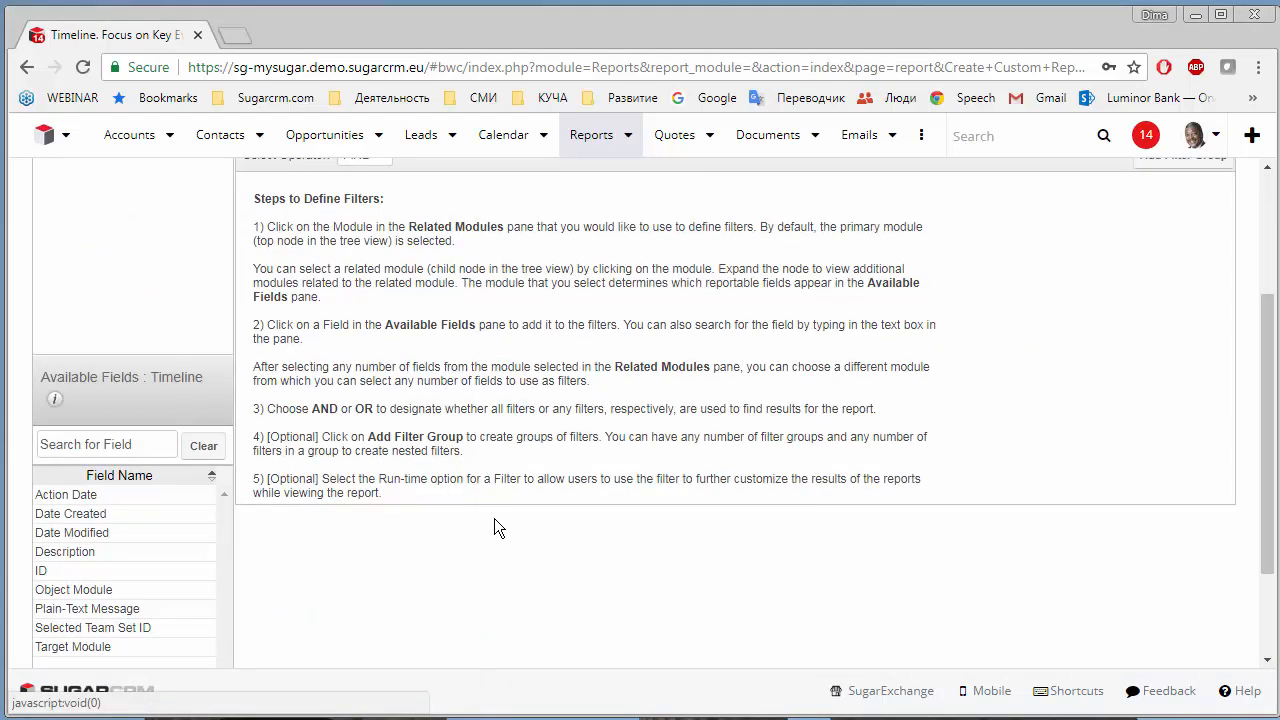
- Add a report filter where the User Name of the related contact's Assigned to User is Current User
scroll(516, 550, "up", 3)
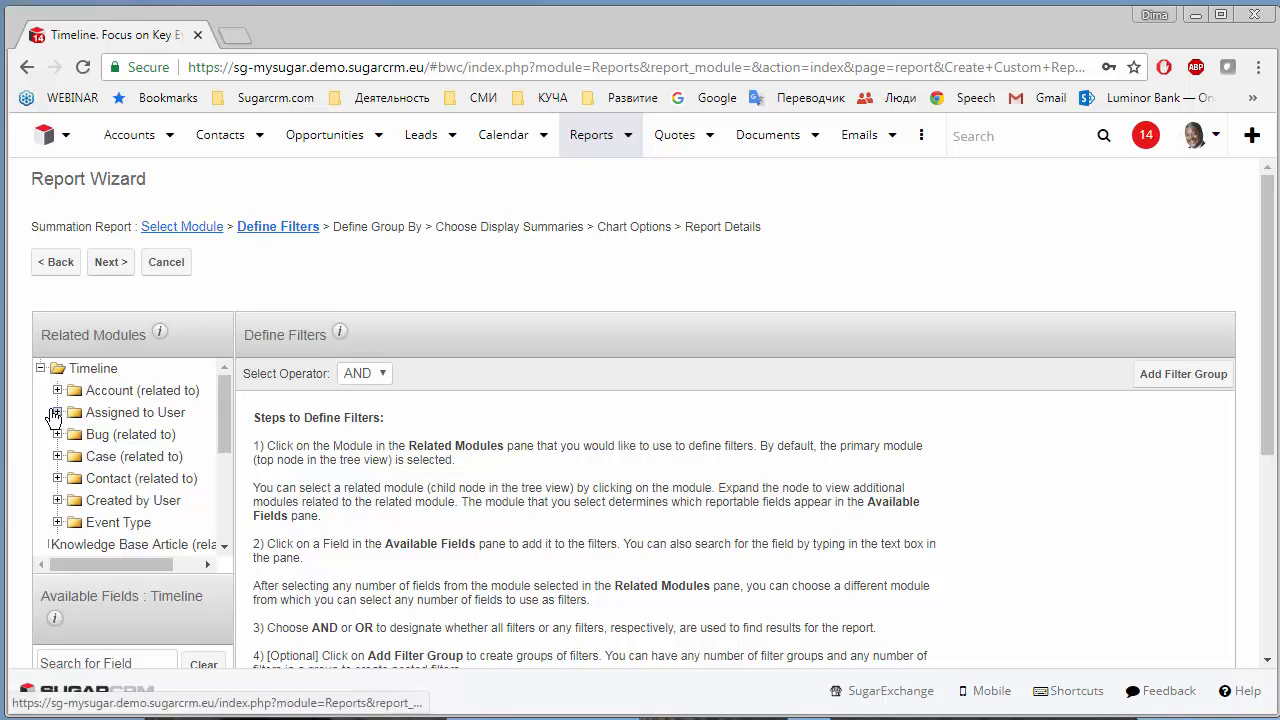
left_click(126, 482)
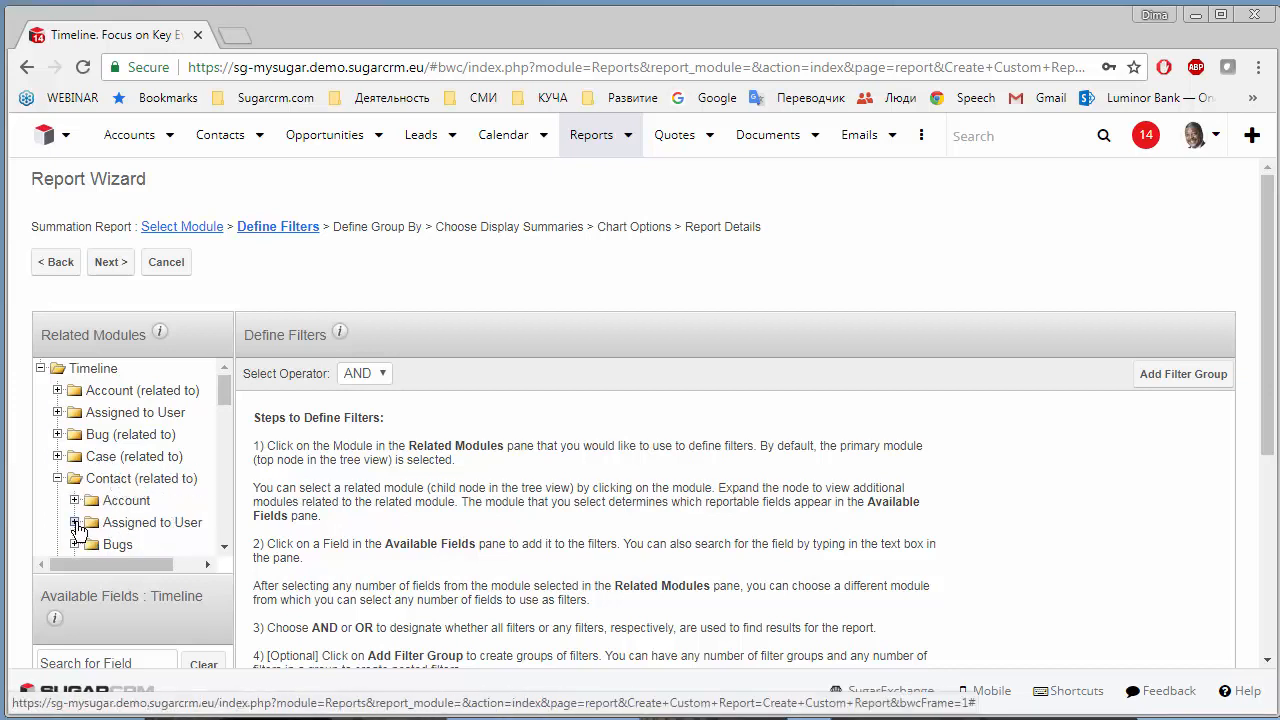
left_click(152, 523)
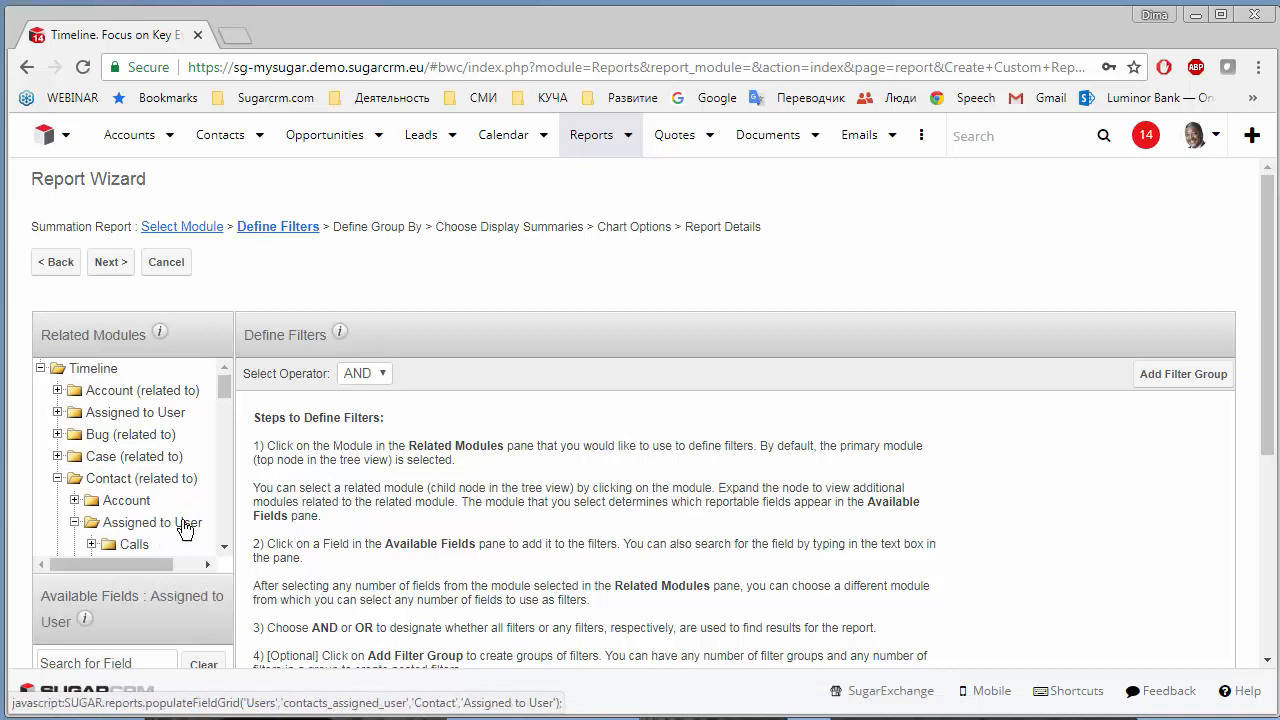
scroll(226, 396, "down", 1)
scroll(230, 400, "down", 6)
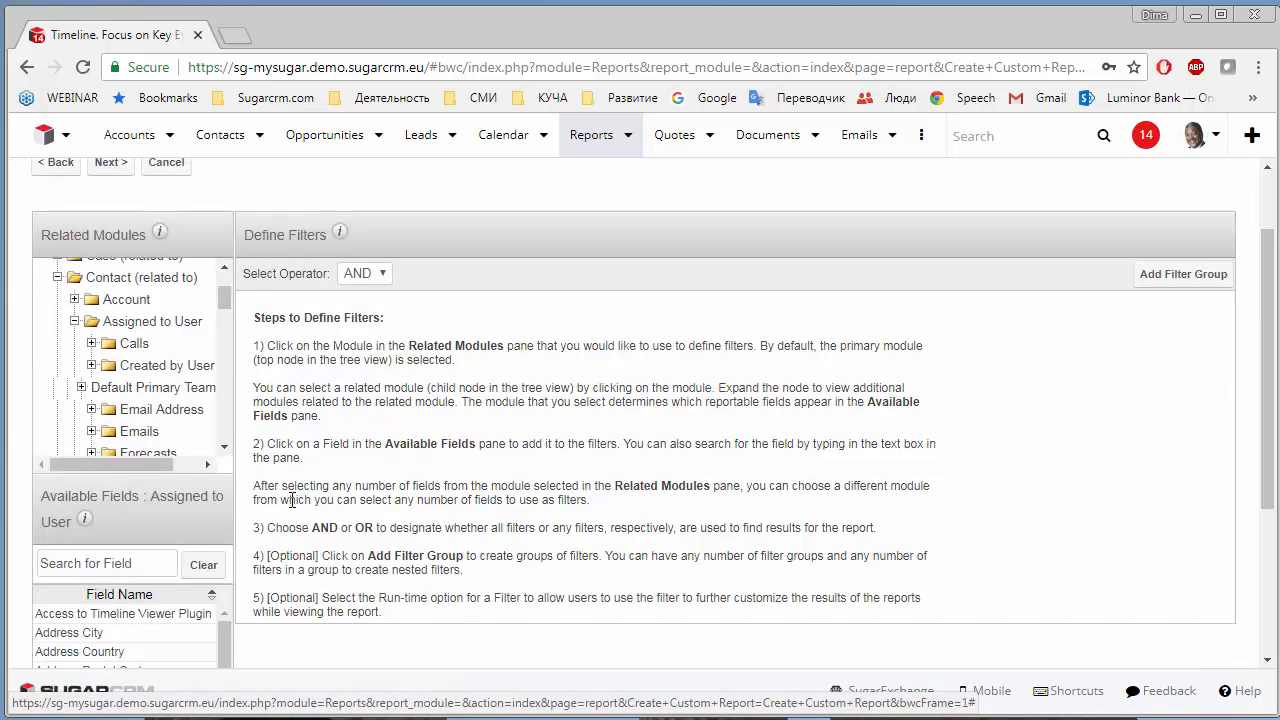
left_click_drag(228, 432, 231, 572)
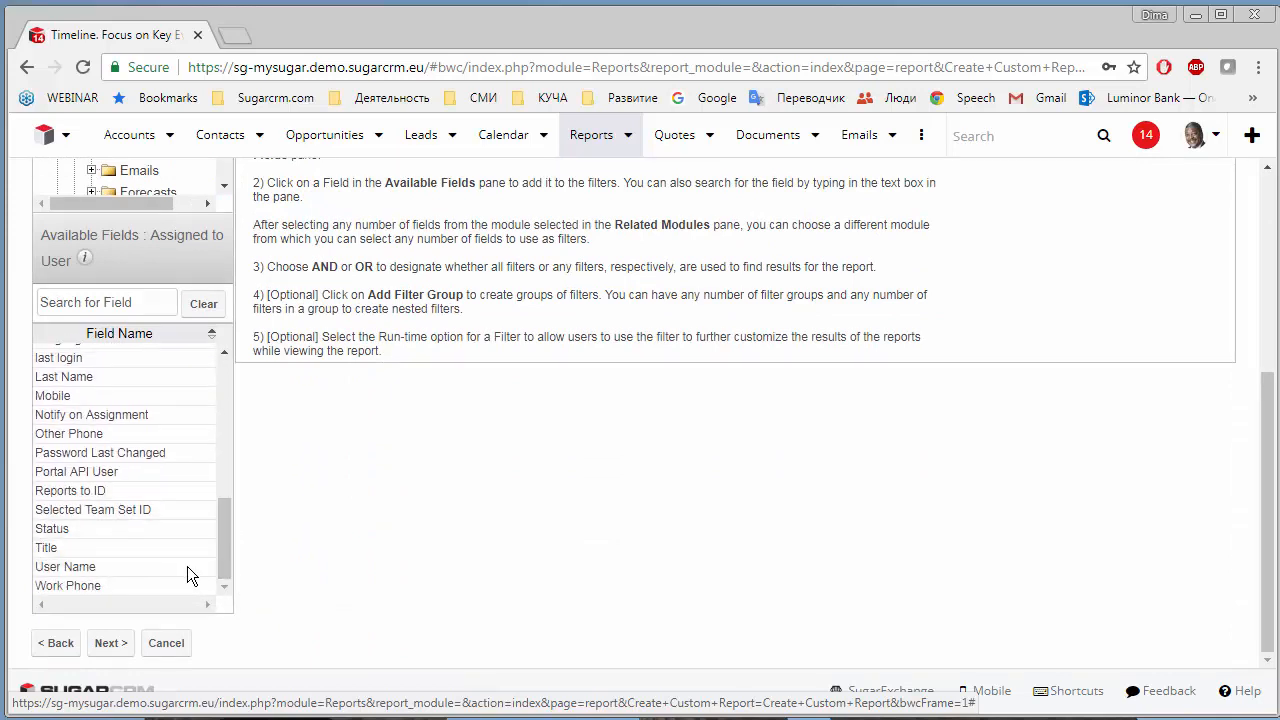
left_click(194, 565)
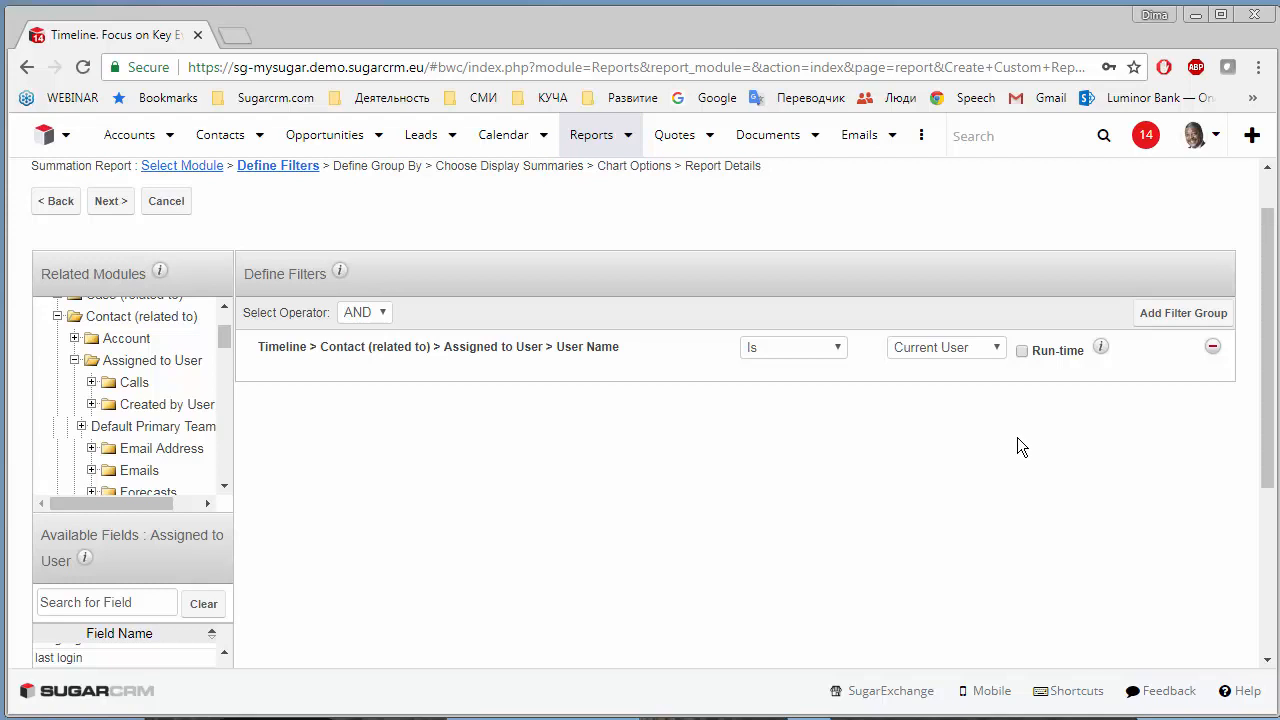
- Add a Timeline report filter where Action Date is in the Last 7 Days, and proceed to the grouping stage
scroll(224, 350, "up", 3)
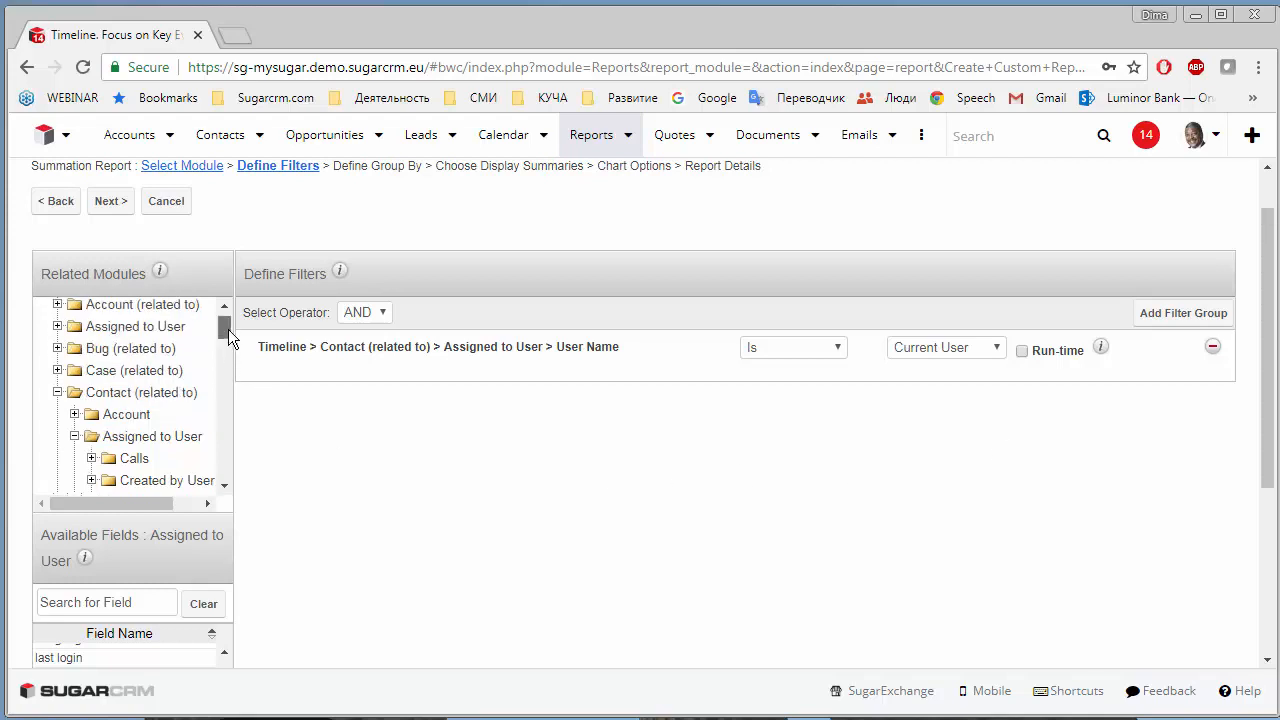
left_click(88, 311)
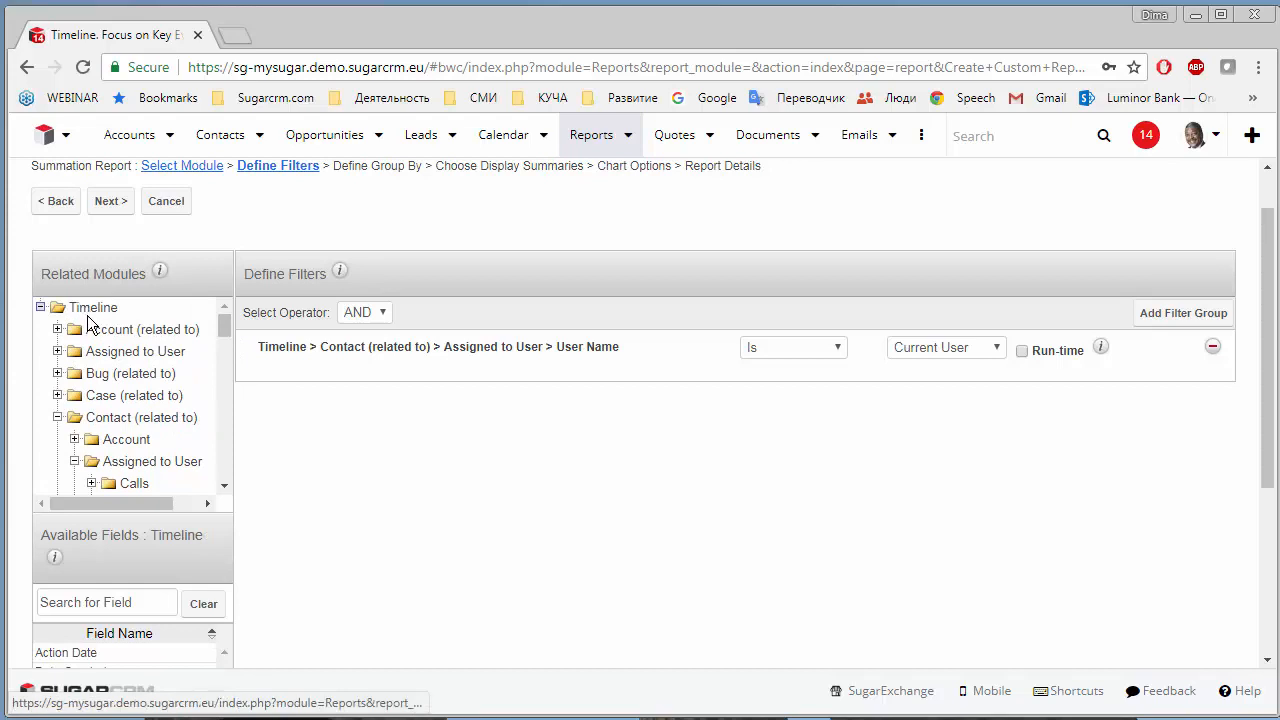
scroll(300, 512, "down", 1)
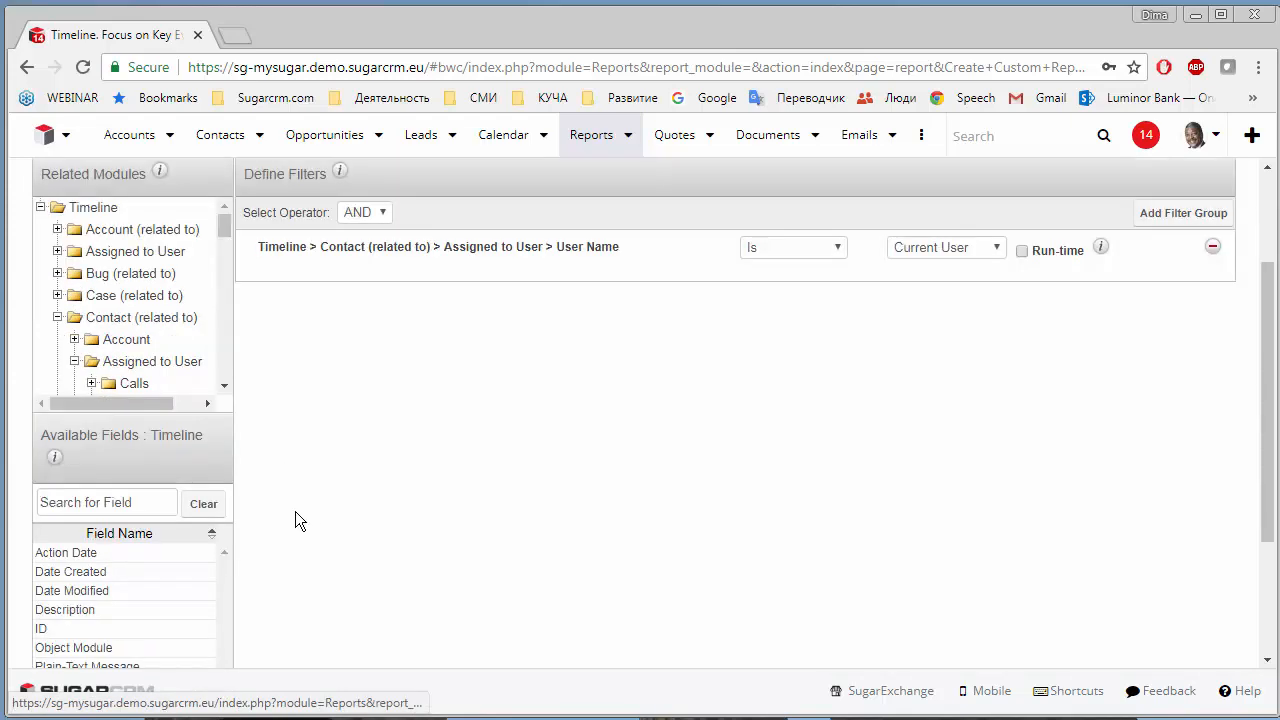
left_click(179, 556)
left_click(785, 279)
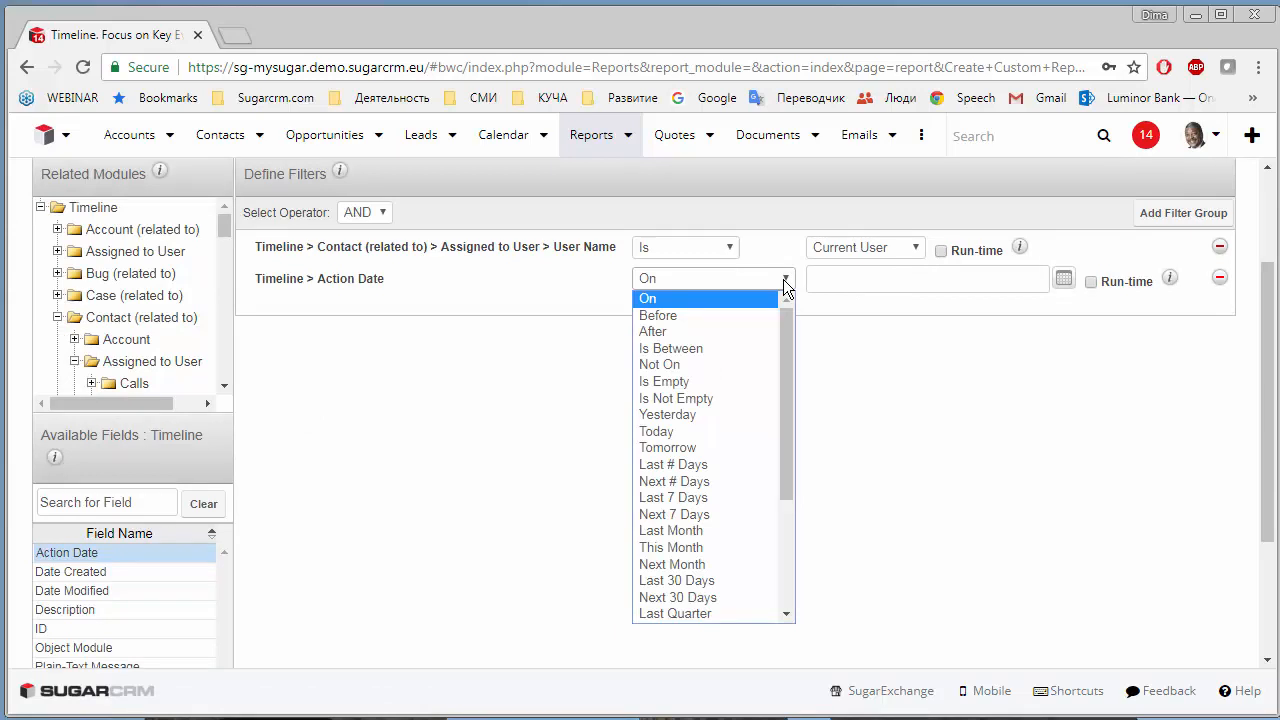
left_click(744, 505)
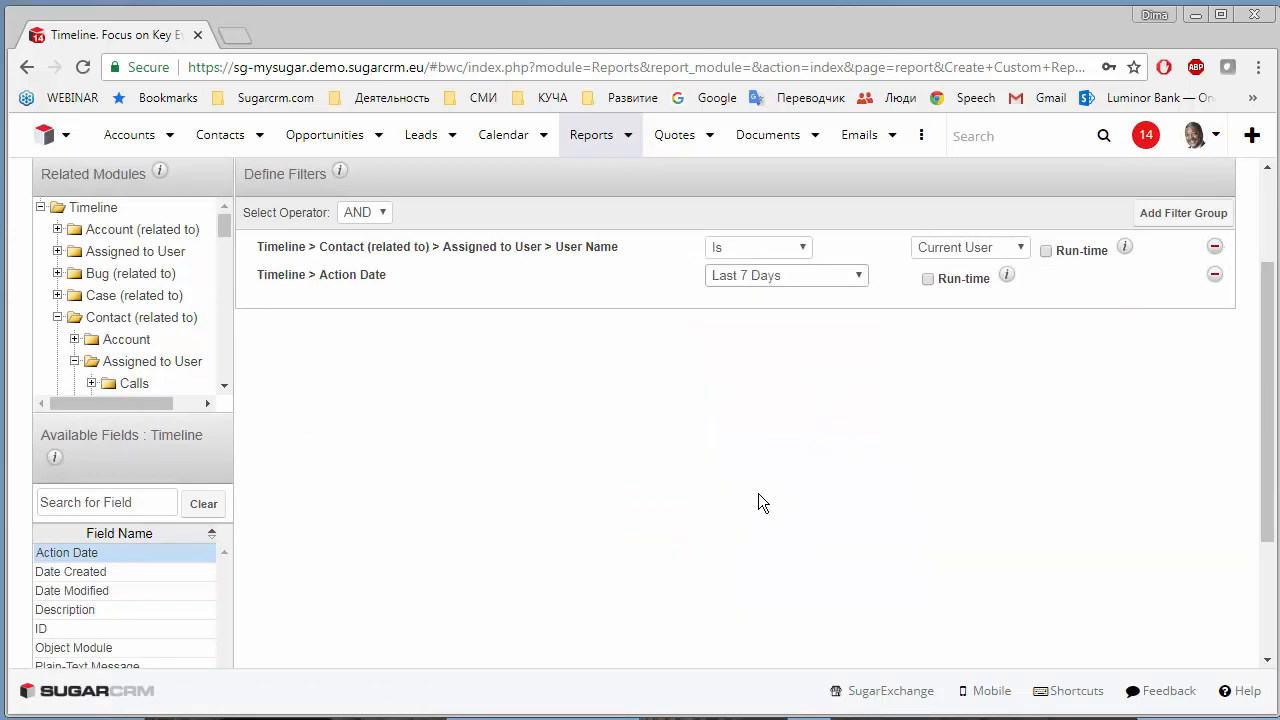
scroll(683, 451, "up", 3)
left_click(110, 262)
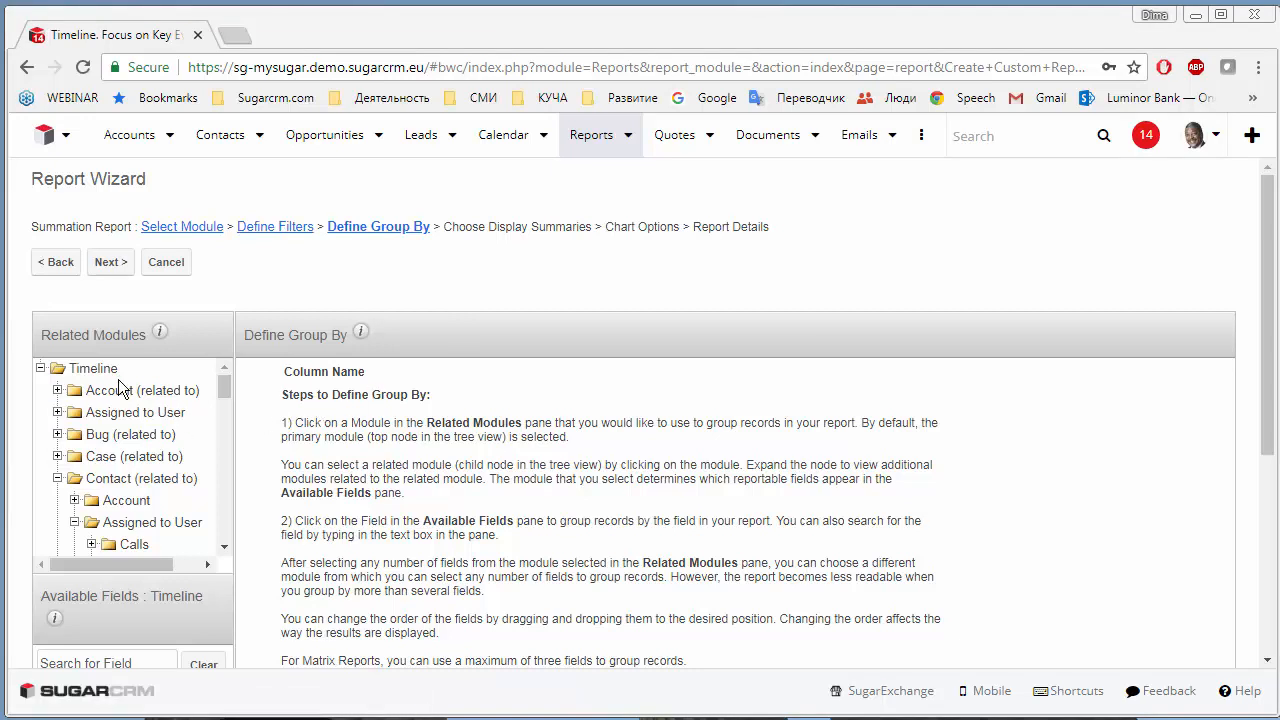
- Group the report by the Timeline's Day: Action Date and the Event Type's Name, and proceed to the display summaries
scroll(122, 500, "down", 2)
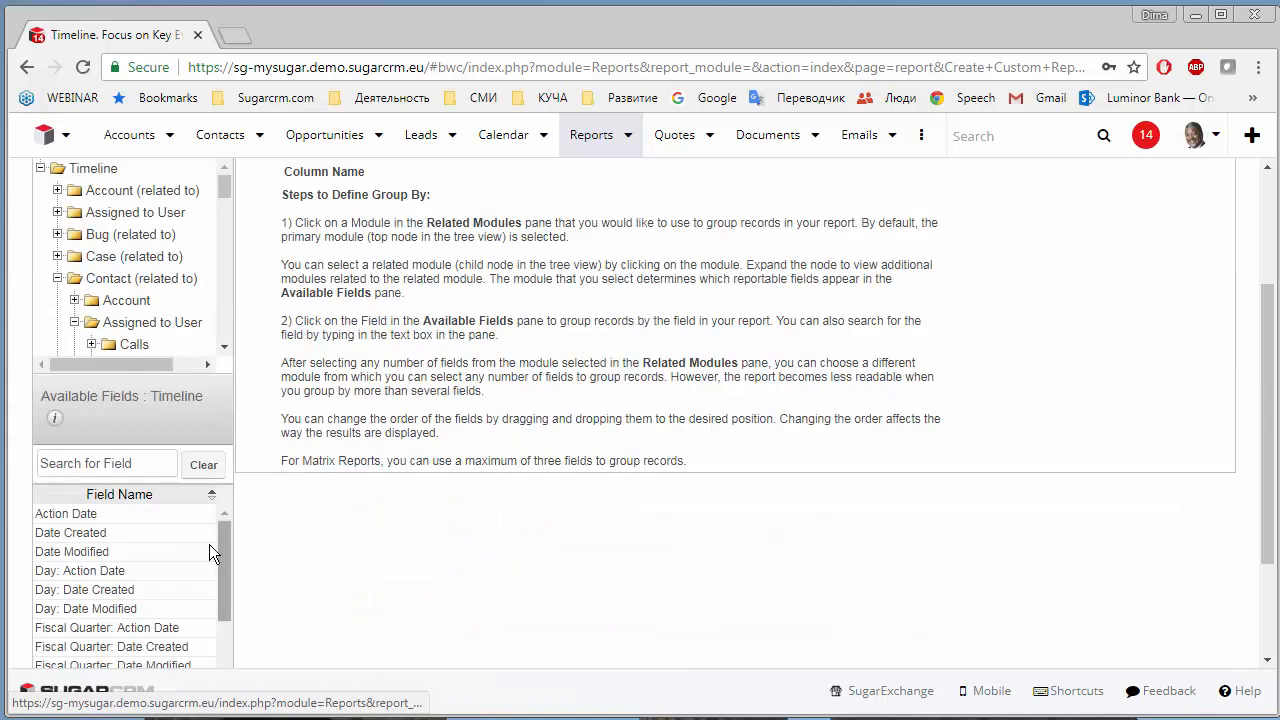
left_click(126, 570)
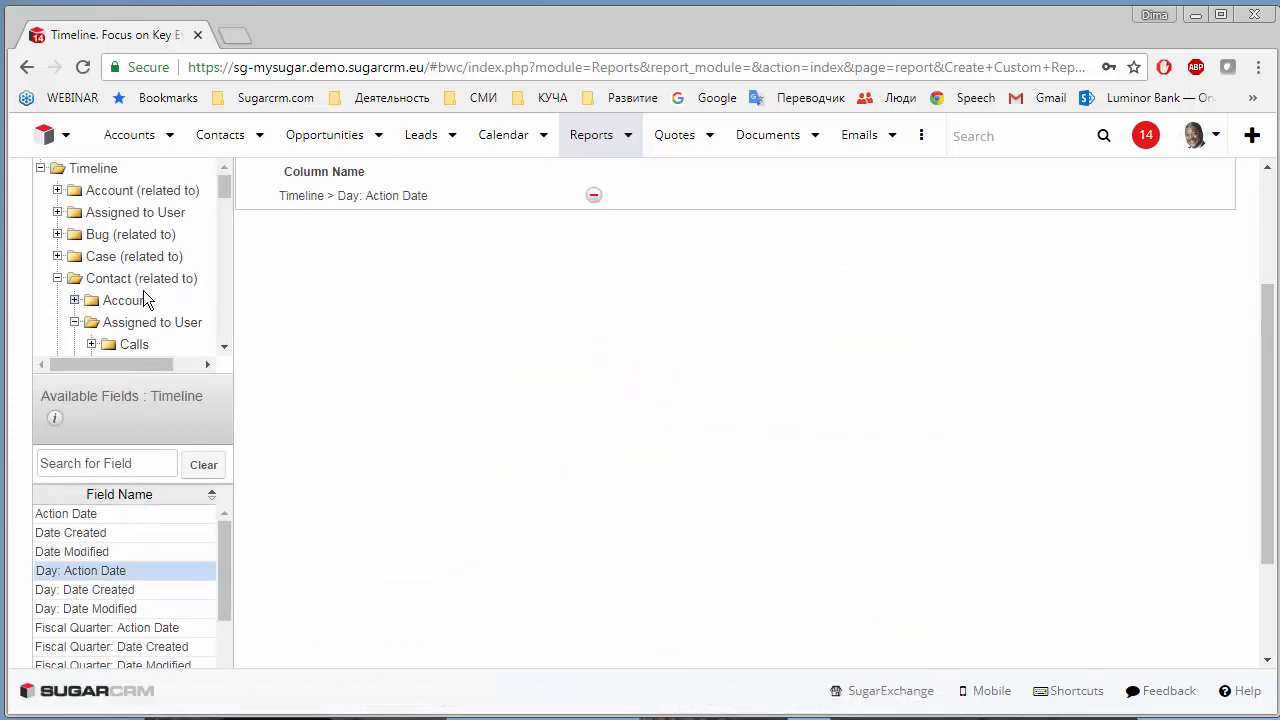
left_click(57, 278)
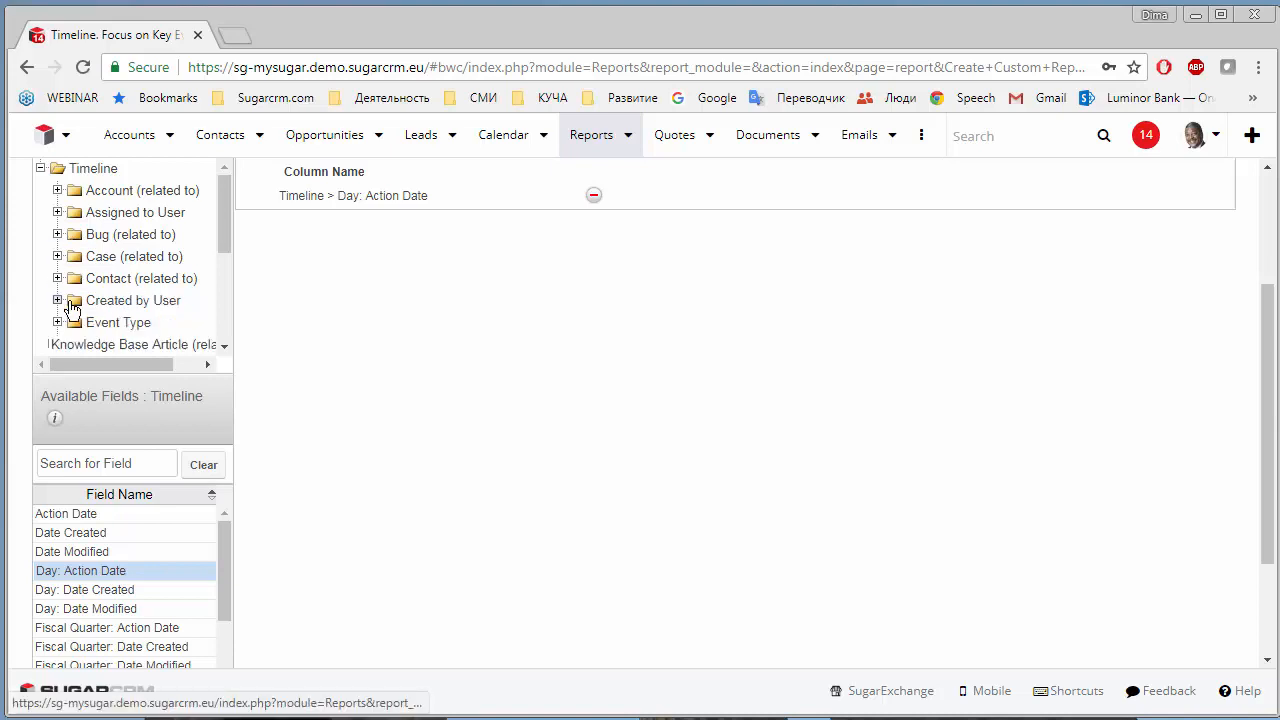
left_click(99, 326)
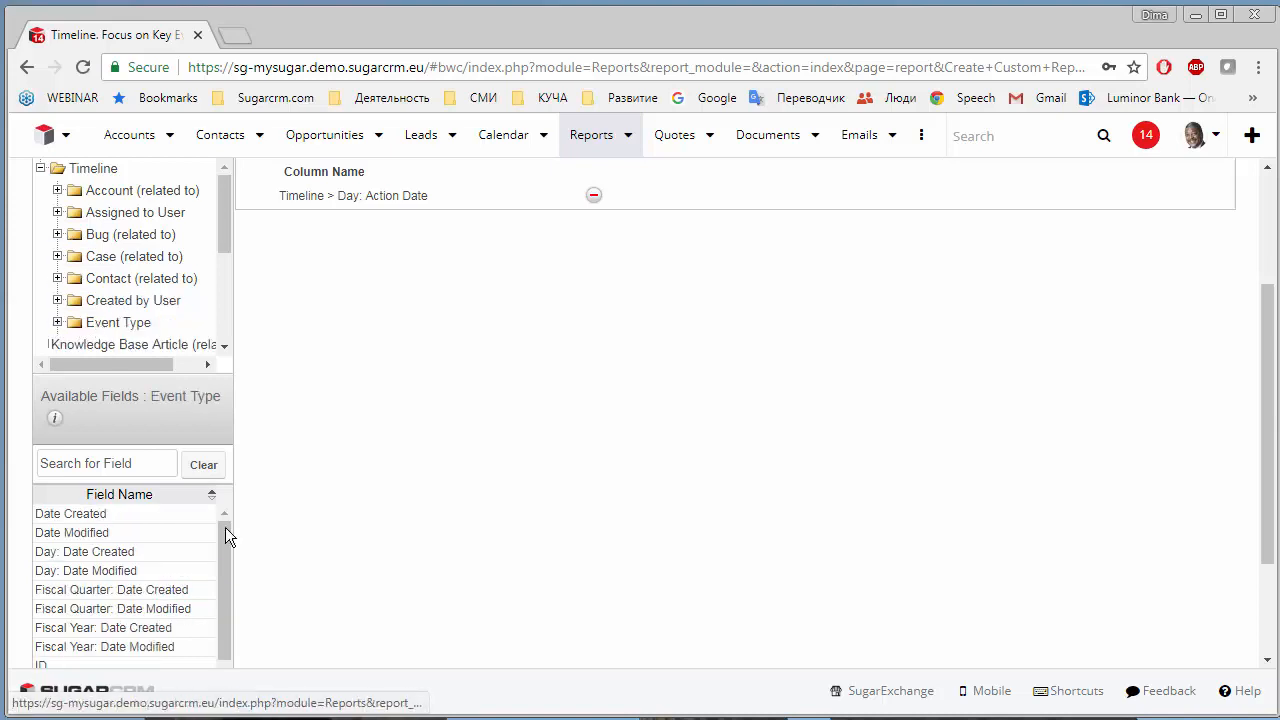
left_click_drag(226, 554, 222, 639)
left_click(171, 613)
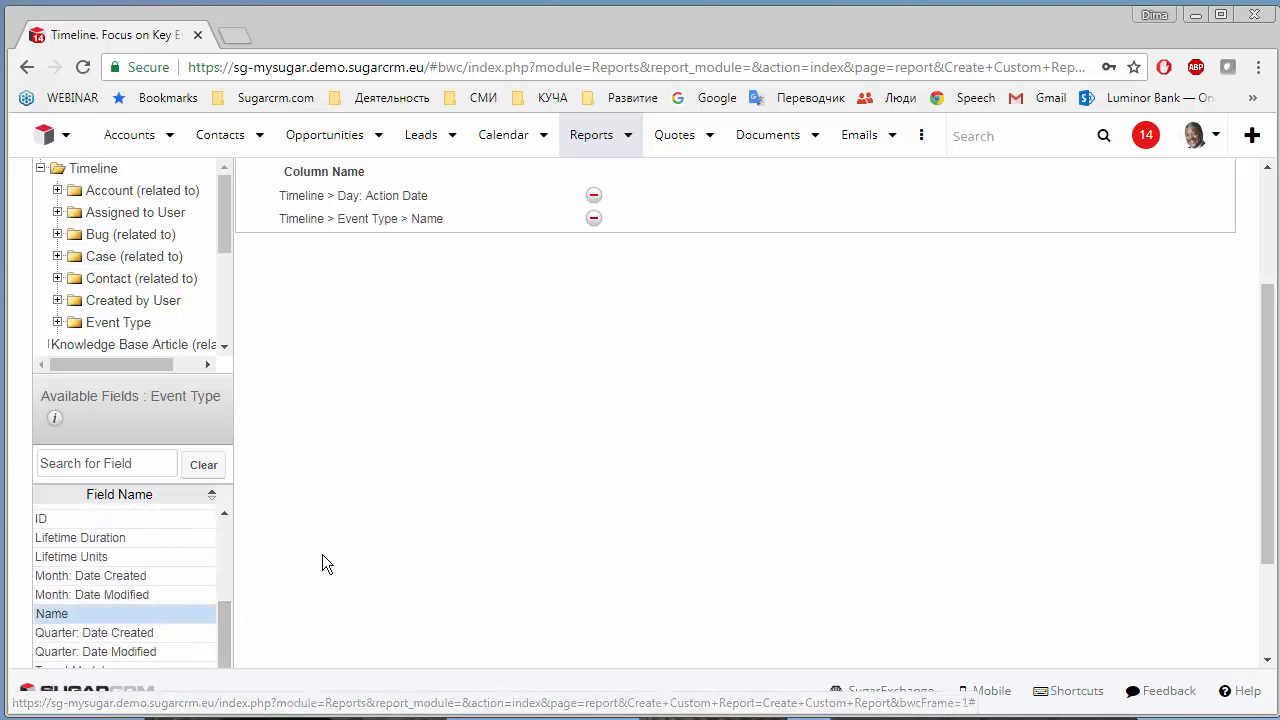
scroll(369, 539, "up", 2)
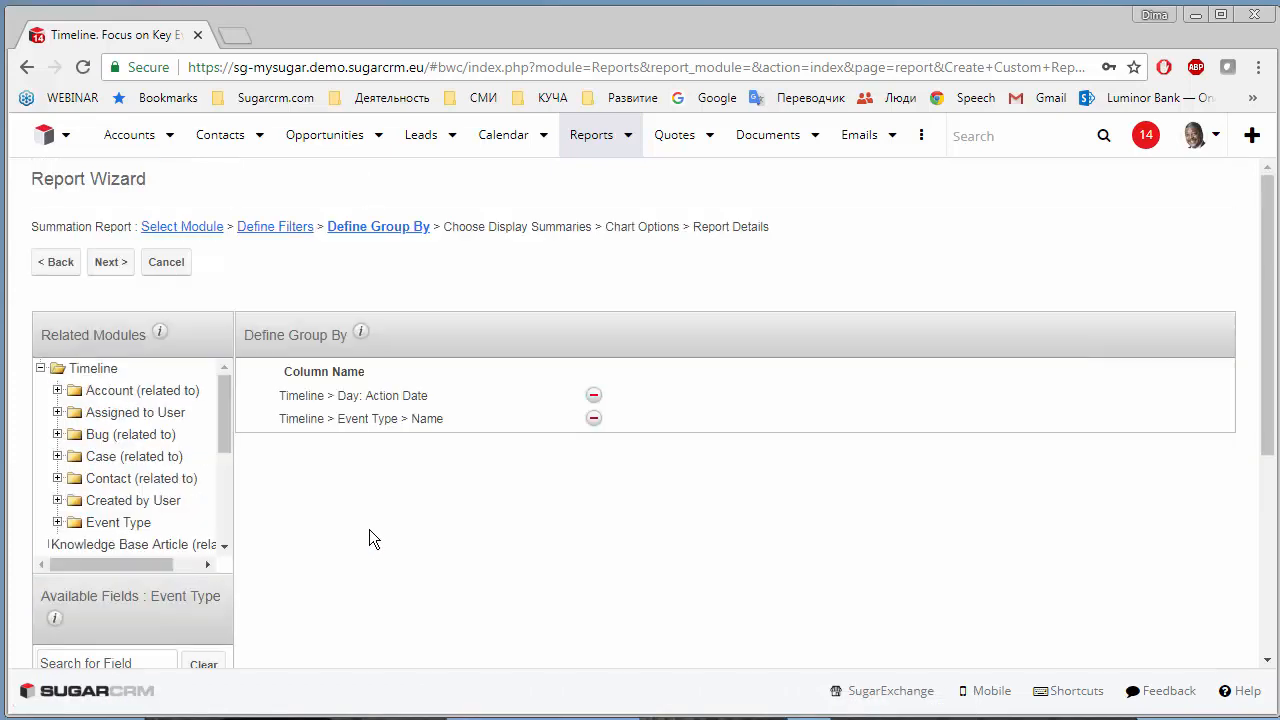
left_click(112, 265)
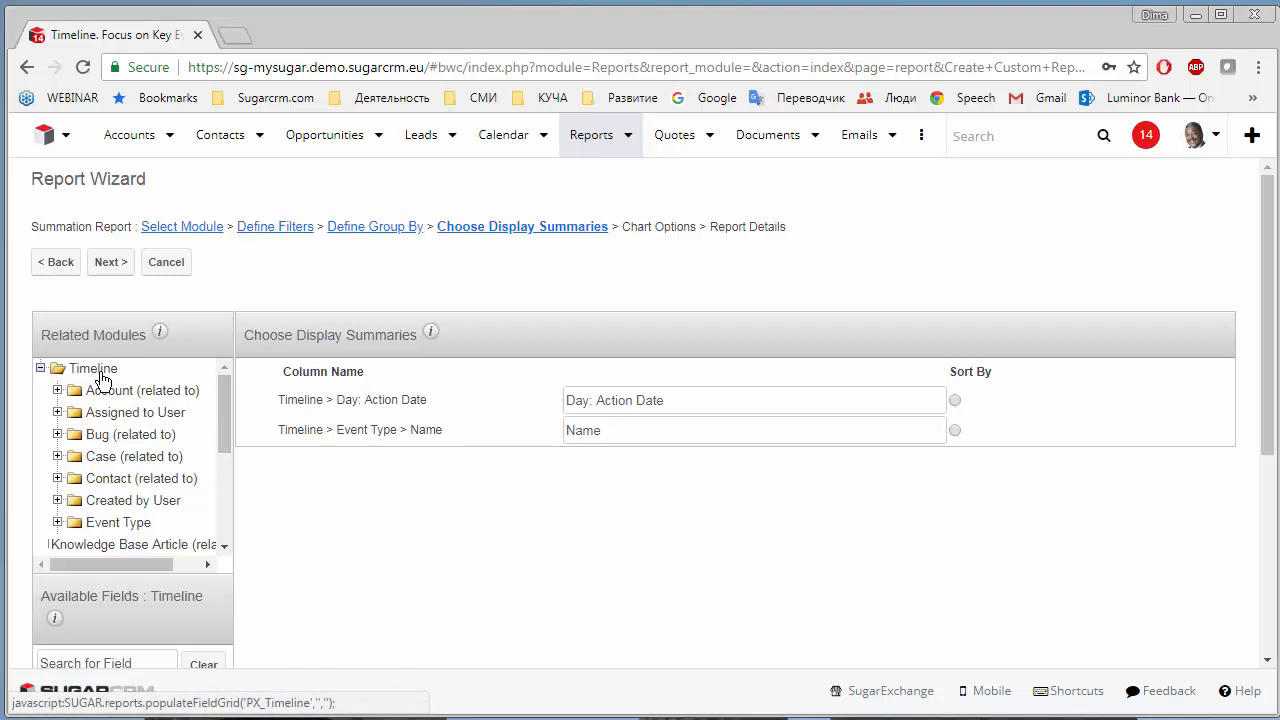
- Add the Timeline Count to the display summaries and relabel the Event Type Name column as "Event"
scroll(337, 523, "down", 1)
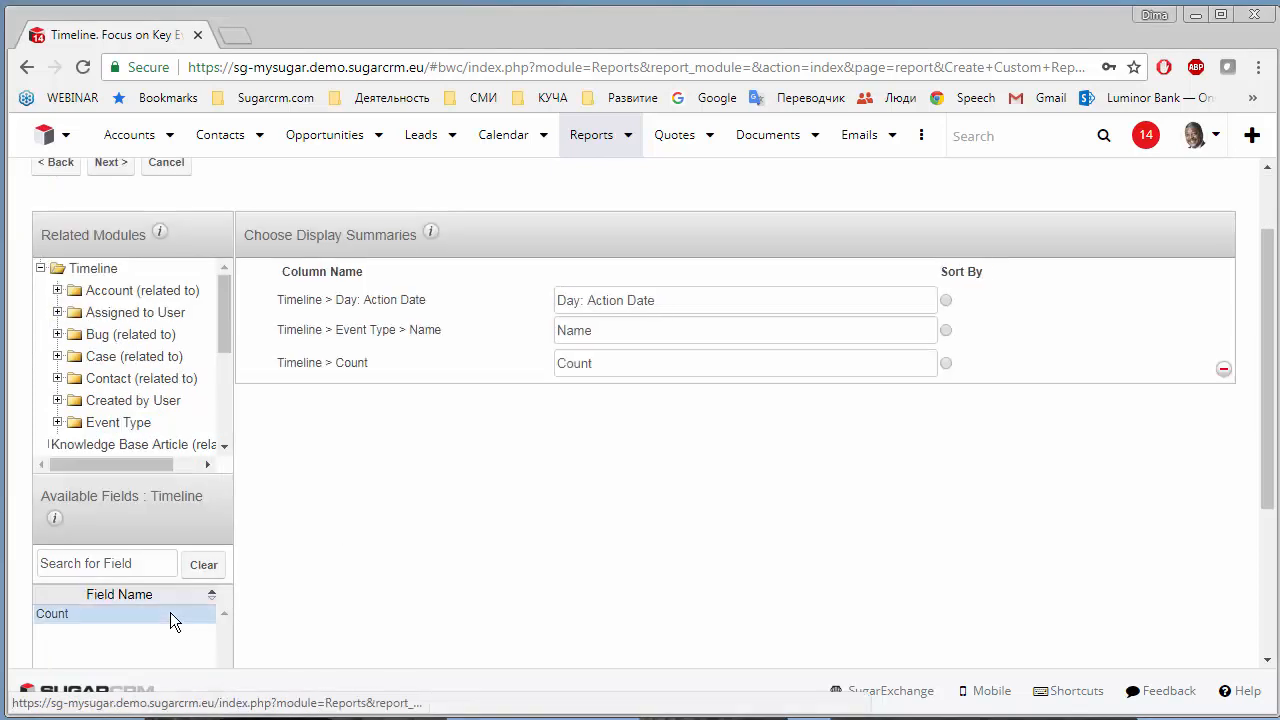
left_click(169, 617)
scroll(429, 569, "up", 1)
double_click(572, 432)
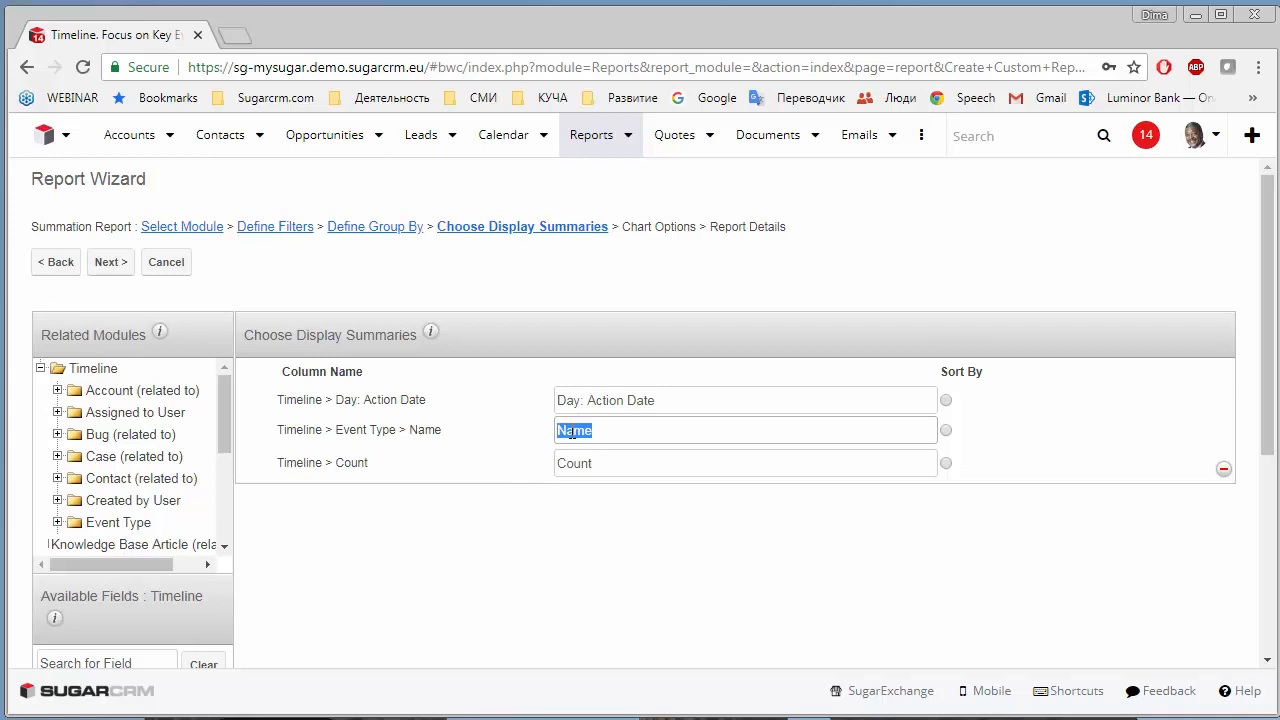
type("Event")
- Sort the report by Day: Action Date, and proceed to the chart options
left_click(945, 401)
left_click(1043, 400)
left_click(1041, 432)
left_click(110, 263)
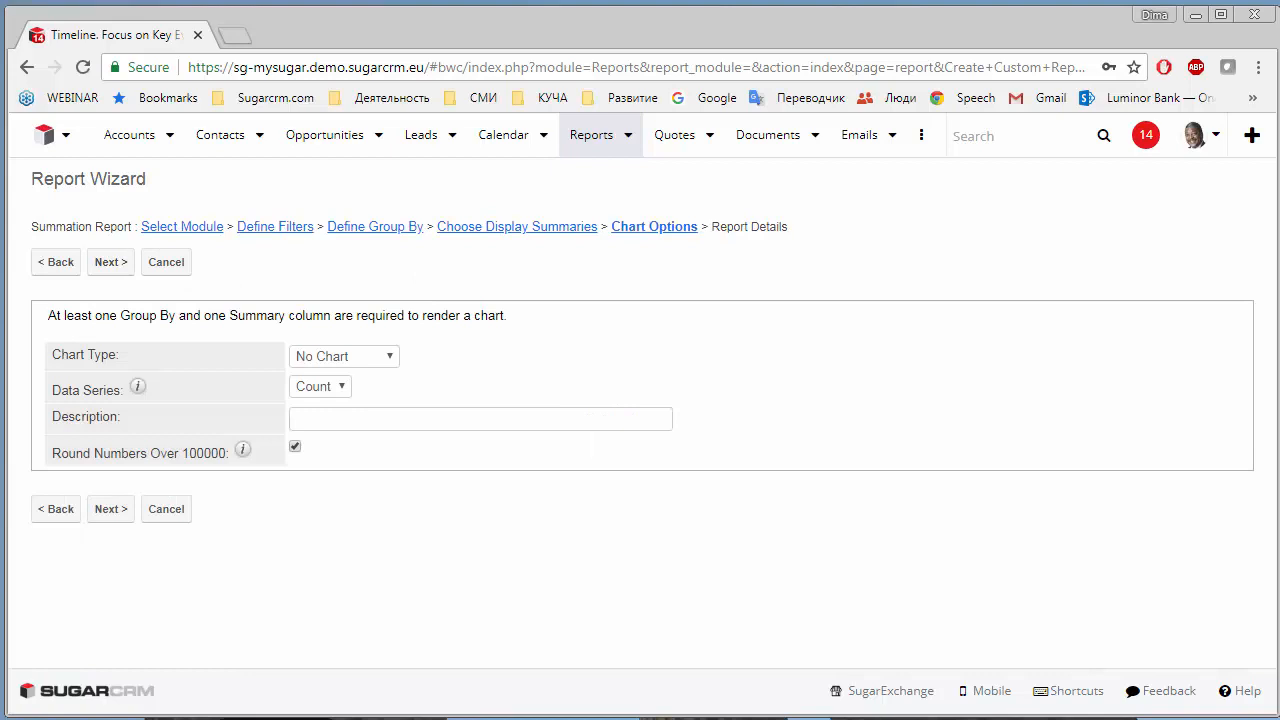
- Set the report's chart type to Vertical Bar and proceed to the report details
left_click(385, 360)
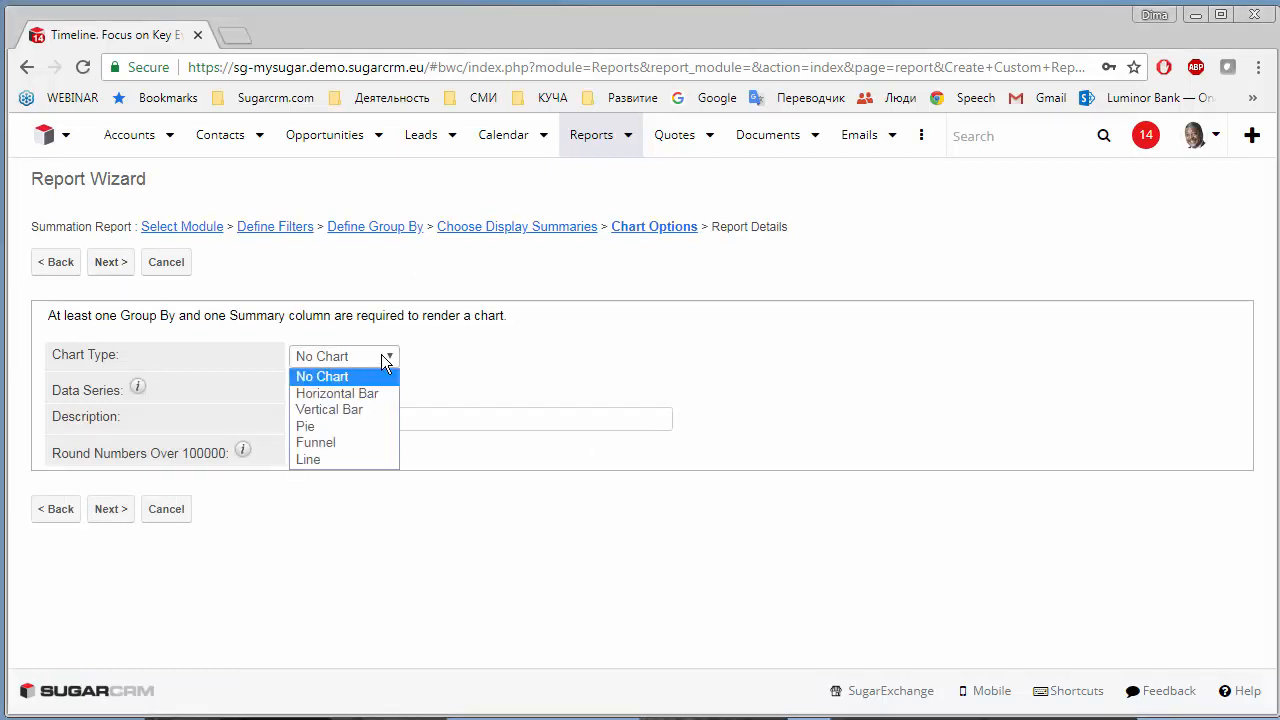
left_click(382, 410)
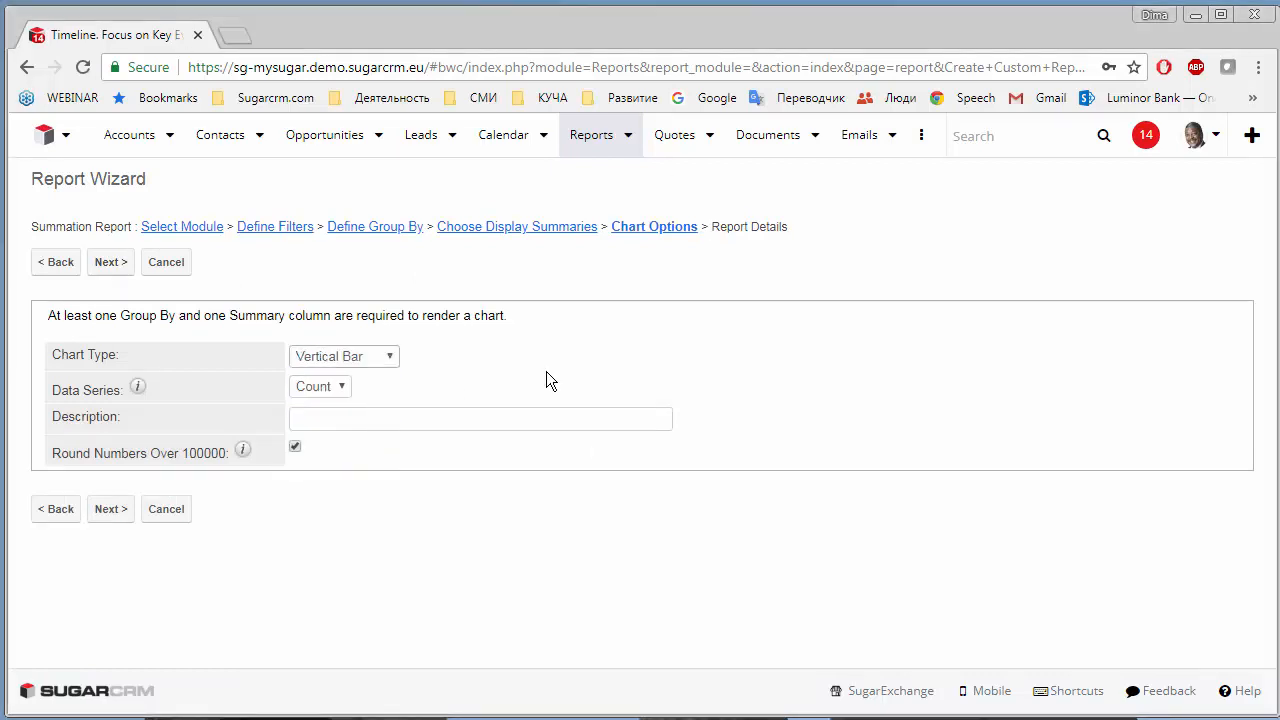
left_click(109, 510)
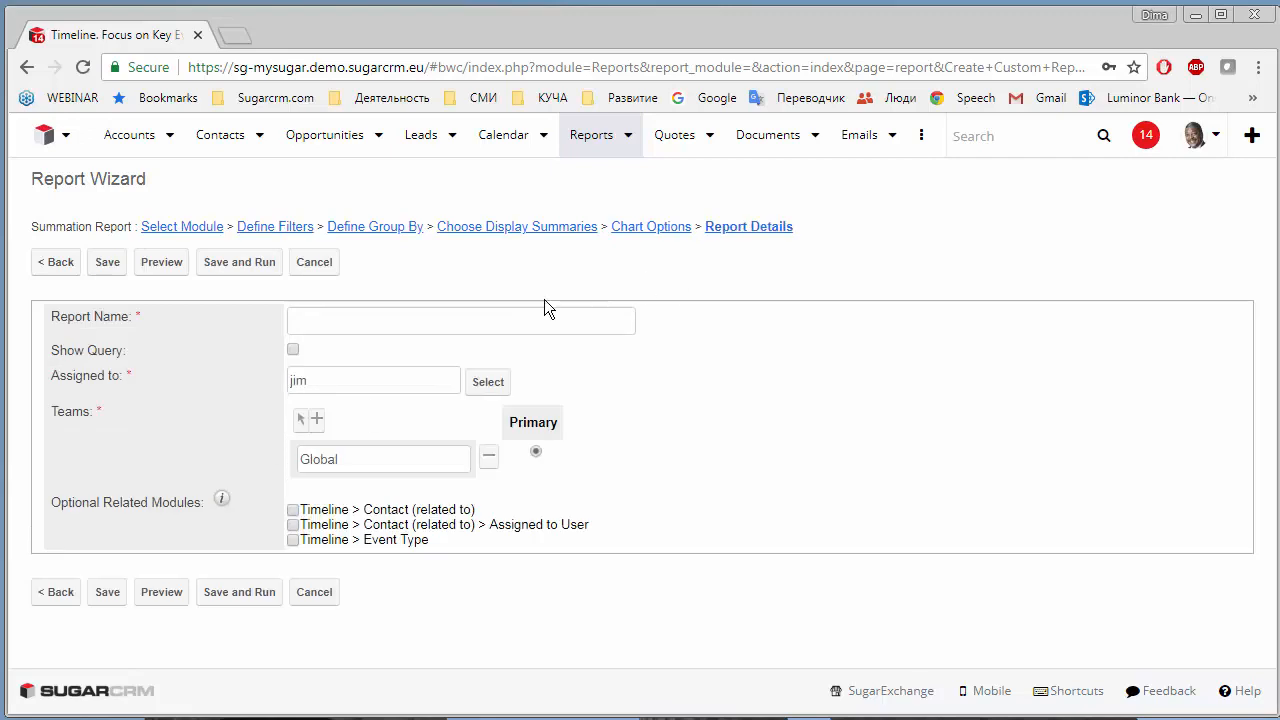
- Name the report "My Contacts Events over the last 7 days" and save it
left_click(485, 320)
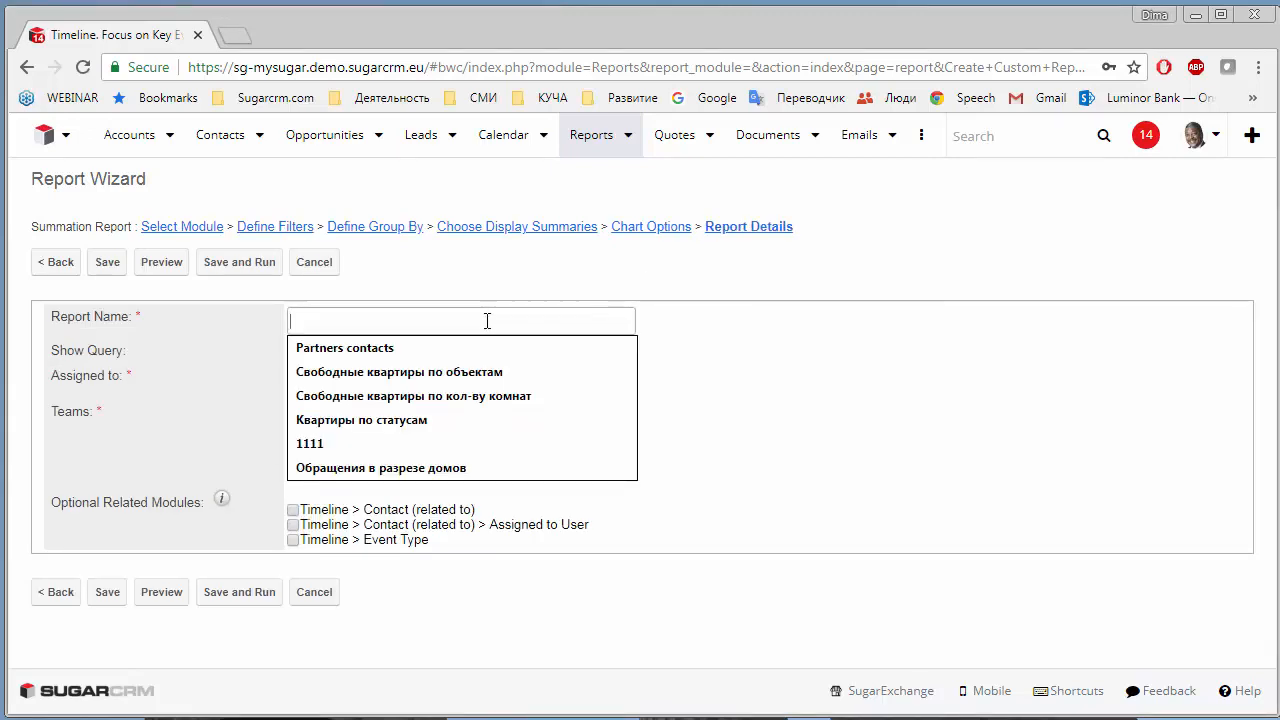
type("My Contacts Events over the last 7 days")
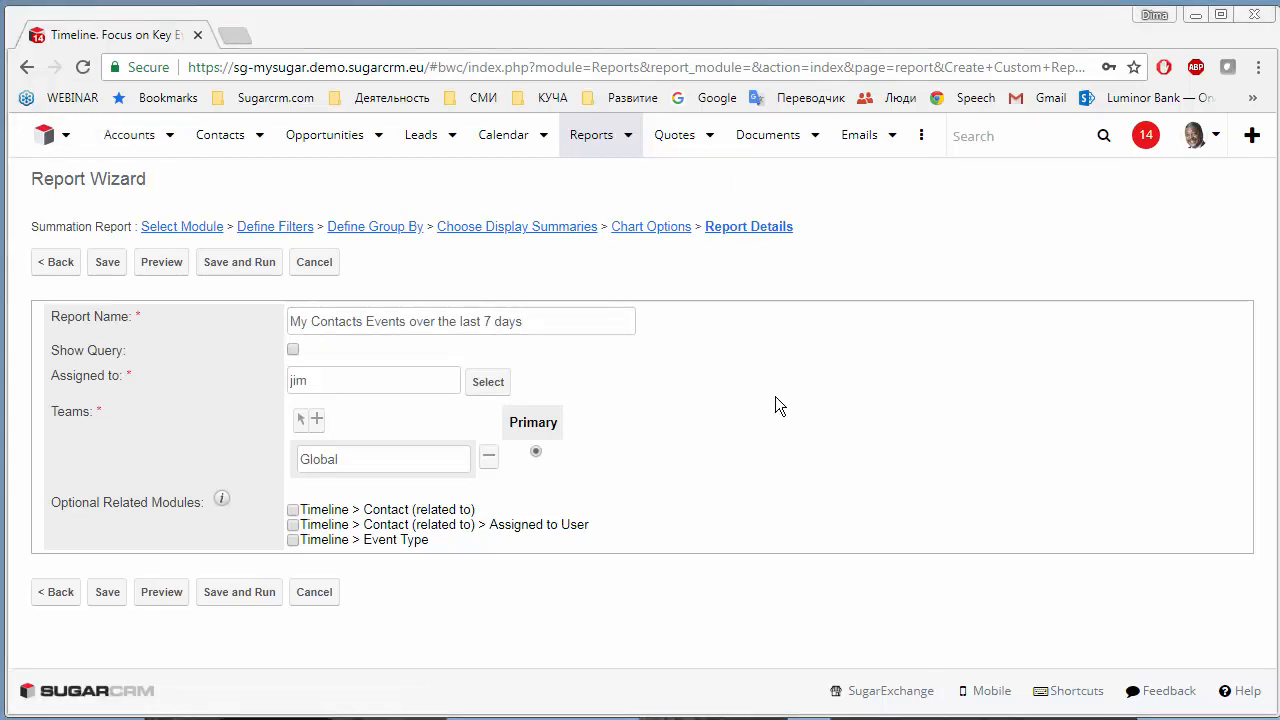
left_click(107, 592)
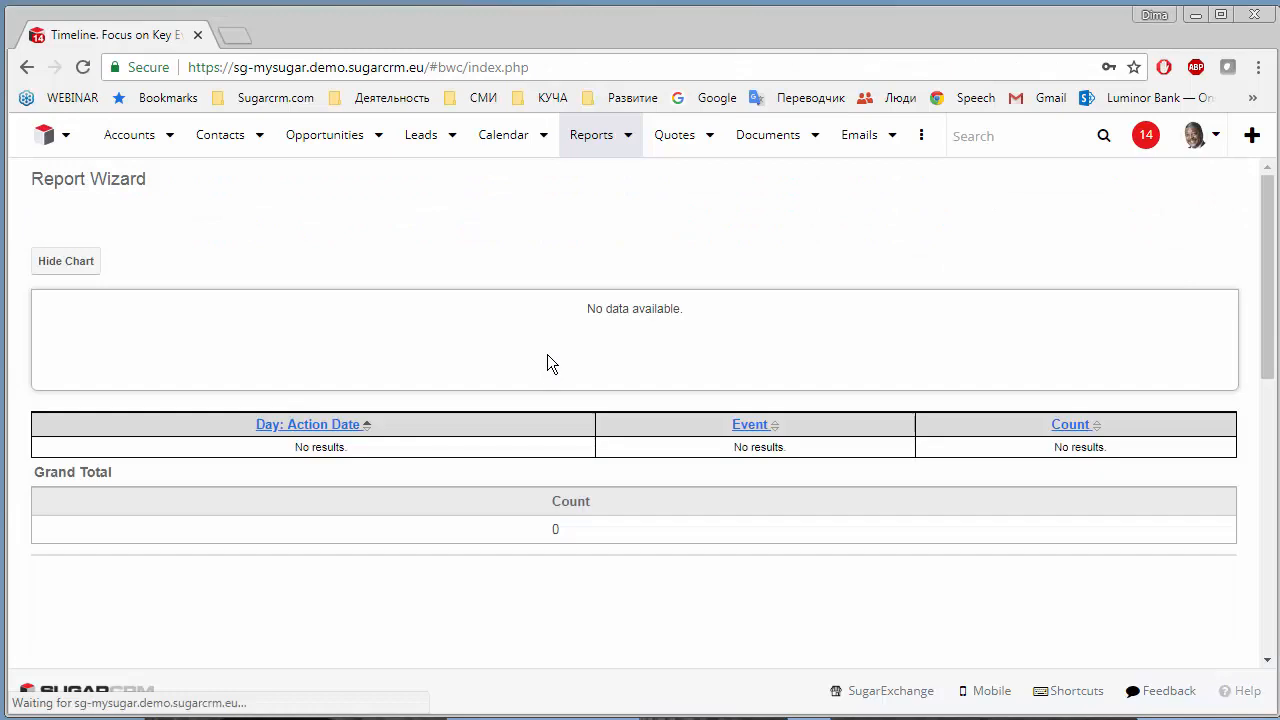
- Open the "Timeline. Focus on Key Events" home dashboard for editing
left_click(64, 137)
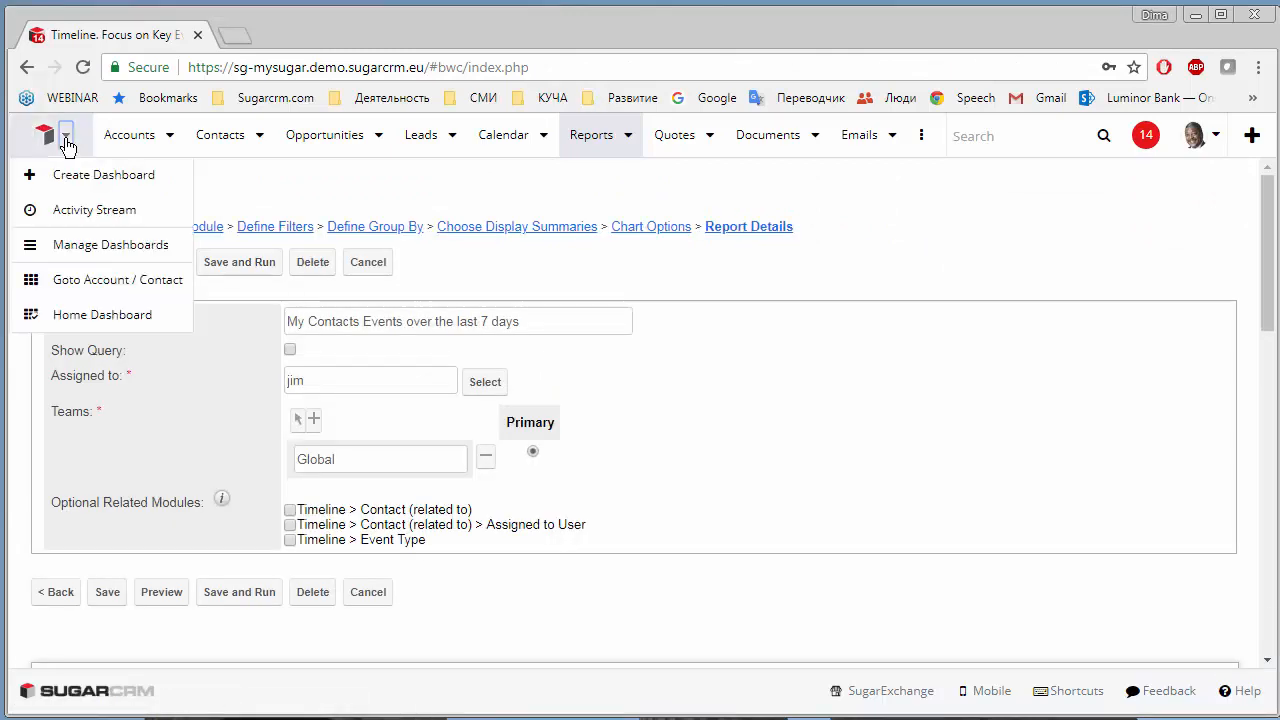
left_click(100, 284)
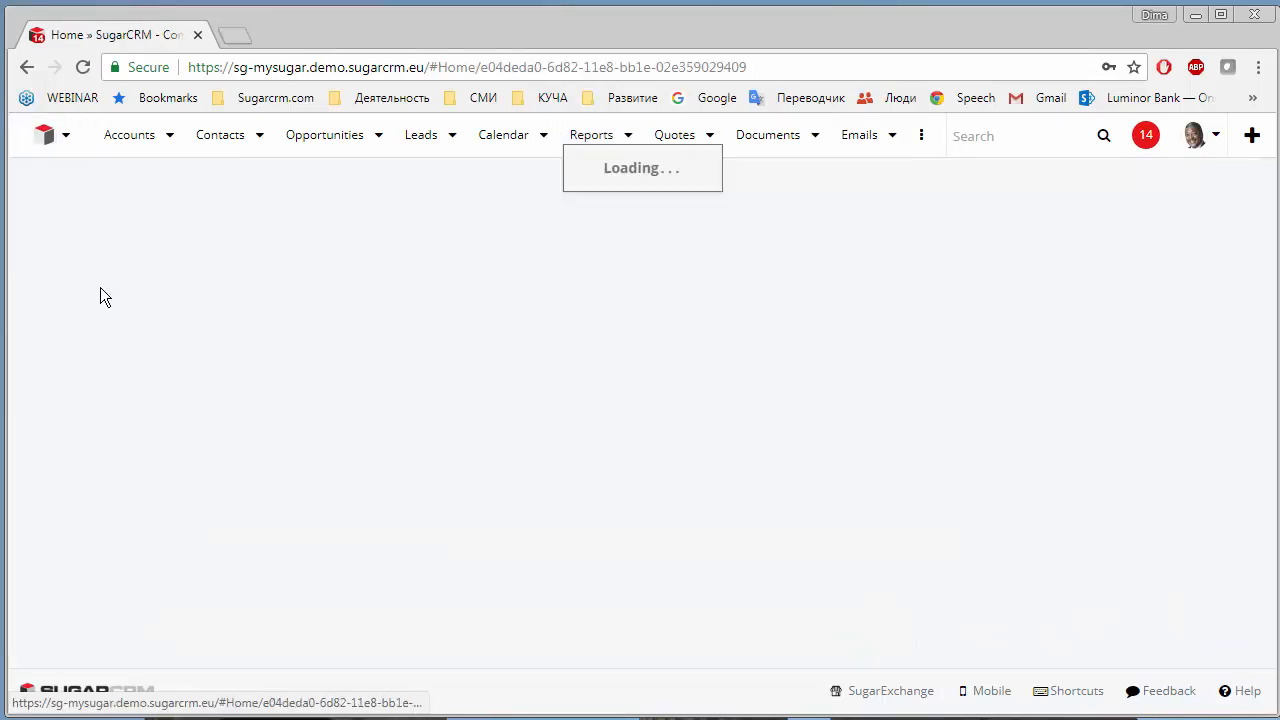
left_click(1238, 184)
left_click(1186, 233)
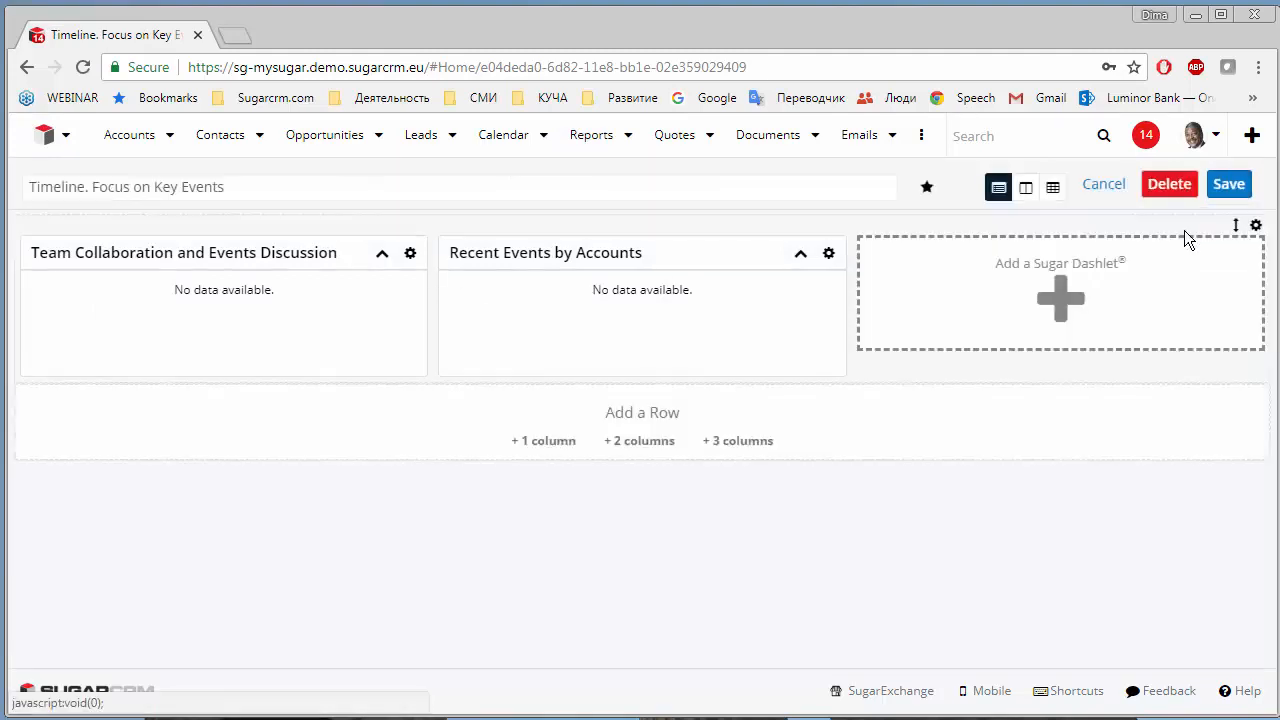
- Add a Saved Reports Chart Dashlet in the dashboard's empty slot and title it "My Contacts Events over the last 7 days"
left_click(1085, 283)
scroll(225, 450, "down", 6)
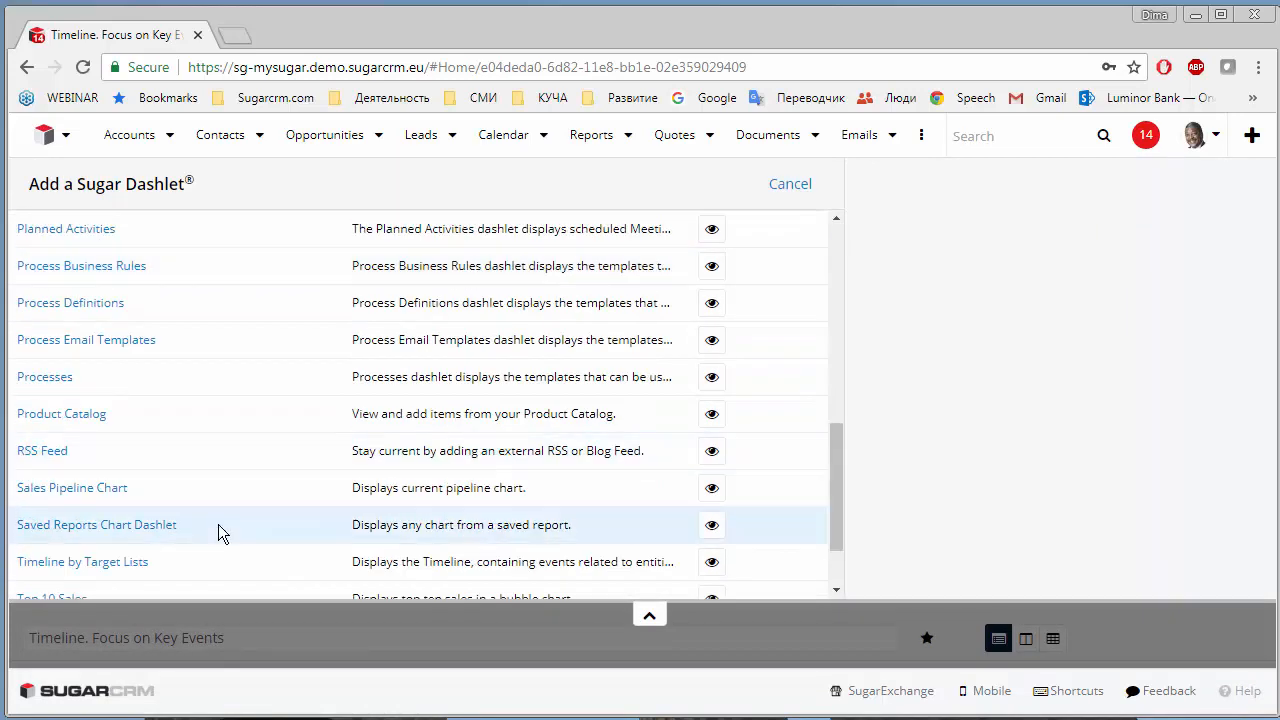
left_click(153, 540)
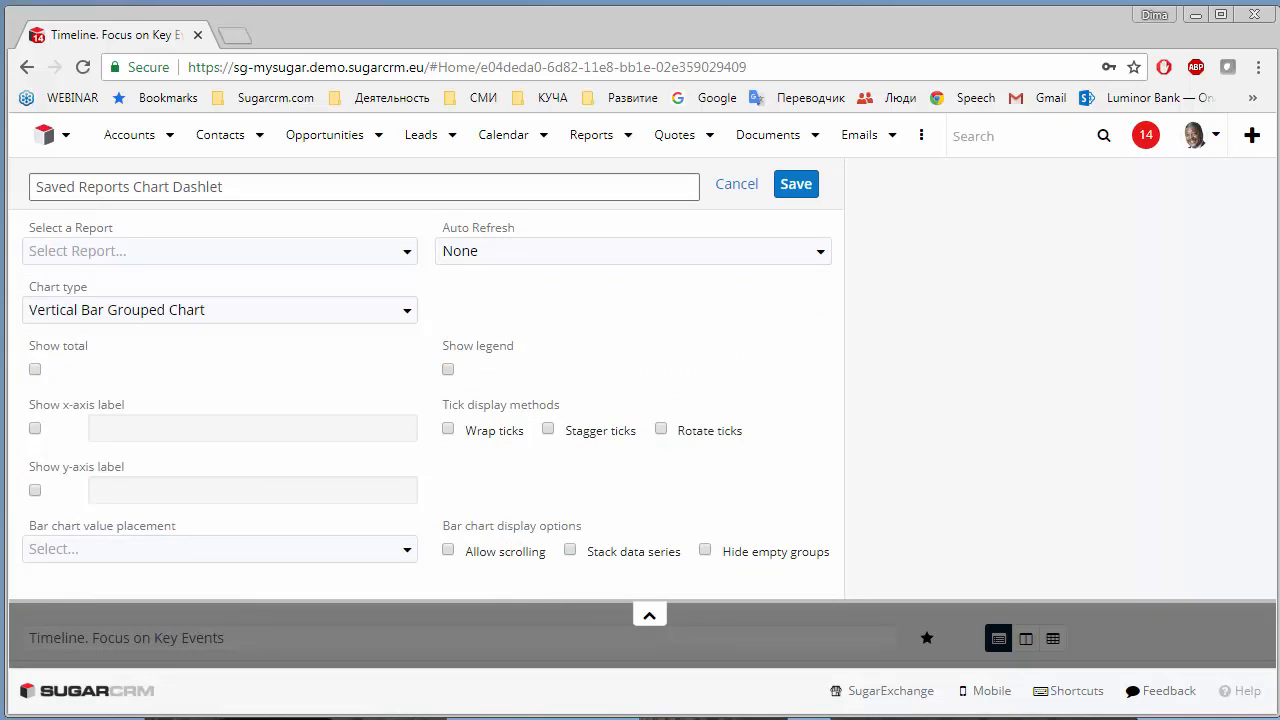
left_click_drag(303, 186, 22, 187)
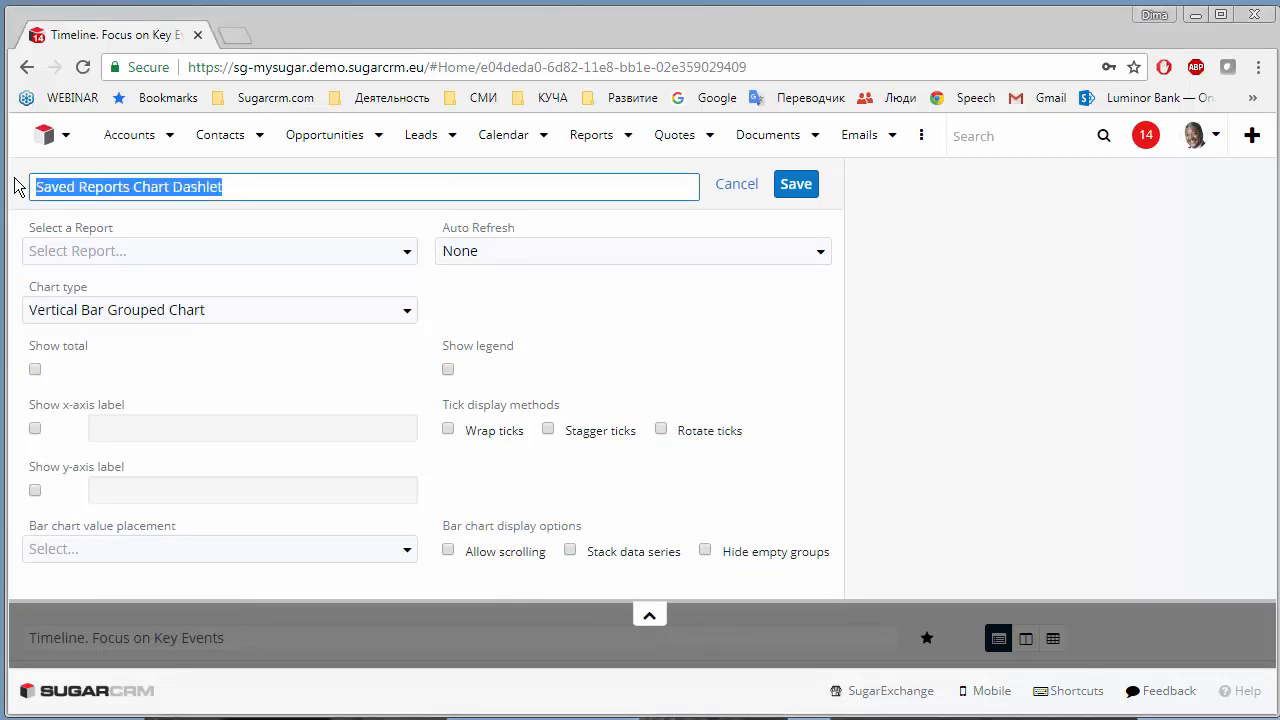
type("My Contacts Events over the last 7 days")
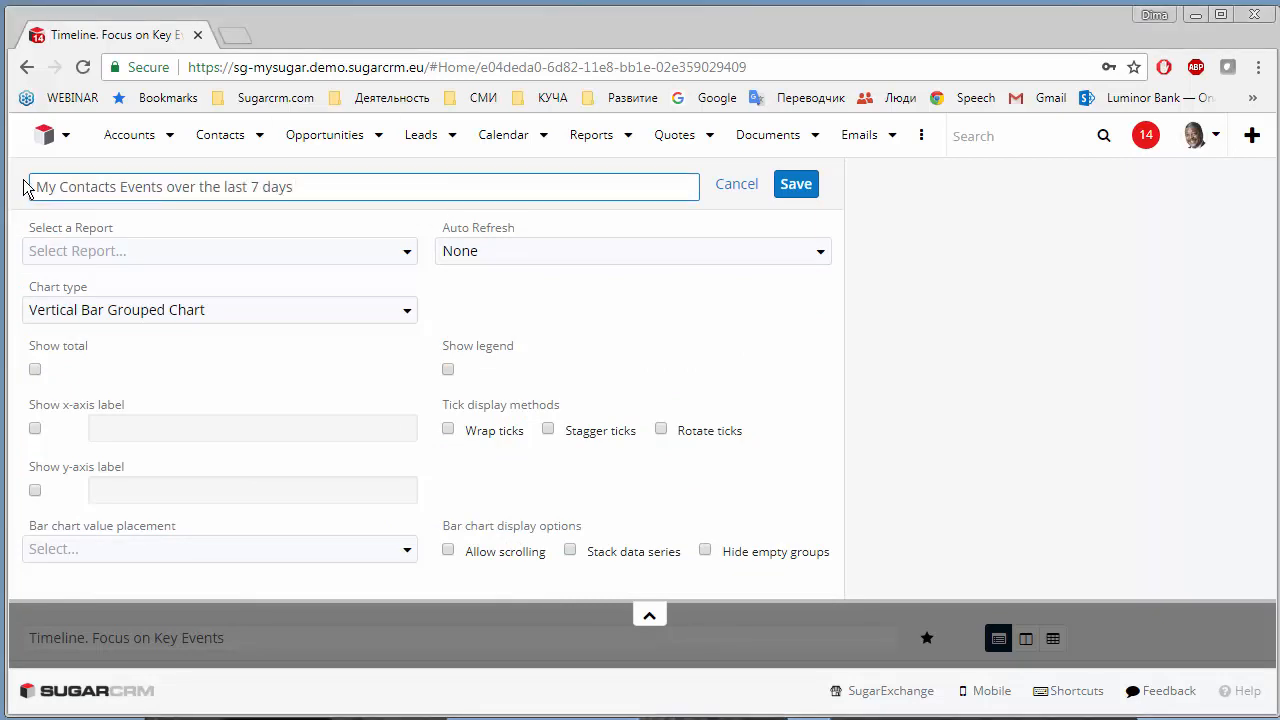
- Select the report "My Contacts Events over the last 7 days" as the dashlet's source
left_click(406, 260)
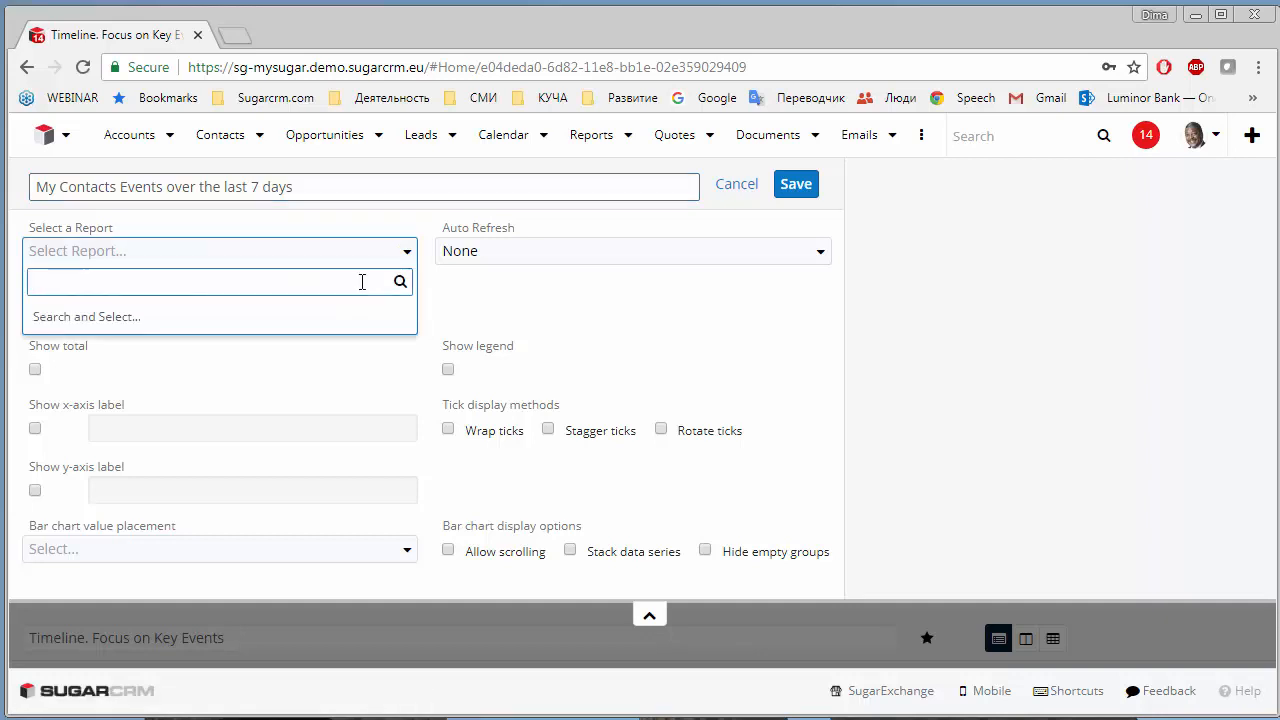
type("my")
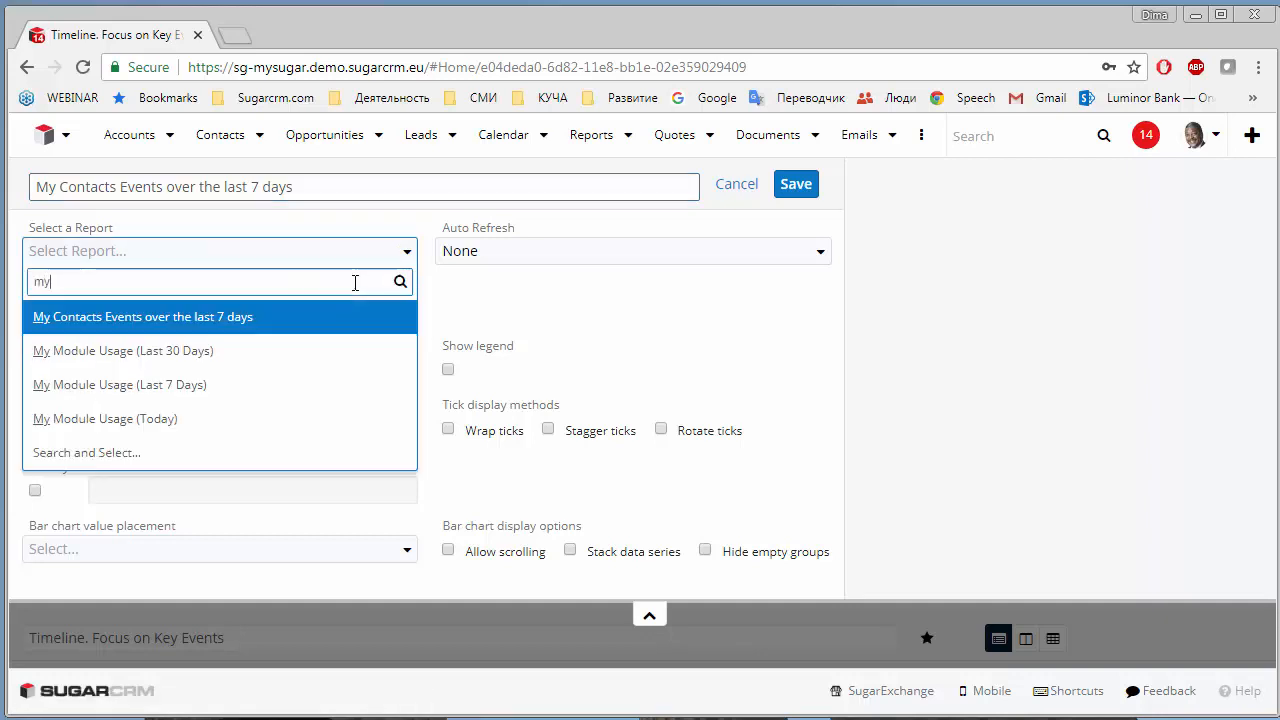
left_click(257, 320)
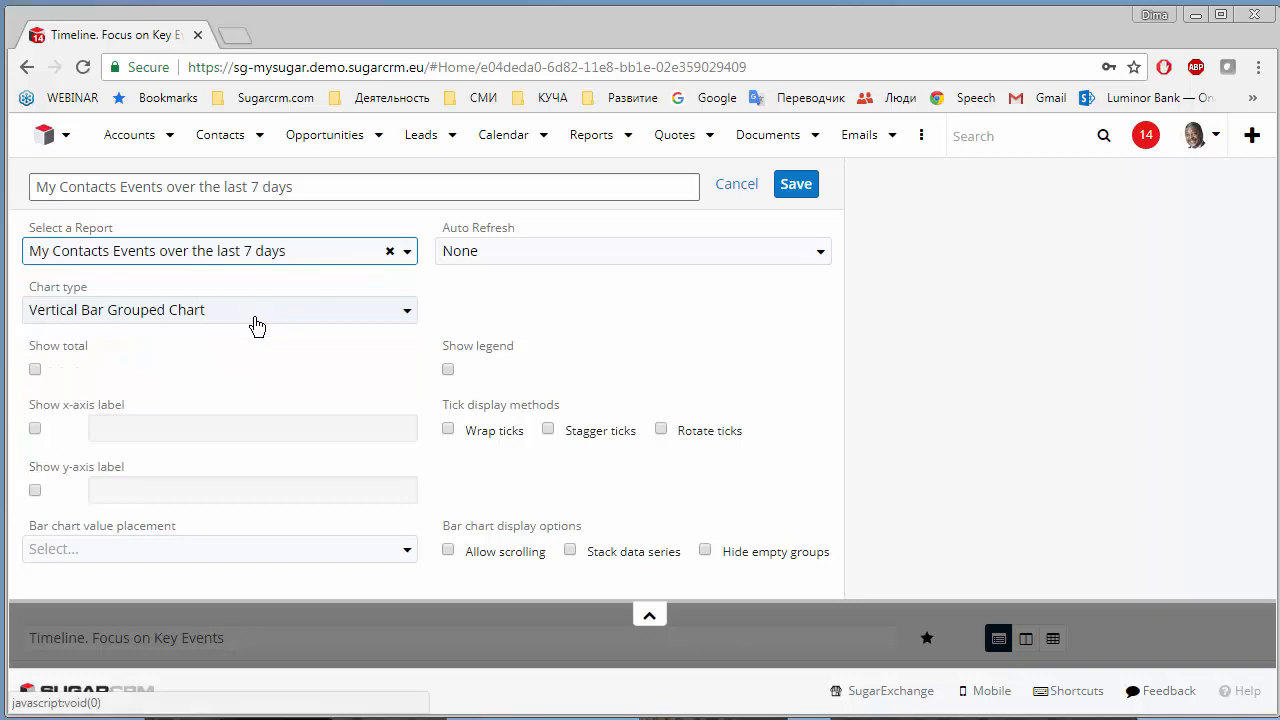
- Make the dashlet a Horizontal Bar Grouped Chart with the total shown and values placed in the Middle, and save the dashlet and dashboard
left_click(404, 317)
left_click(313, 405)
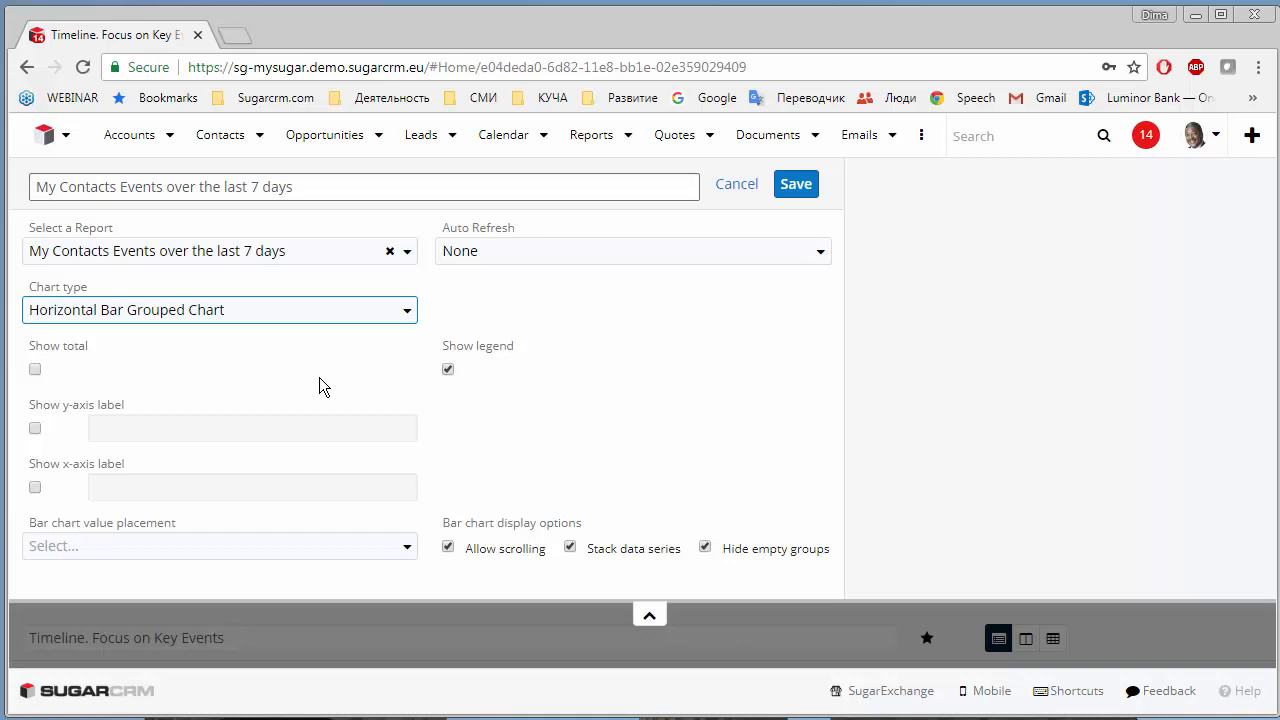
left_click(35, 370)
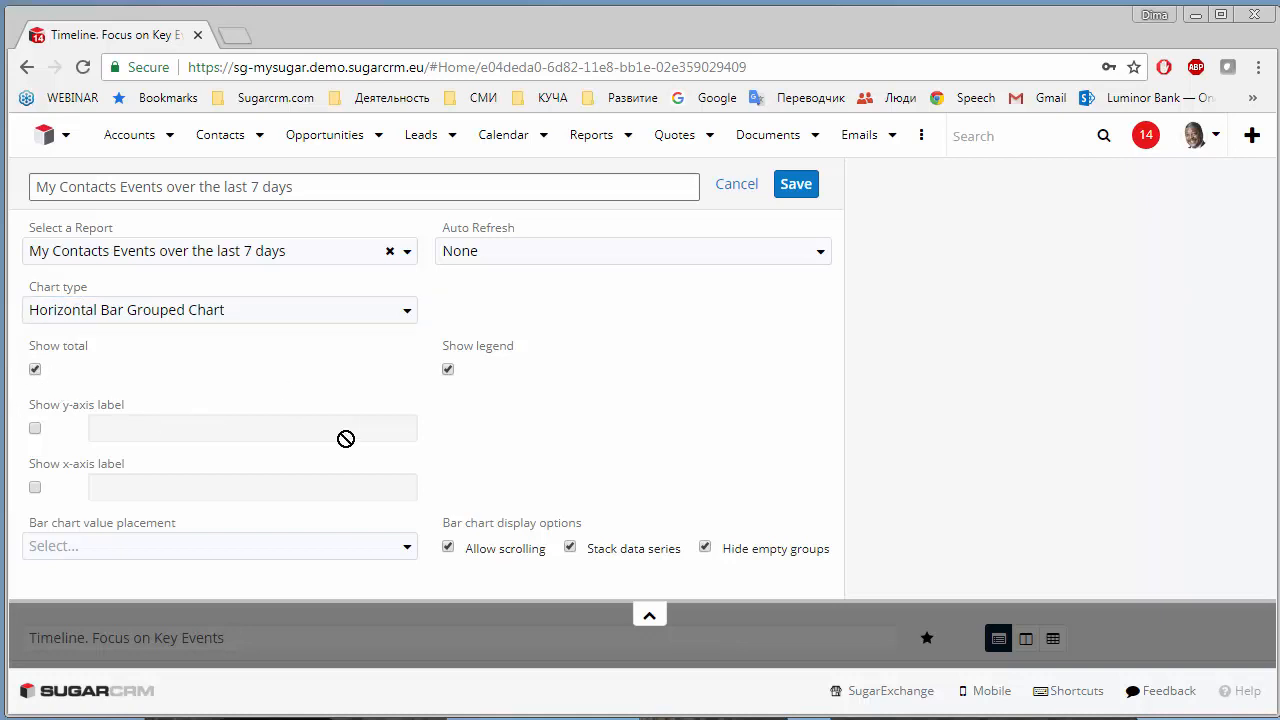
left_click(298, 553)
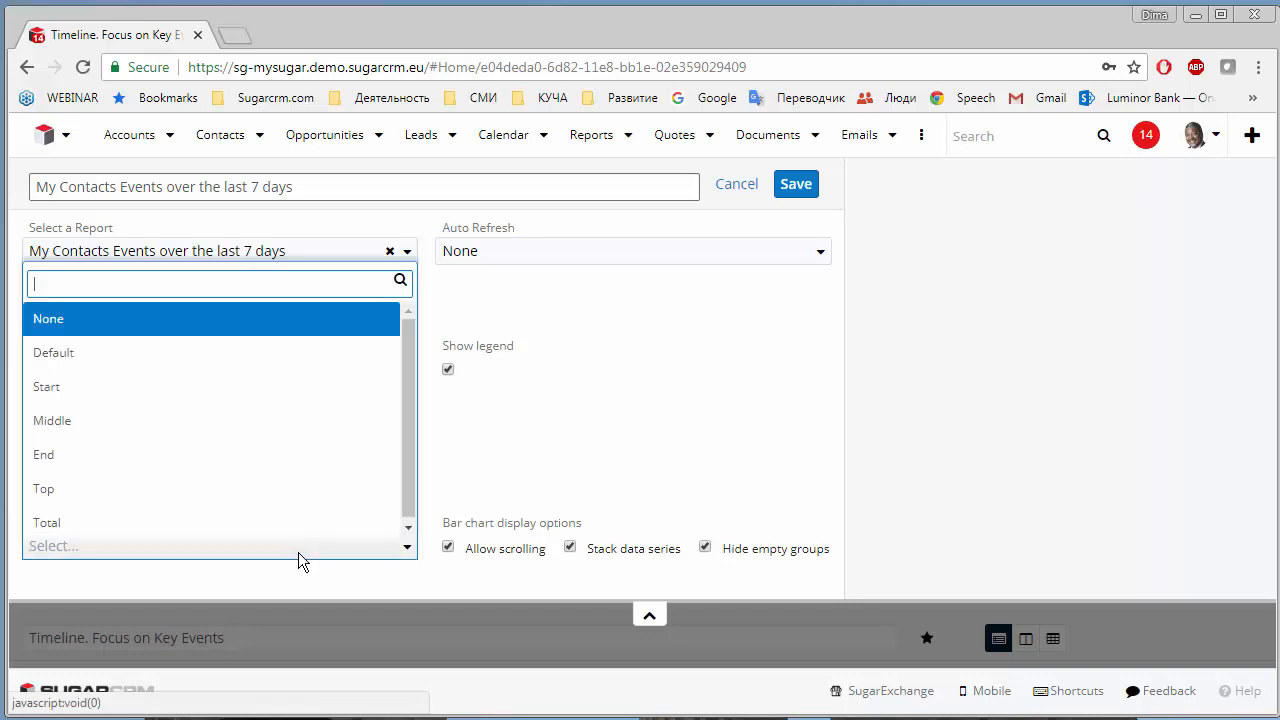
left_click(230, 424)
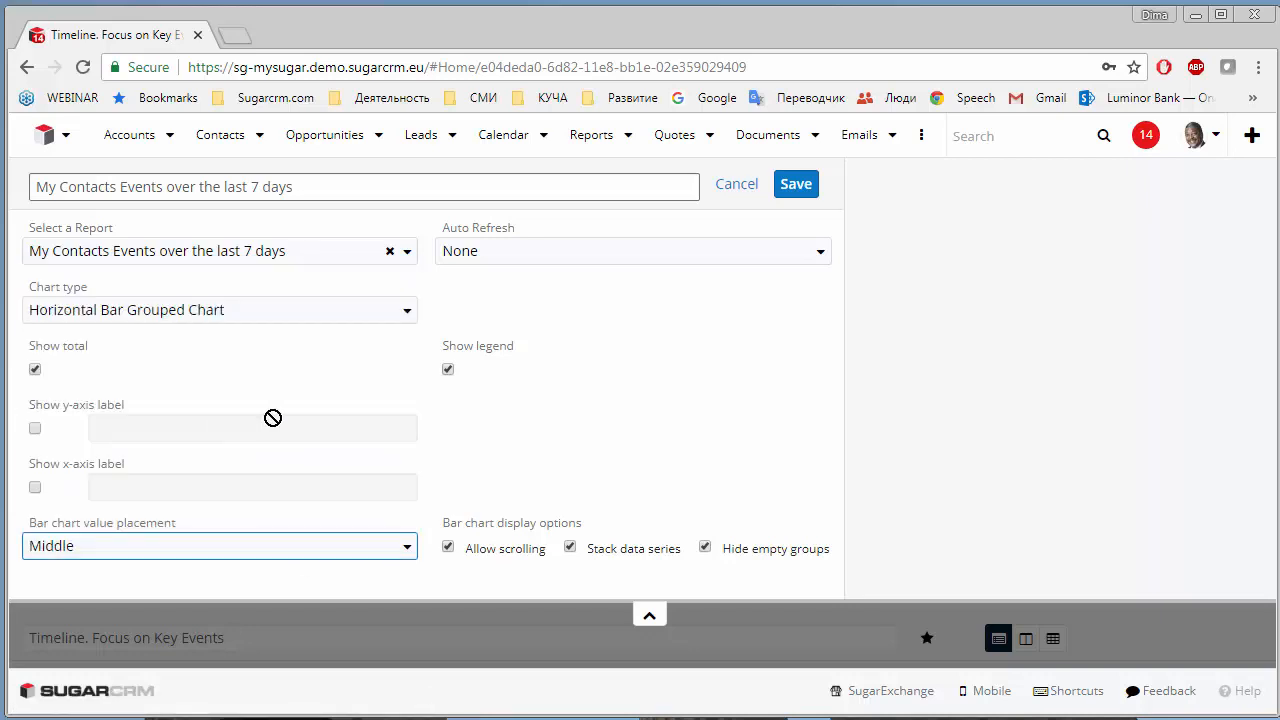
left_click(796, 186)
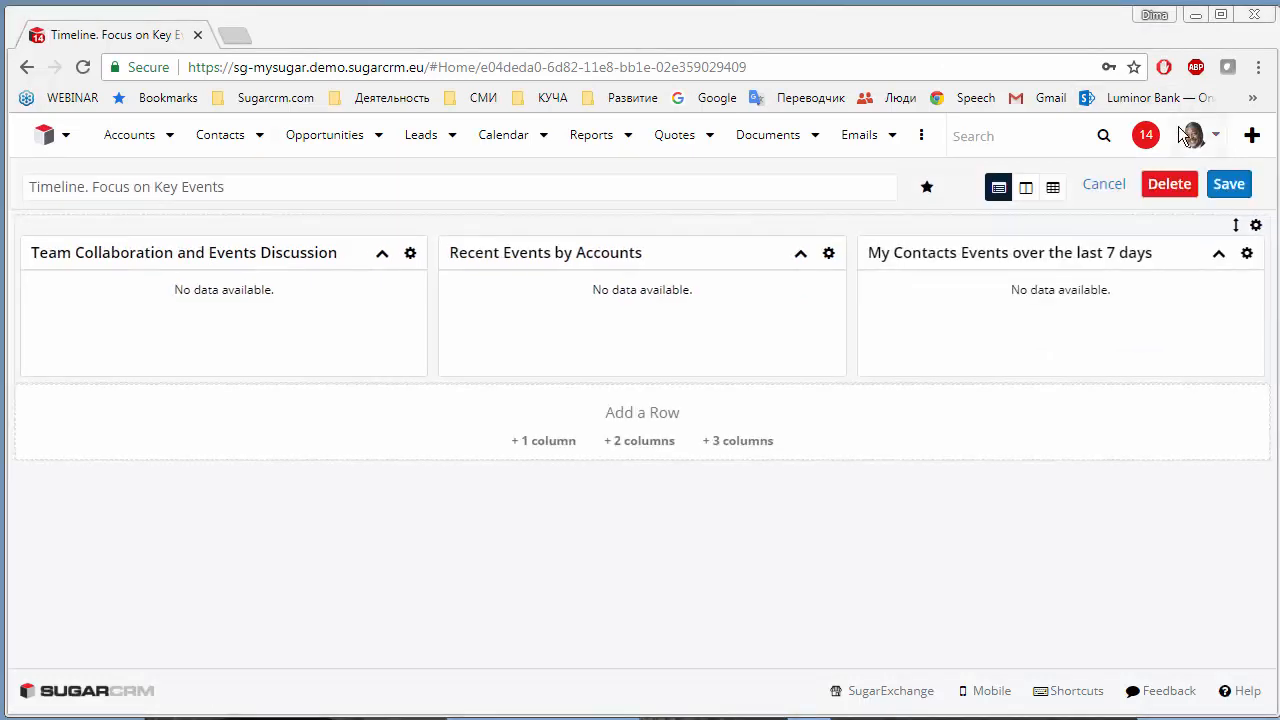
left_click(1232, 186)
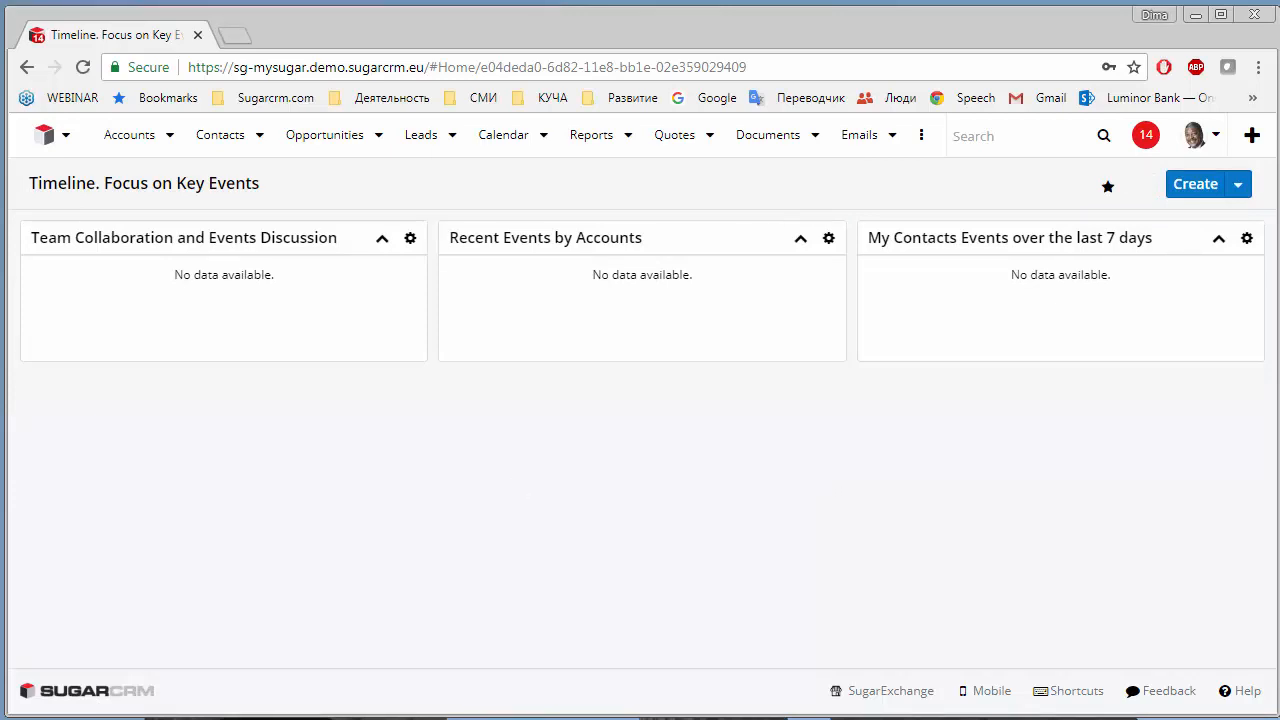
- Check the Intelligence Panel dashboards planned in plan.docx in Word, and move the document out of the way
left_click_drag(0, 97, 809, 59)
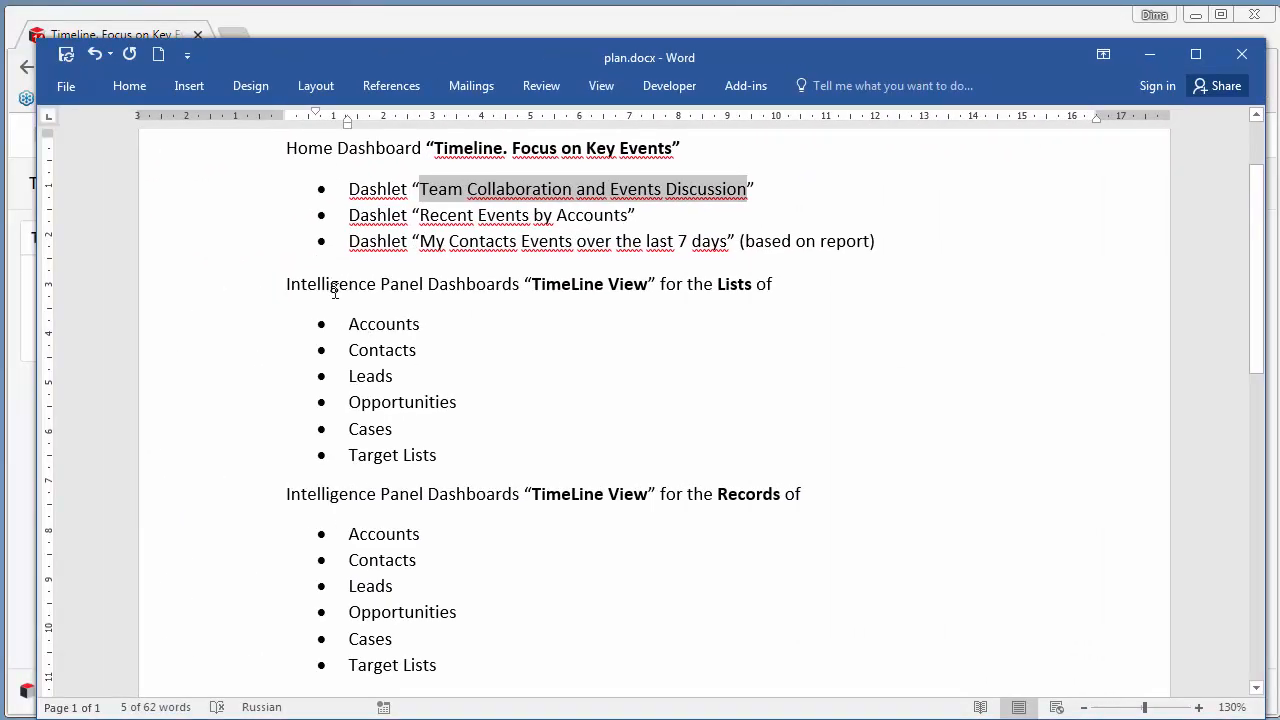
left_click_drag(290, 281, 426, 284)
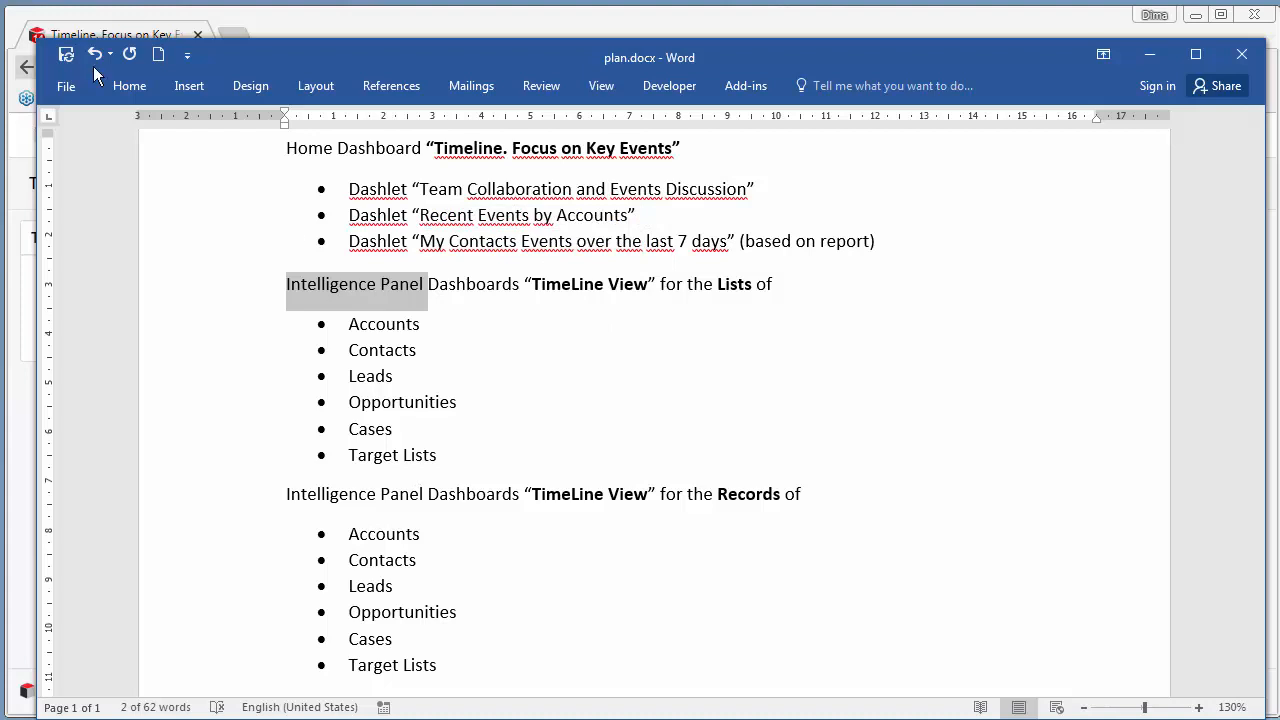
left_click_drag(437, 42, 390, 58)
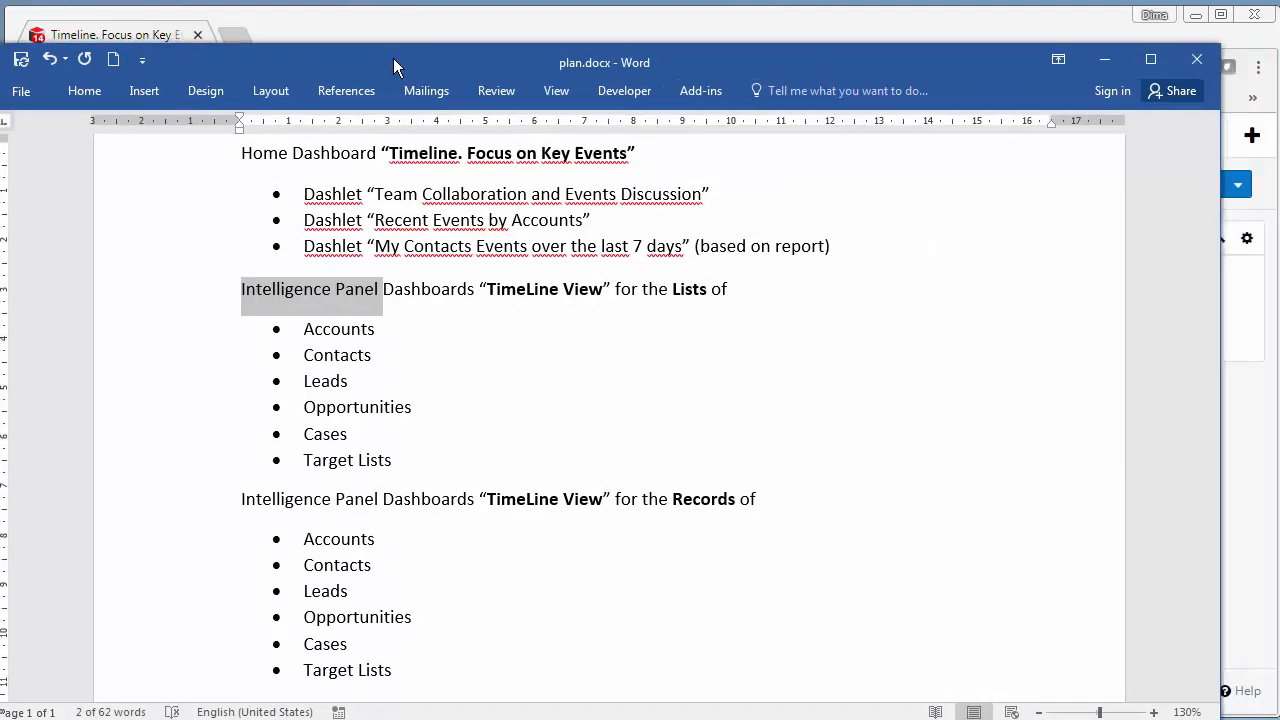
left_click_drag(400, 58, 0, 60)
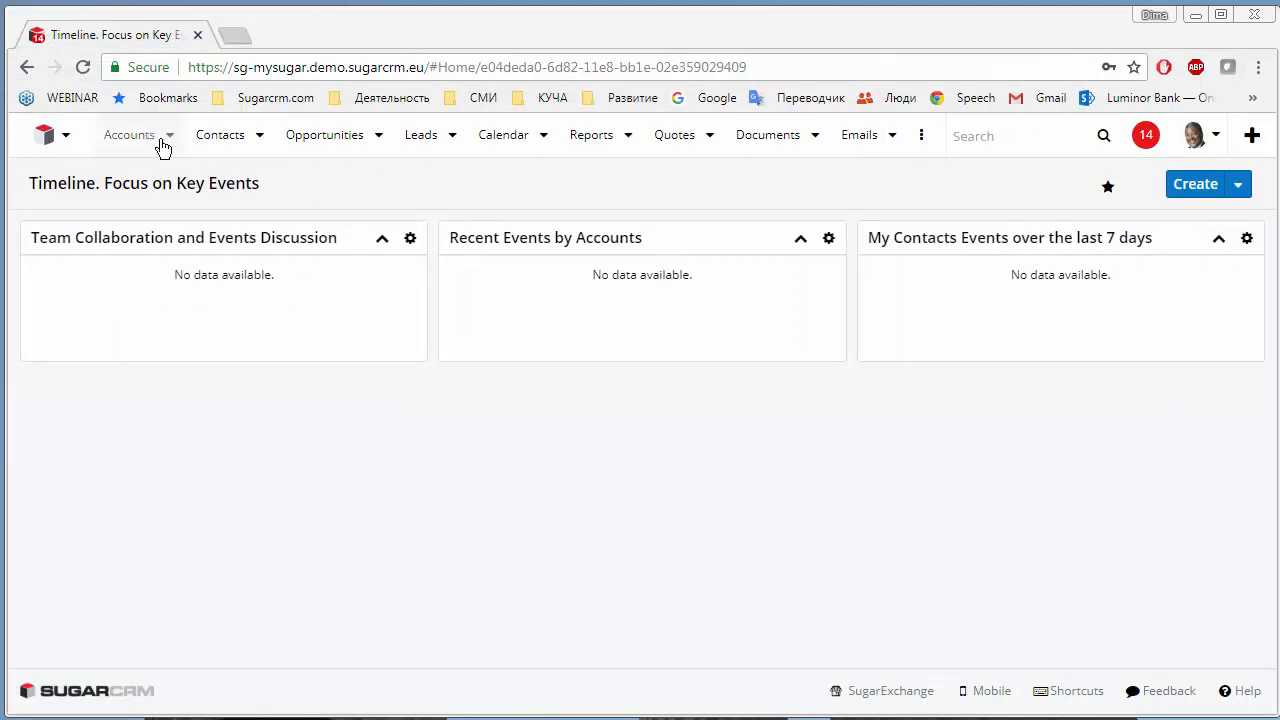
- In SugarCRM, create a new dashboard titled "TimeLine View" for the Accounts list
left_click(129, 135)
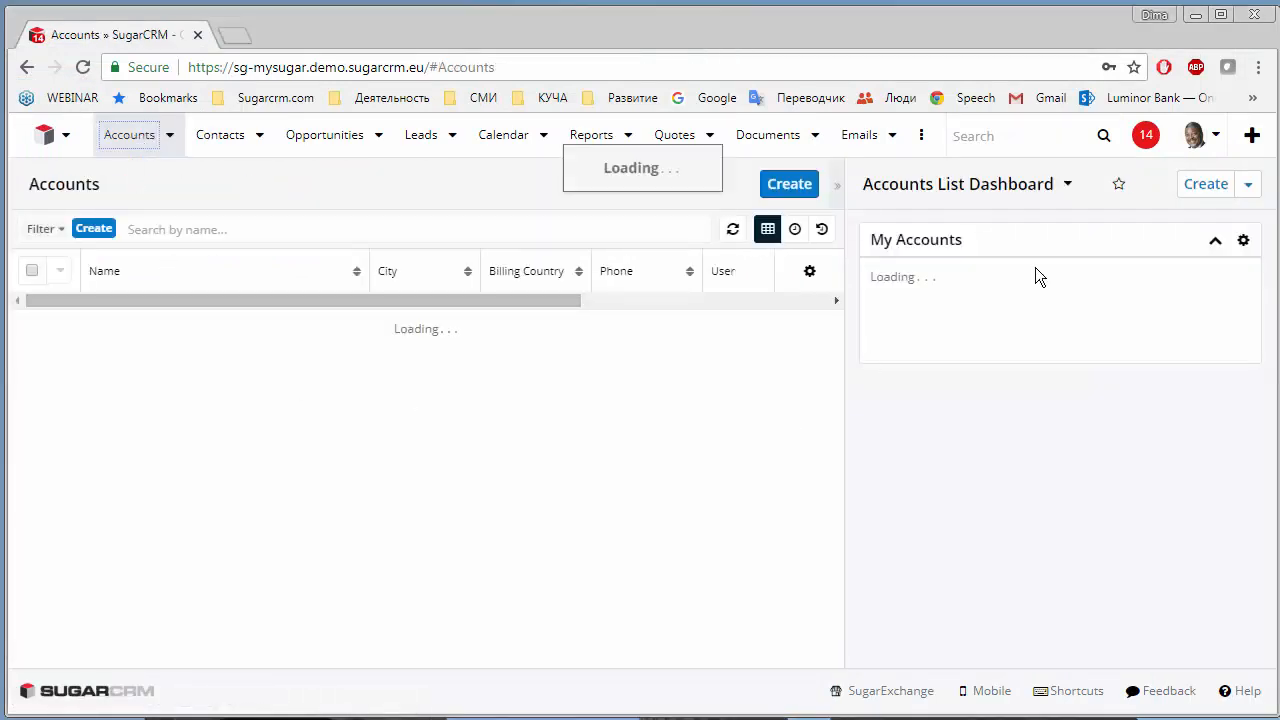
left_click(1068, 186)
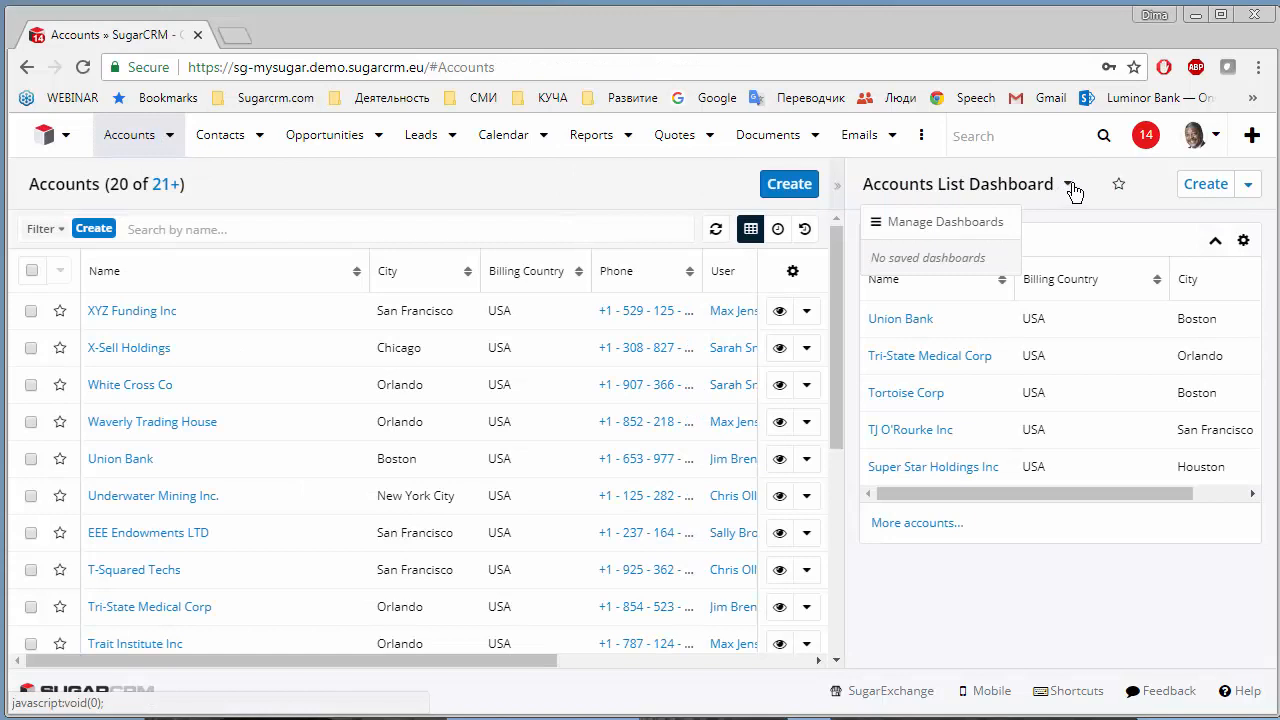
left_click(1210, 186)
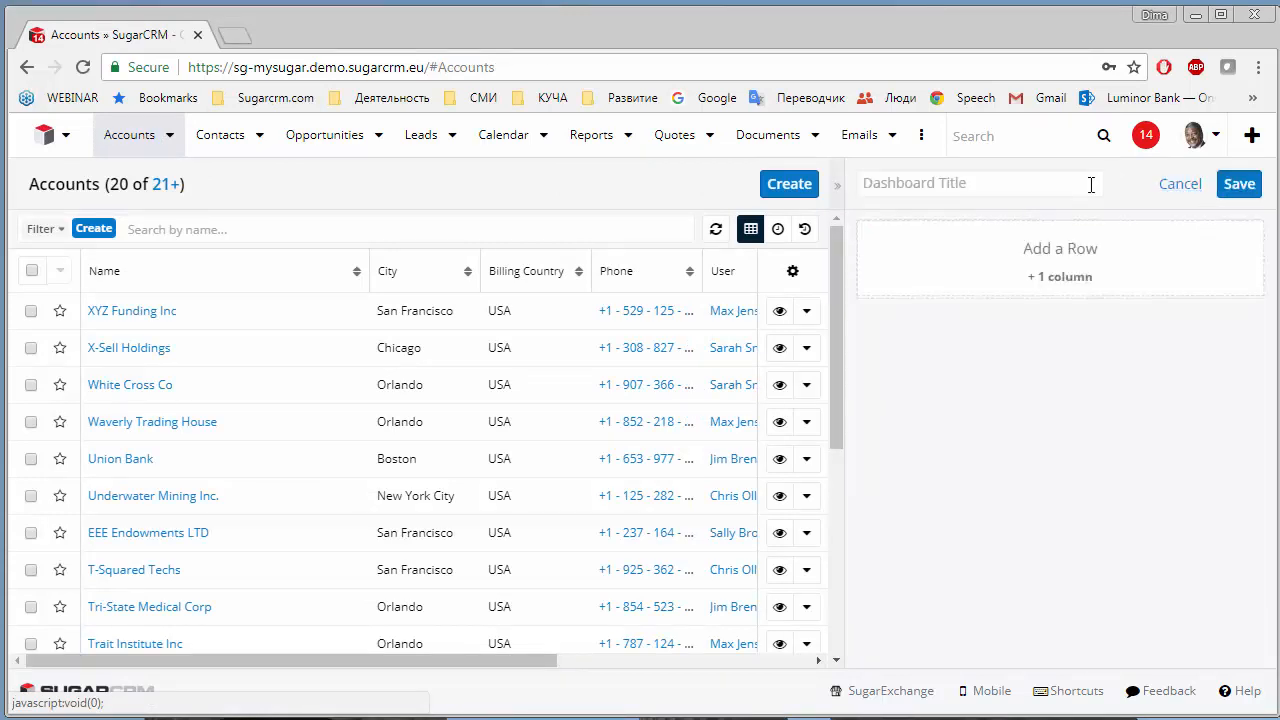
left_click(1036, 182)
type("T")
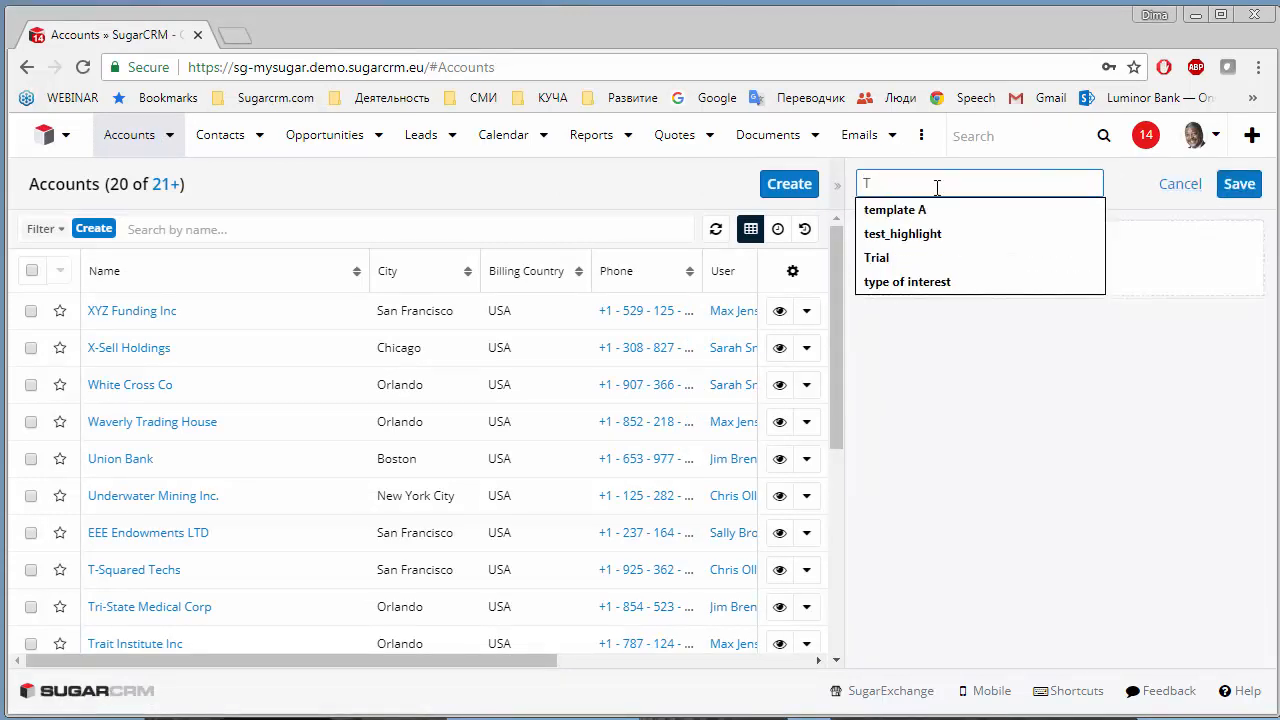
type("imeLine")
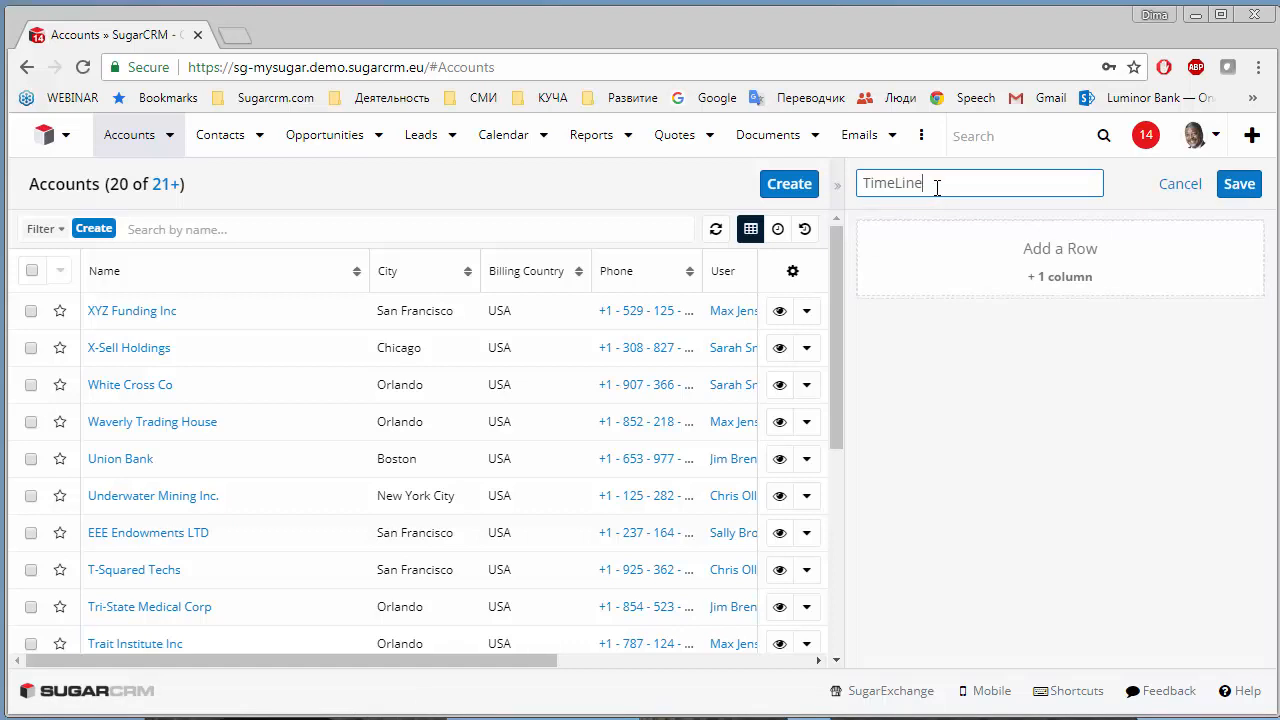
type(" View")
- Add a one-column row holding a My Timeline dashlet titled "Key Events on Accounts Portfolio" to the Accounts dashboard
left_click(992, 246)
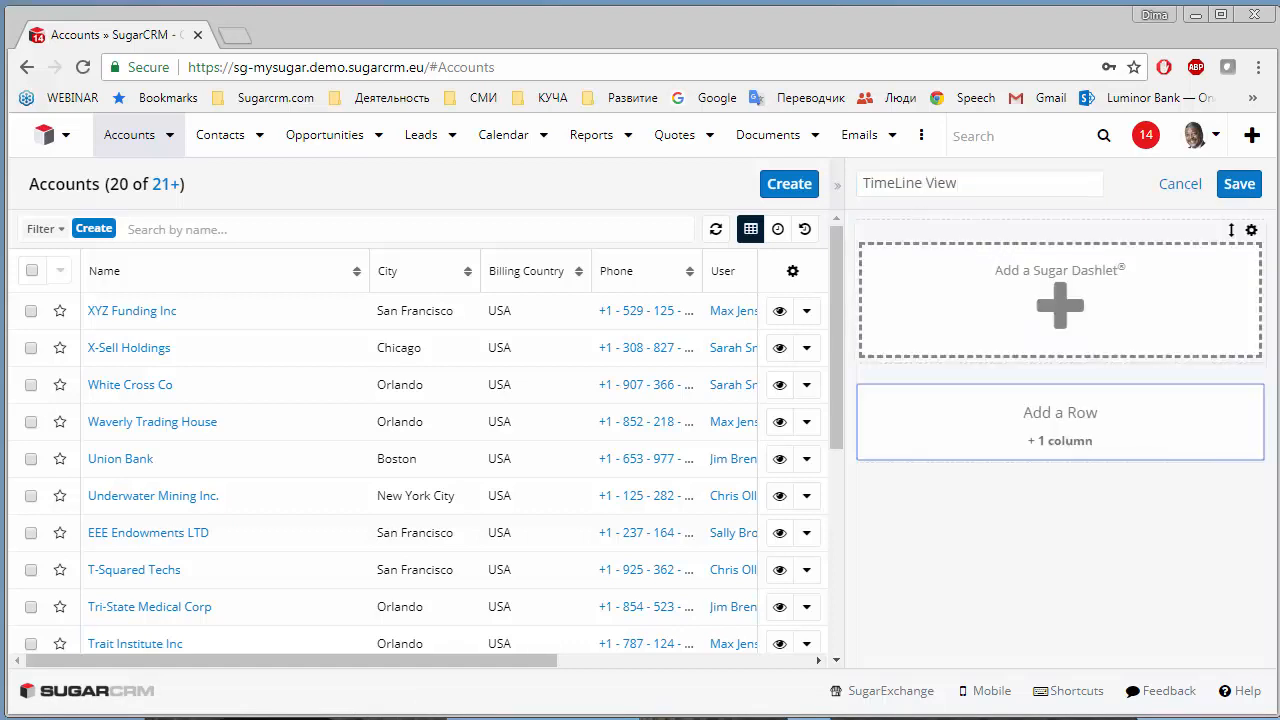
left_click(987, 294)
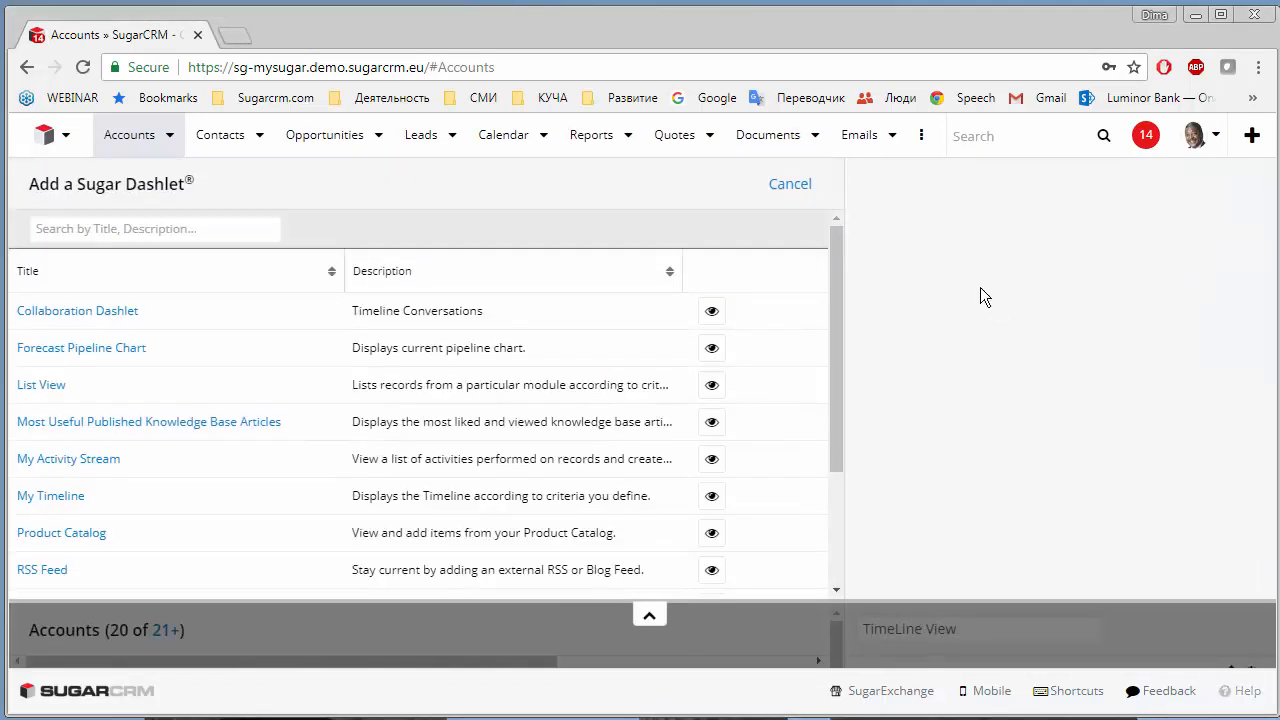
scroll(70, 490, "down", 2)
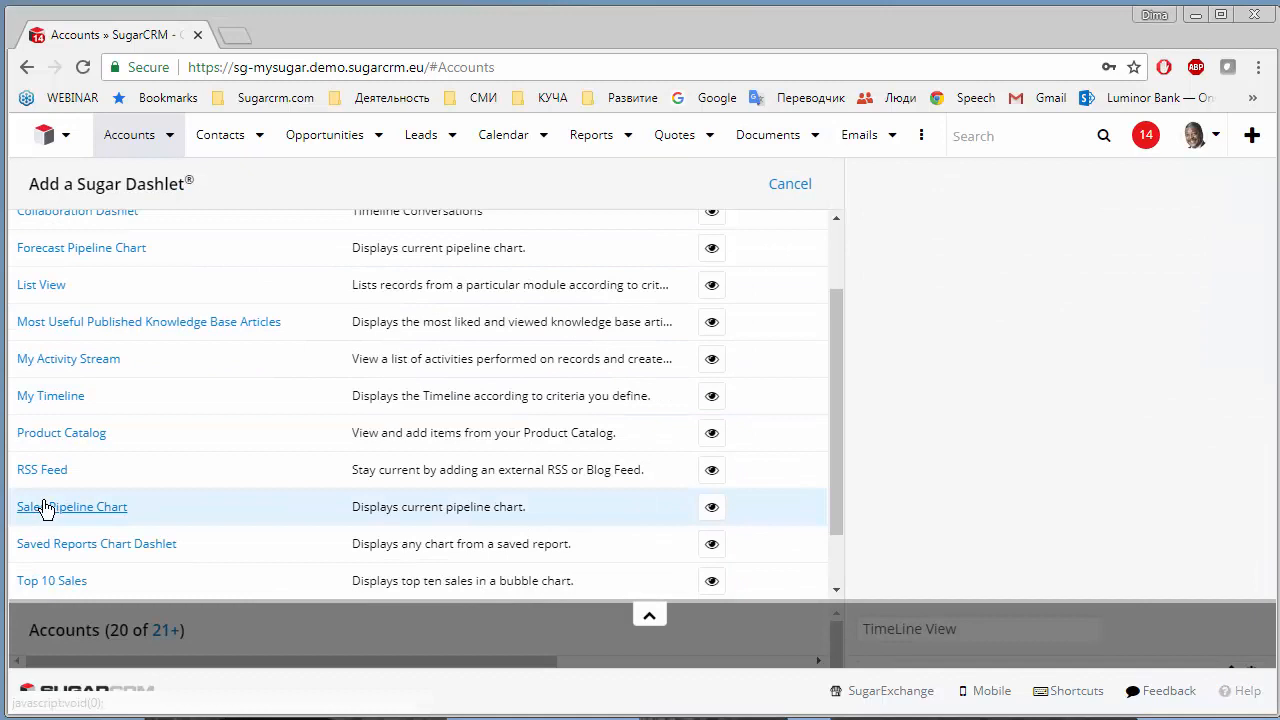
left_click(71, 398)
key("ctrl+a")
type("Key Even")
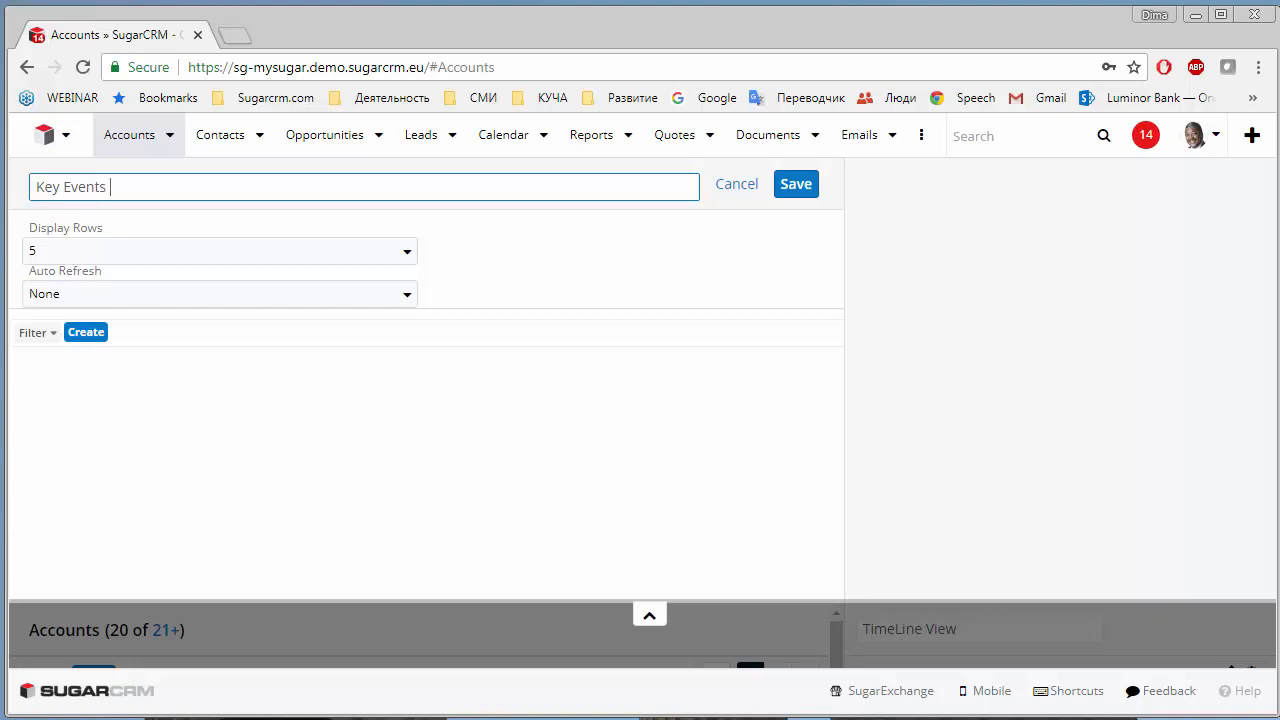
type("ts on Accounts Portfolio")
left_click(799, 192)
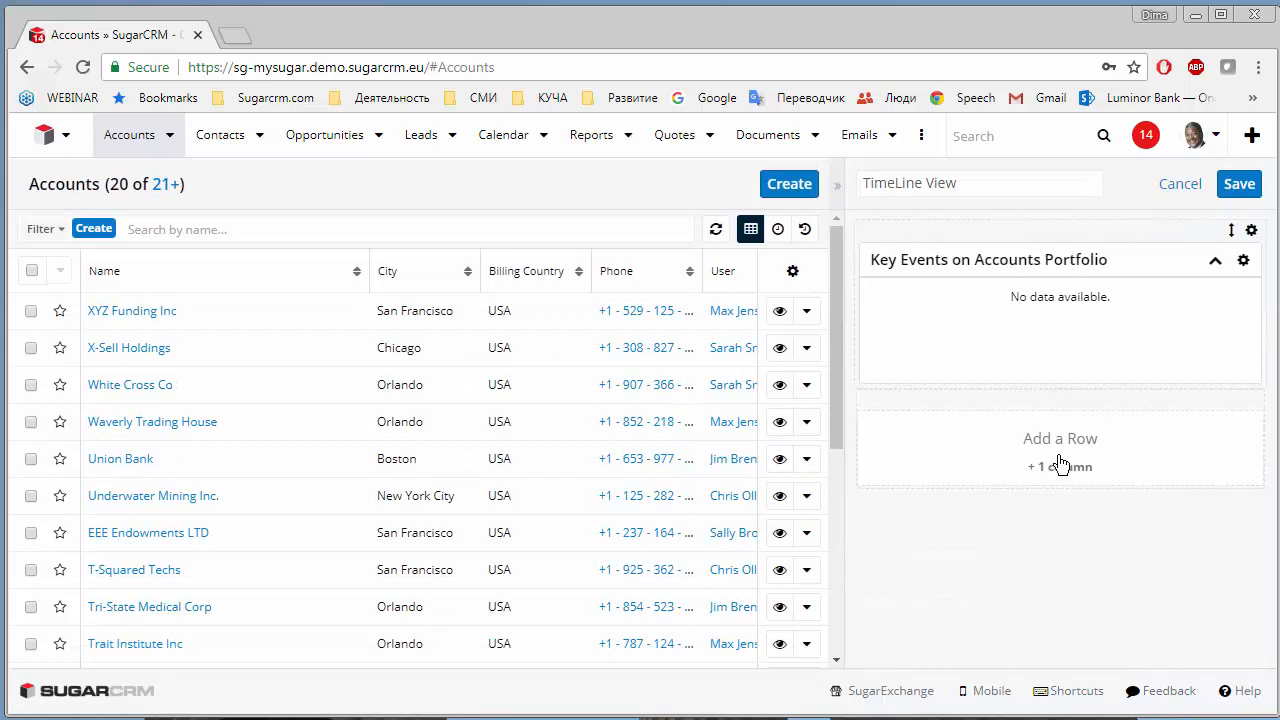
- Add a second row with a Collaboration Dashlet titled "Team Collaboration and Event Discussion", and save the Accounts dashboard
left_click(1060, 466)
left_click(1062, 468)
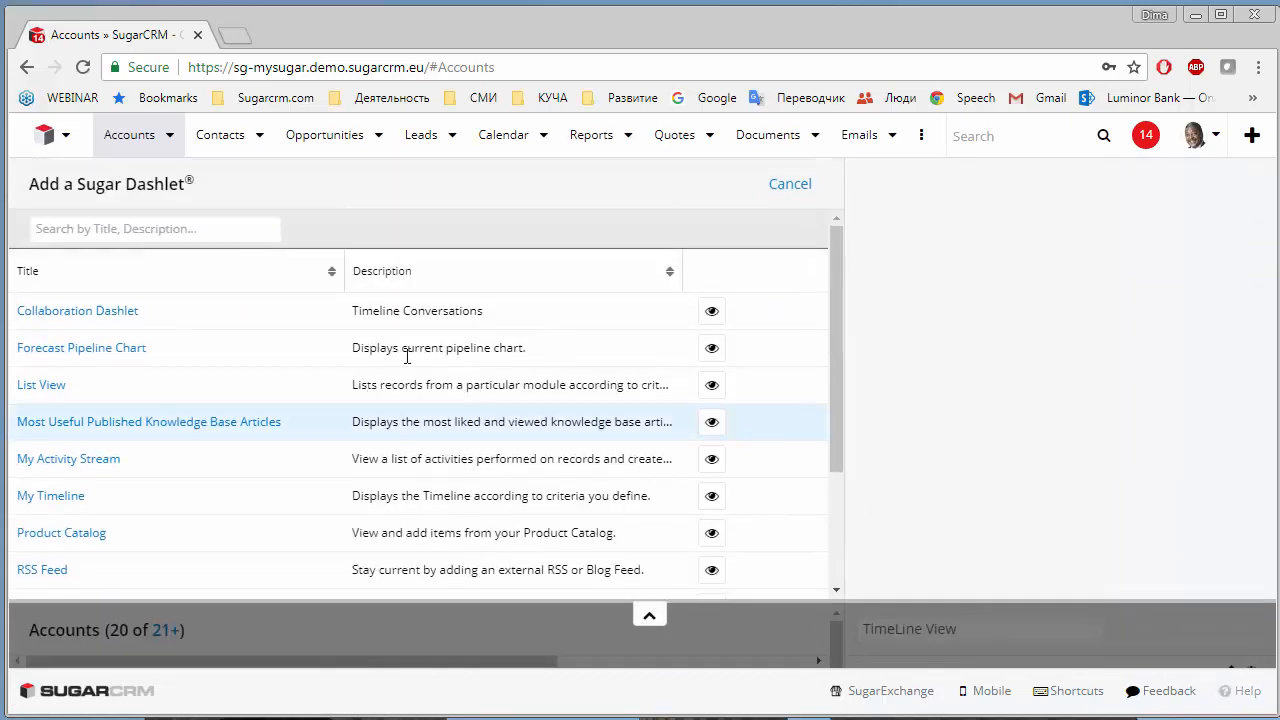
left_click(70, 318)
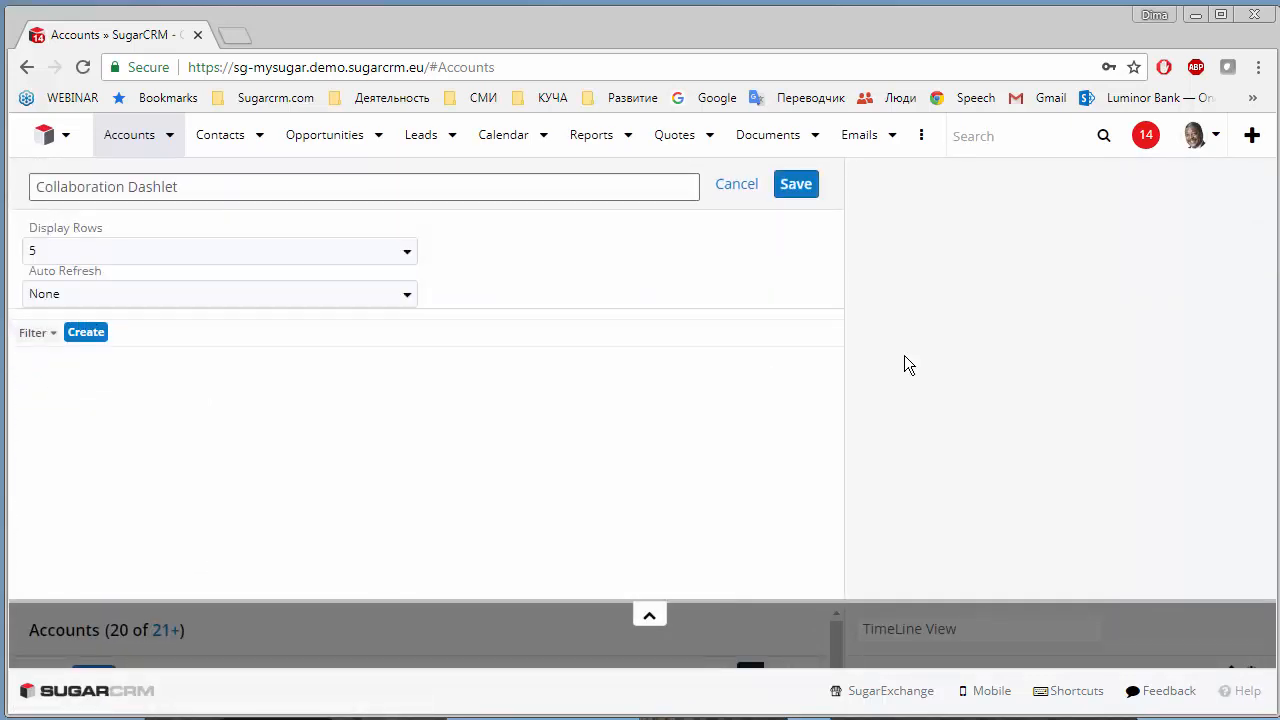
left_click_drag(309, 186, 8, 190)
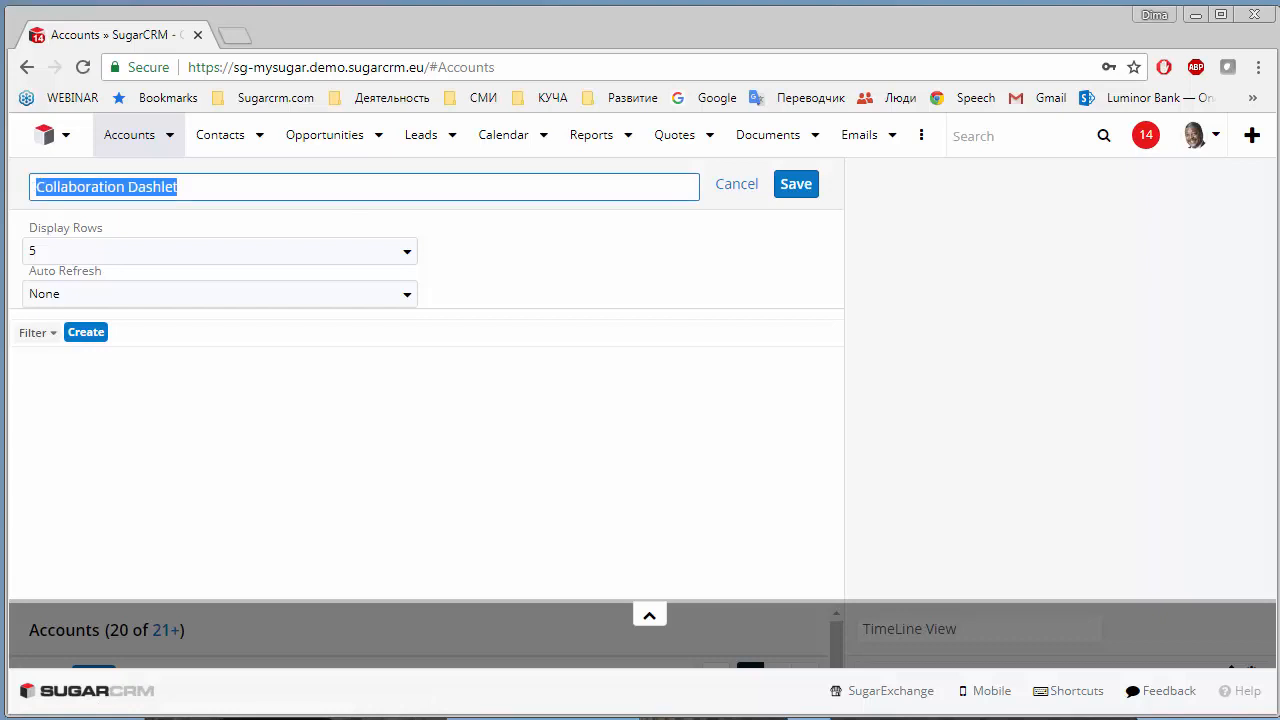
type("Team")
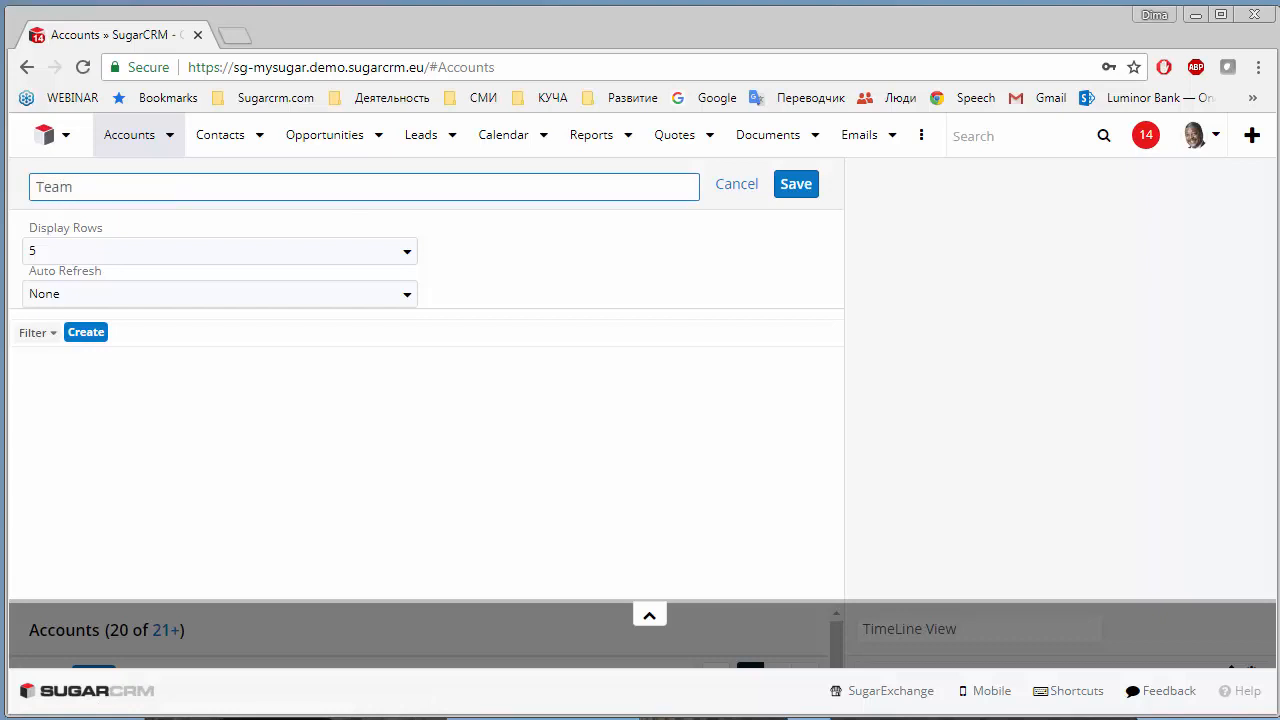
type(" Collaboration and Event Discussion")
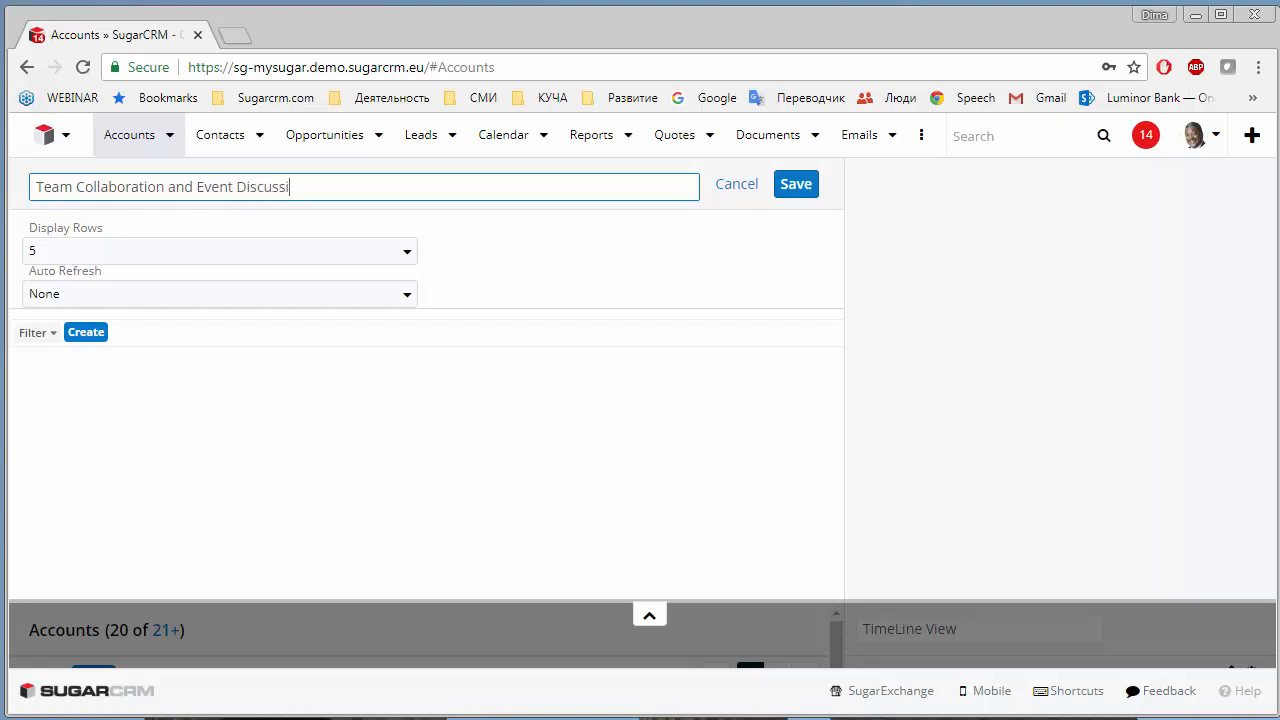
left_click(798, 184)
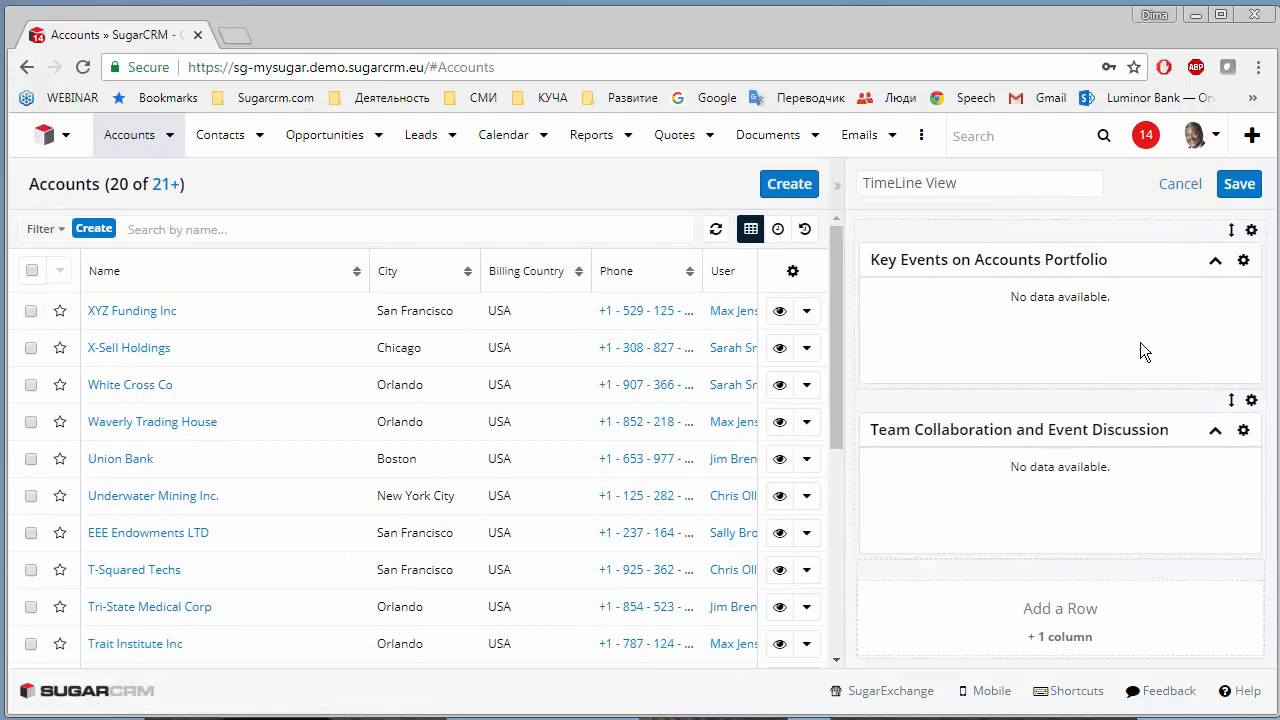
left_click(1239, 184)
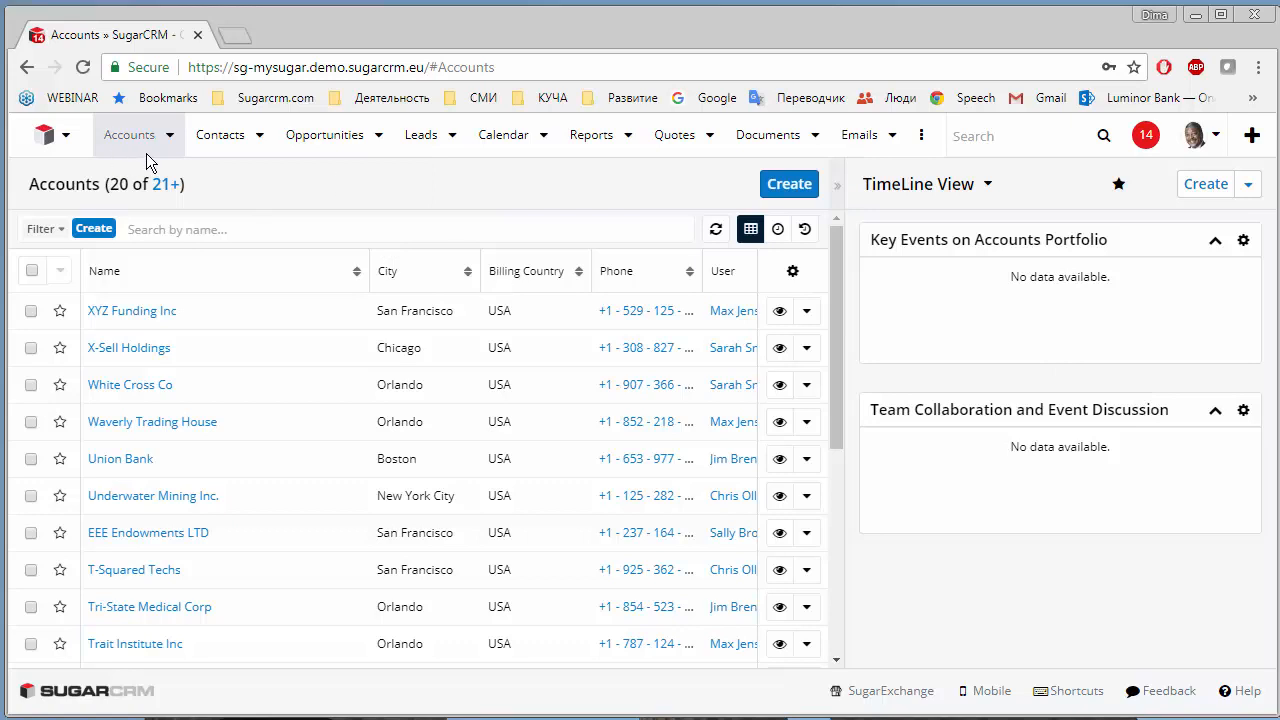
- Create a new dashboard titled "TimeLine View" for the Contacts list
left_click(225, 147)
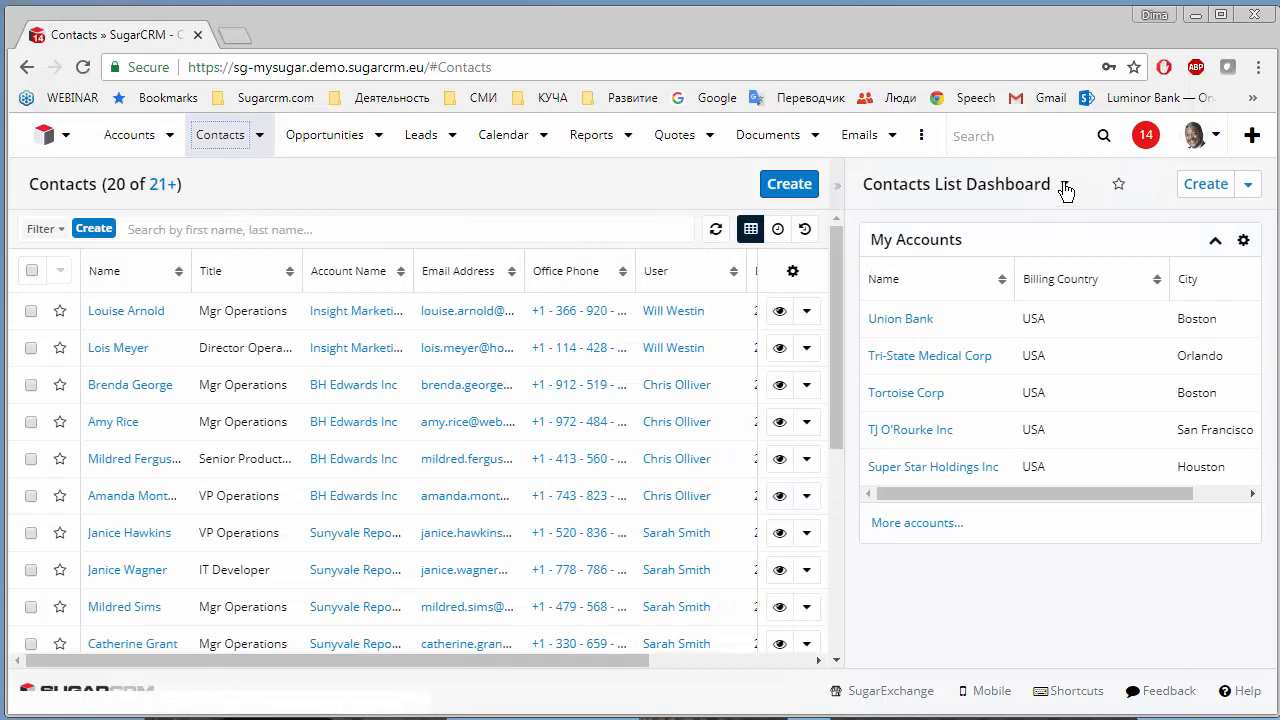
left_click(1065, 187)
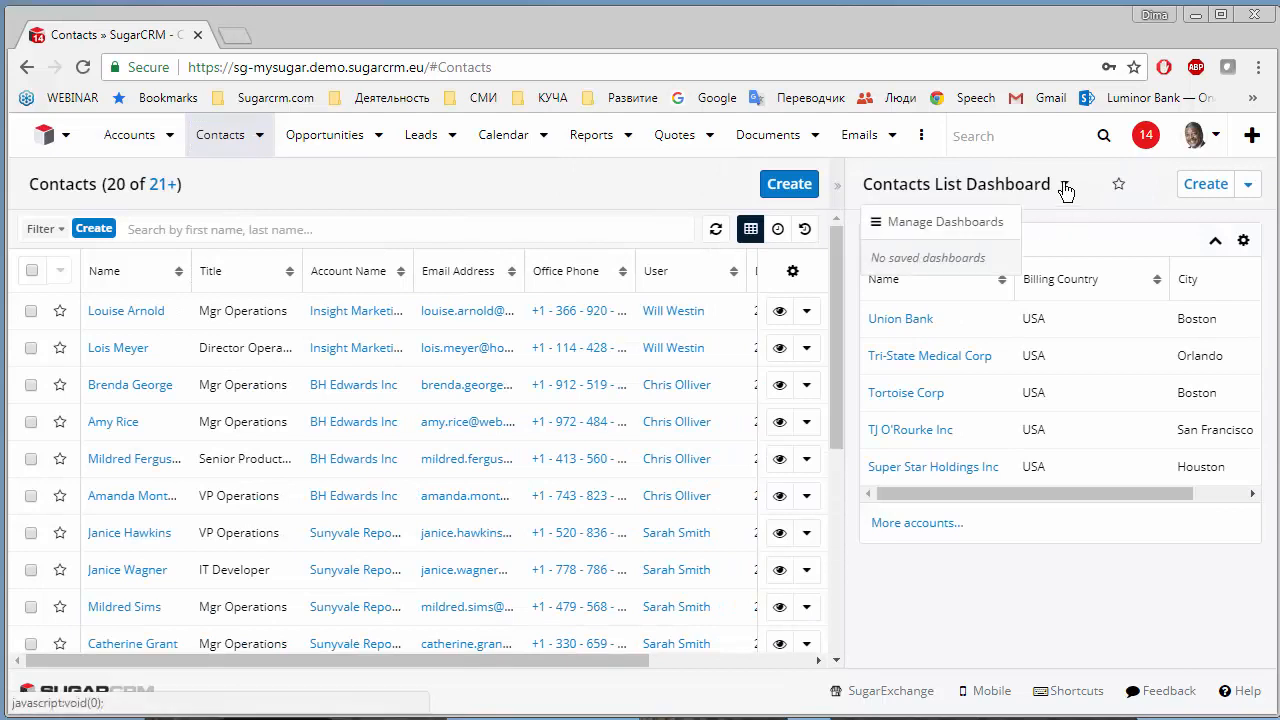
left_click(1206, 185)
left_click(965, 184)
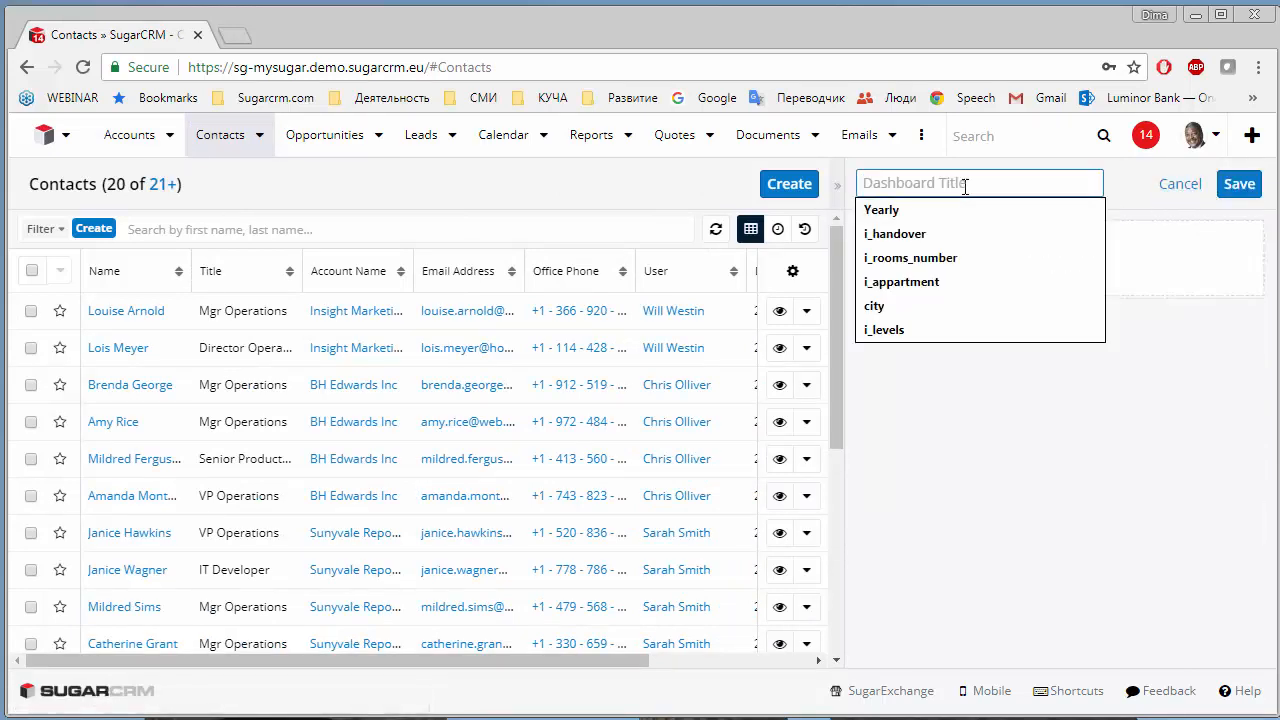
type("TimeLine View")
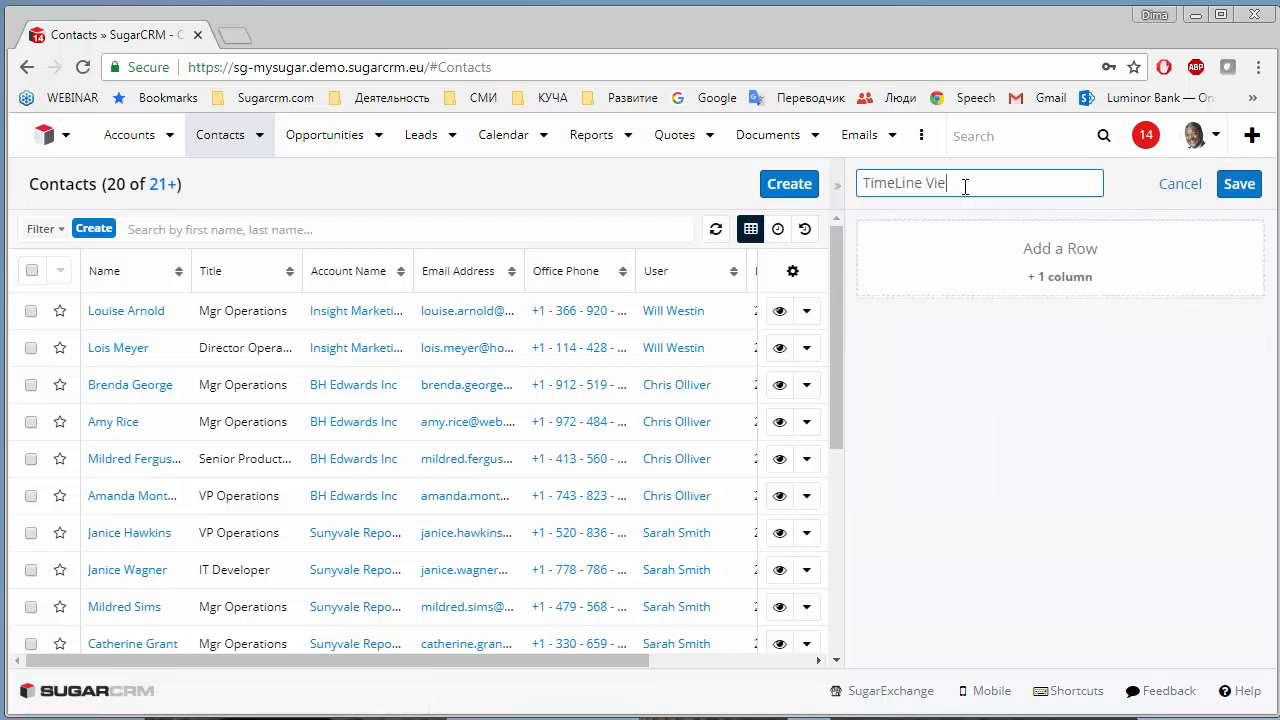
- Add a one-column row holding a My Timeline dashlet titled "Key Events on Contacts Portfolio" to the Contacts dashboard
left_click(957, 262)
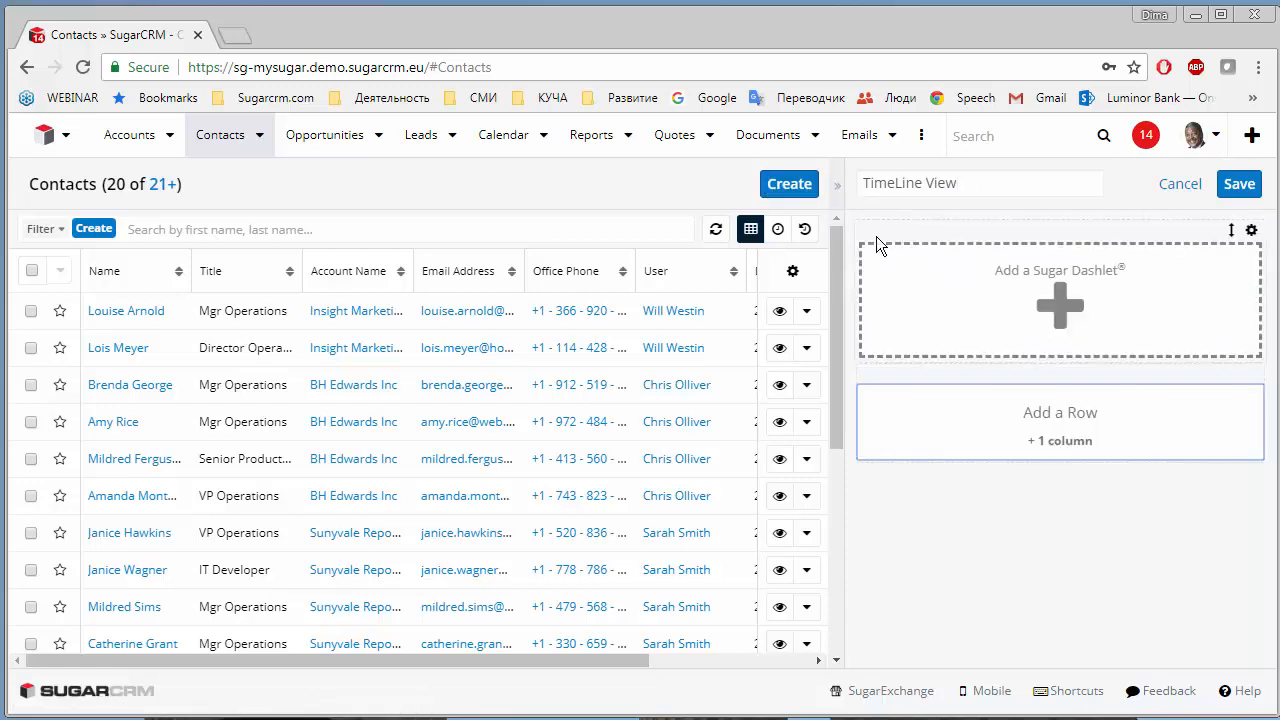
left_click(1060, 305)
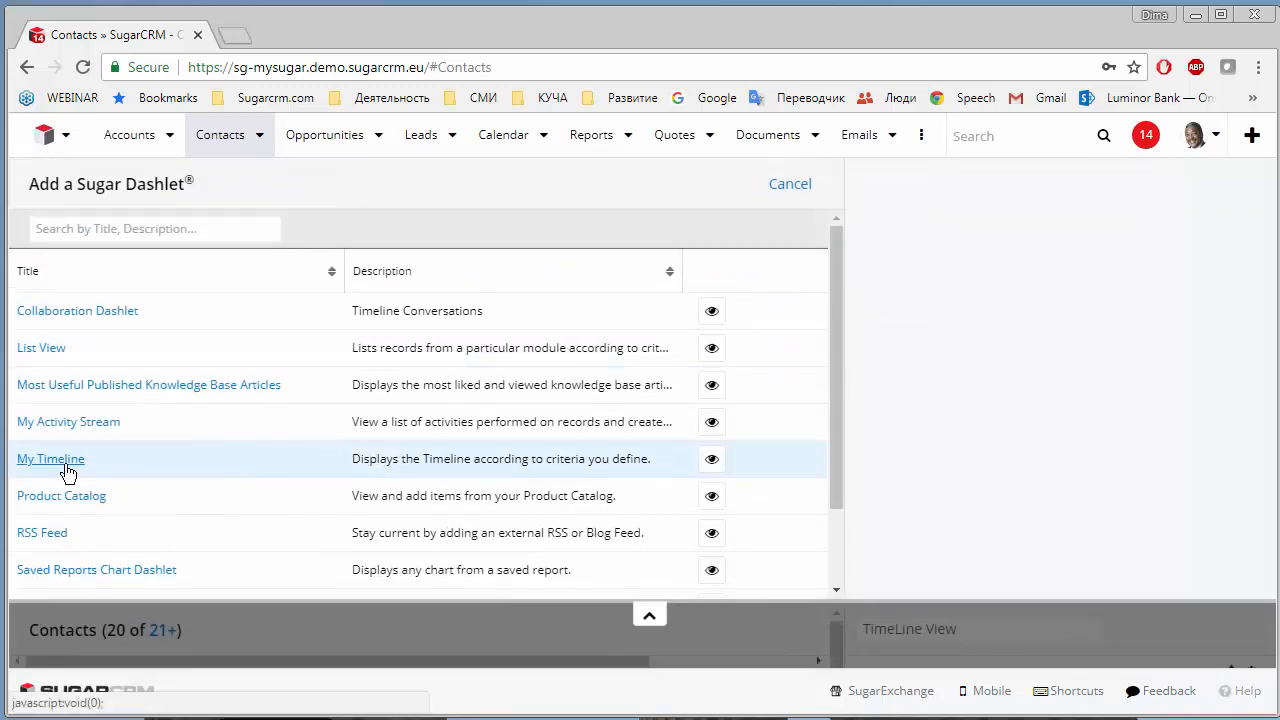
left_click(30, 460)
key("ctrl+a")
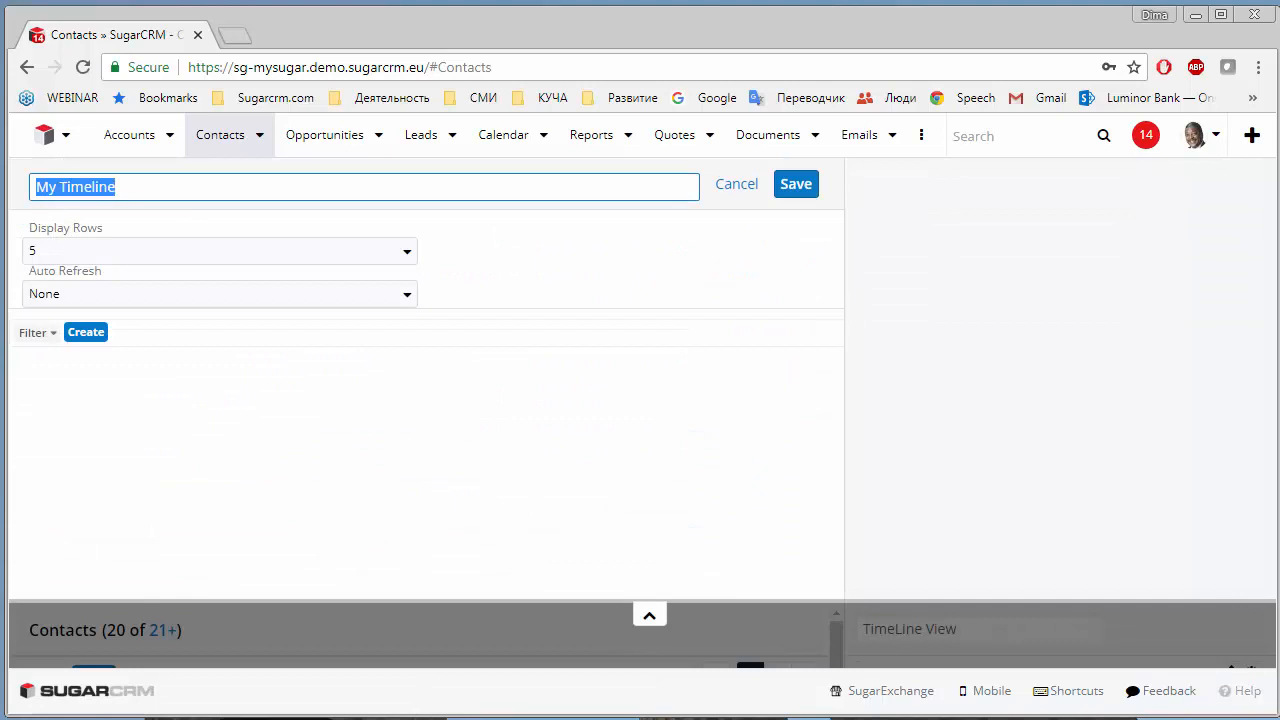
type("Key Events")
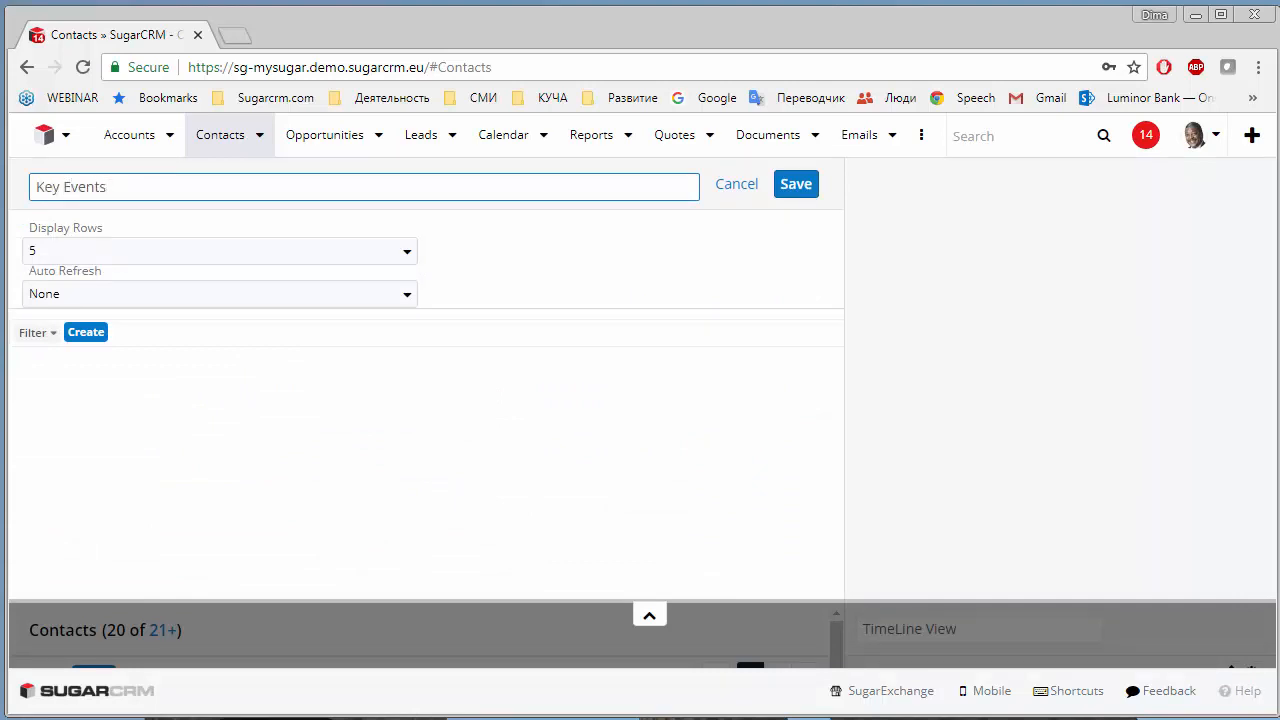
type(" on Cou")
key("BackSpace")
key("BackSpace")
key("BackSpace")
type("tacts Po")
type("folio")
left_click(795, 188)
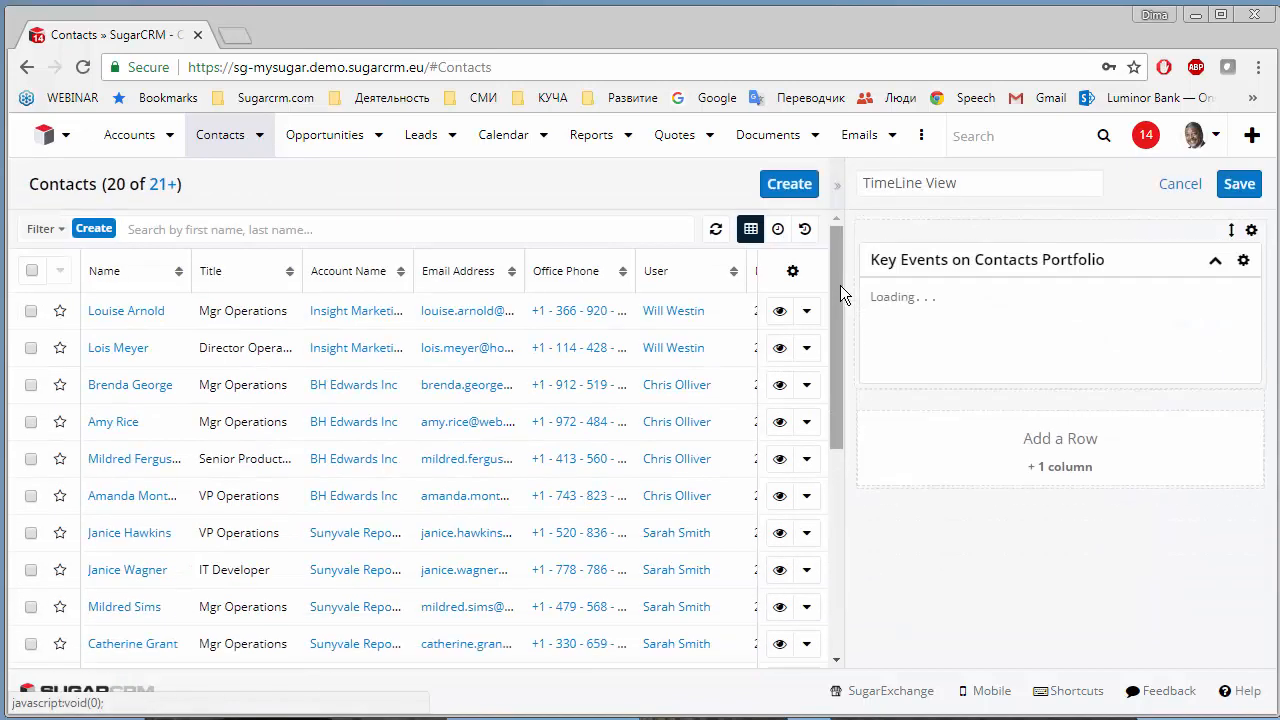
- Add a second row with a Collaboration Dashlet titled "Team Collaboration and Events Discussion", copying that title for reuse, and save the Contacts dashboard
left_click(1043, 441)
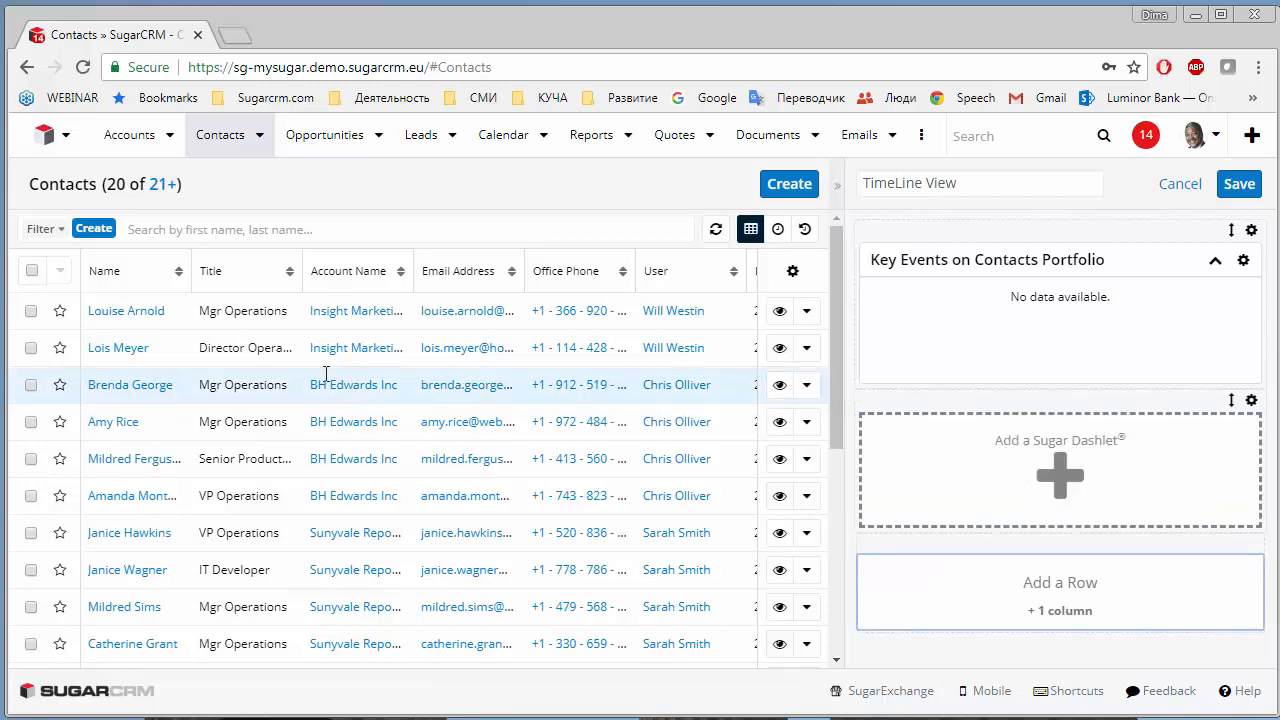
left_click(995, 478)
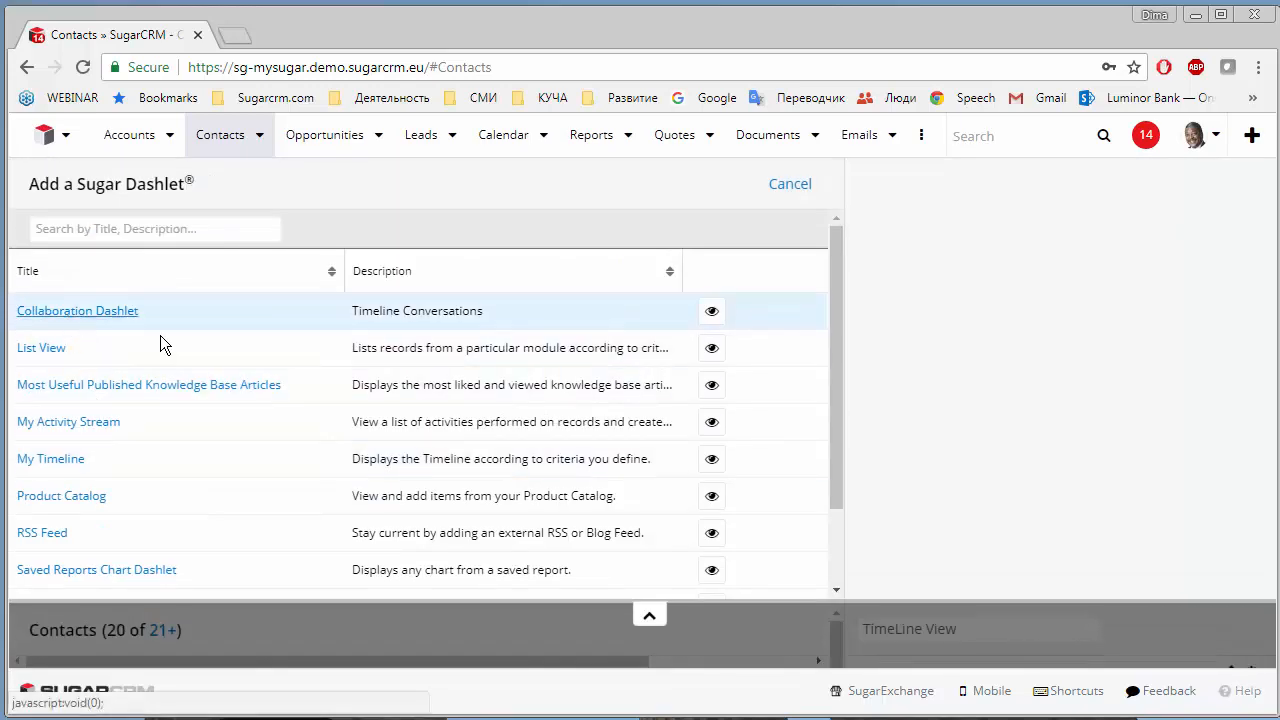
left_click(70, 314)
triple_click(474, 195)
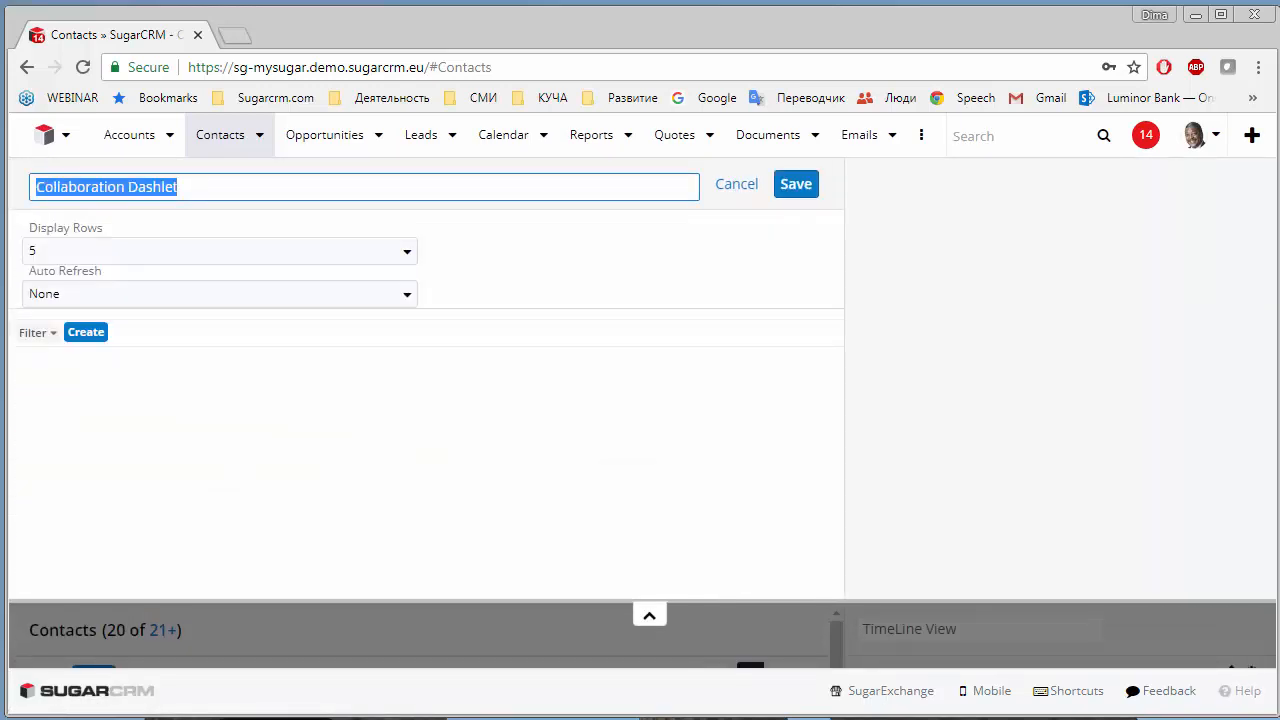
type("Team Collav")
key("BackSpace")
type("boration")
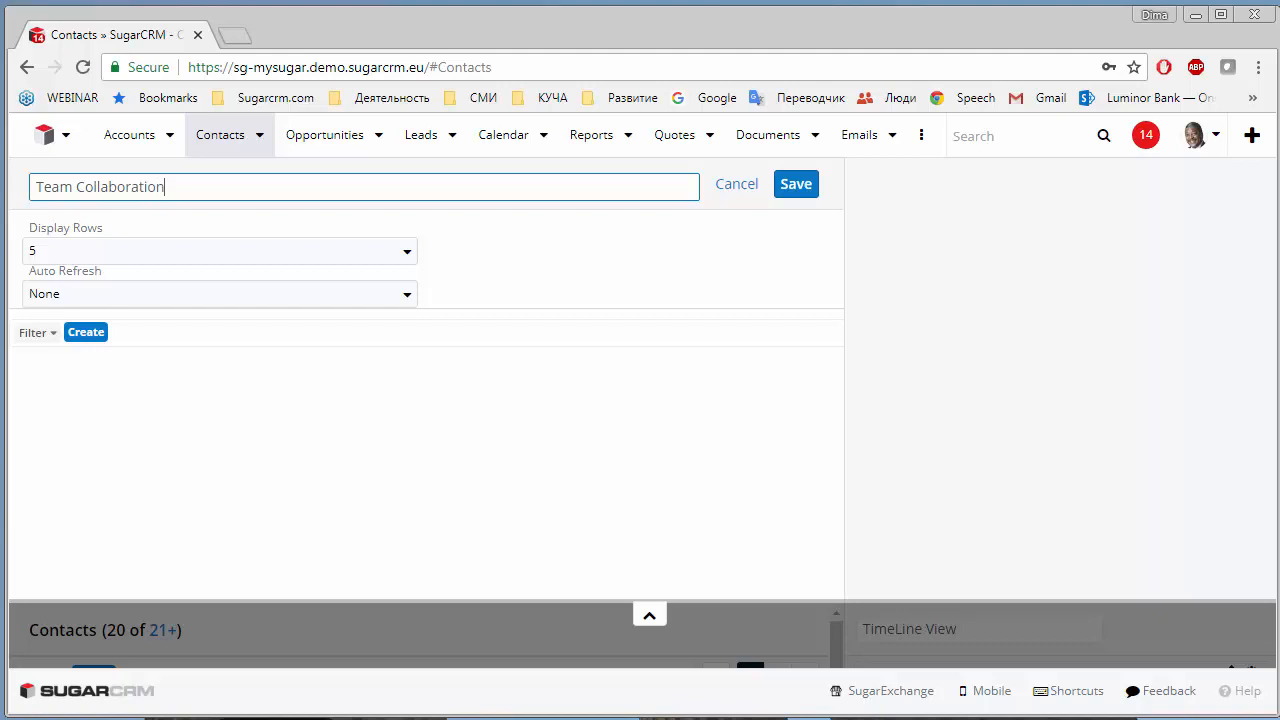
type(" and Events Discussion")
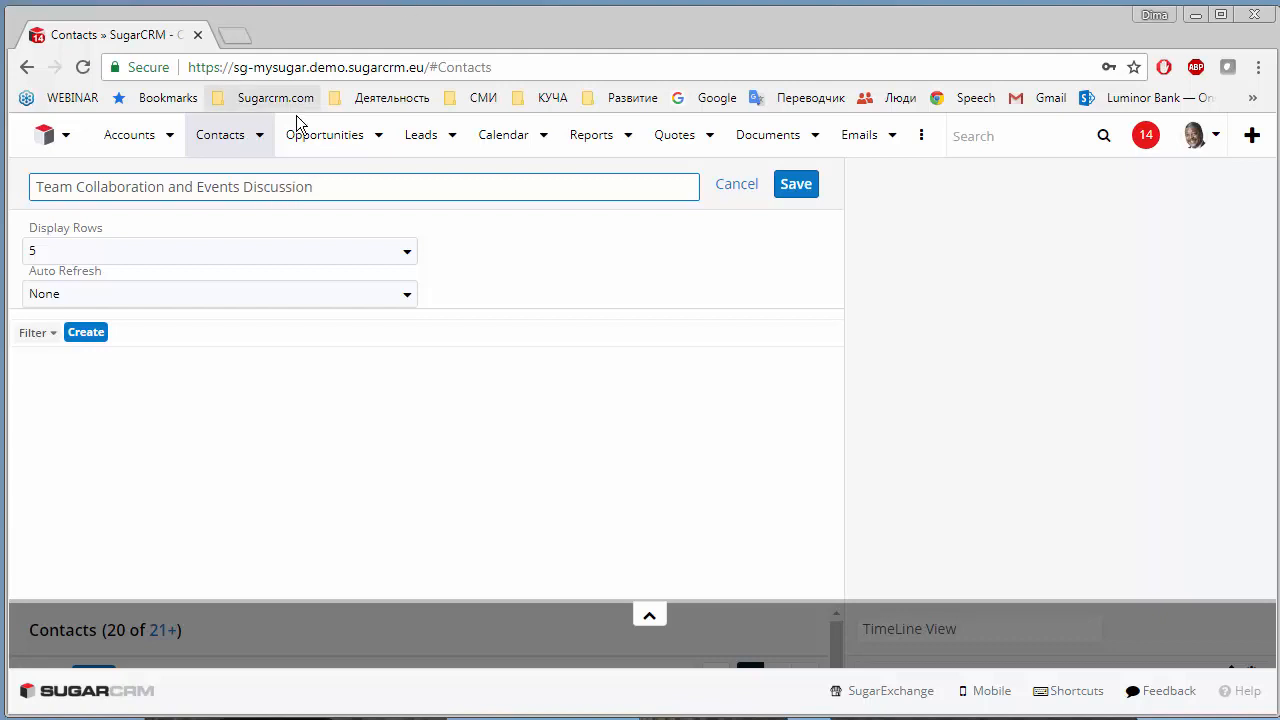
left_click_drag(323, 180, 34, 187)
key("ctrl+c")
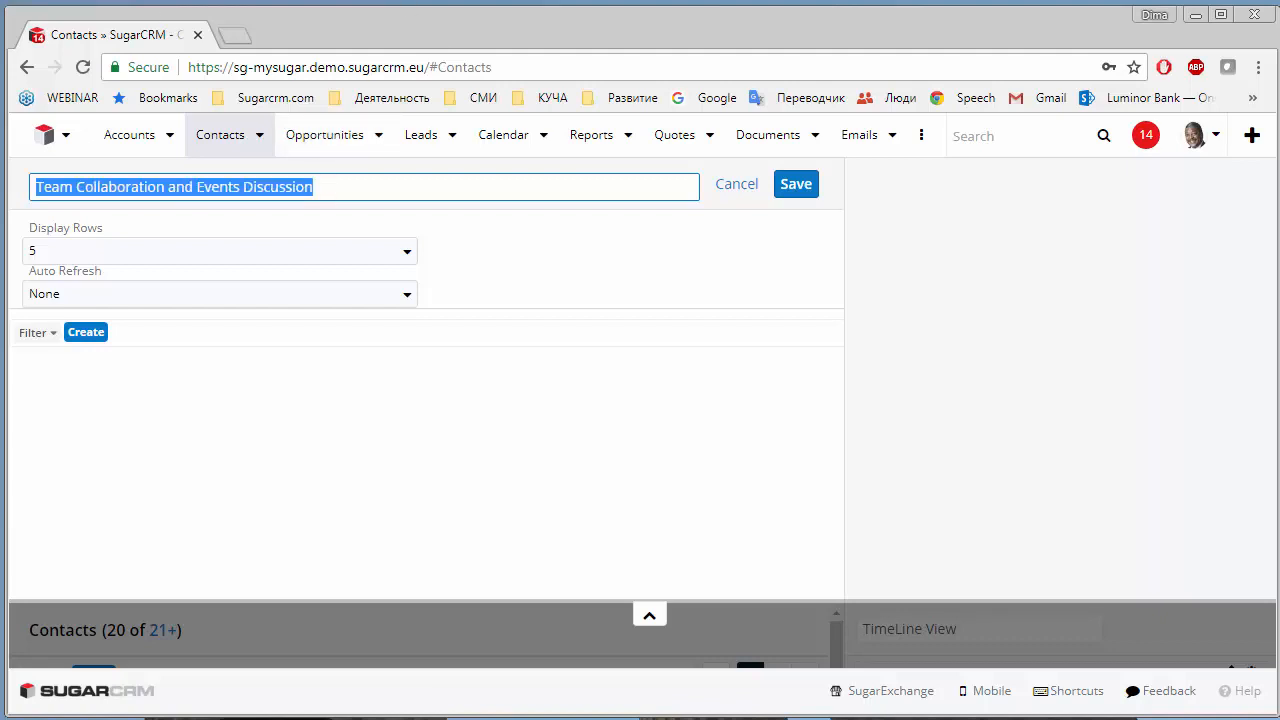
left_click(790, 185)
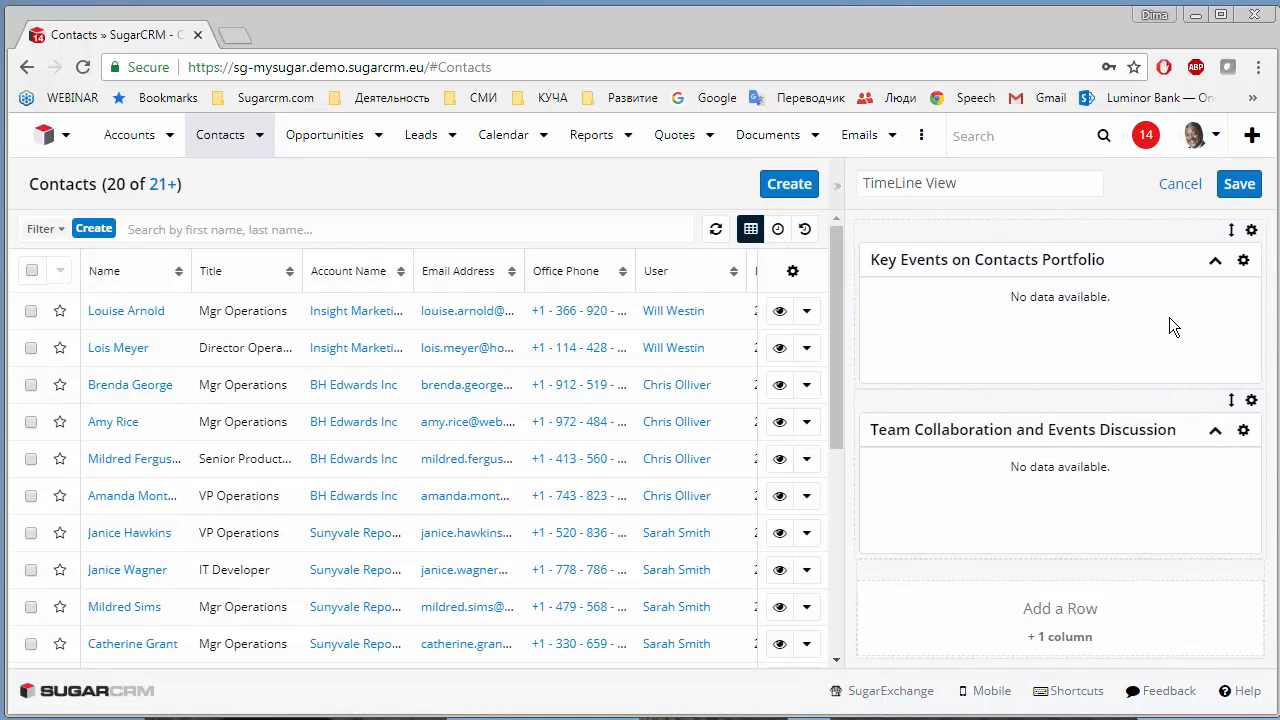
left_click(1239, 188)
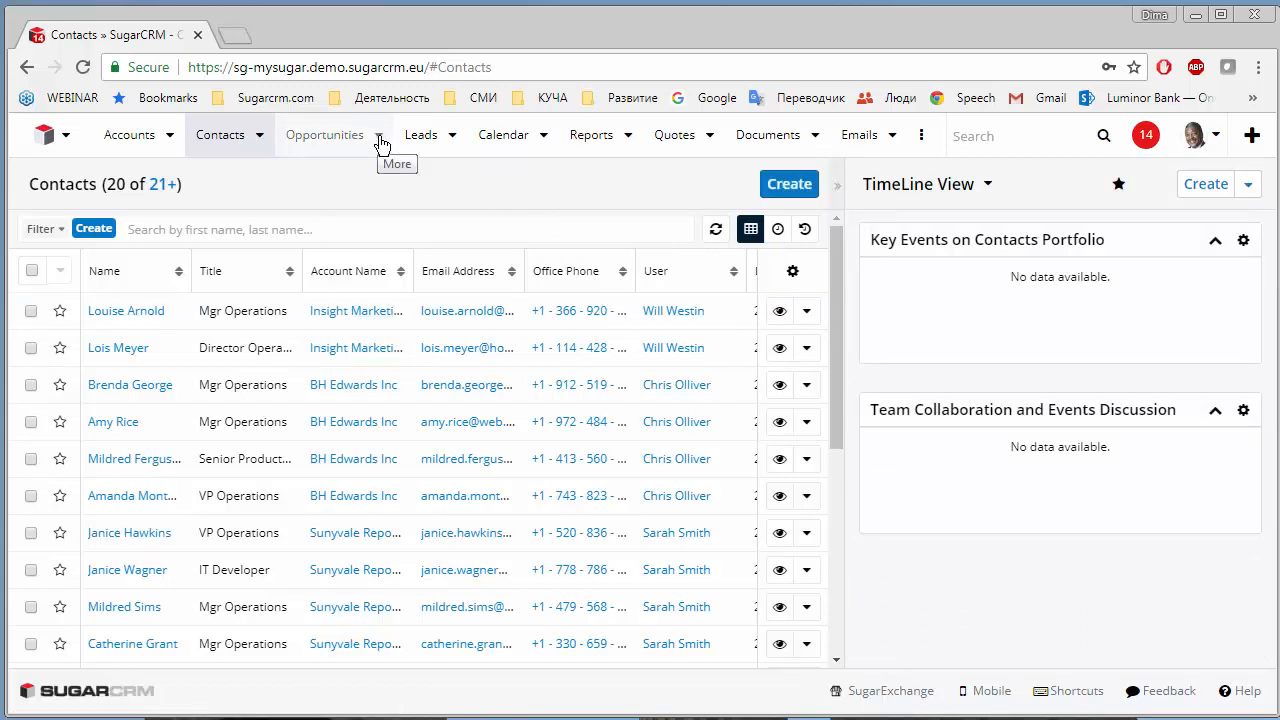
- Create a new dashboard titled "TimeLine View" for the Opportunities list
left_click(337, 140)
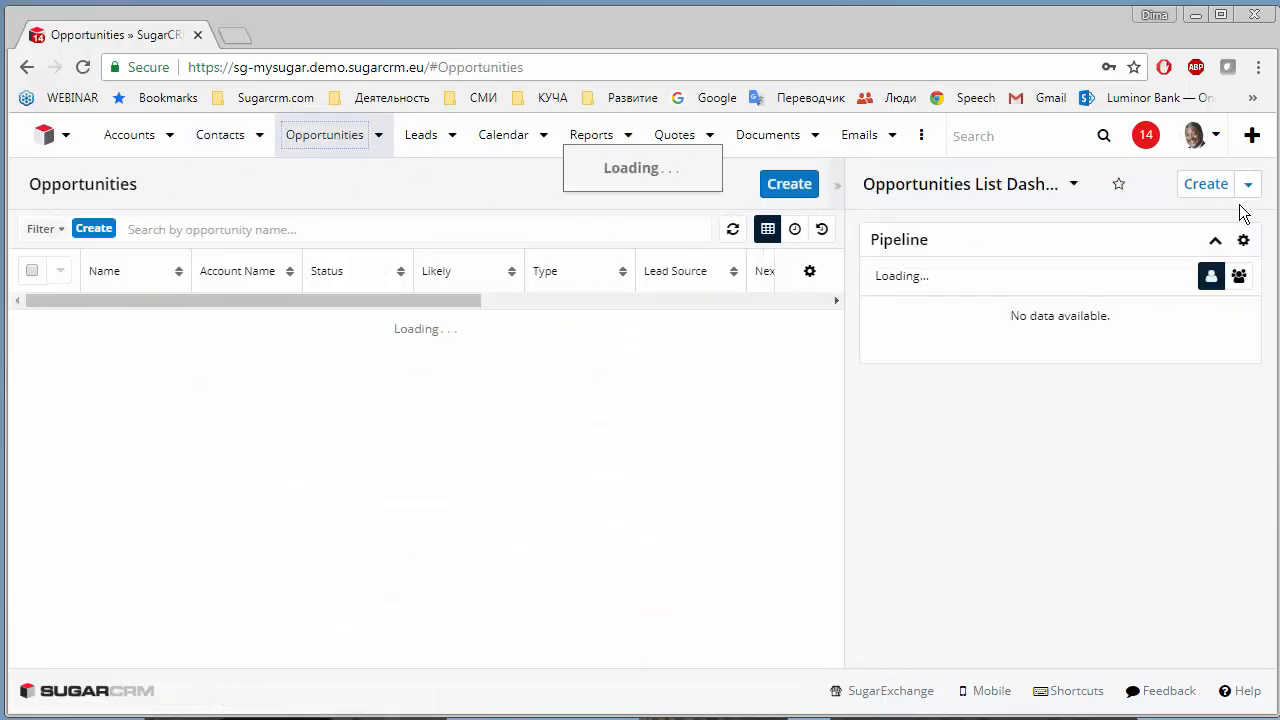
left_click(1210, 184)
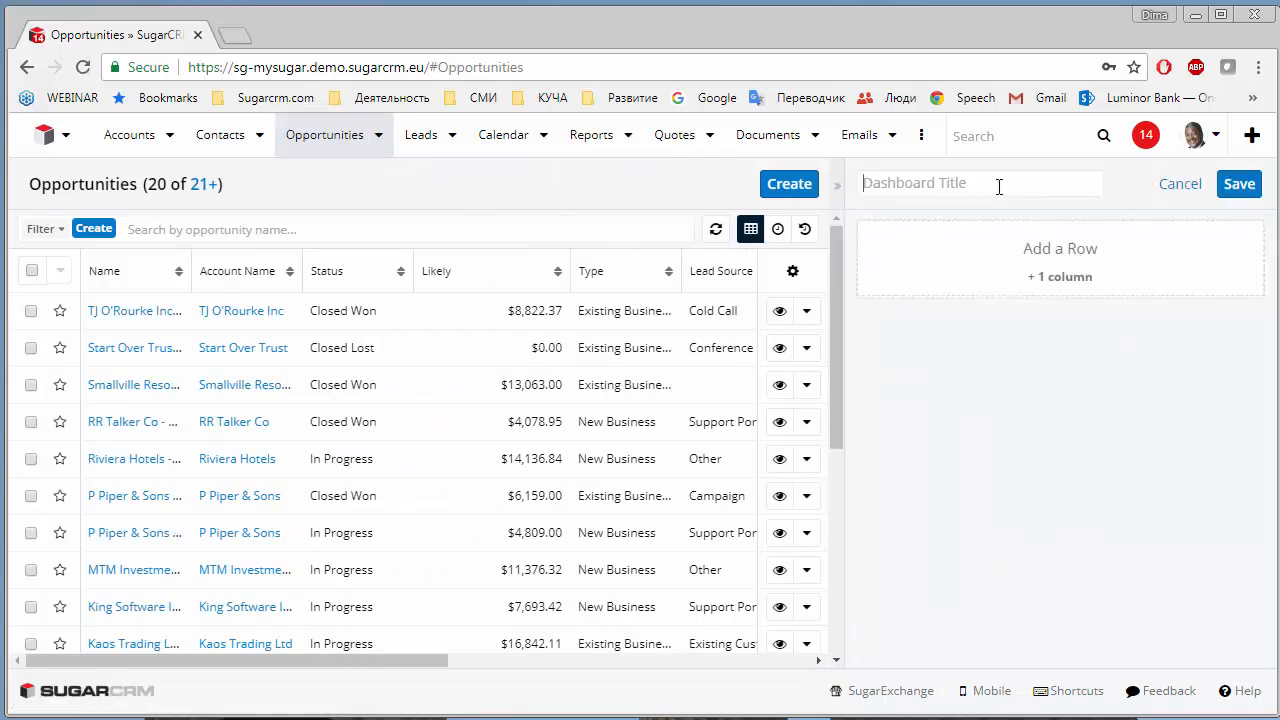
left_click(1000, 186)
type("Ti")
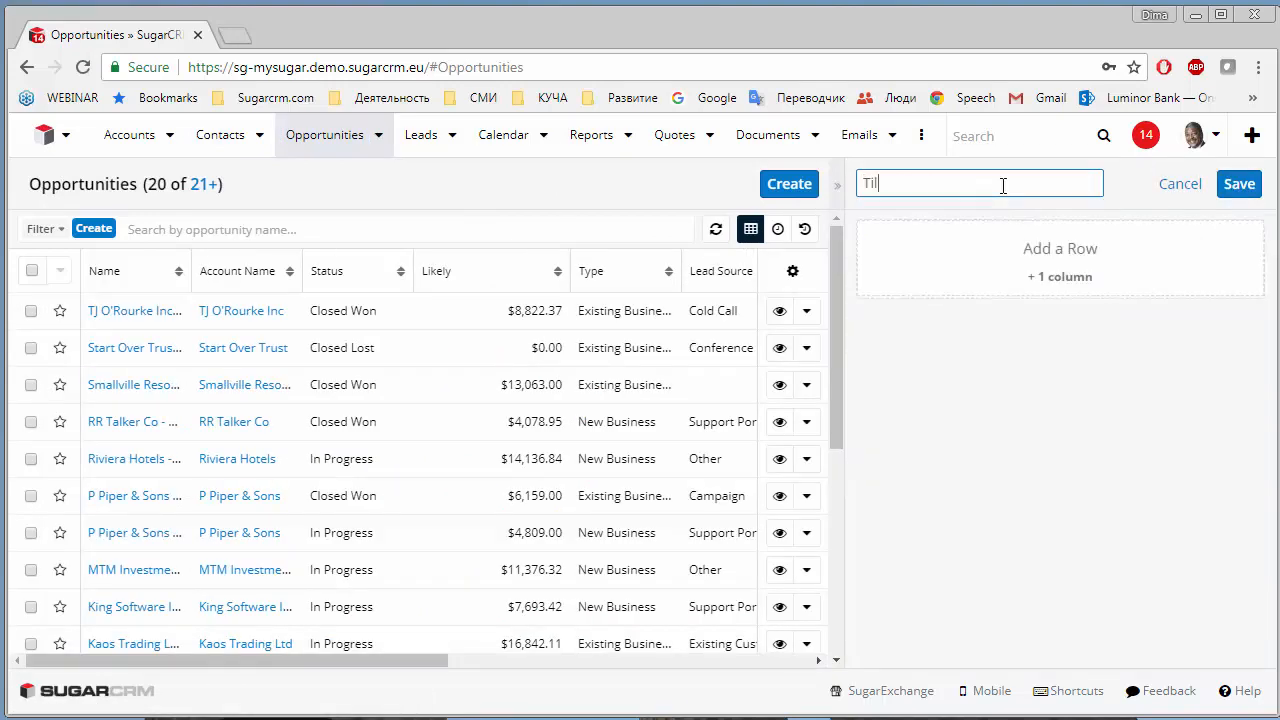
type("meLine View")
- Add a one-column row holding a My Timeline dashlet titled "Key Events on Opportunities Portfolio" to the Opportunities dashboard
left_click(1087, 272)
left_click(1040, 274)
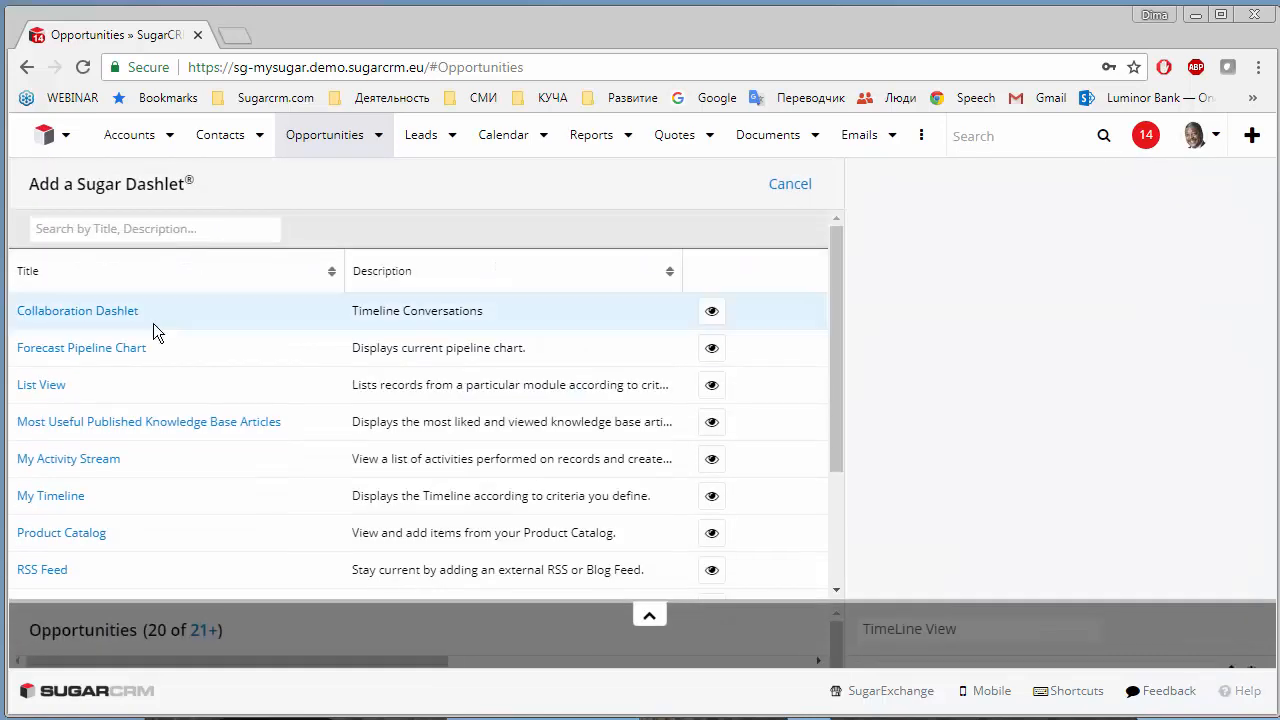
left_click(48, 496)
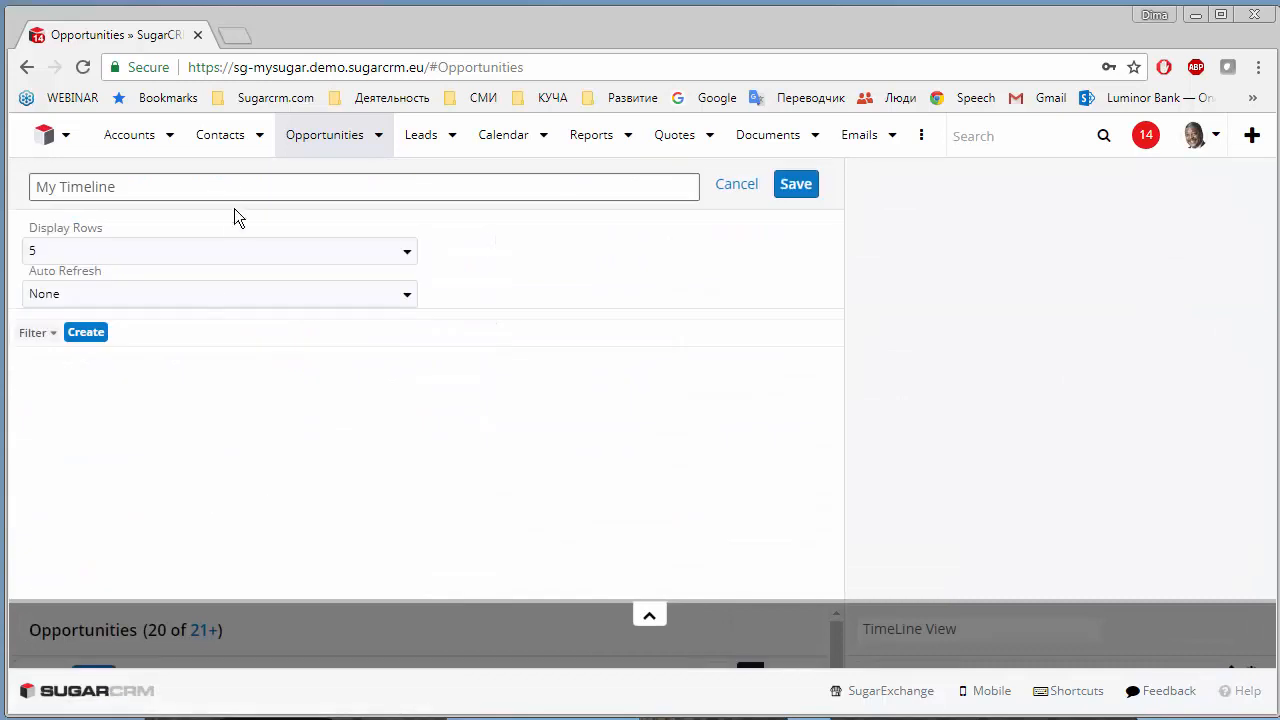
left_click_drag(229, 189, 34, 187)
type("Key Events")
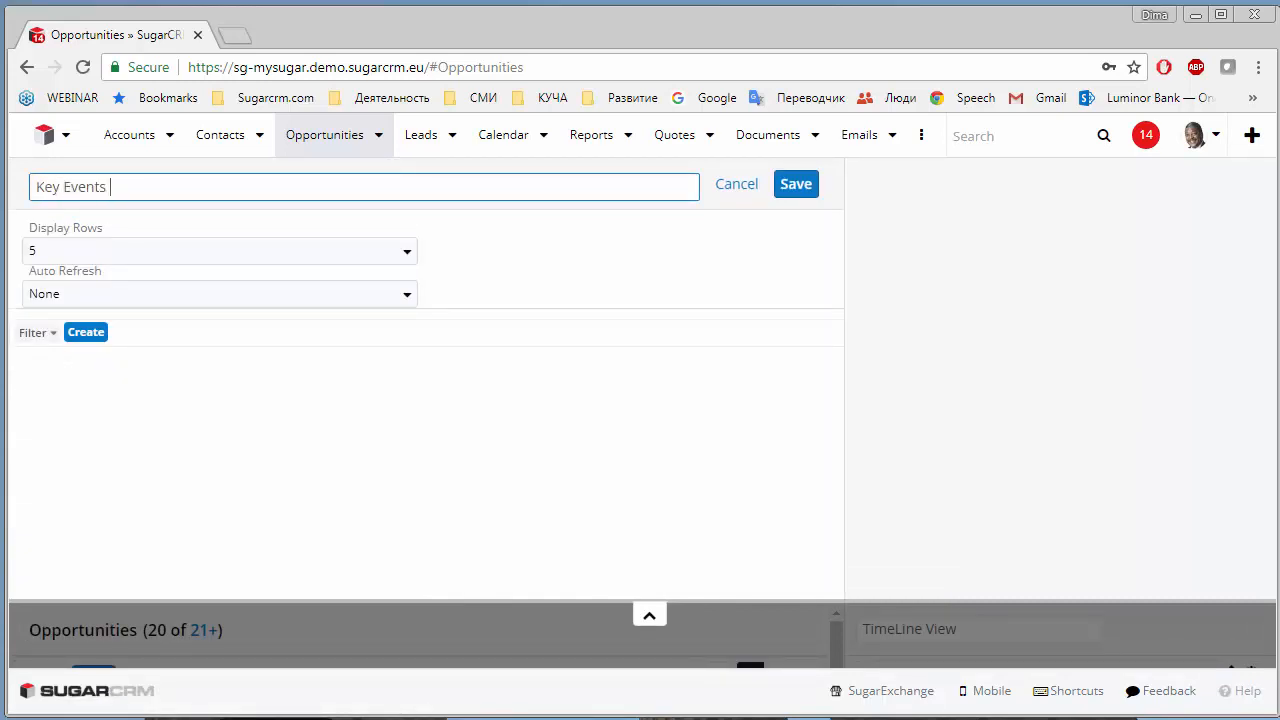
type(" on Opportunities Portfolio")
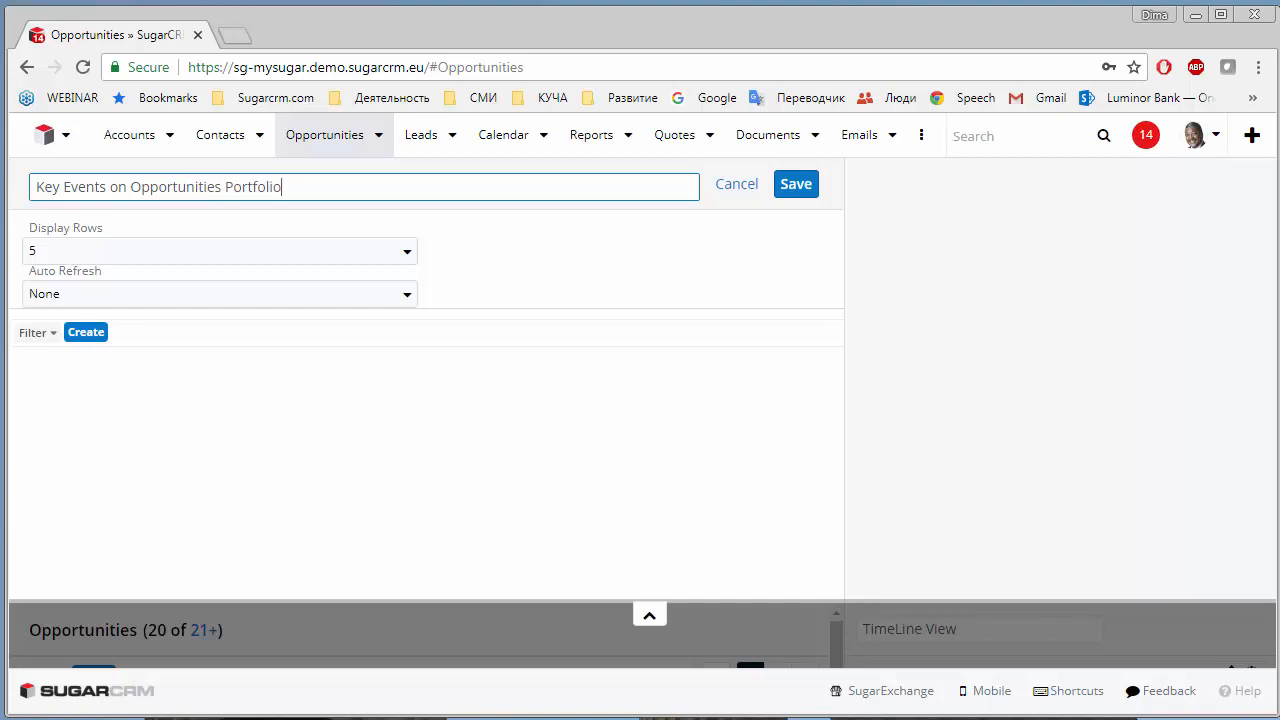
left_click(796, 184)
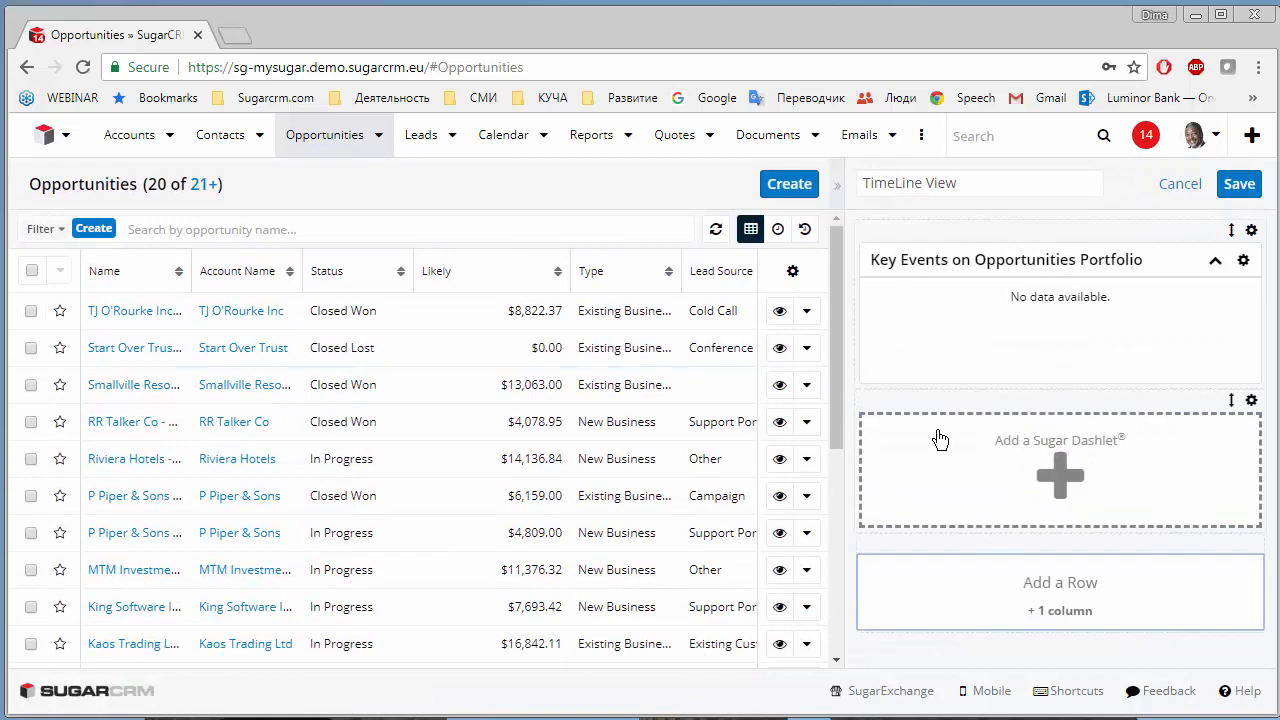
- Add a Collaboration Dashlet with the copied title "Team Collaboration and Events Discussion" in the second row, and save the Opportunities dashboard
left_click(1006, 463)
left_click(164, 325)
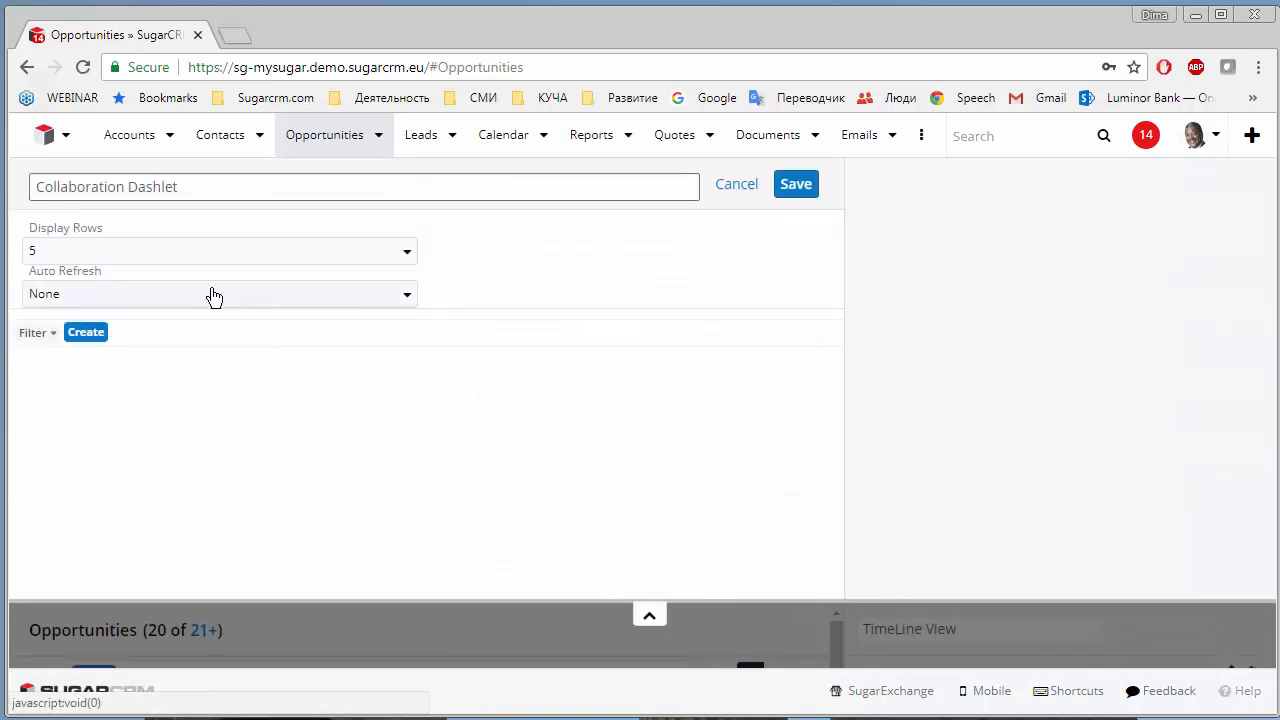
triple_click(210, 189)
key("ctrl+v")
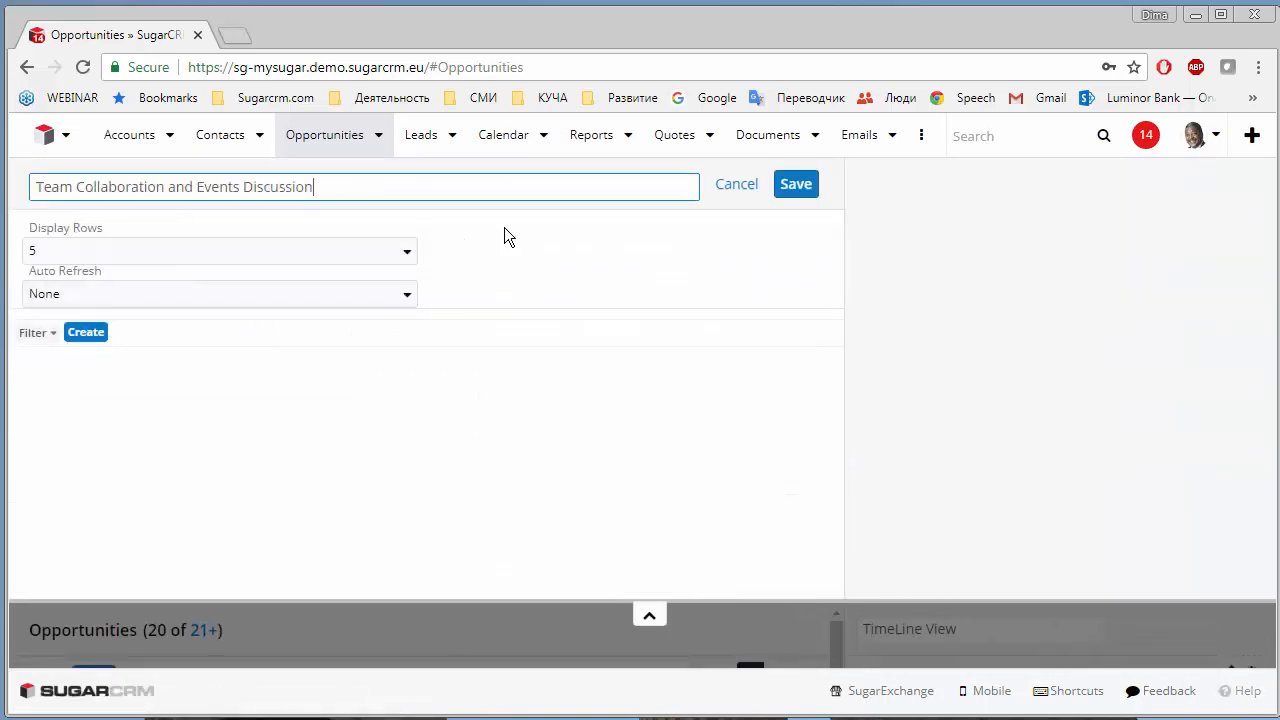
left_click(796, 198)
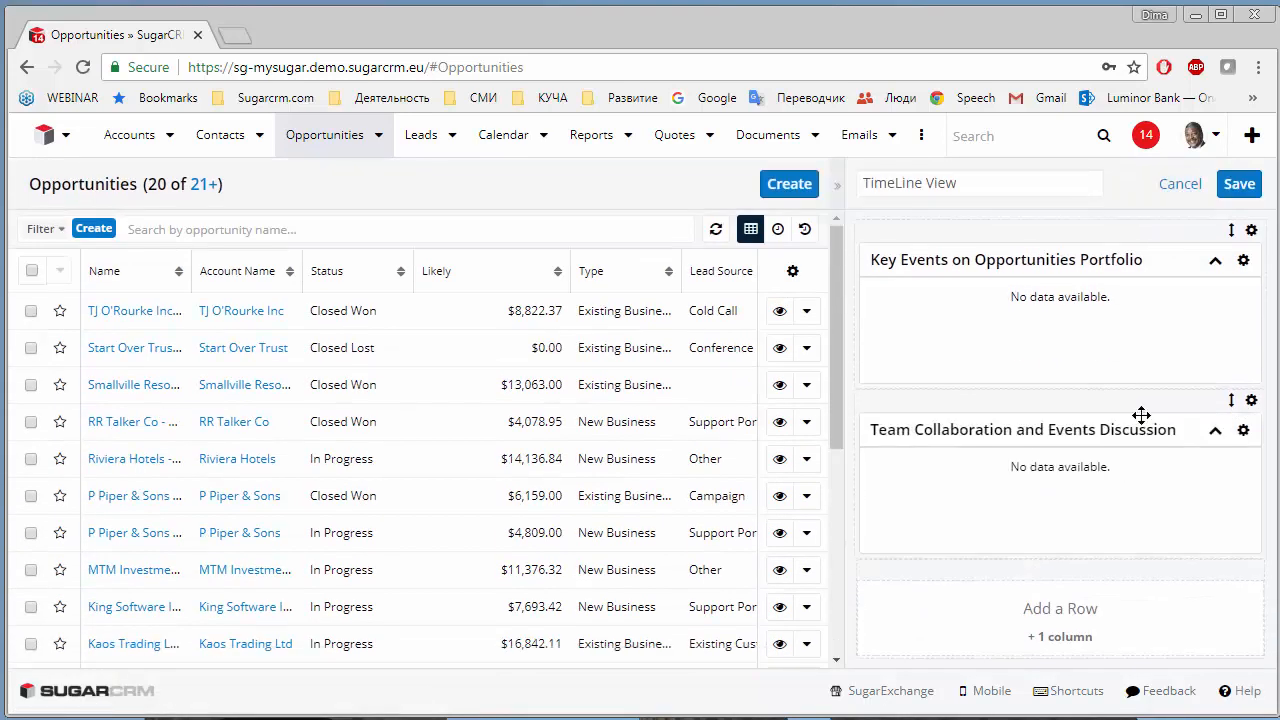
left_click(1240, 183)
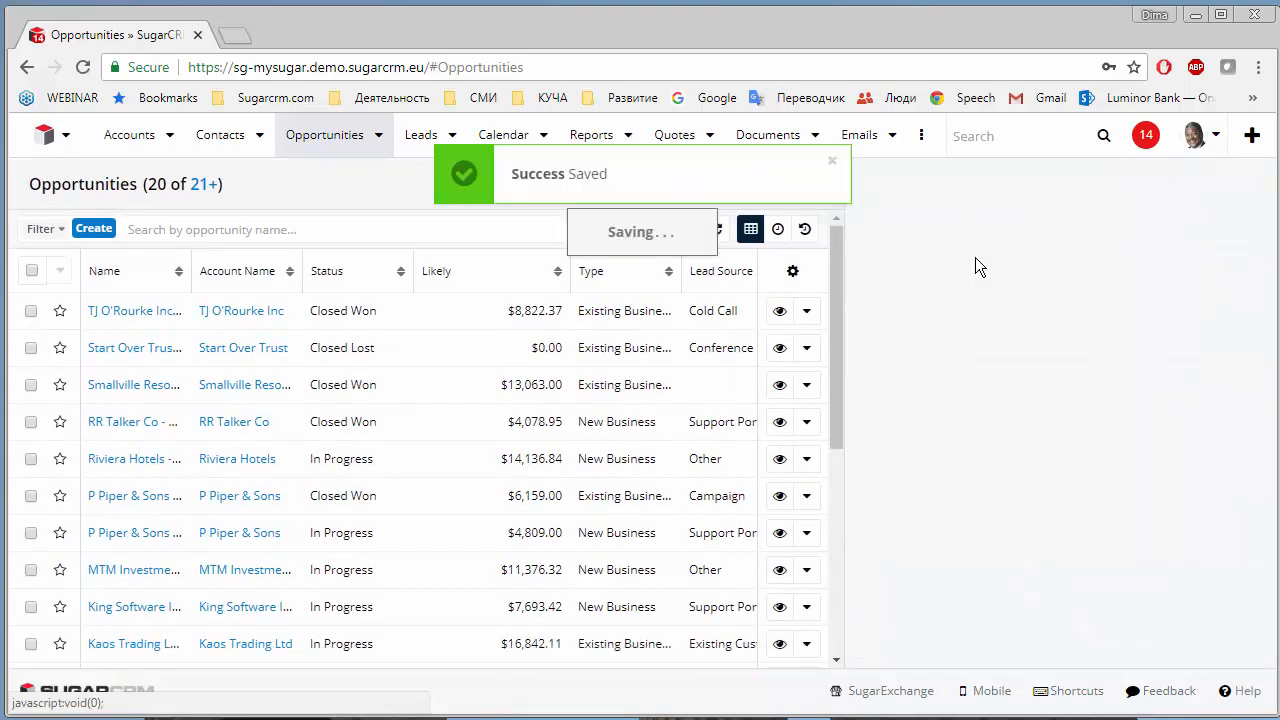
- Create a new dashboard titled "TimeLine View" for the Leads list
left_click(419, 140)
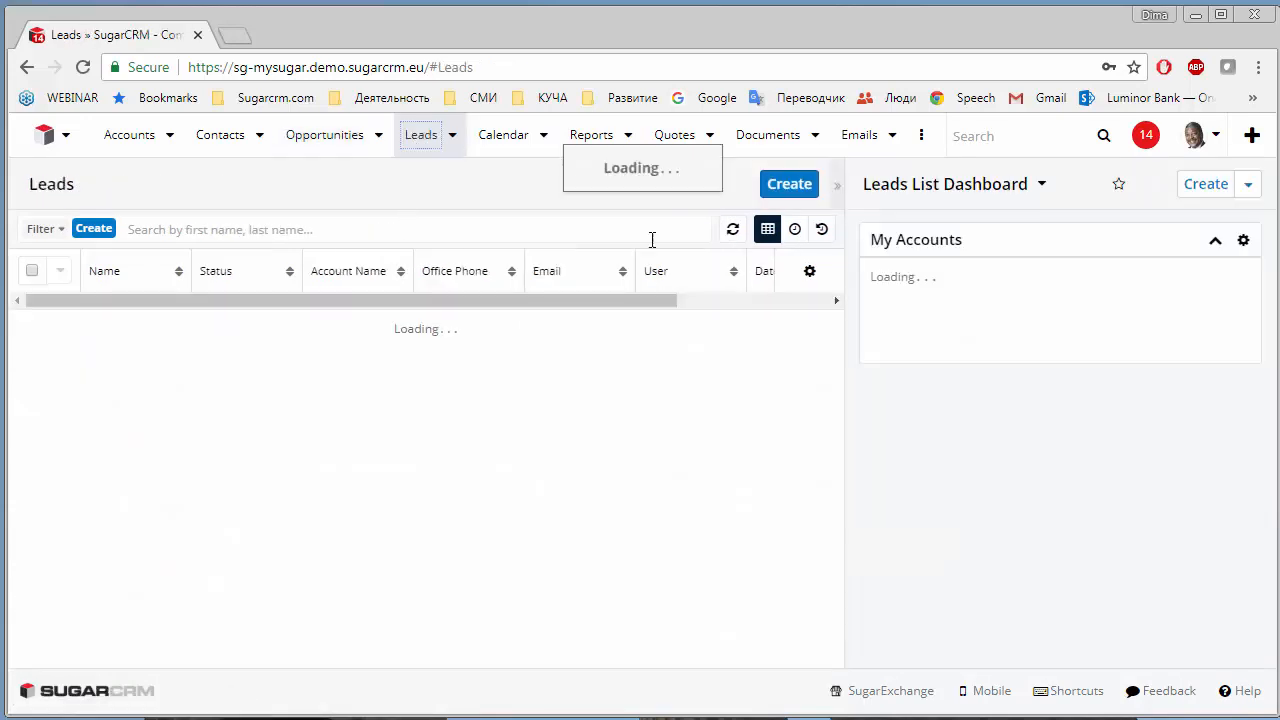
left_click(1205, 186)
left_click(998, 182)
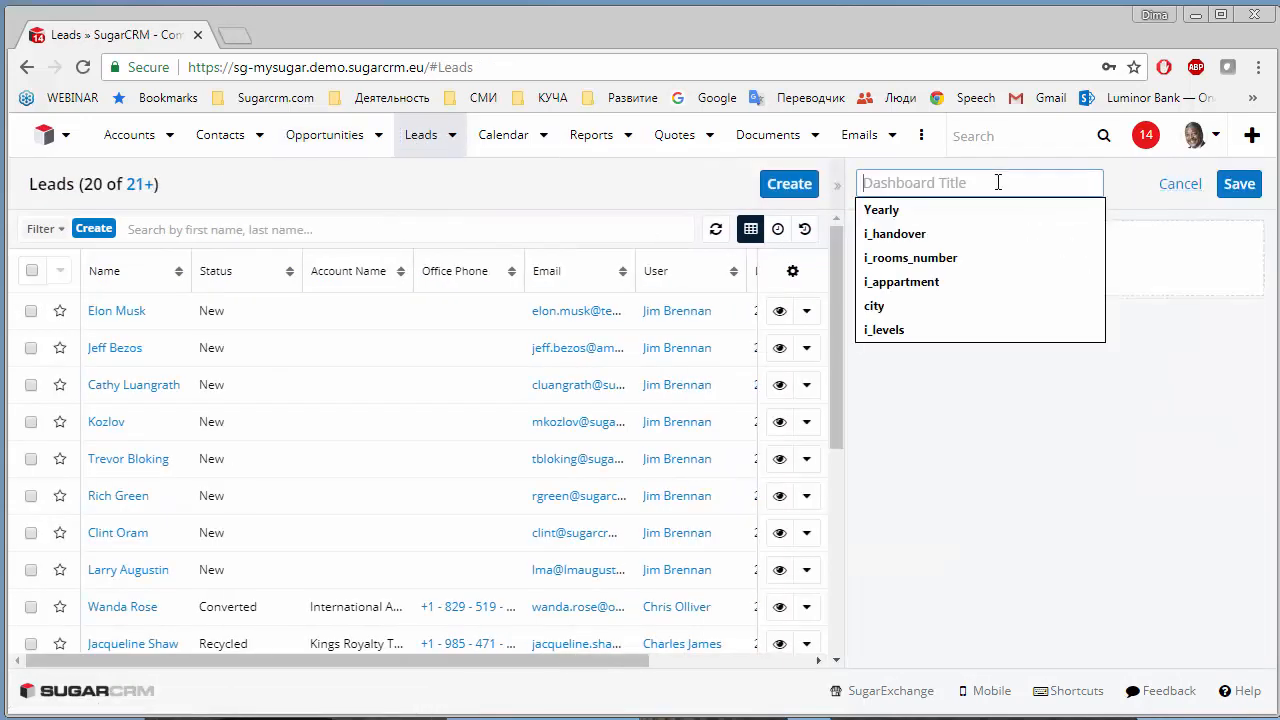
type("Ti")
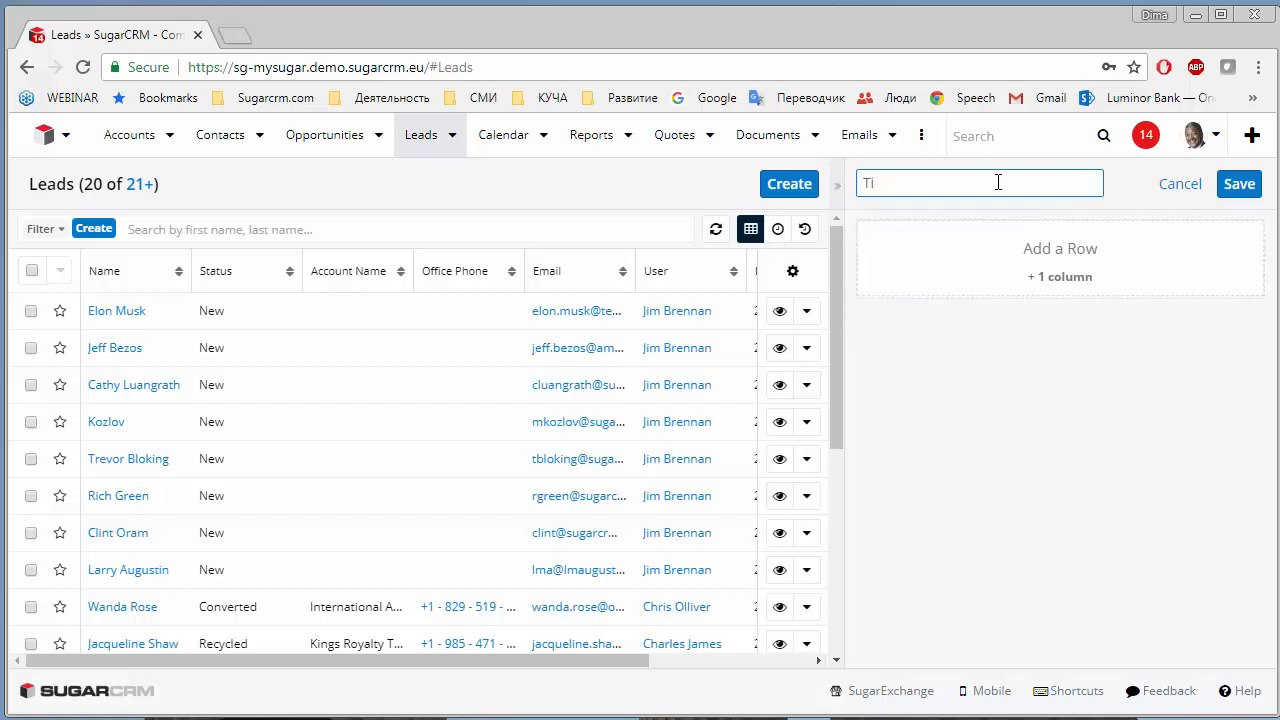
type("emeLine View")
- Add a one-column row holding a My Timeline dashlet titled "Key Events on Leads Portfolio" to the Leads dashboard
left_click(1014, 251)
left_click(1034, 274)
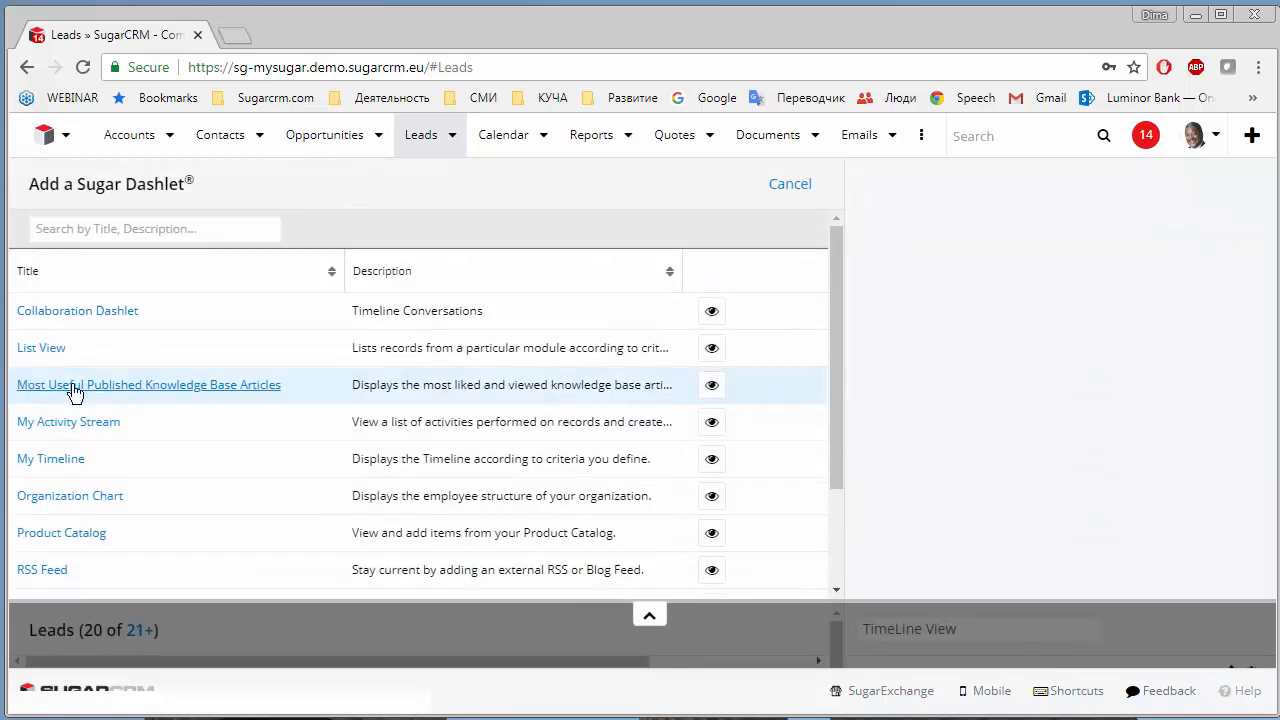
left_click(62, 462)
left_click_drag(148, 190, 34, 190)
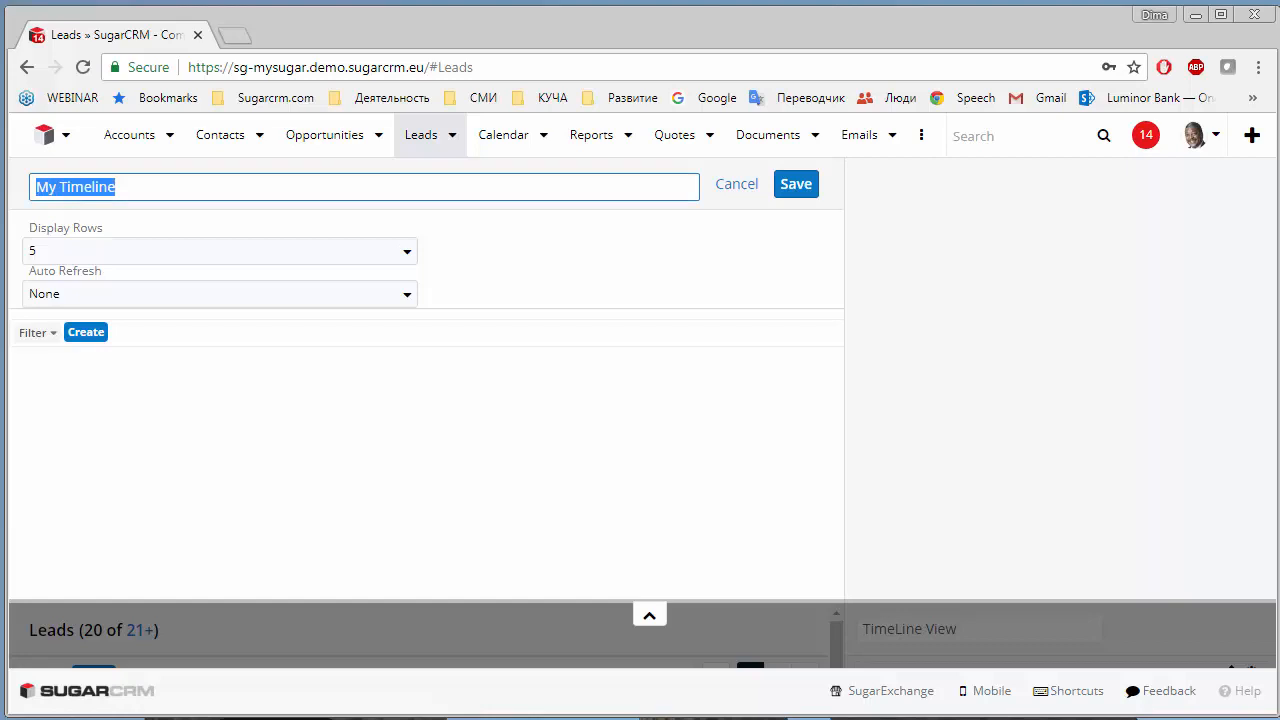
type("key")
key("BackSpace")
key("BackSpace")
key("BackSpace")
key("BackSpace")
type("Key Events o")
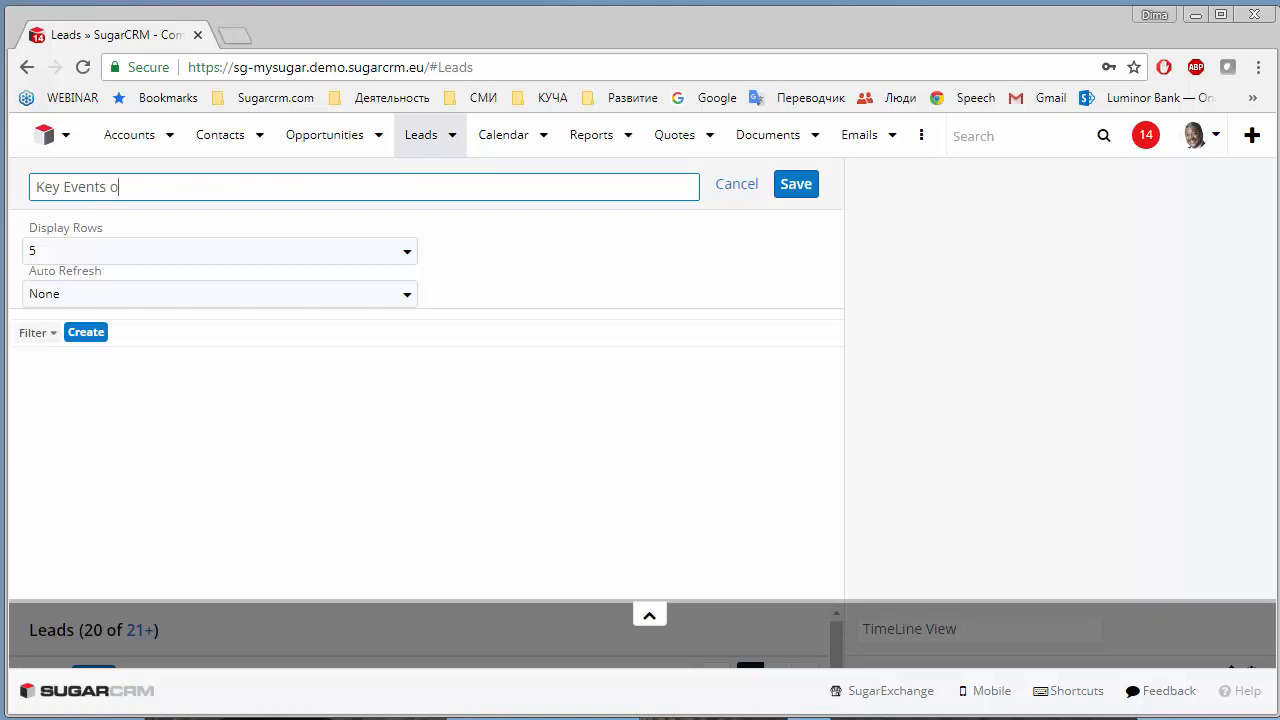
type("n Leads Portfolio")
left_click(794, 185)
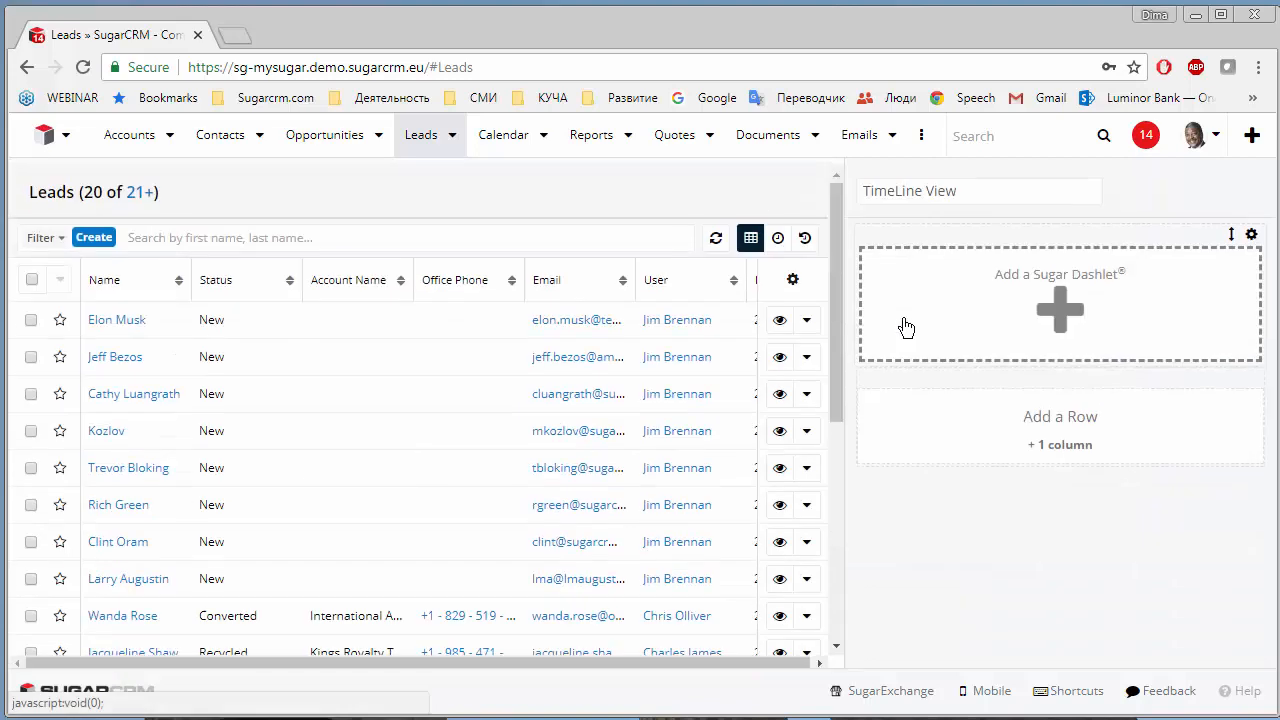
- Add a second row with a Collaboration Dashlet titled "Team Collaboration and Events Discussion", and save the Leads dashboard
left_click(1083, 443)
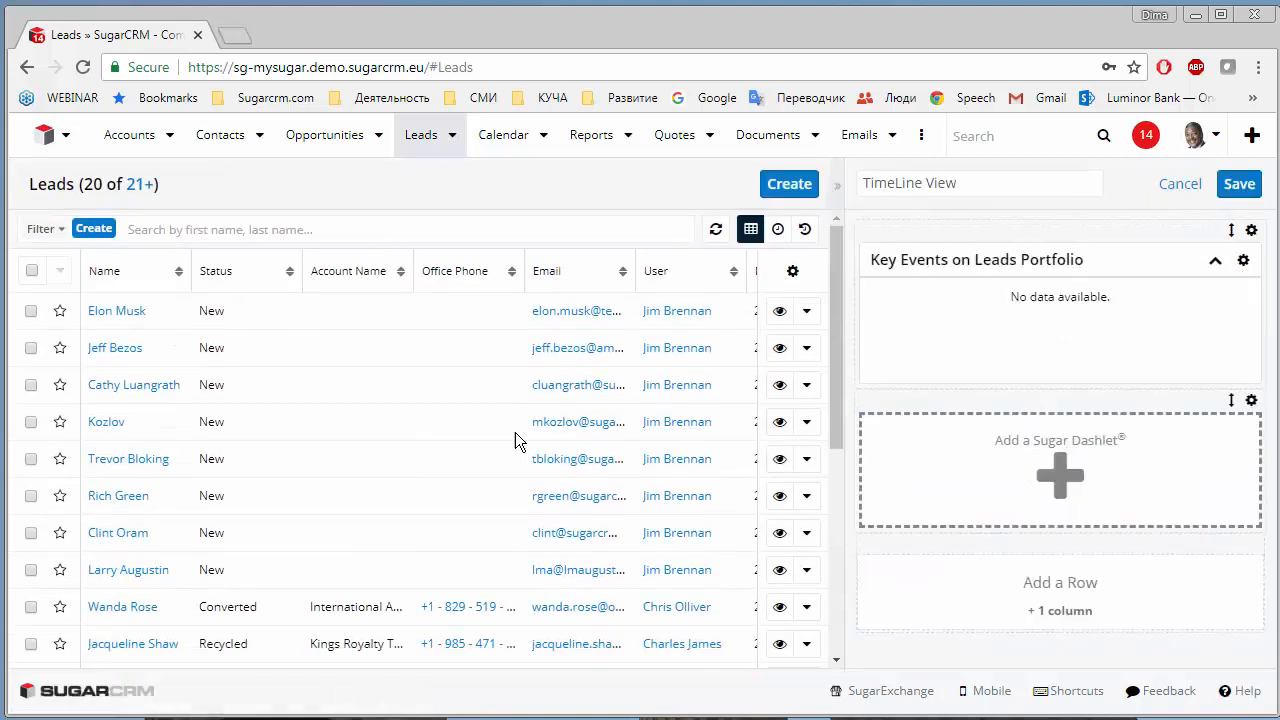
left_click(1057, 470)
left_click(86, 311)
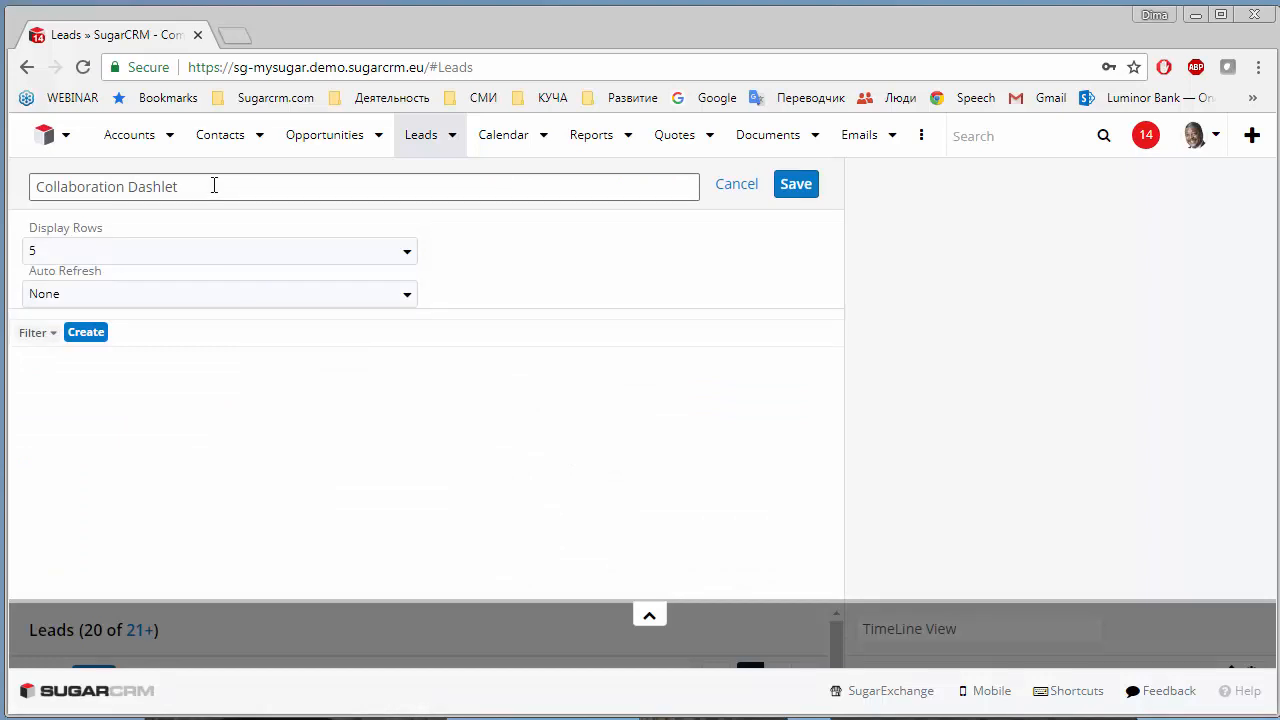
left_click_drag(214, 186, 31, 186)
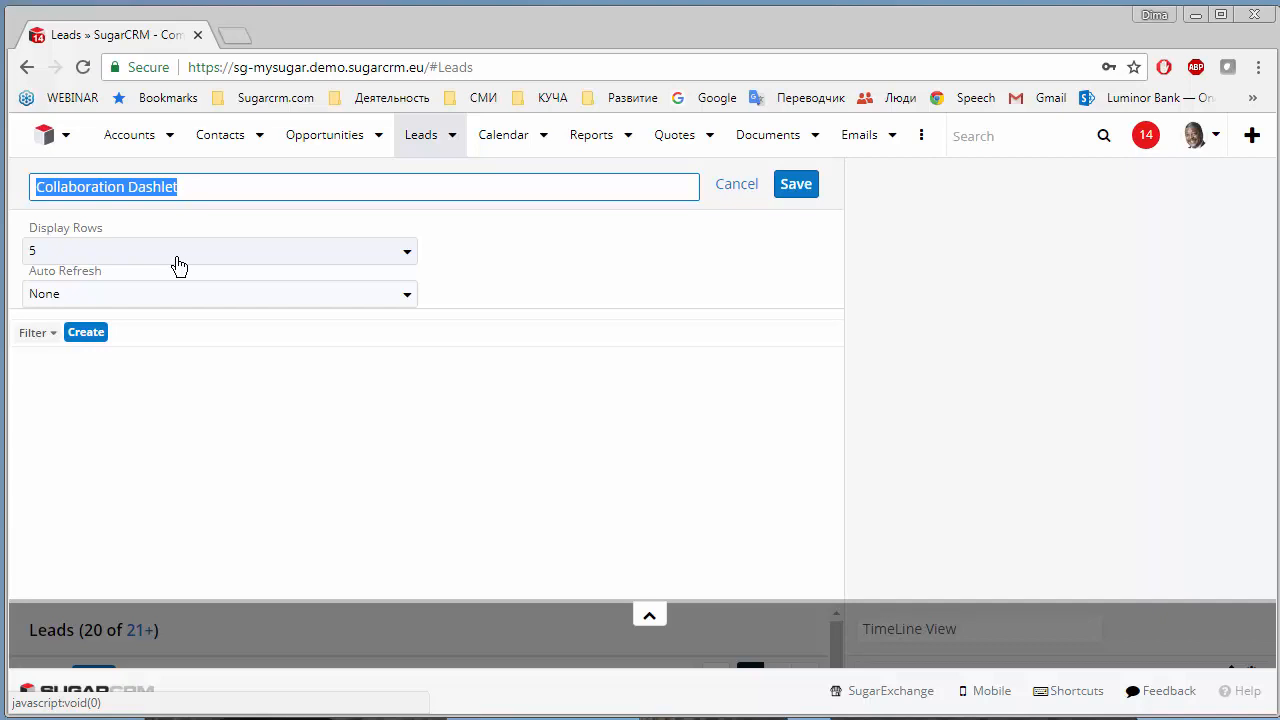
type("Team Collaboration and Events Discussion")
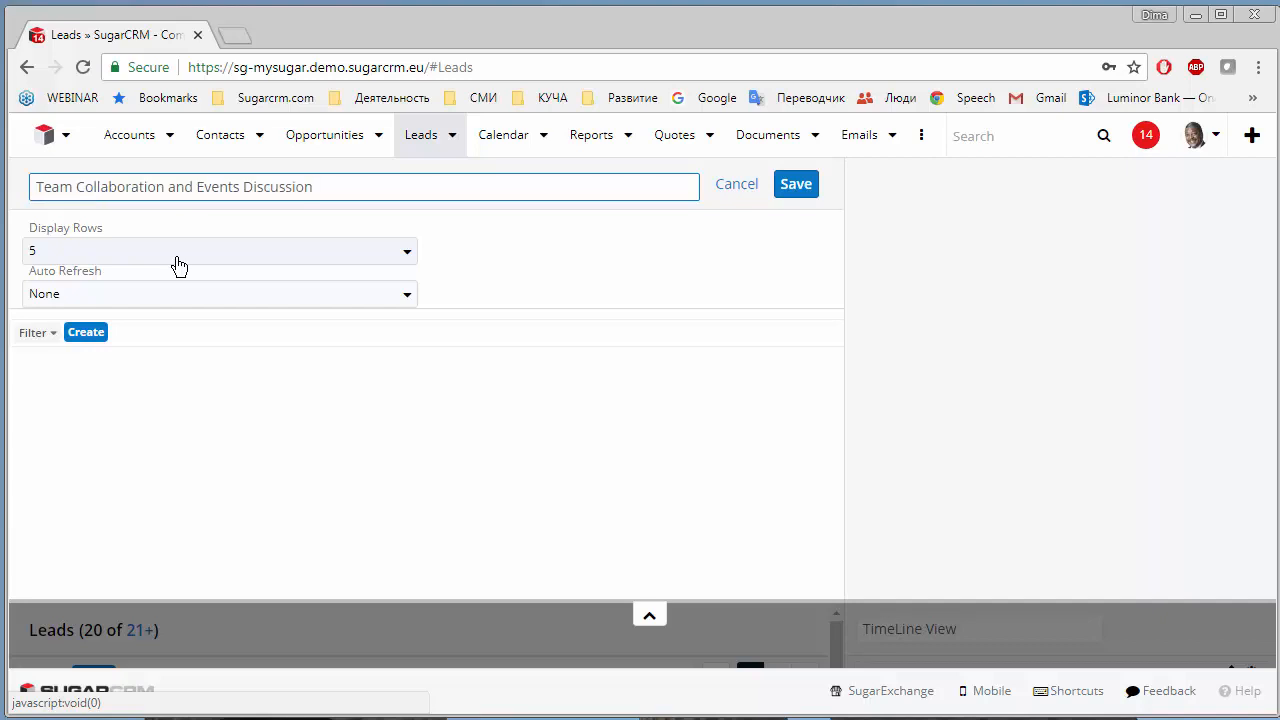
left_click(805, 188)
left_click(1239, 184)
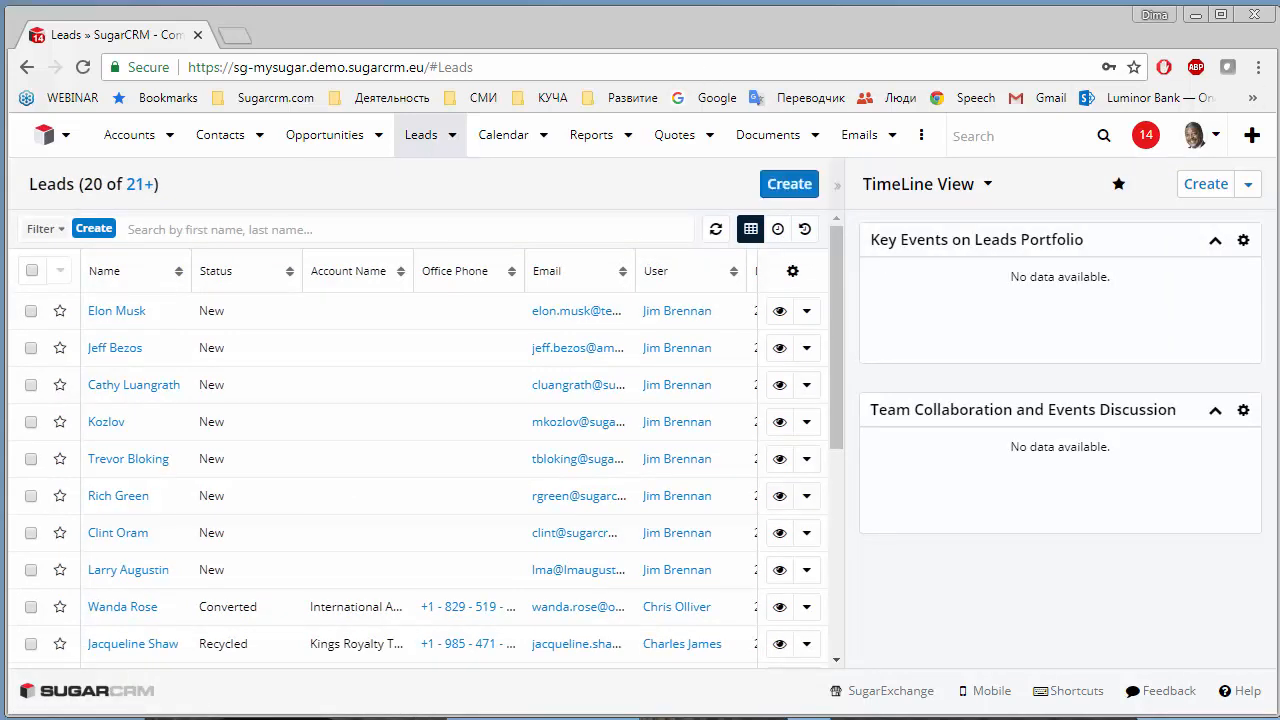
- Create a new dashboard titled "TimeLine View" for the Cases list
left_click(920, 142)
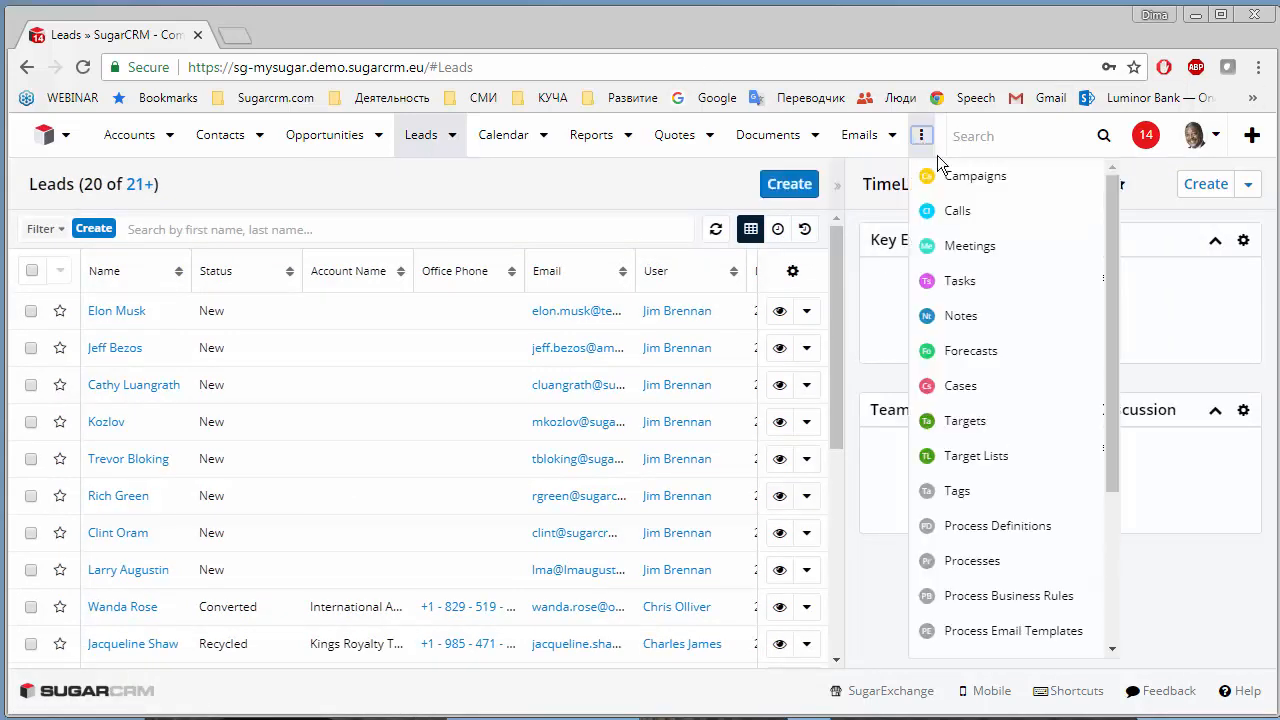
left_click(962, 386)
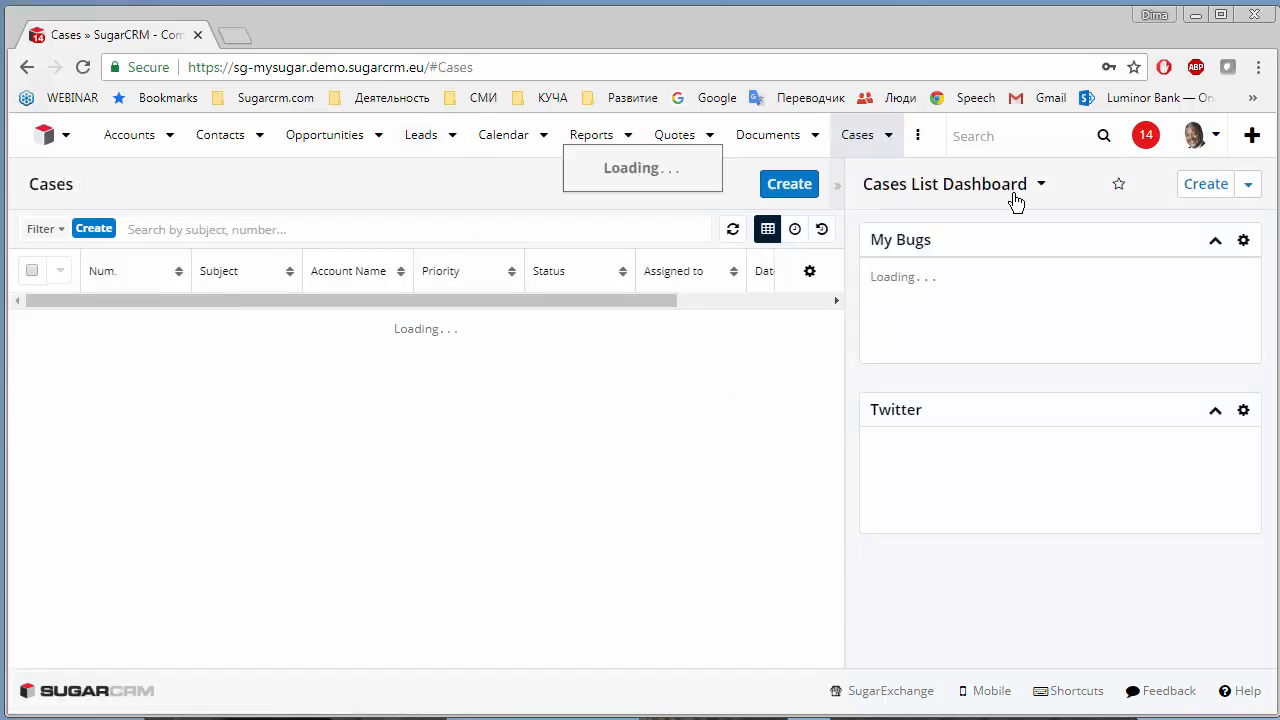
left_click(1205, 186)
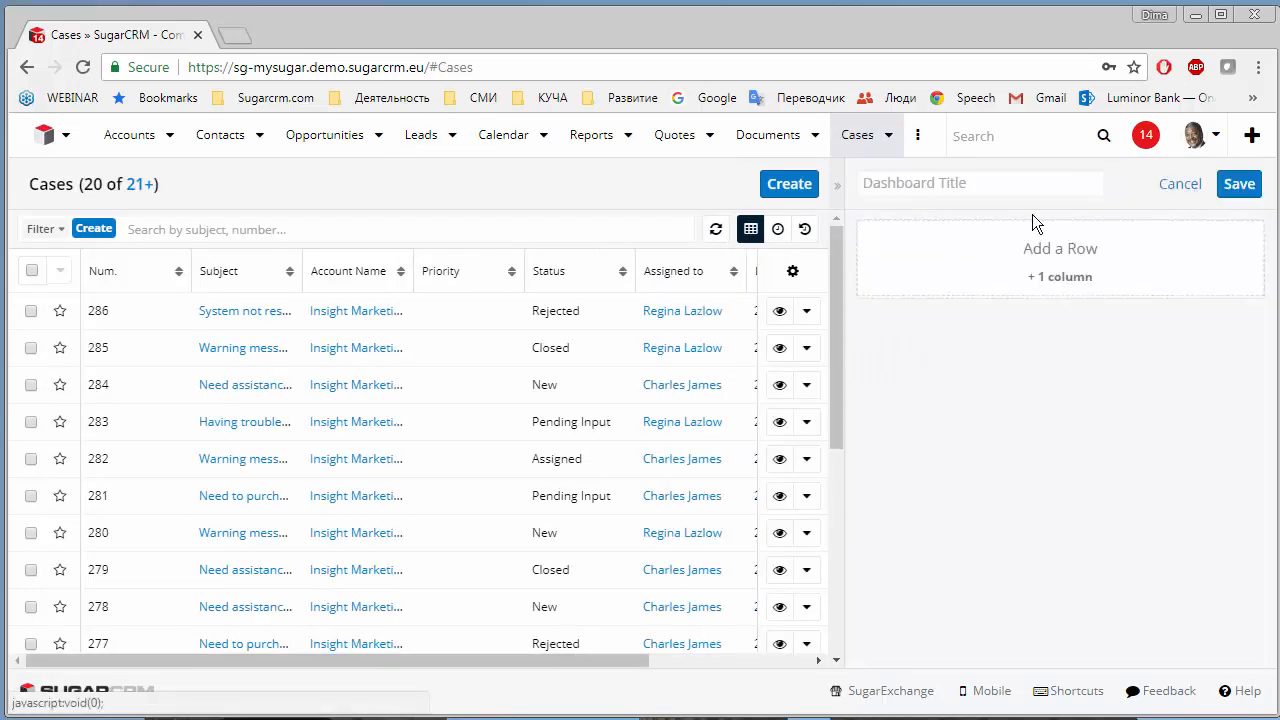
left_click(979, 183)
type("TimeLine")
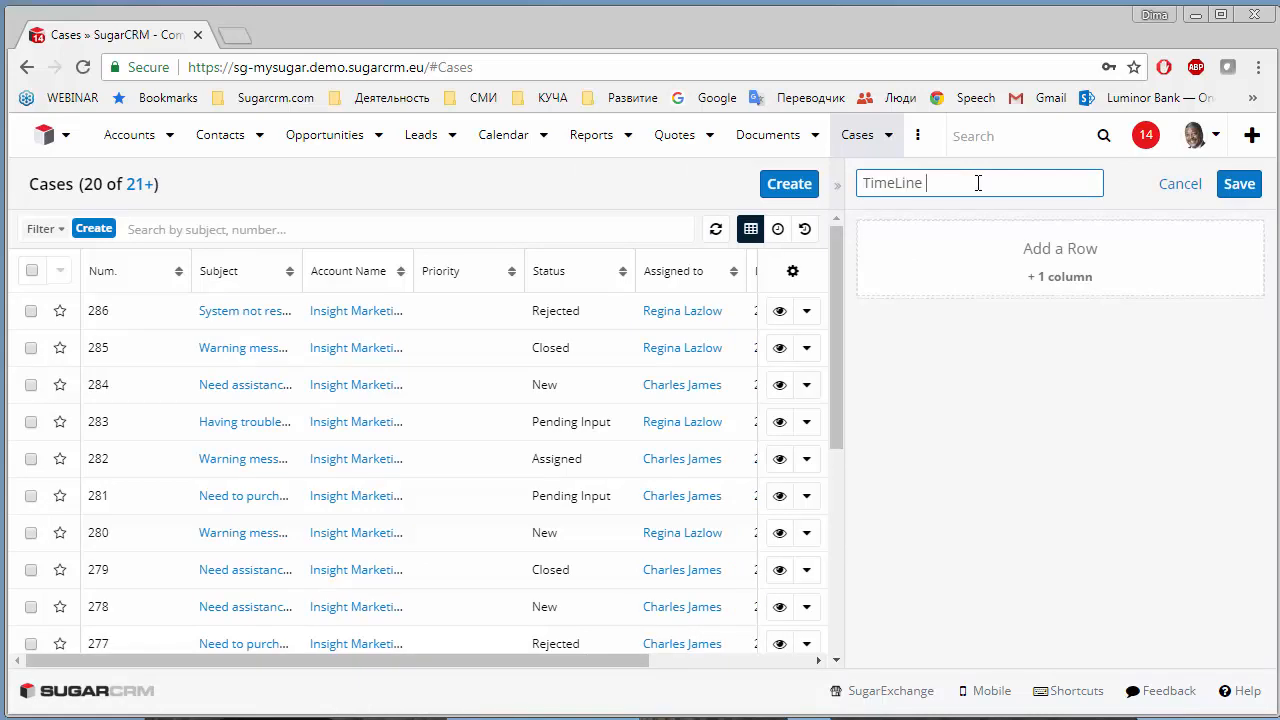
type(" View")
- Add a one-column row holding a My Timeline dashlet titled "Key Events on Cases Portfolio" to the Cases dashboard
left_click(1033, 256)
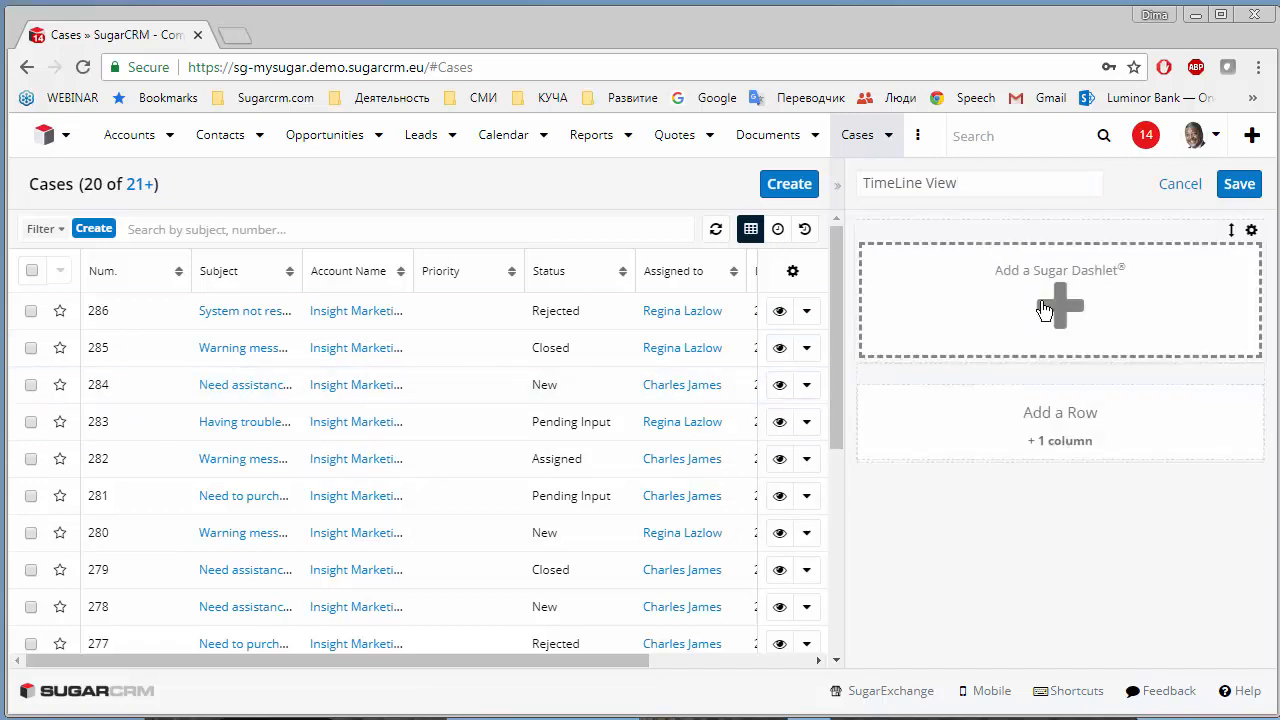
left_click(1048, 305)
left_click(71, 456)
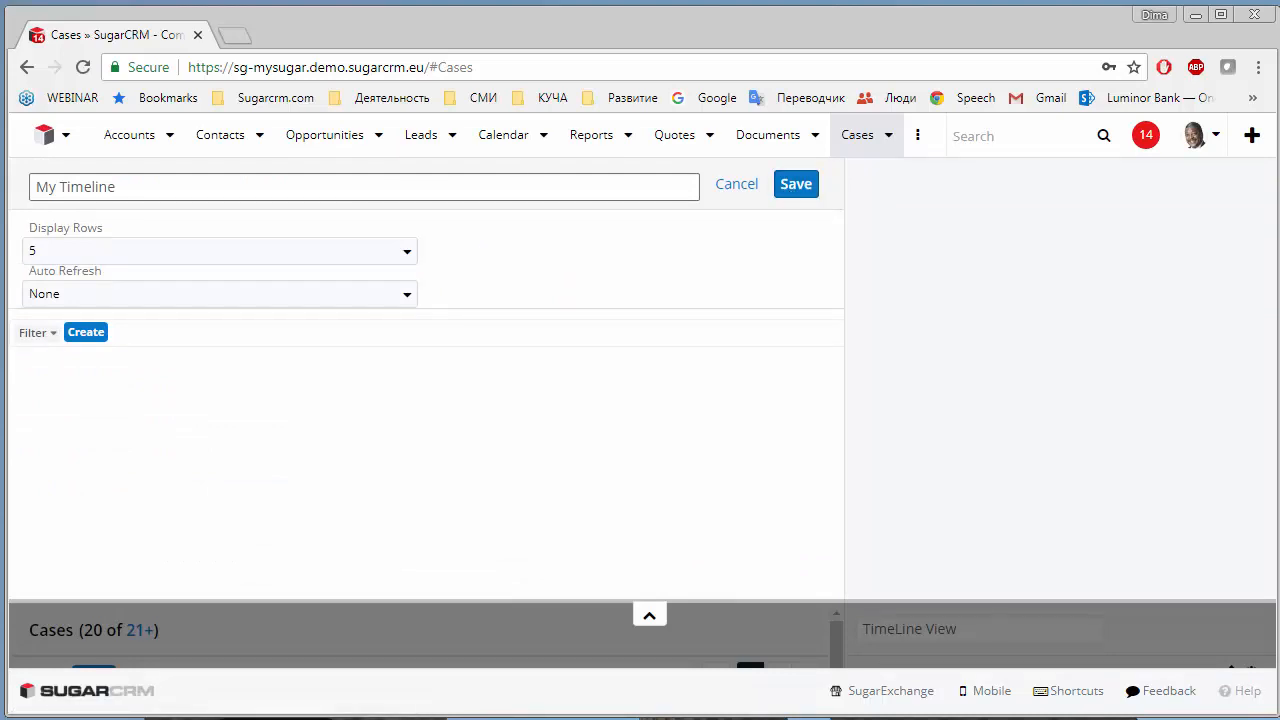
left_click(209, 183)
key("ctrl+a")
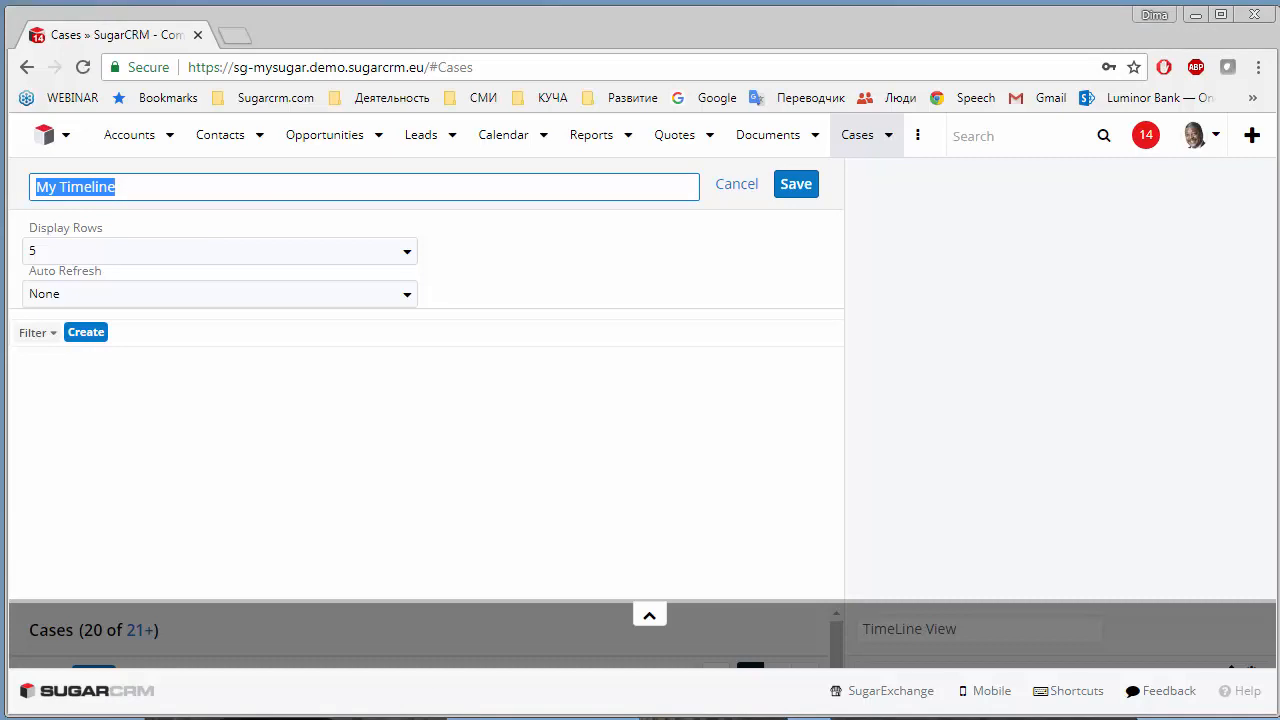
type("Key E")
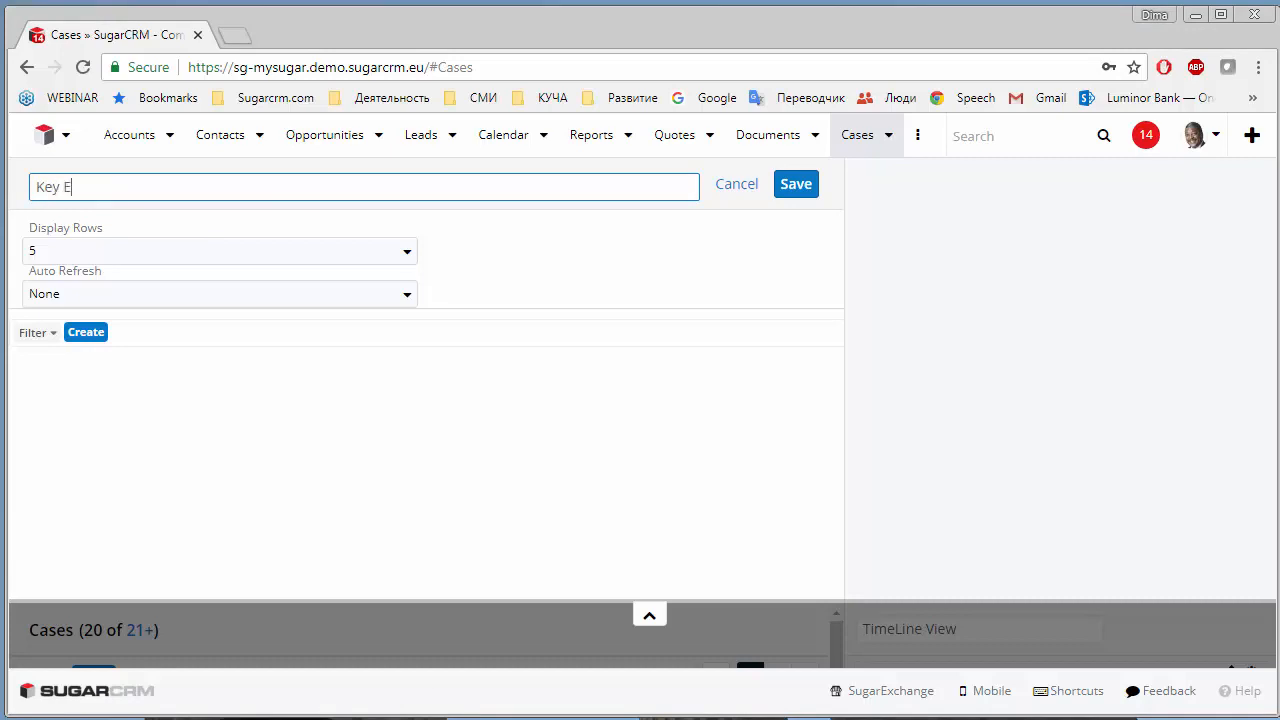
type("vents on Cases Portfolio")
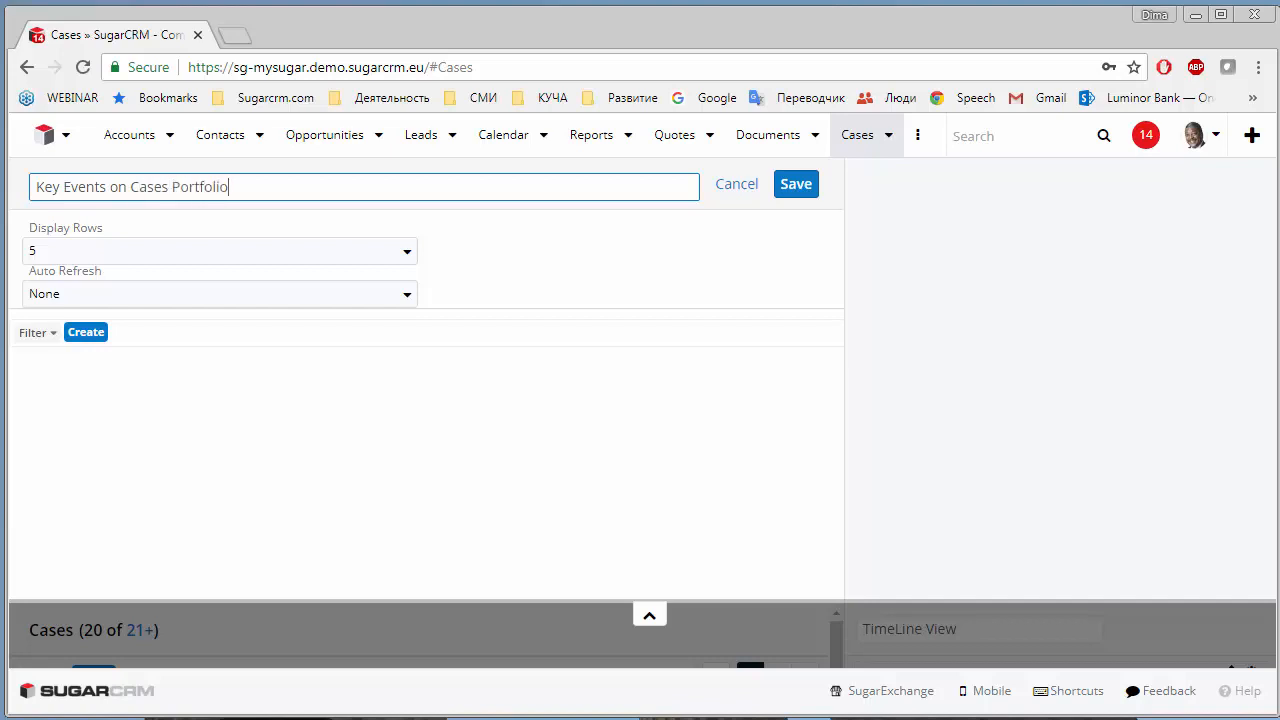
left_click(794, 184)
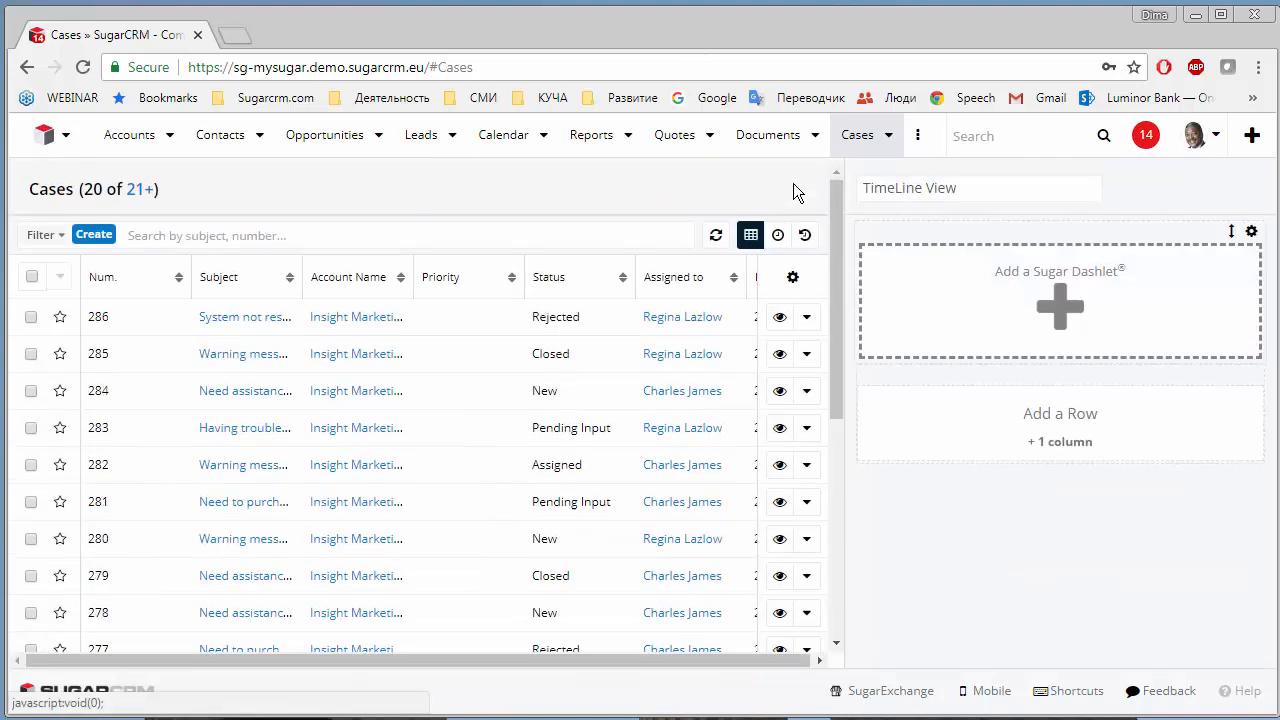
- Add a second row with a Collaboration Dashlet titled "Team Collaboration and Events Discussion", and save the Cases dashboard
left_click(1115, 455)
left_click(1094, 466)
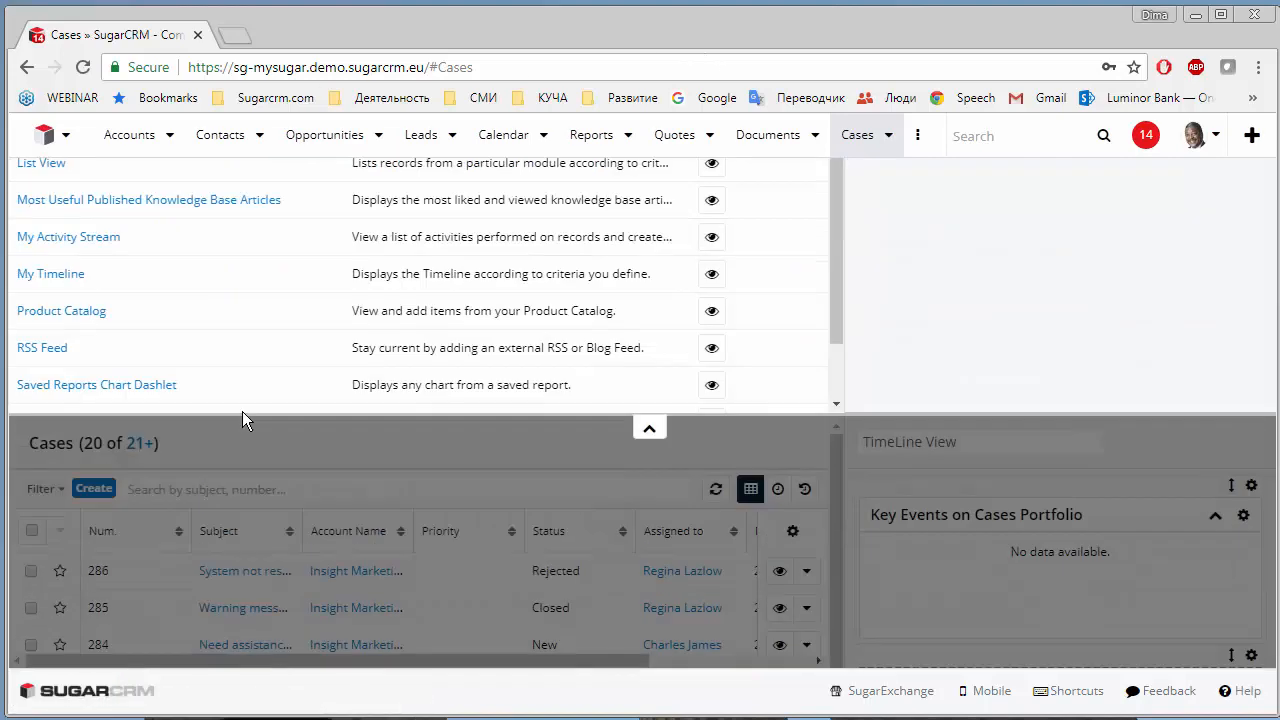
left_click(74, 315)
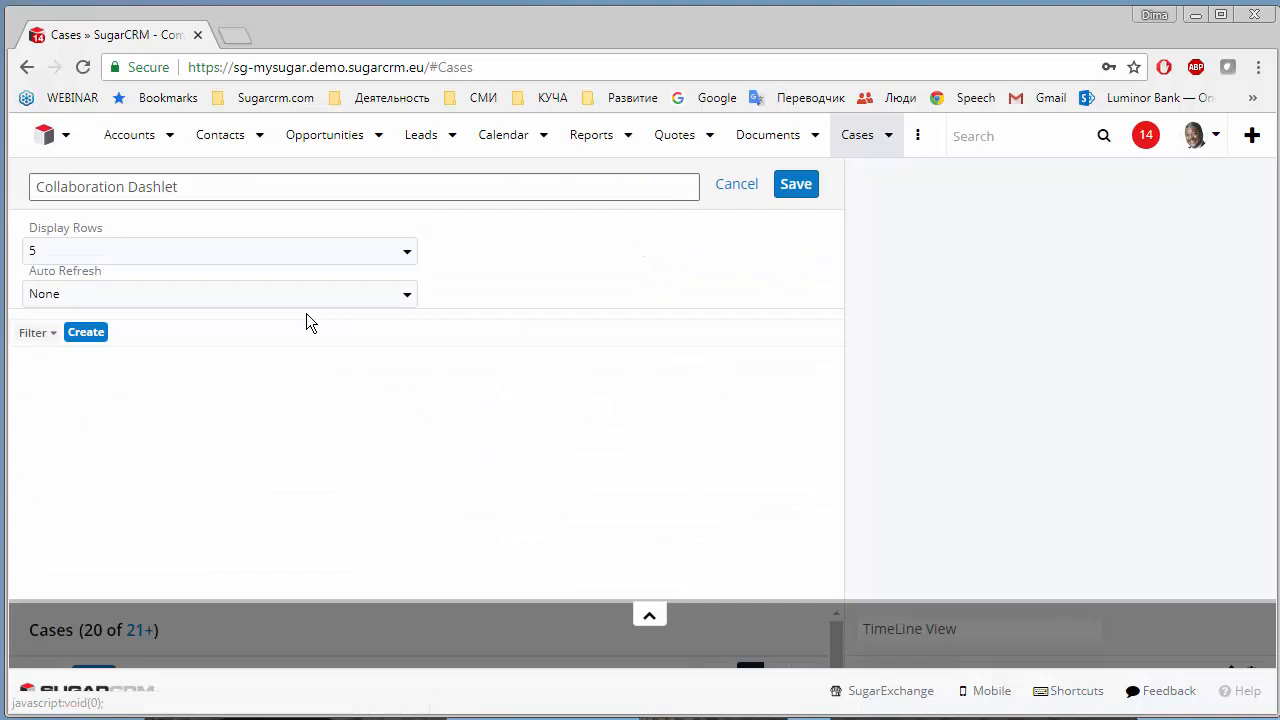
triple_click(443, 186)
type("Team Collaboration and Events Discussion")
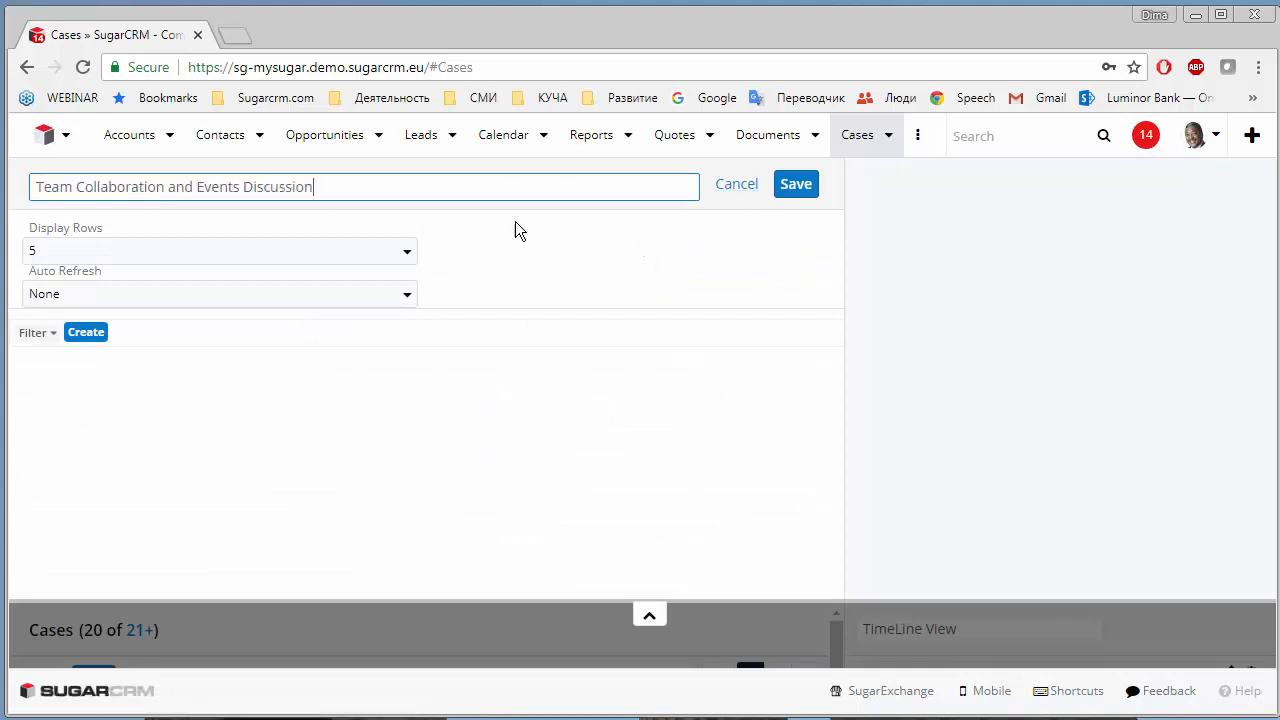
left_click(785, 190)
left_click(1239, 183)
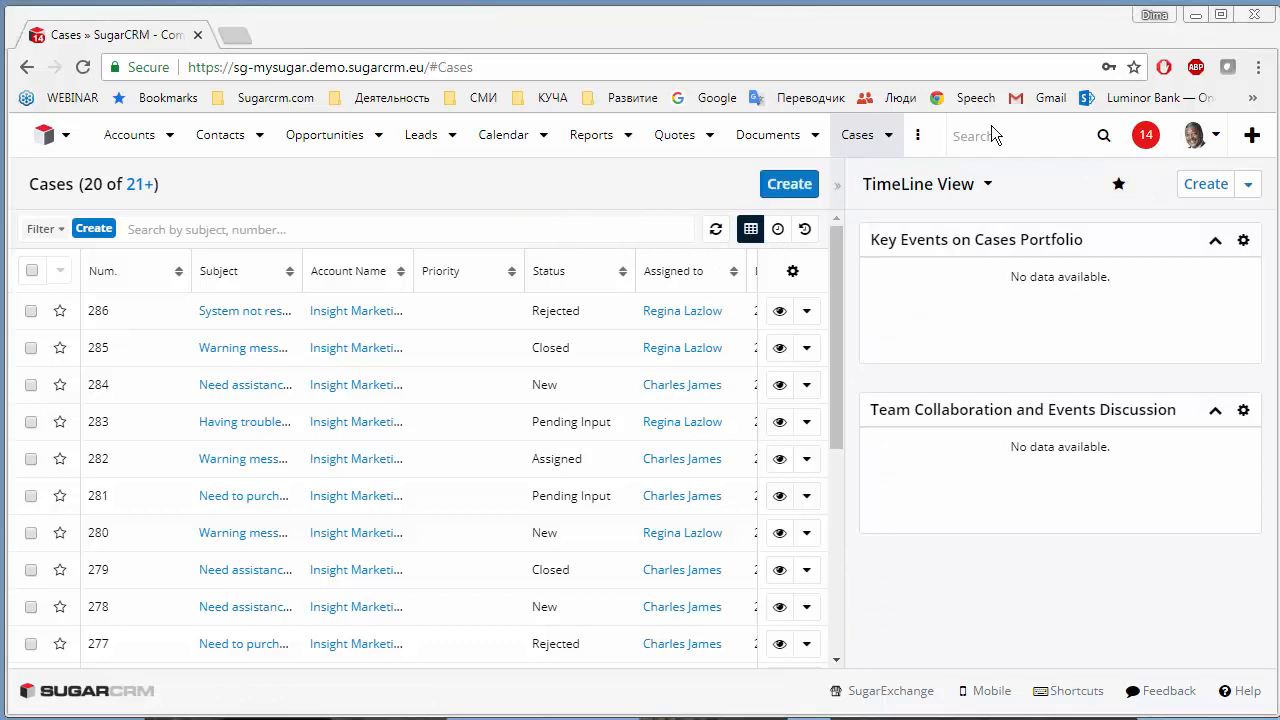
- Create a new dashboard titled "TimeLine View" for the Target Lists module's list
left_click(917, 142)
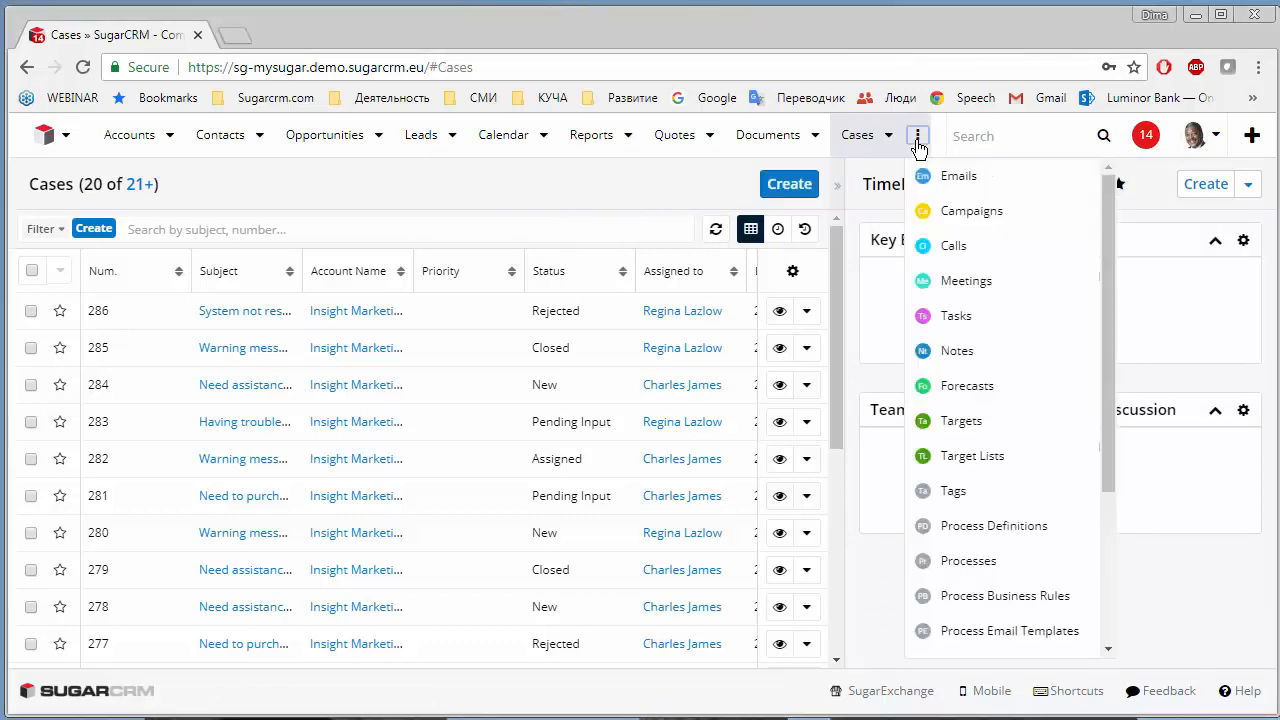
left_click(1020, 460)
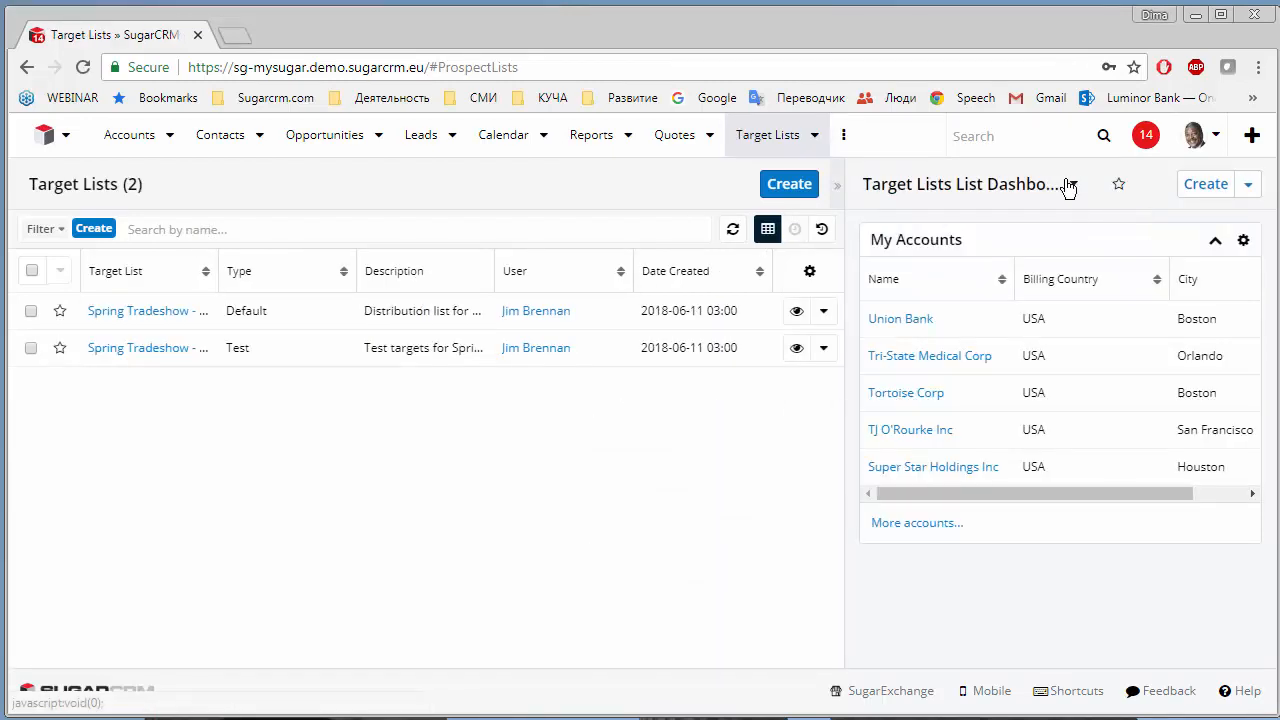
left_click(1076, 186)
left_click(1200, 186)
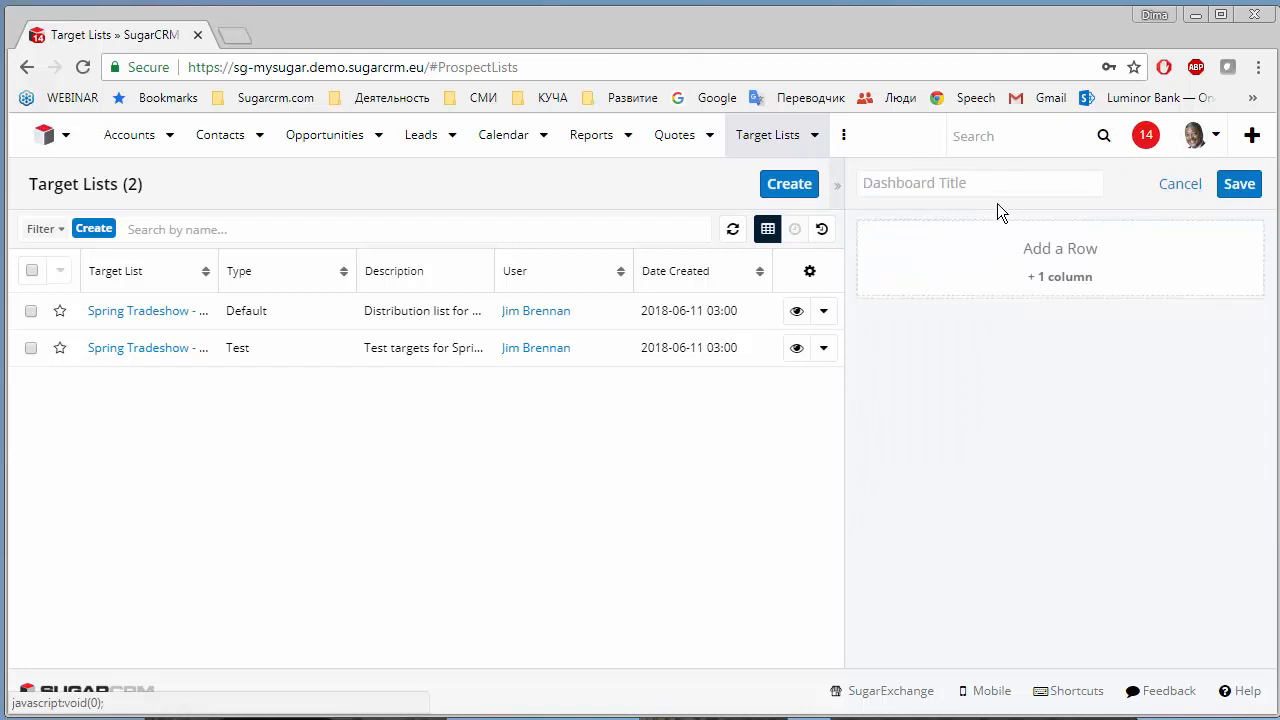
left_click(965, 186)
type("TimeLine Ev")
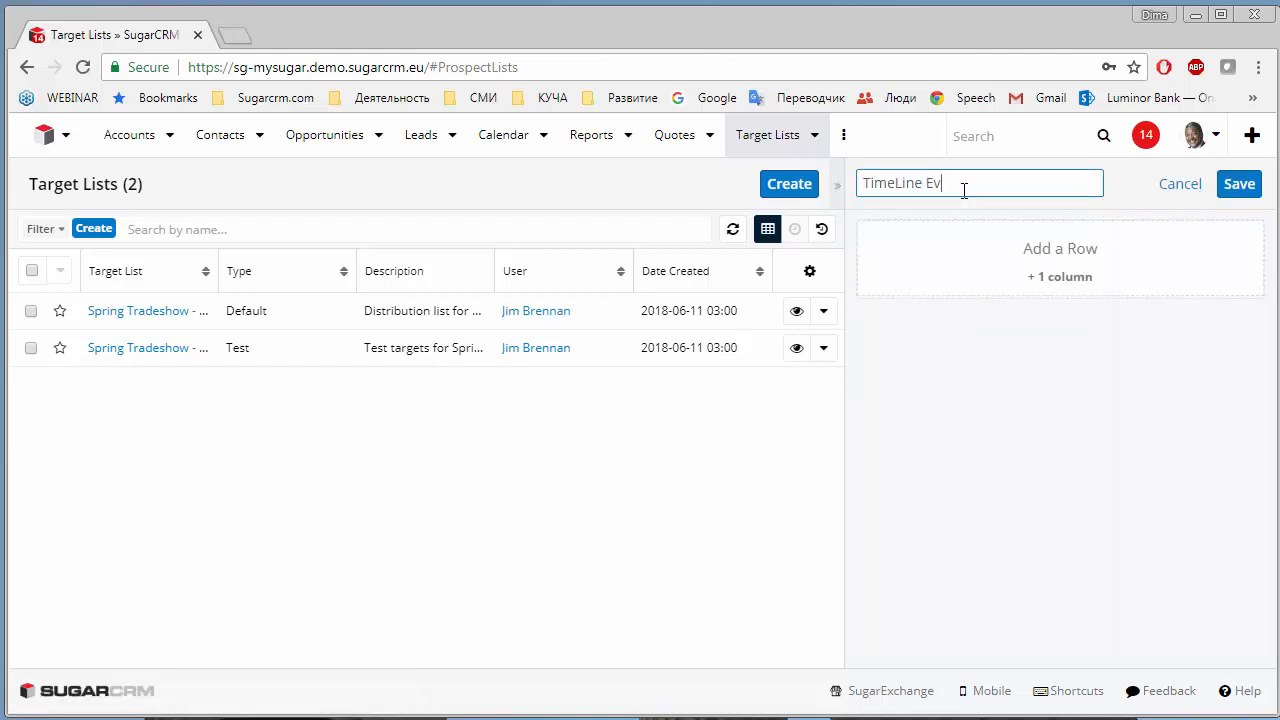
type("ent")
- Add a one-column row holding a Timeline by Target Lists dashlet with its default title and settings to the Target Lists dashboard
left_click(1083, 291)
left_click(1074, 283)
scroll(265, 434, "down", 2)
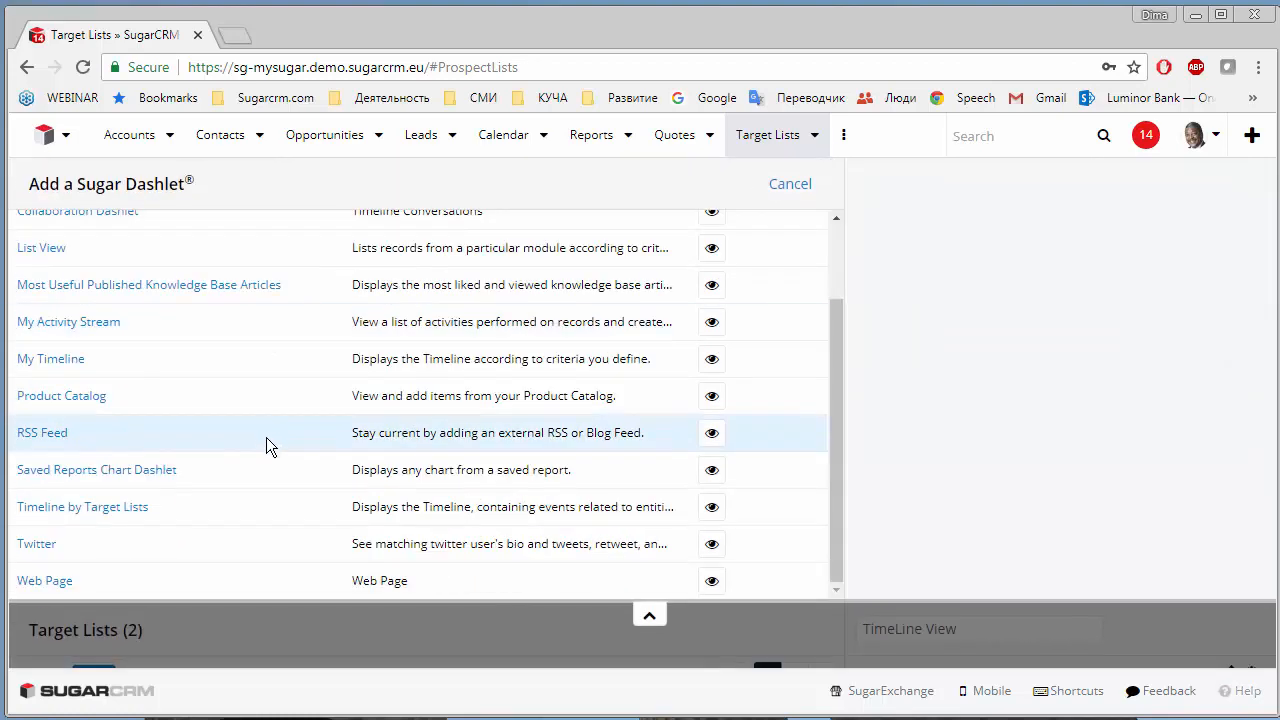
left_click(80, 508)
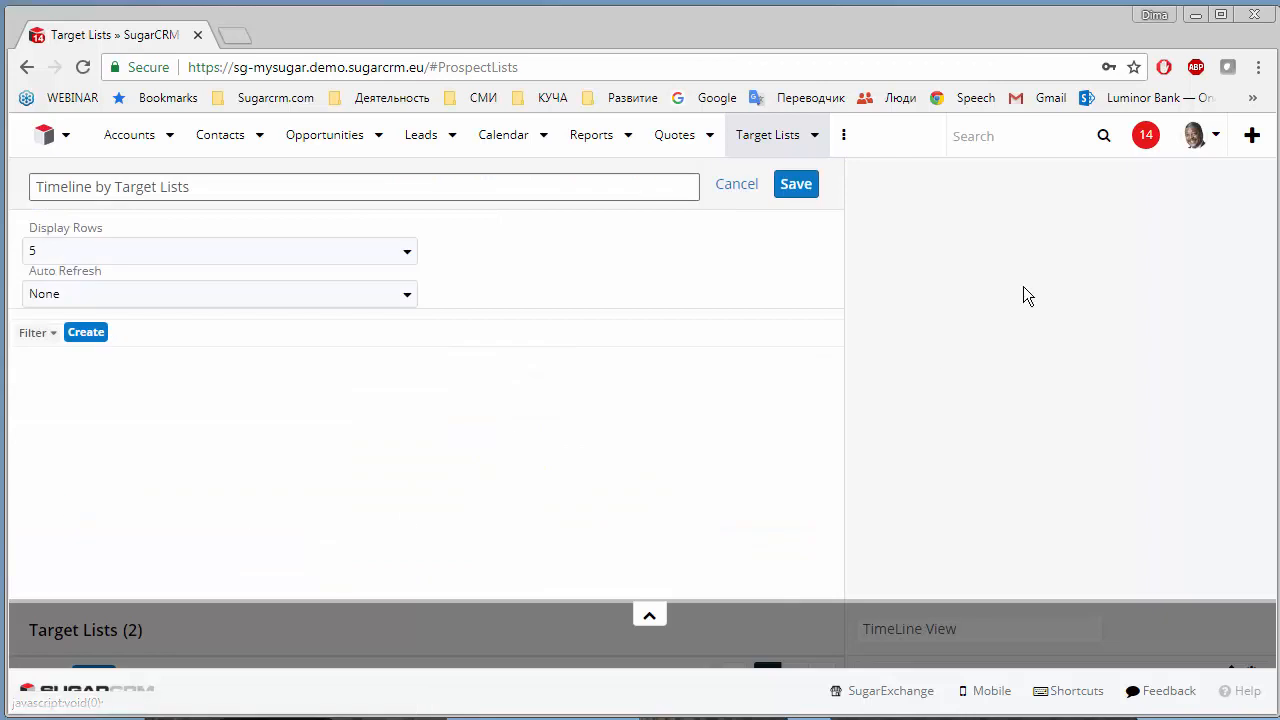
left_click(792, 189)
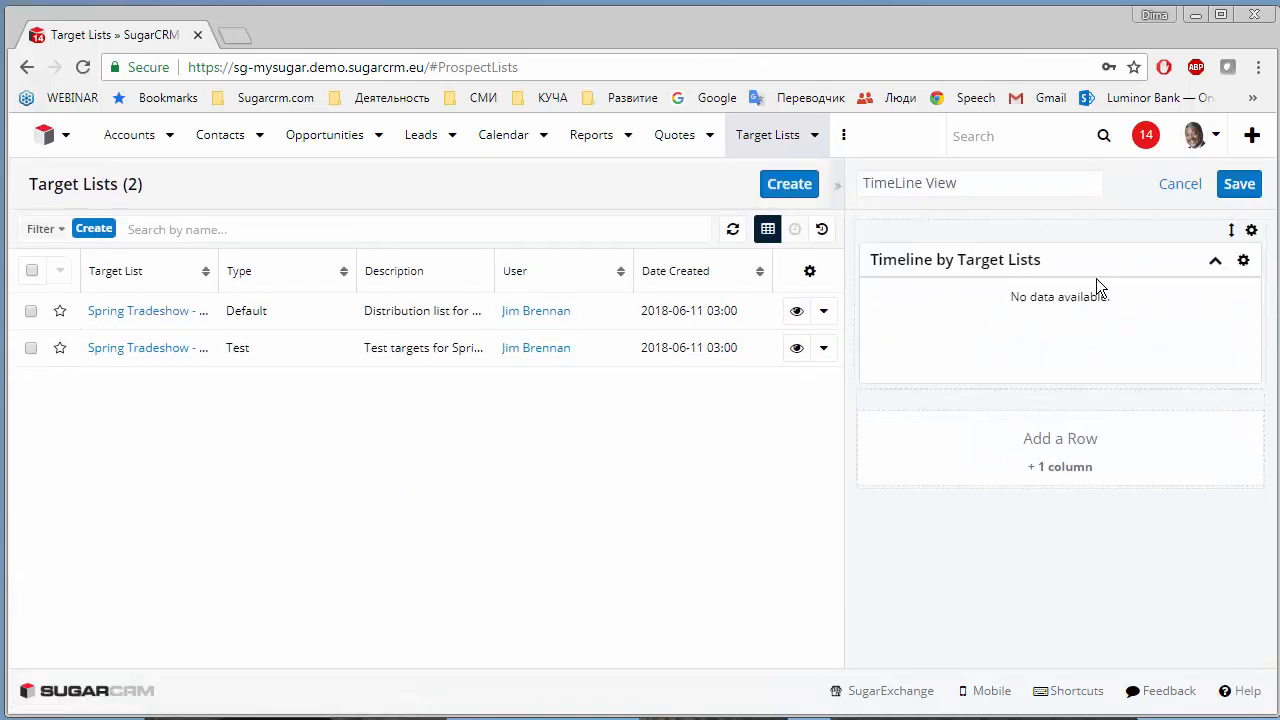
- Add a second row with a Collaboration Dashlet titled "Team Collaboration and Events Discussion", and save the Target Lists dashboard
left_click(1068, 446)
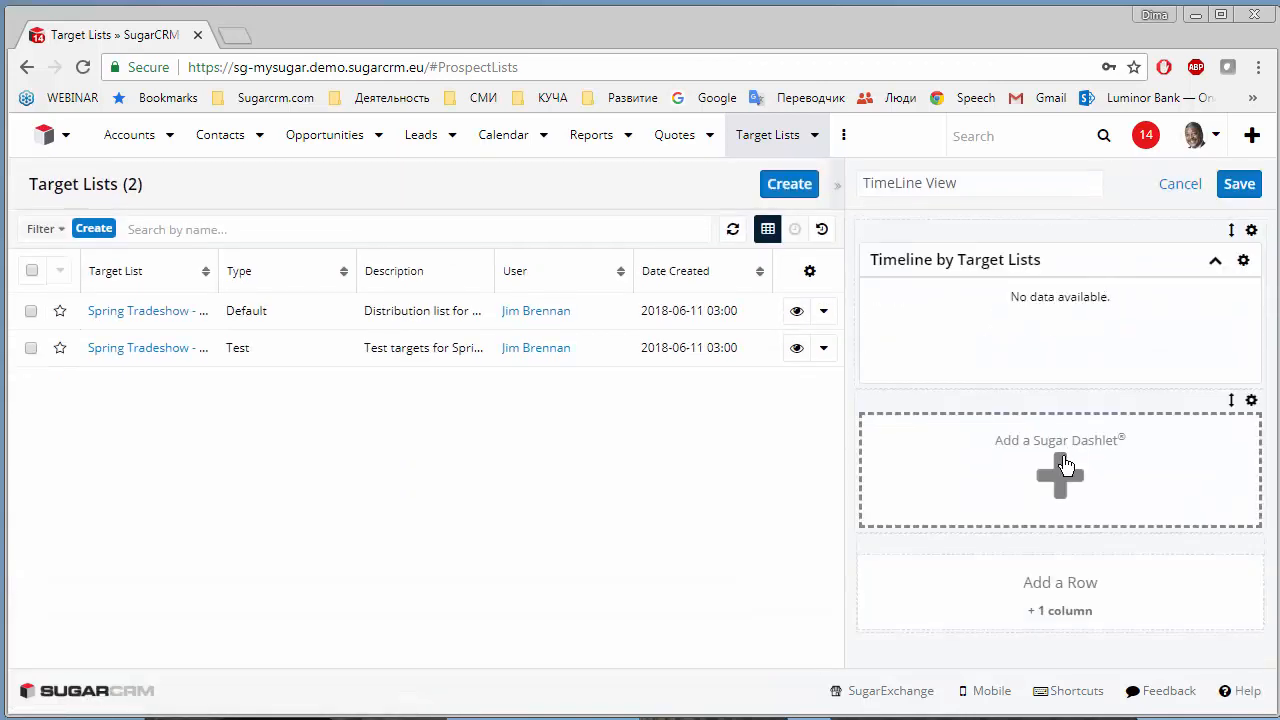
left_click(1058, 468)
left_click(80, 310)
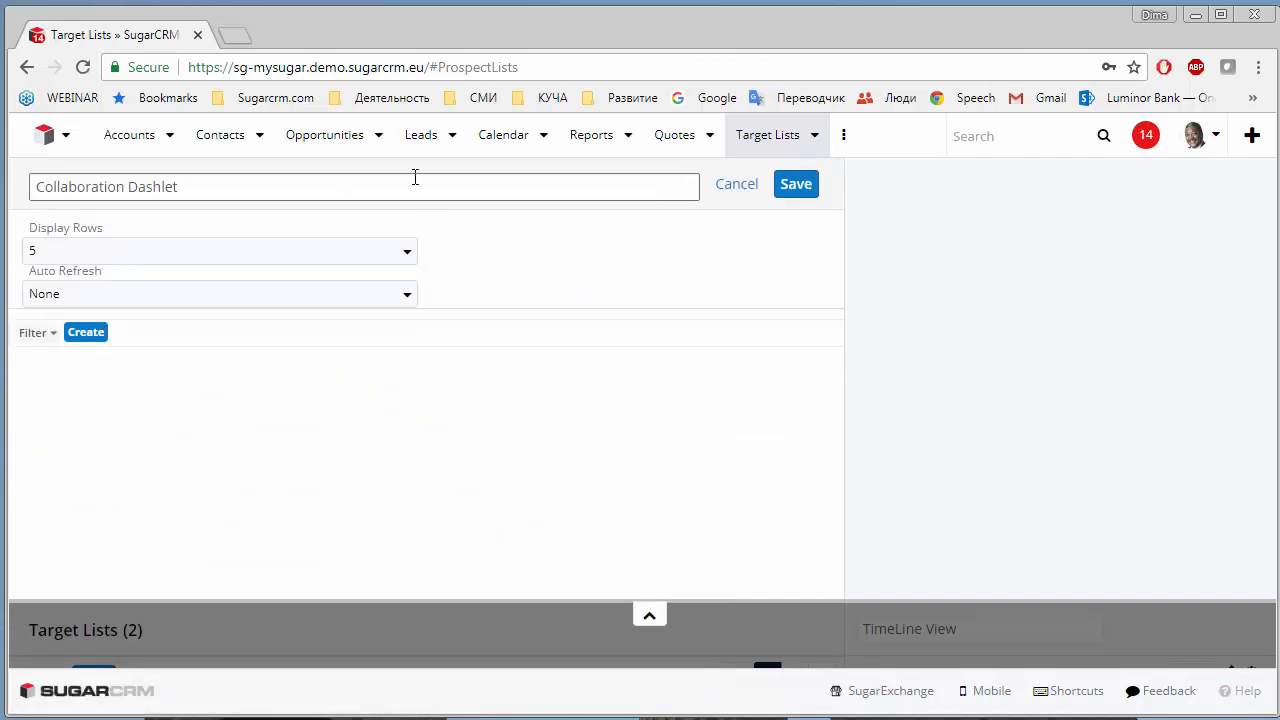
triple_click(216, 182)
type("Team Collaboration and Events Discussion")
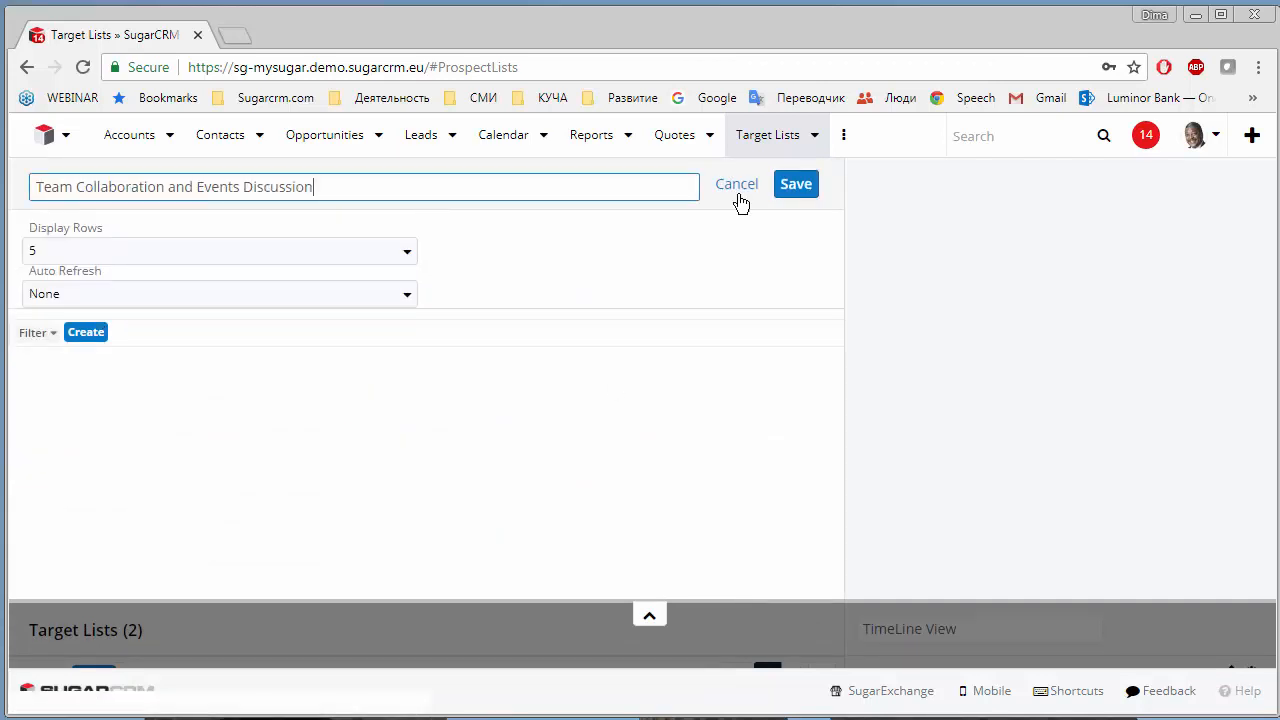
left_click(794, 186)
left_click(1238, 186)
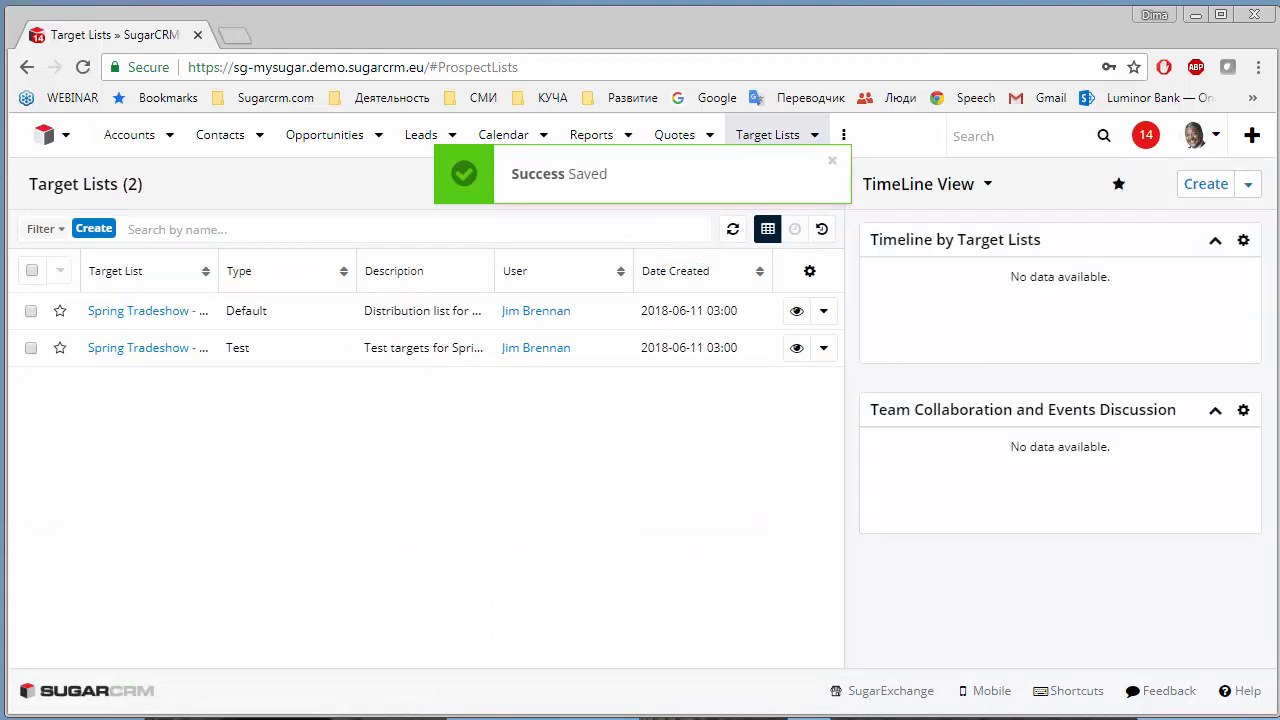
- Switch to plan.docx in Word and review the planned "TimeLine View" dashboards for Lists and for Records
left_click_drag(2, 90, 696, 50)
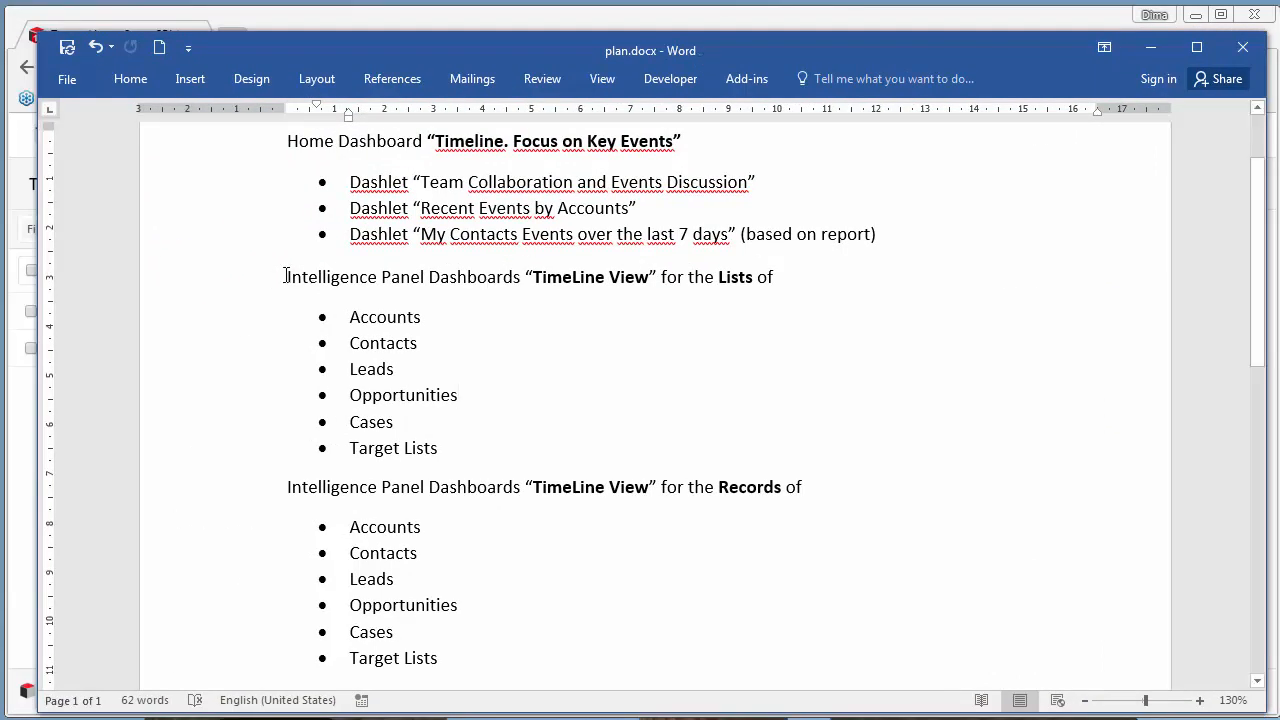
left_click_drag(289, 276, 459, 452)
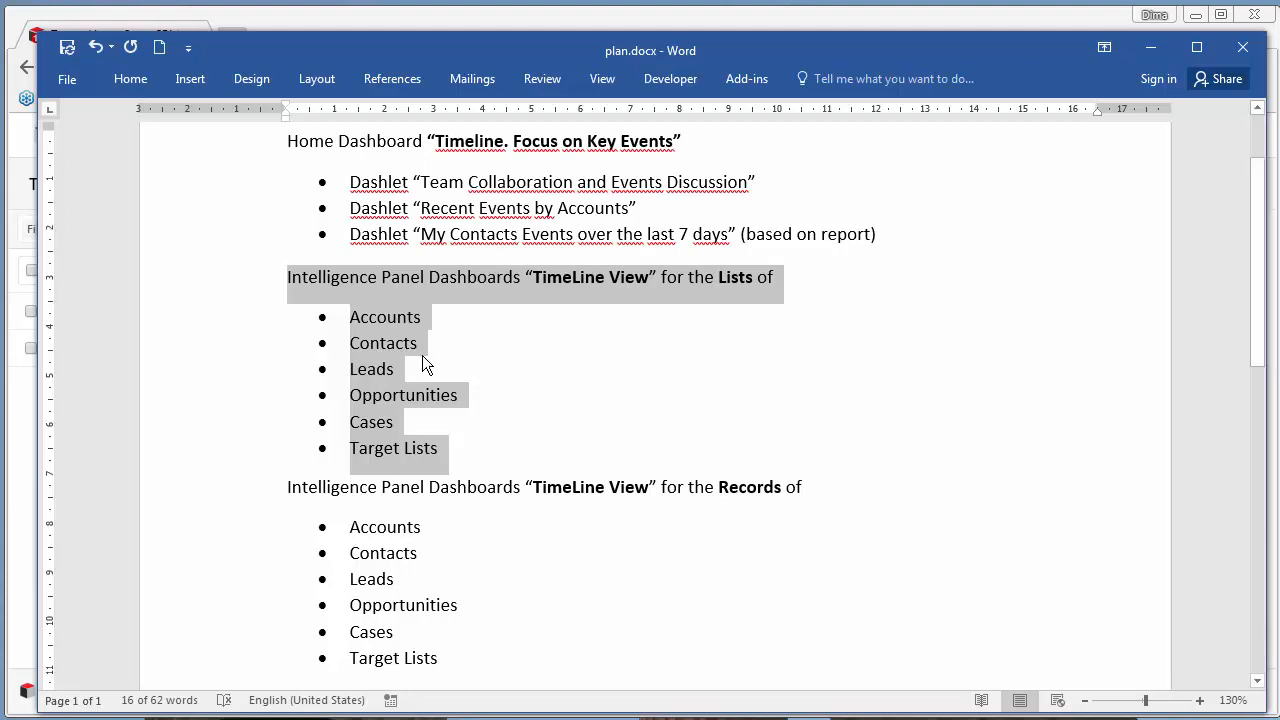
left_click(262, 497)
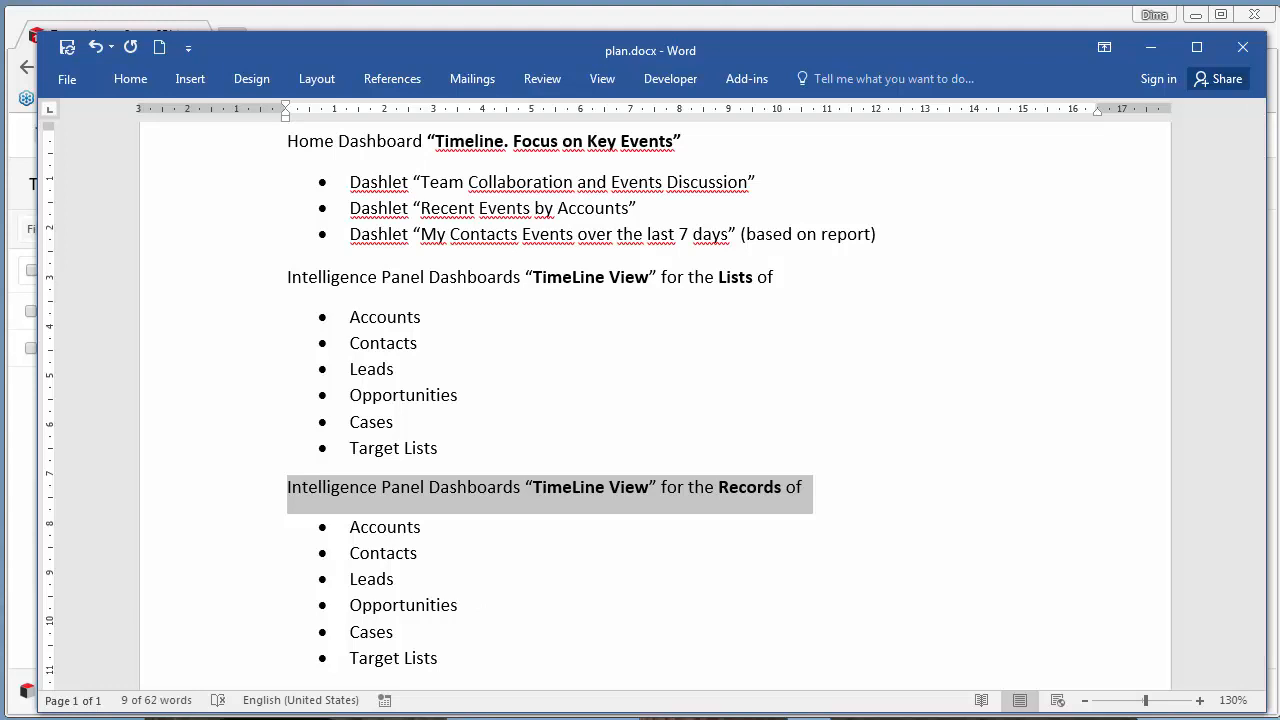
- Switch back to SugarCRM in Chrome and open the XYZ Funding Inc record from the Accounts module
key("alt+Tab")
left_click_drag(791, 47, 0, 110)
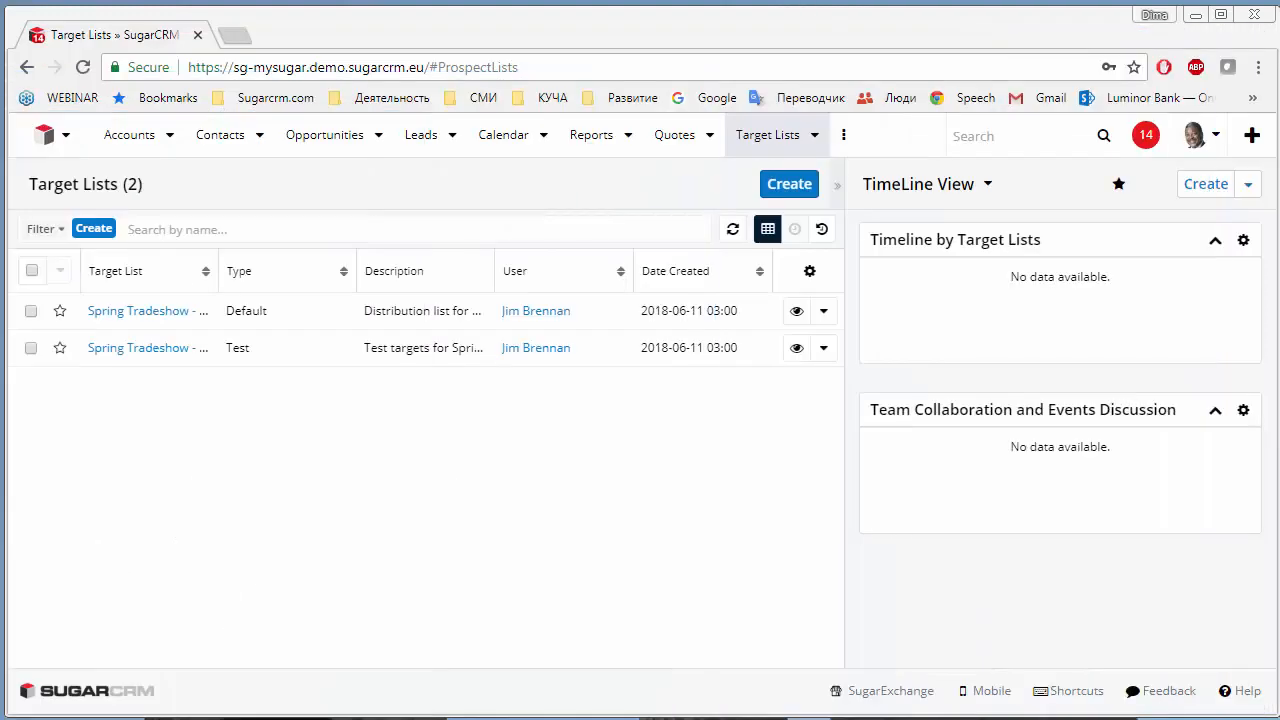
left_click(125, 134)
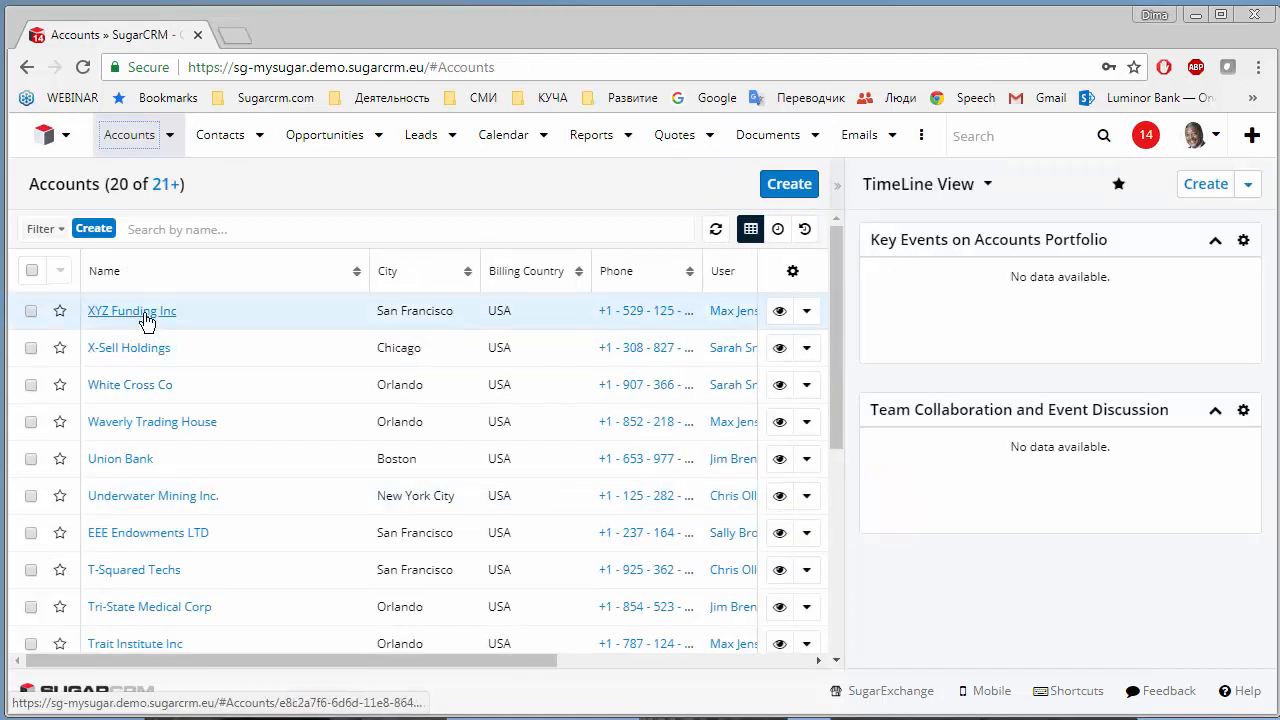
left_click(143, 313)
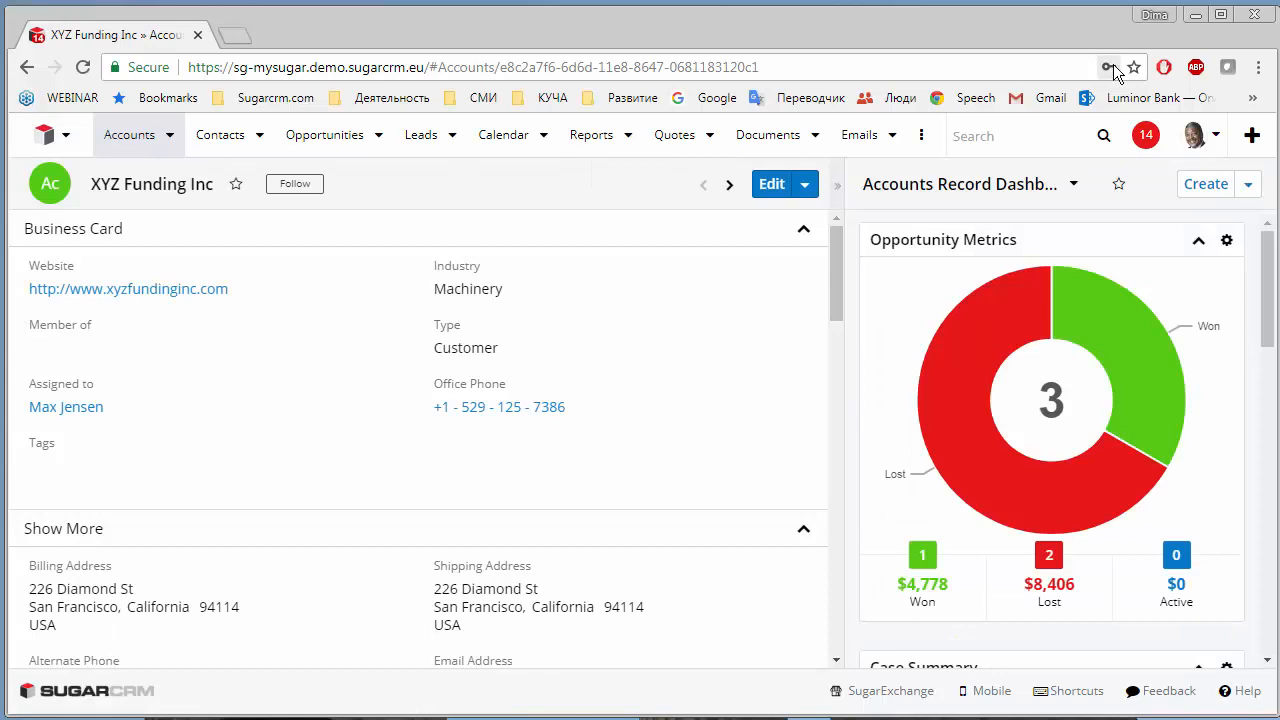
- Create a new dashboard titled "TimeLine View" for the Accounts record view
left_click(1068, 181)
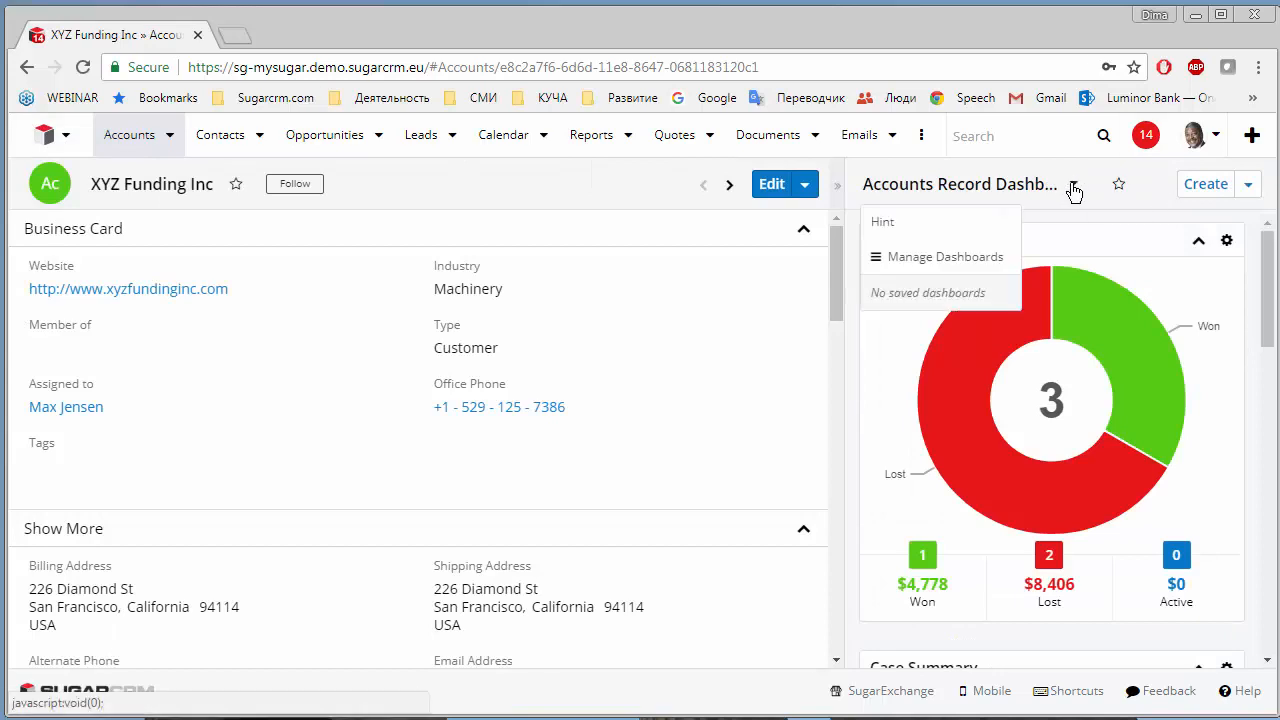
left_click(1204, 184)
left_click(979, 184)
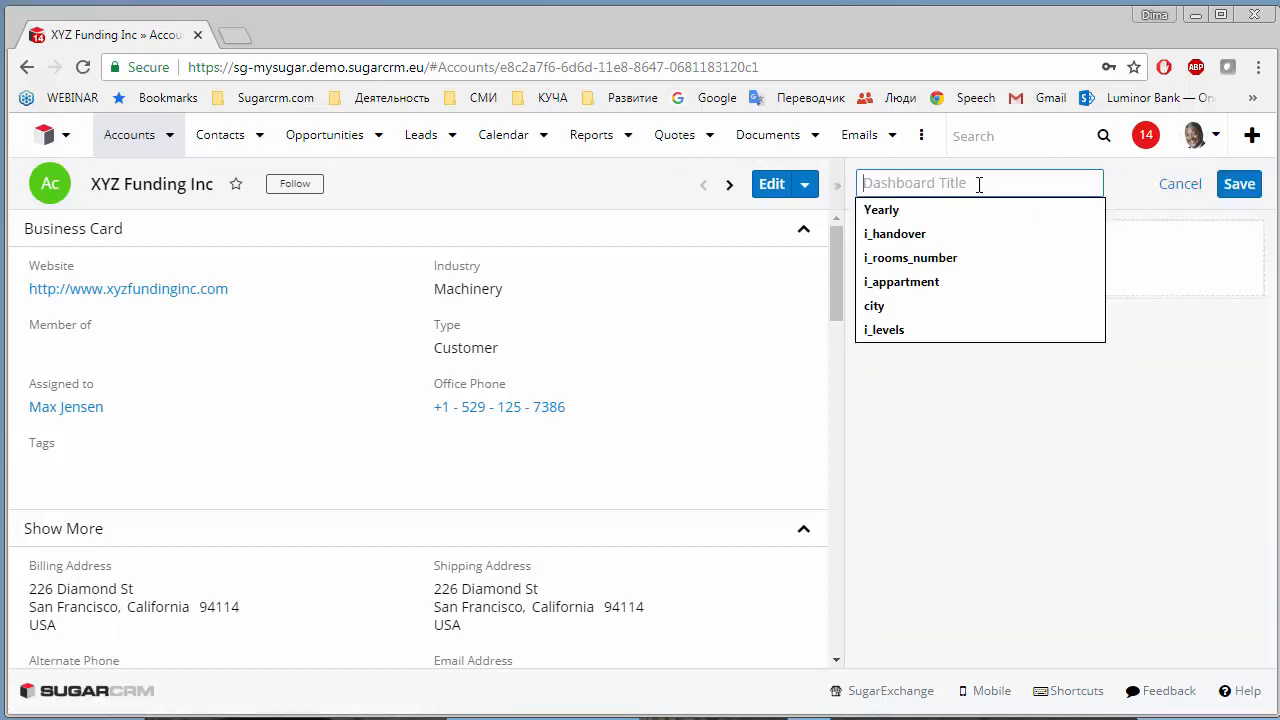
type("TimeLine View")
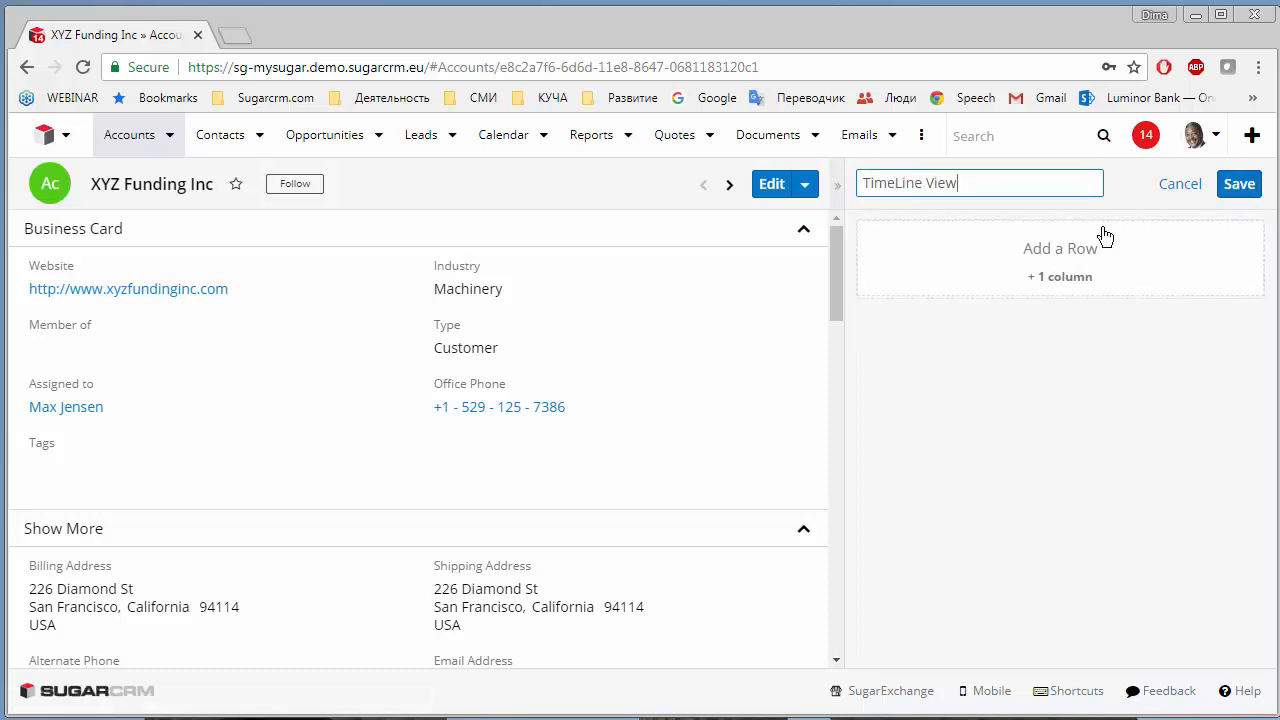
- Add a one-column row with a My Timeline dashlet titled "Key Events", and save the Accounts record dashboard
left_click(1096, 243)
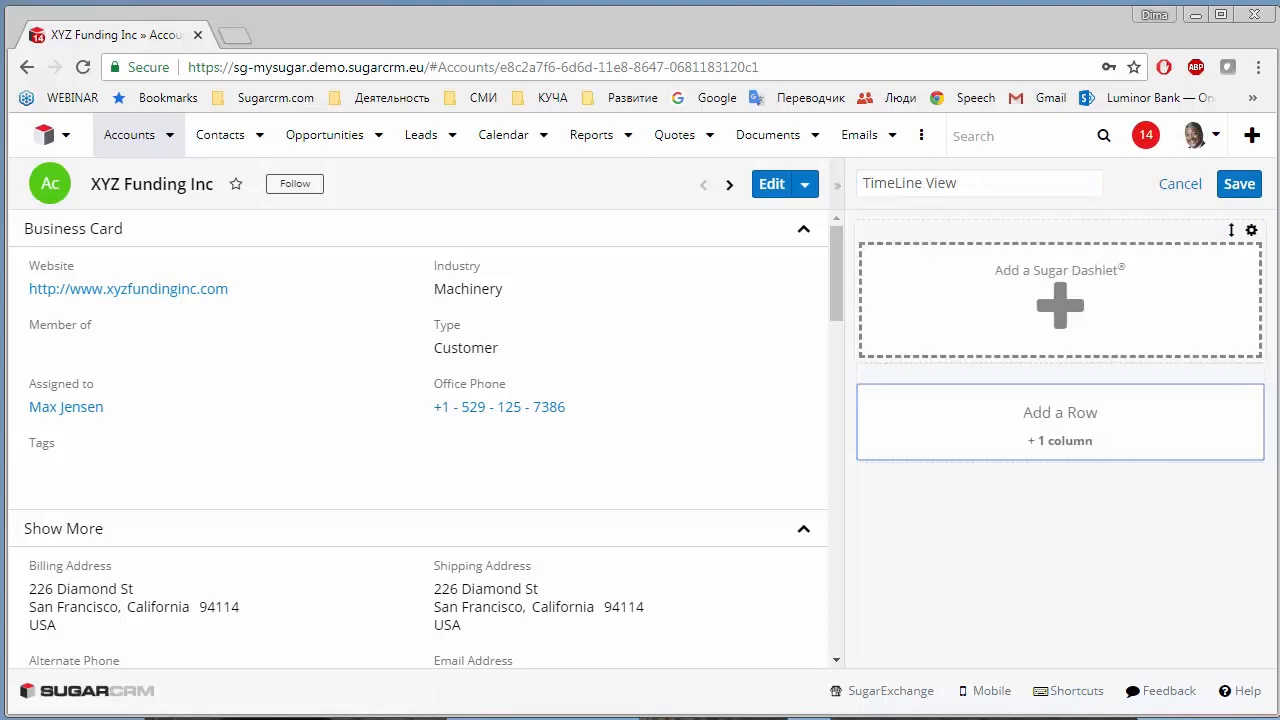
left_click(1001, 292)
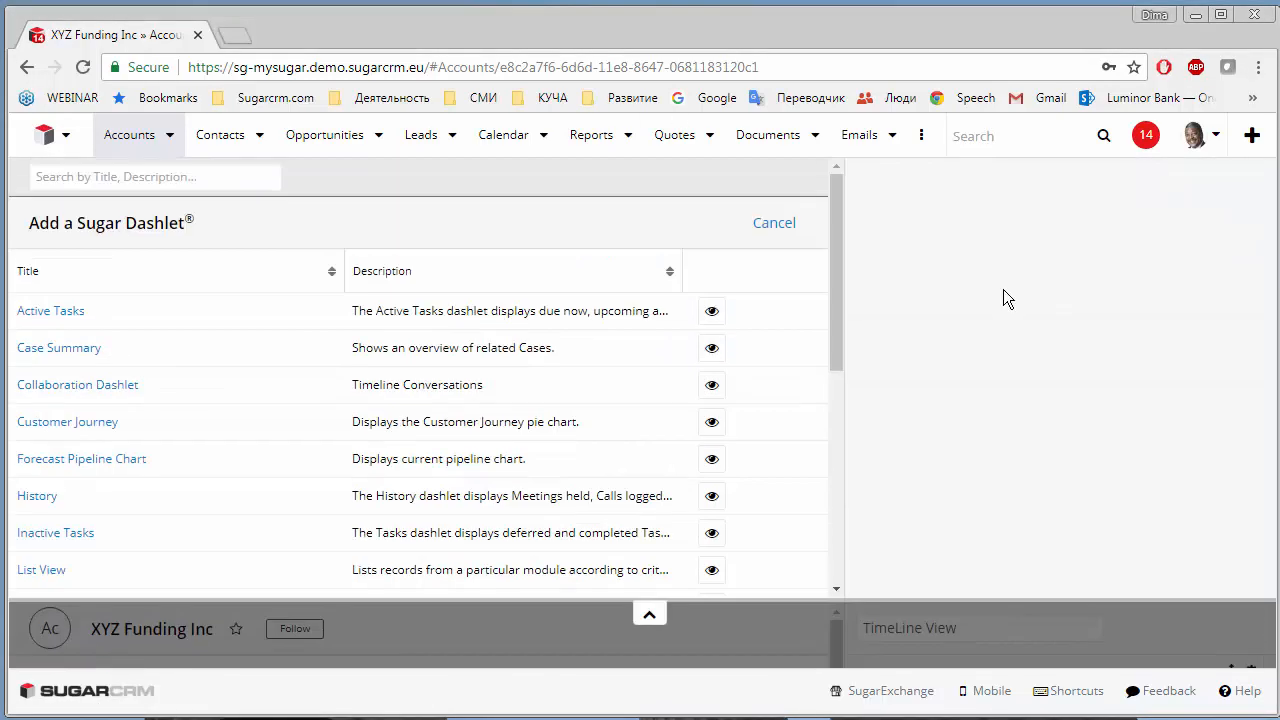
scroll(40, 530, "down", 2)
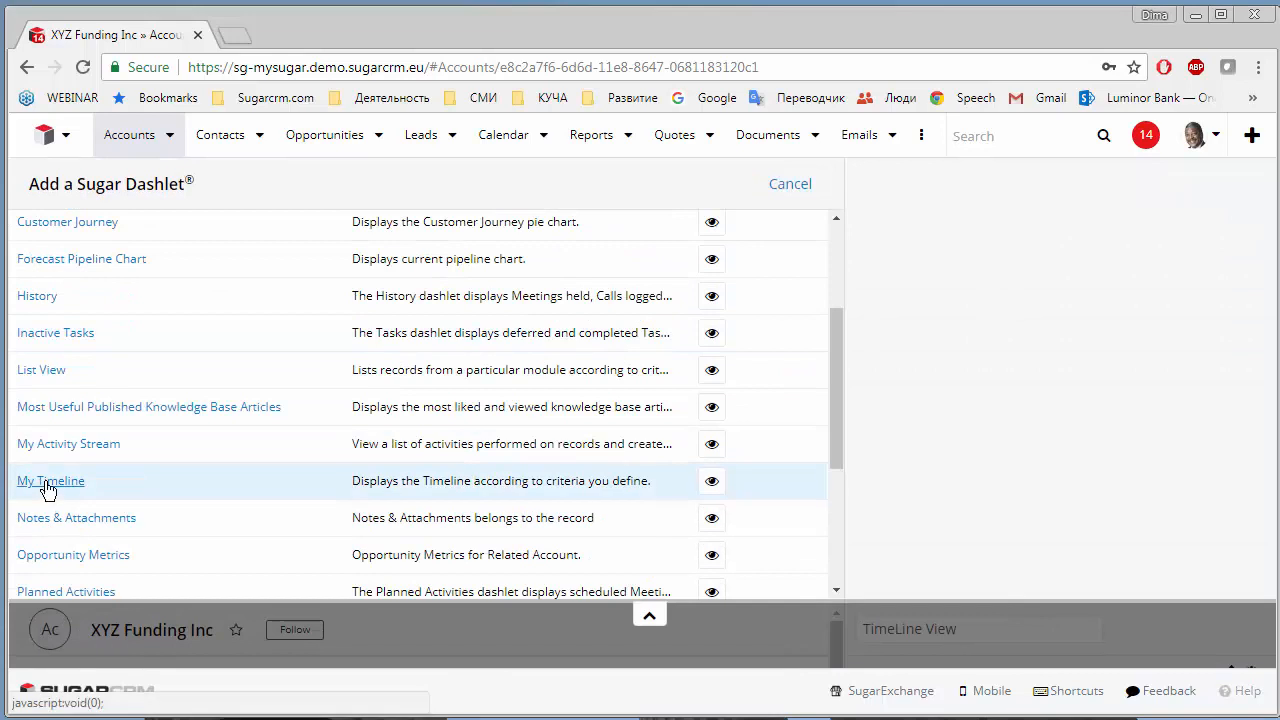
left_click(48, 481)
triple_click(143, 184)
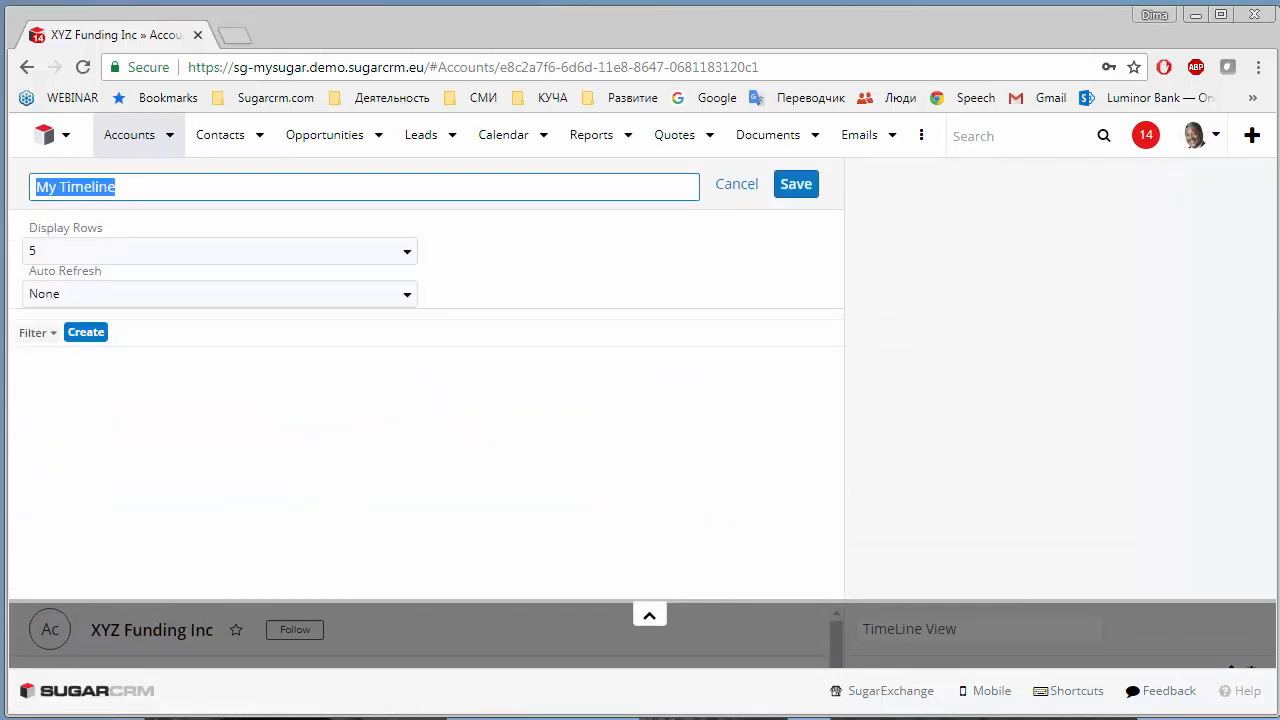
type("Key Events")
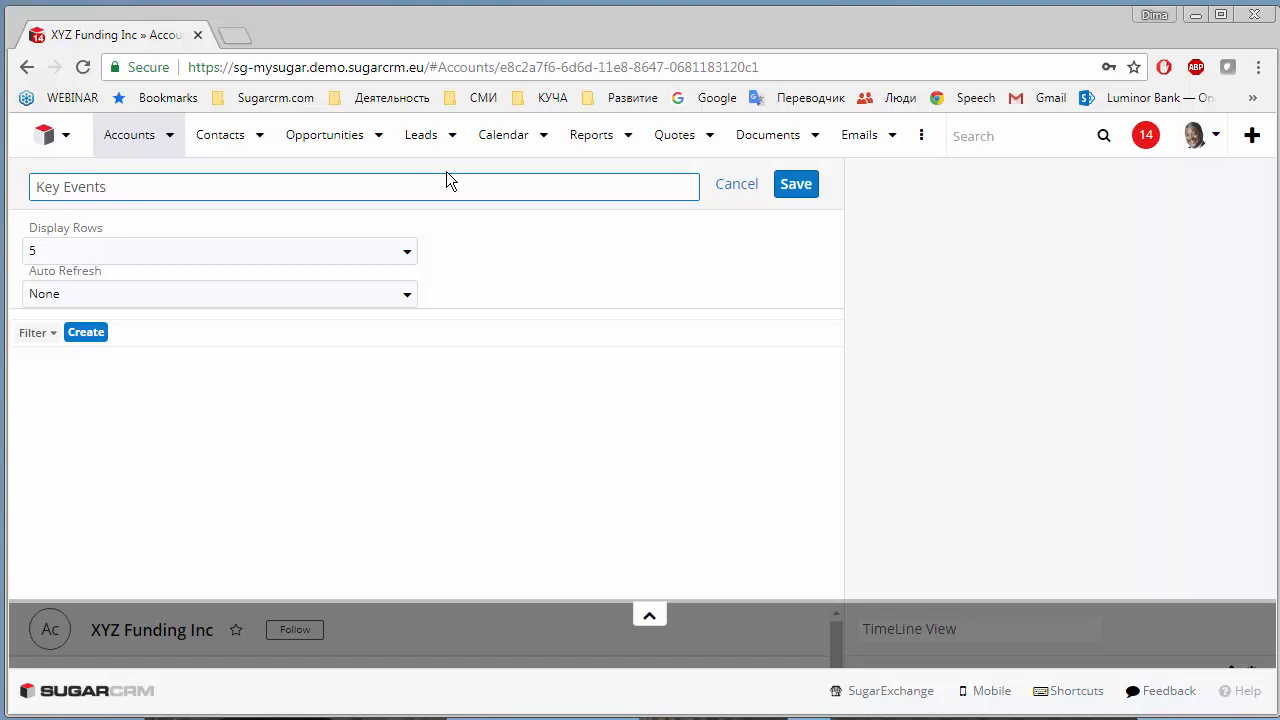
left_click(798, 190)
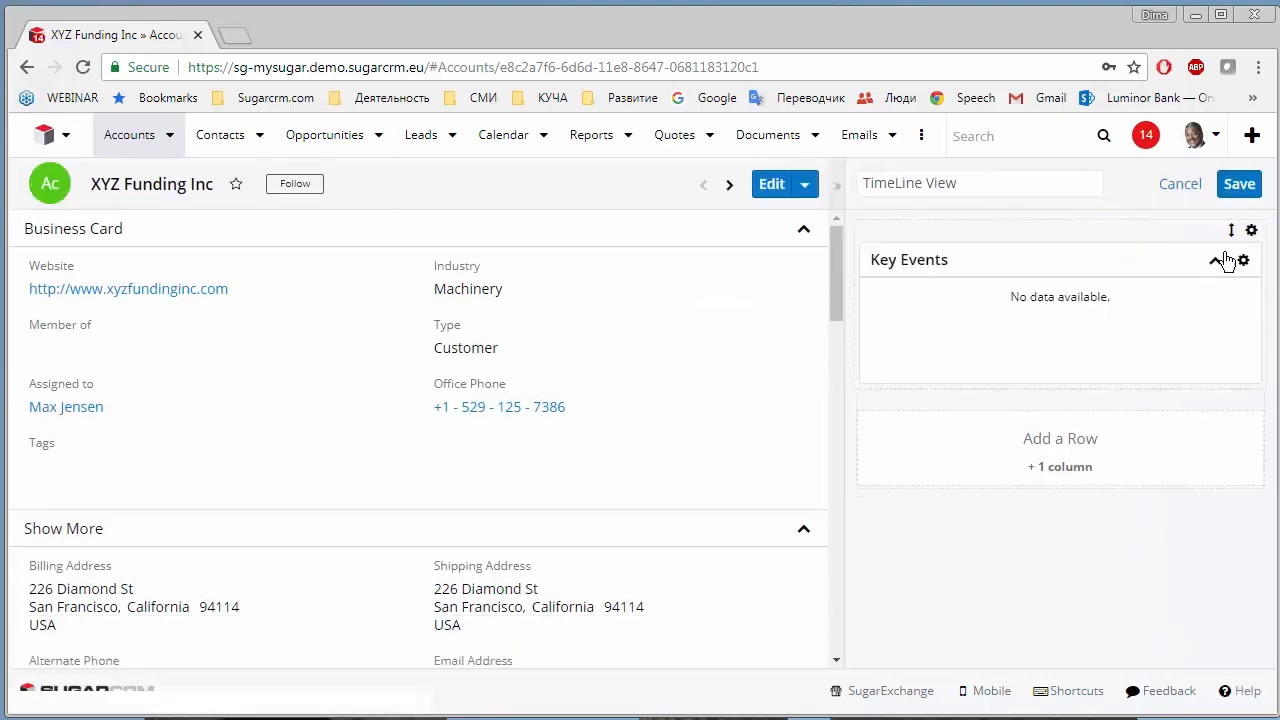
left_click(1242, 184)
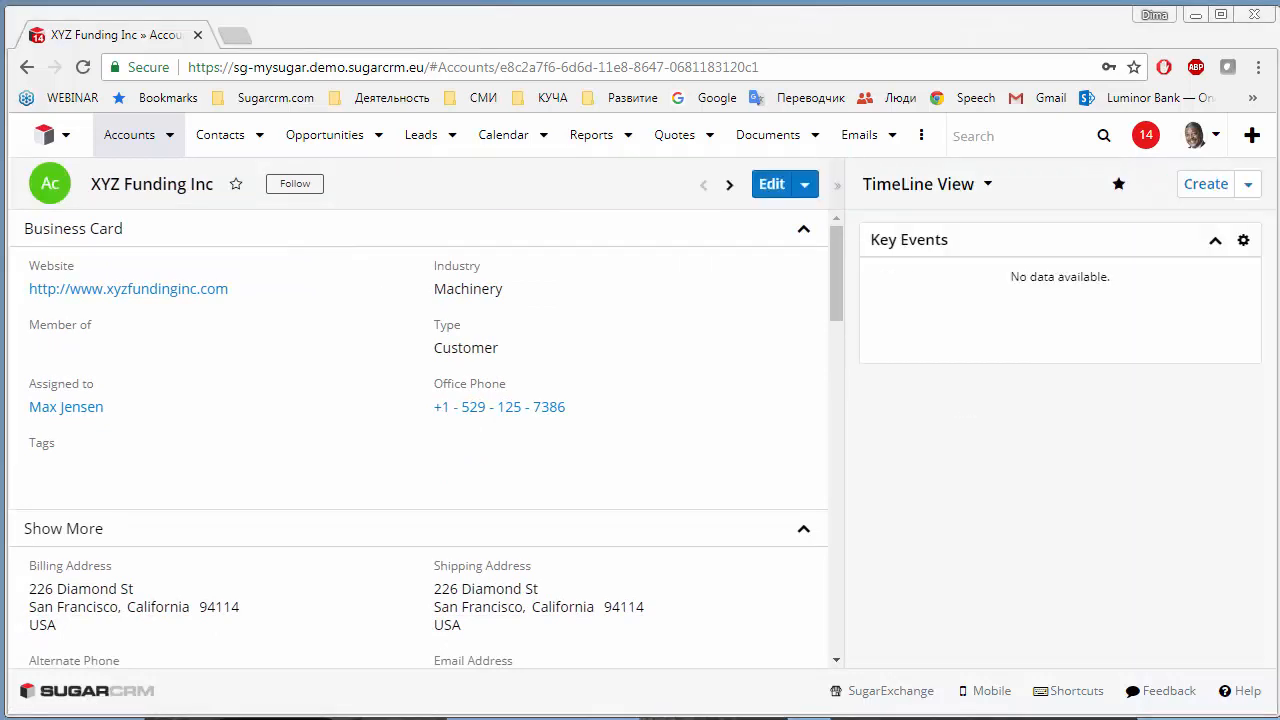
- Open the first record in the Contacts list and create a new dashboard titled "TimeLine View" for it
left_click(218, 137)
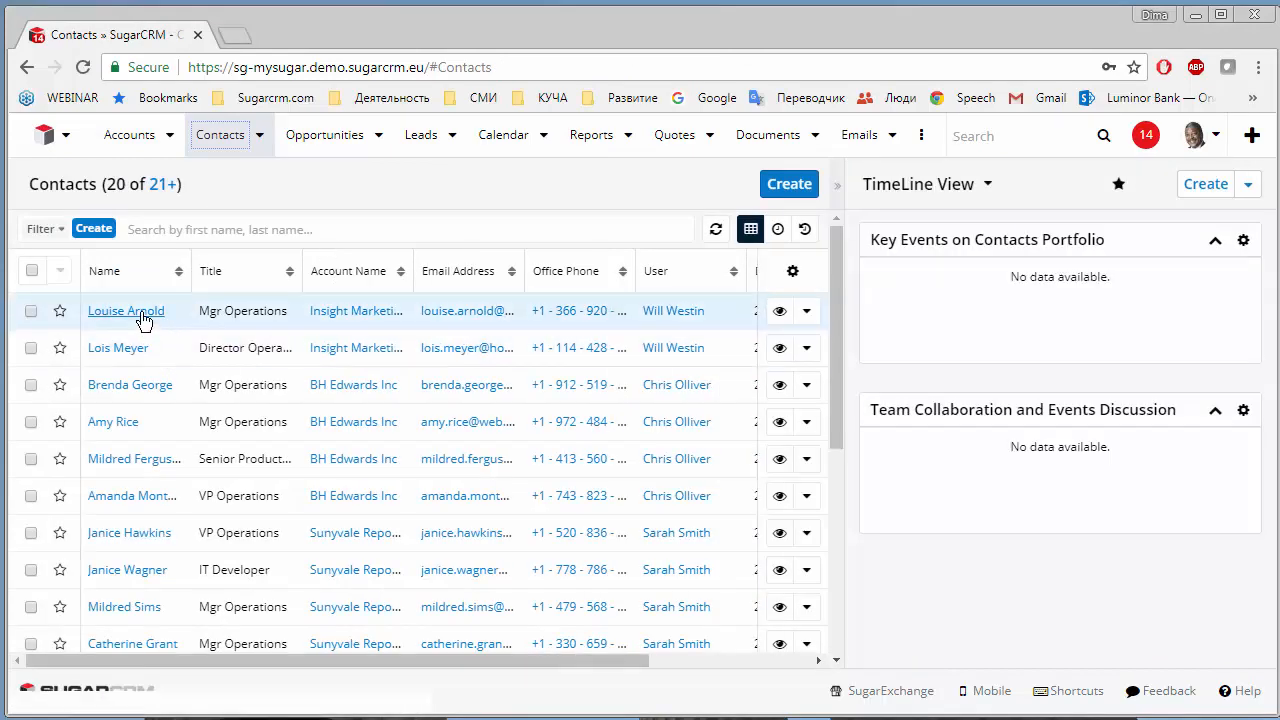
left_click(140, 312)
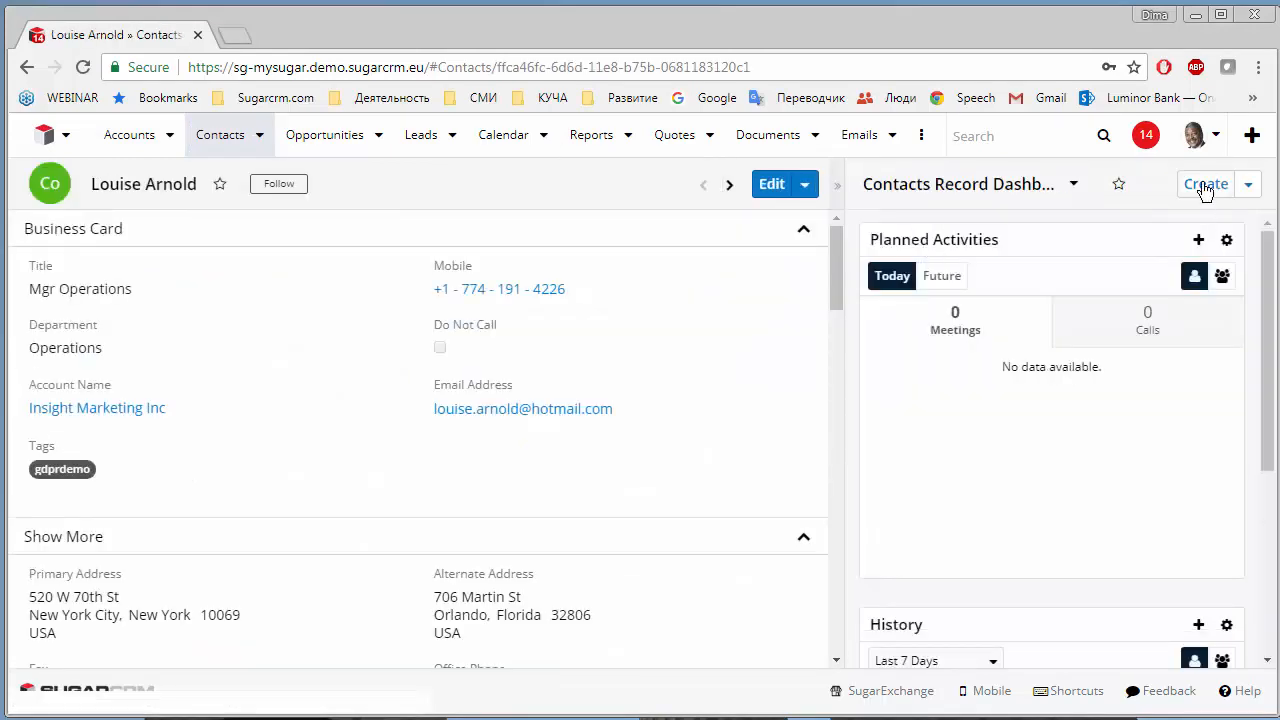
left_click(1207, 184)
left_click(1038, 180)
type("T")
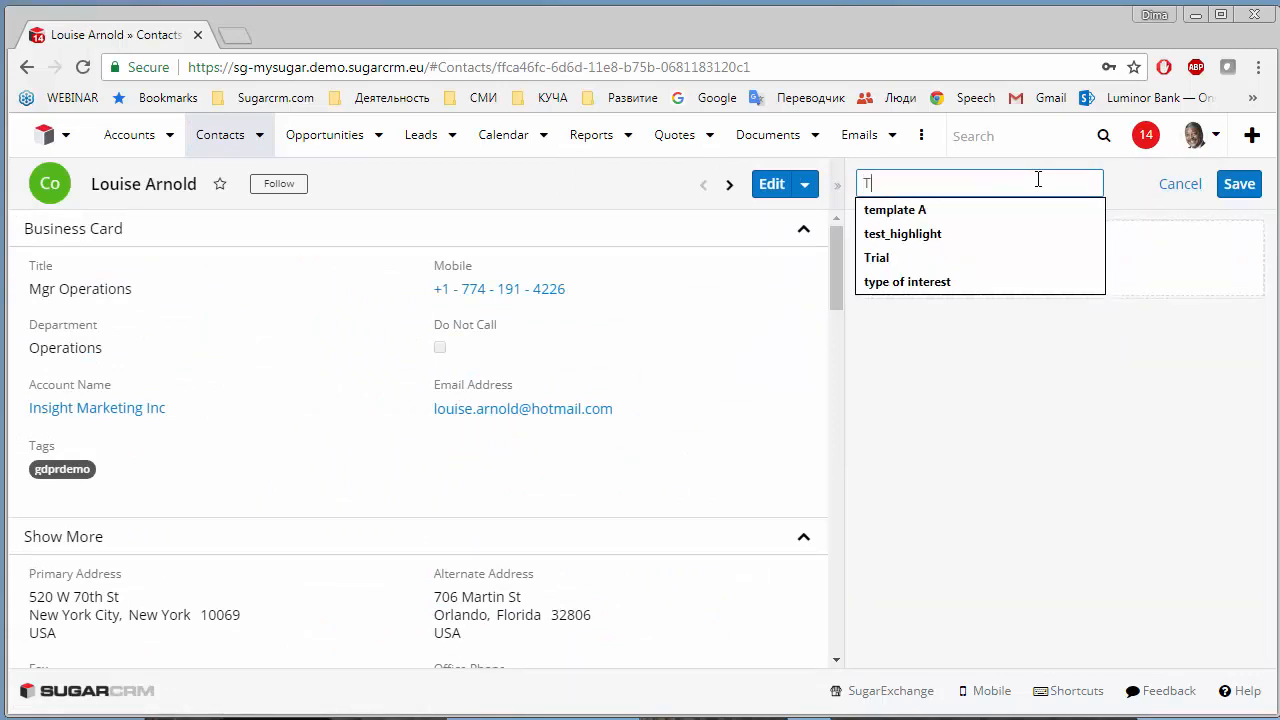
type("imeLine View")
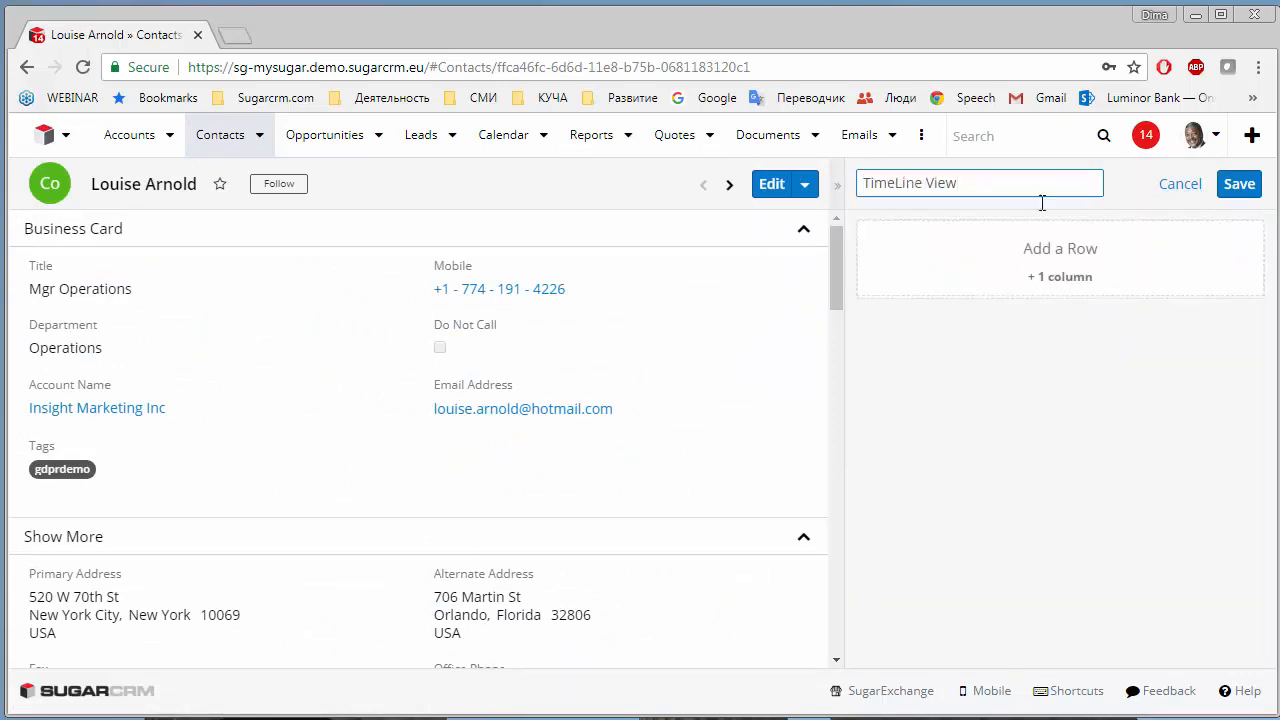
- Add a one-column row with a My Timeline dashlet titled "Key Events", and save the Contacts record dashboard
left_click(1034, 266)
left_click(1029, 314)
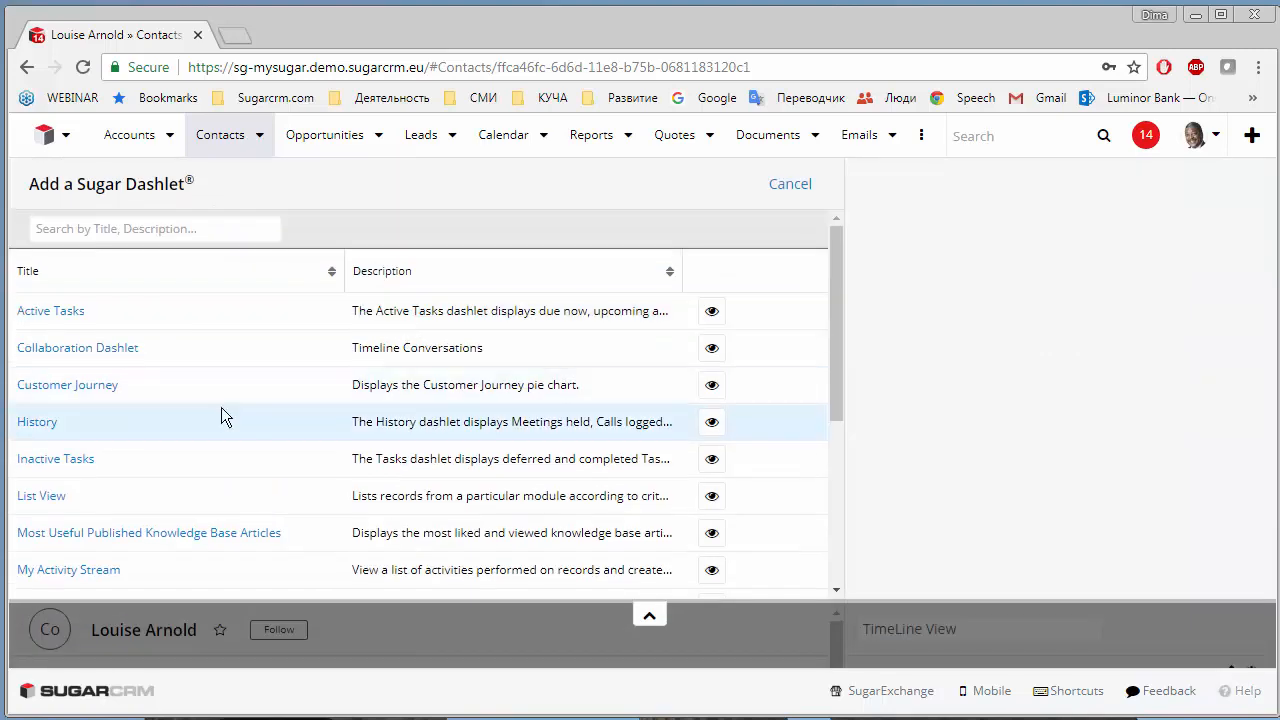
scroll(150, 480, "down", 2)
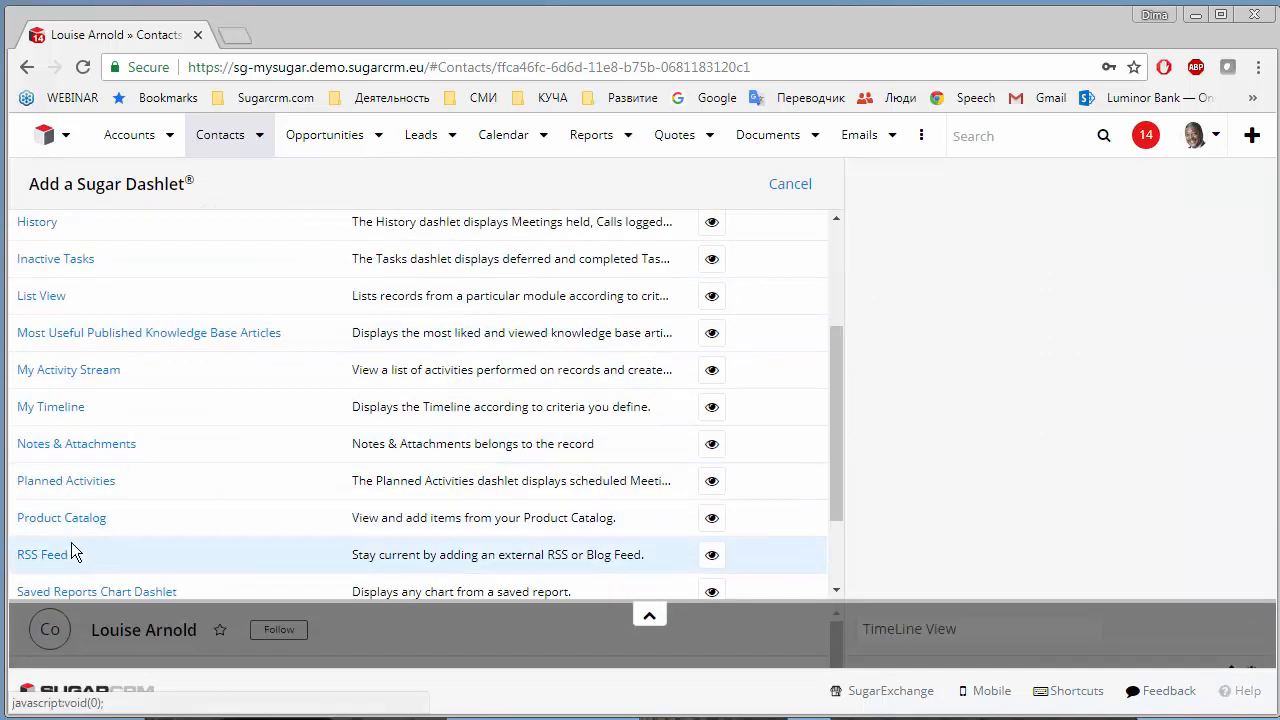
left_click(40, 408)
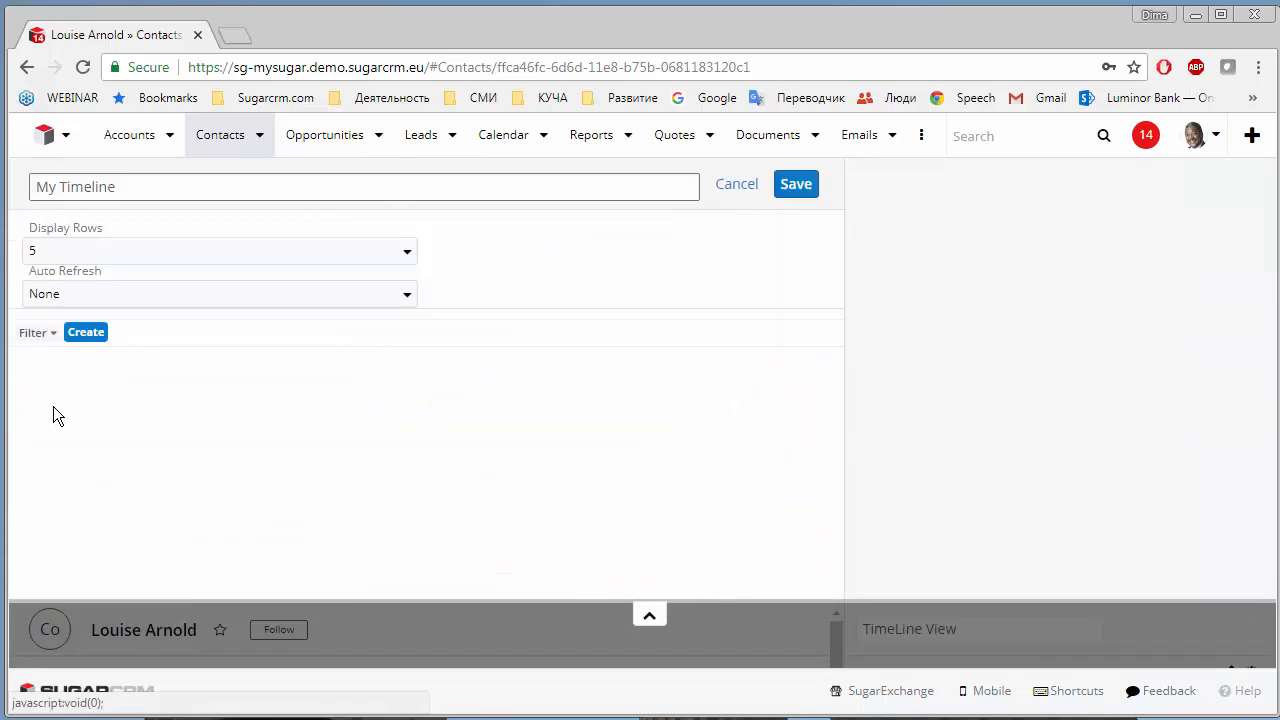
triple_click(245, 193)
type("Key Events")
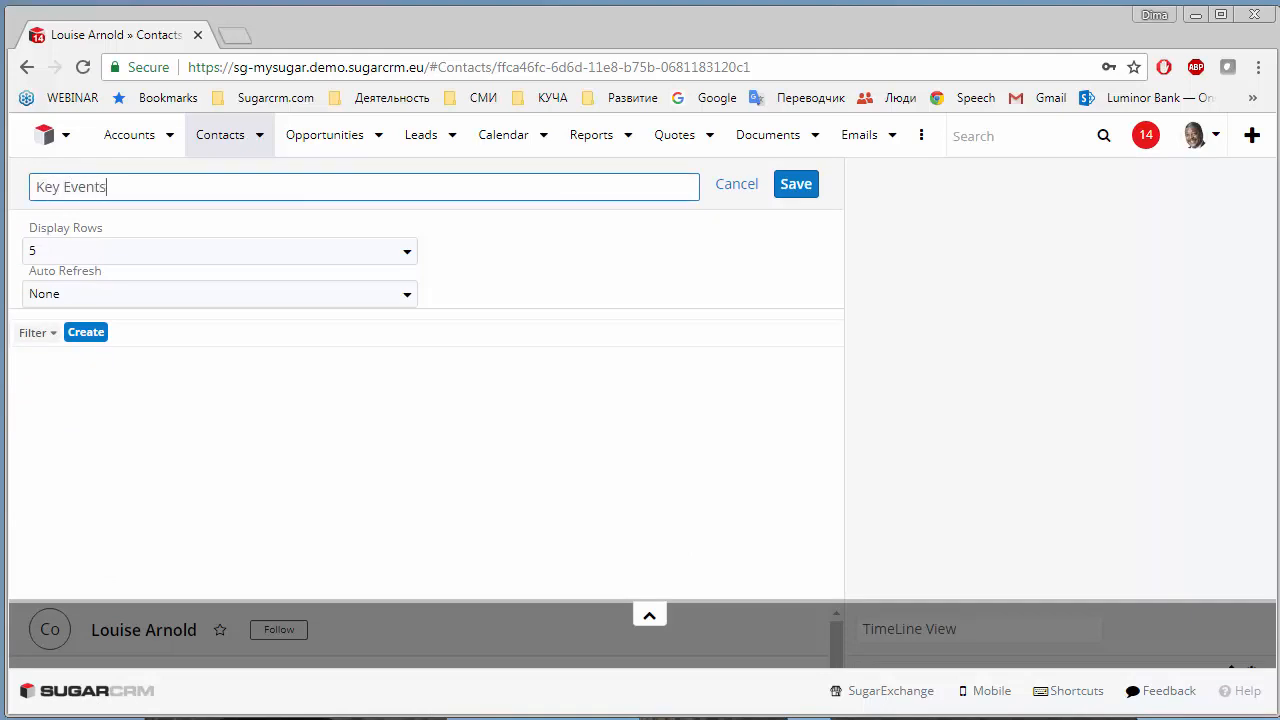
left_click(796, 184)
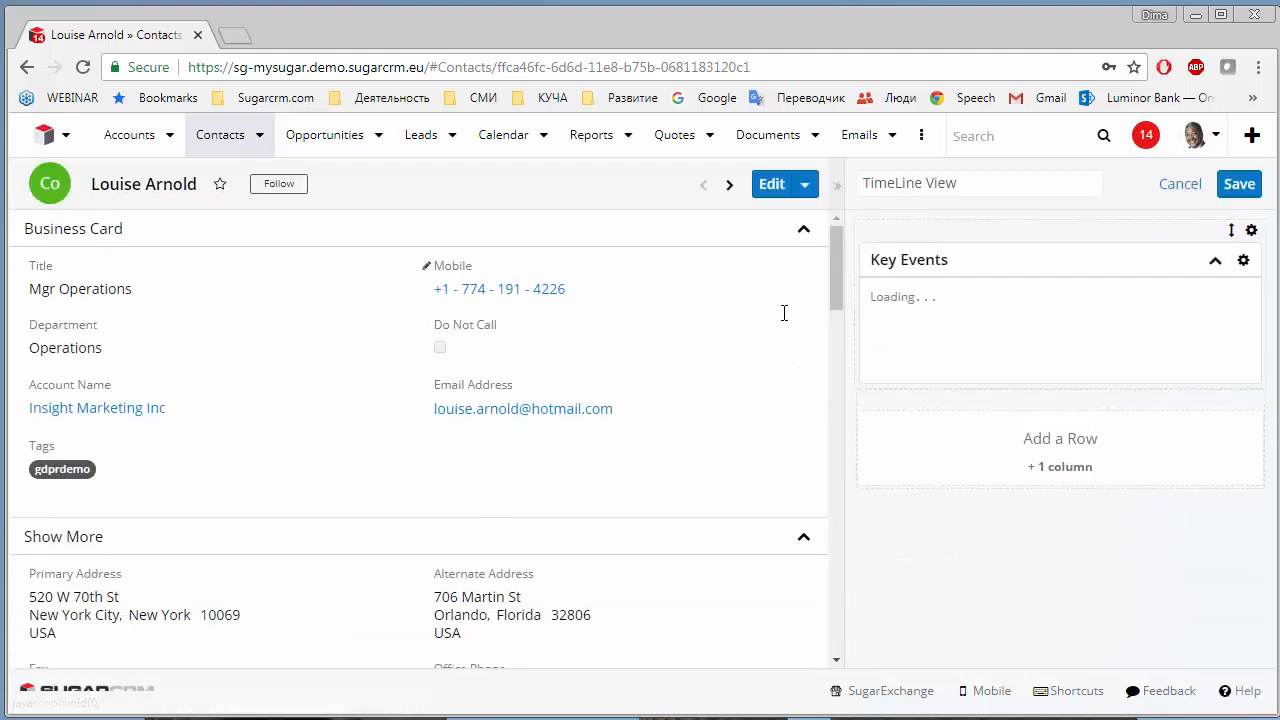
left_click(1232, 187)
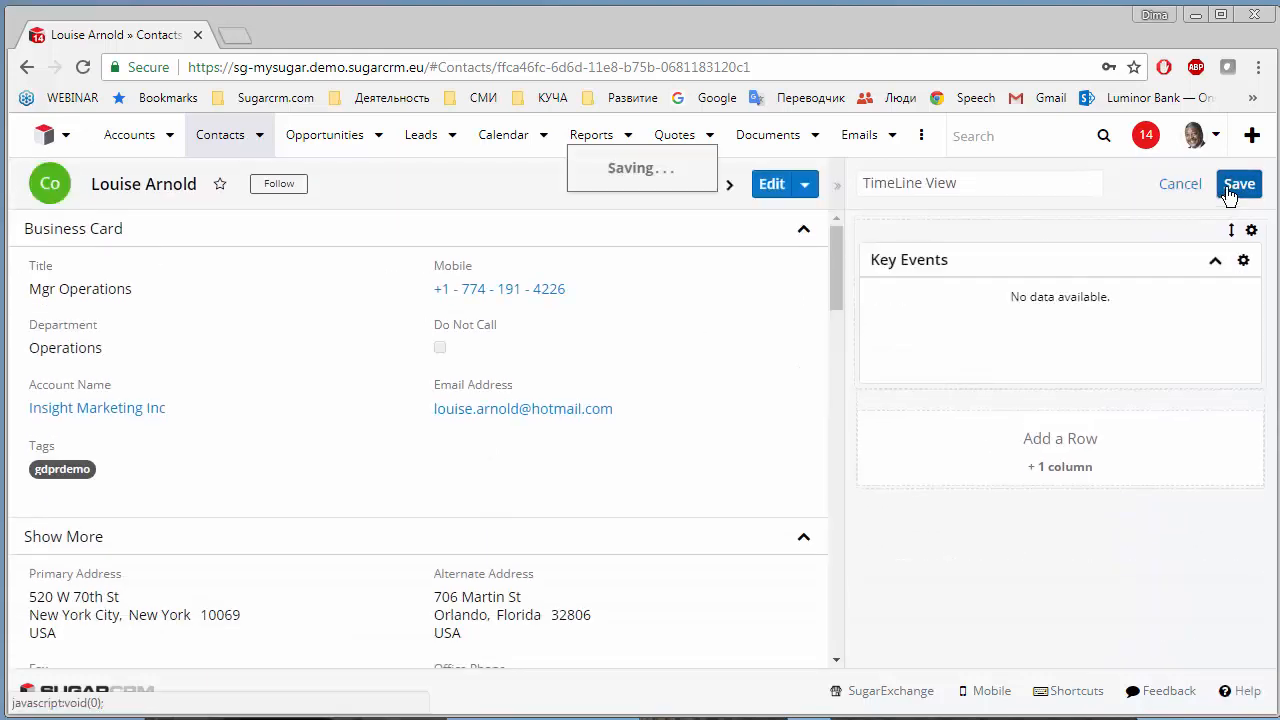
- Open the first record in the Opportunities list and create a new dashboard titled "TimeLine View" for it
left_click(329, 138)
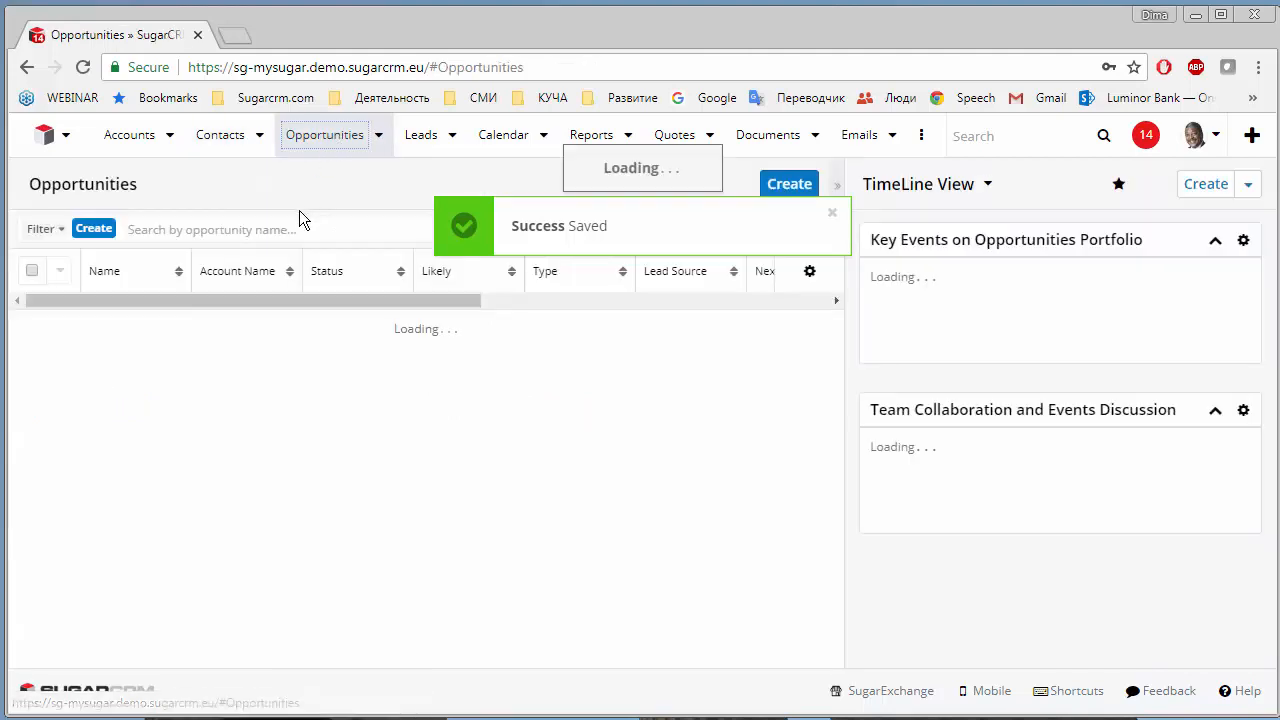
left_click(135, 312)
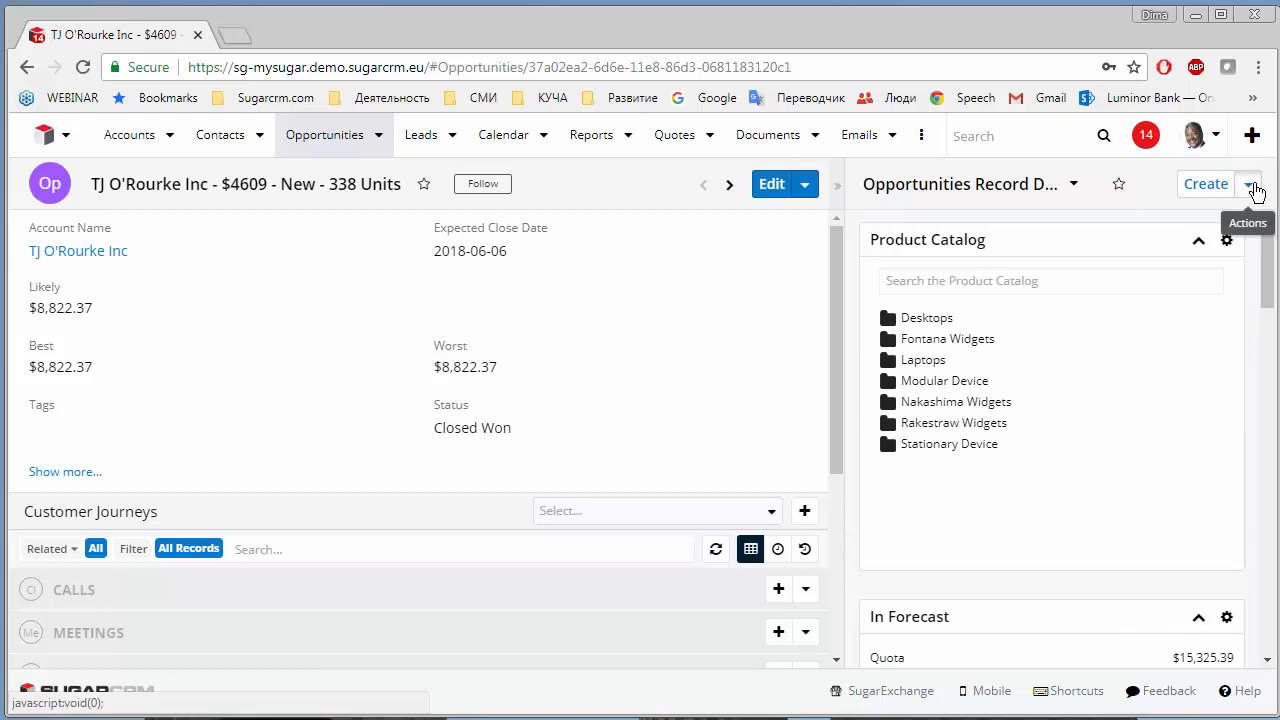
left_click(1251, 184)
left_click(1205, 184)
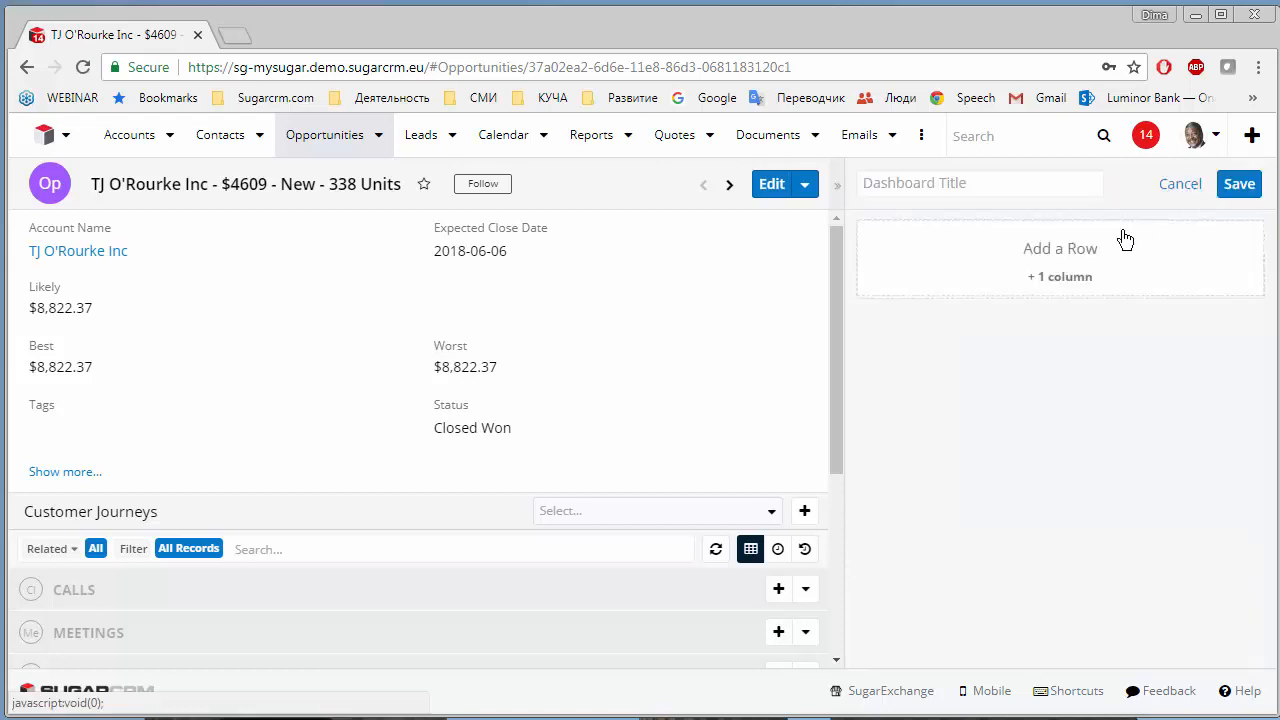
left_click(987, 183)
type("TimeLine View")
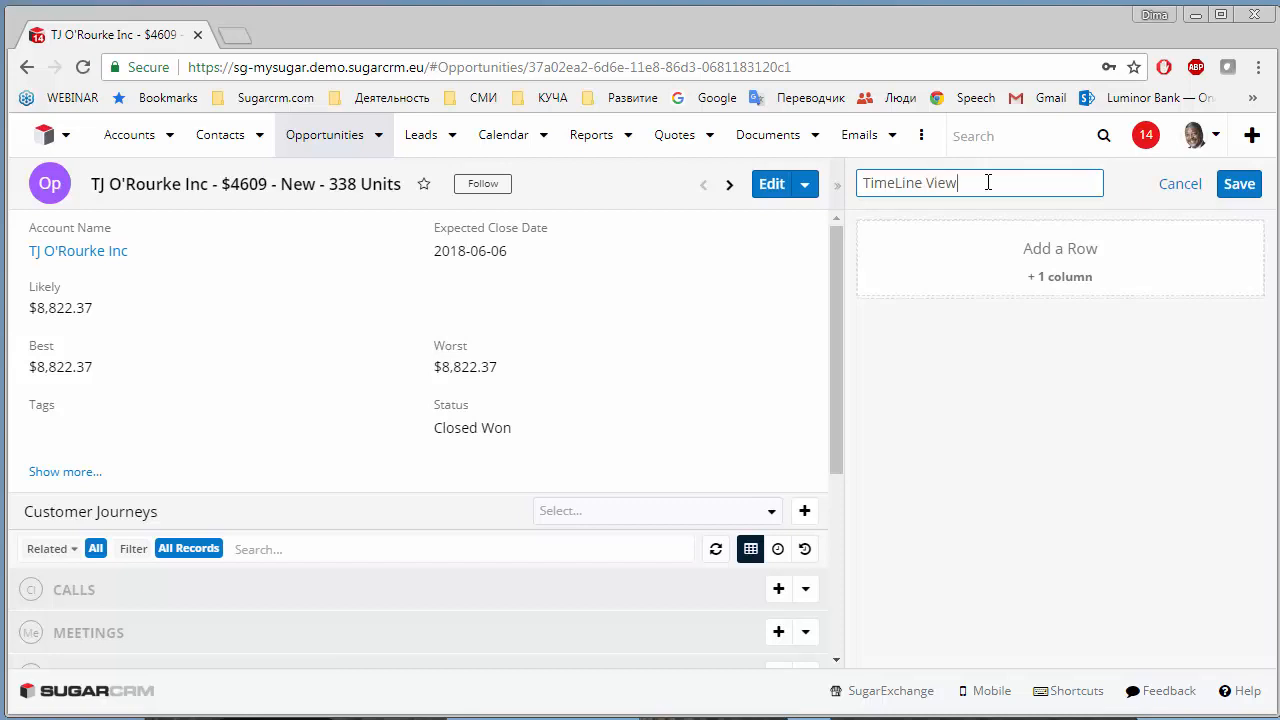
- Add a one-column row with a My Timeline dashlet titled "Key Events", and save the Opportunities record dashboard
left_click(974, 249)
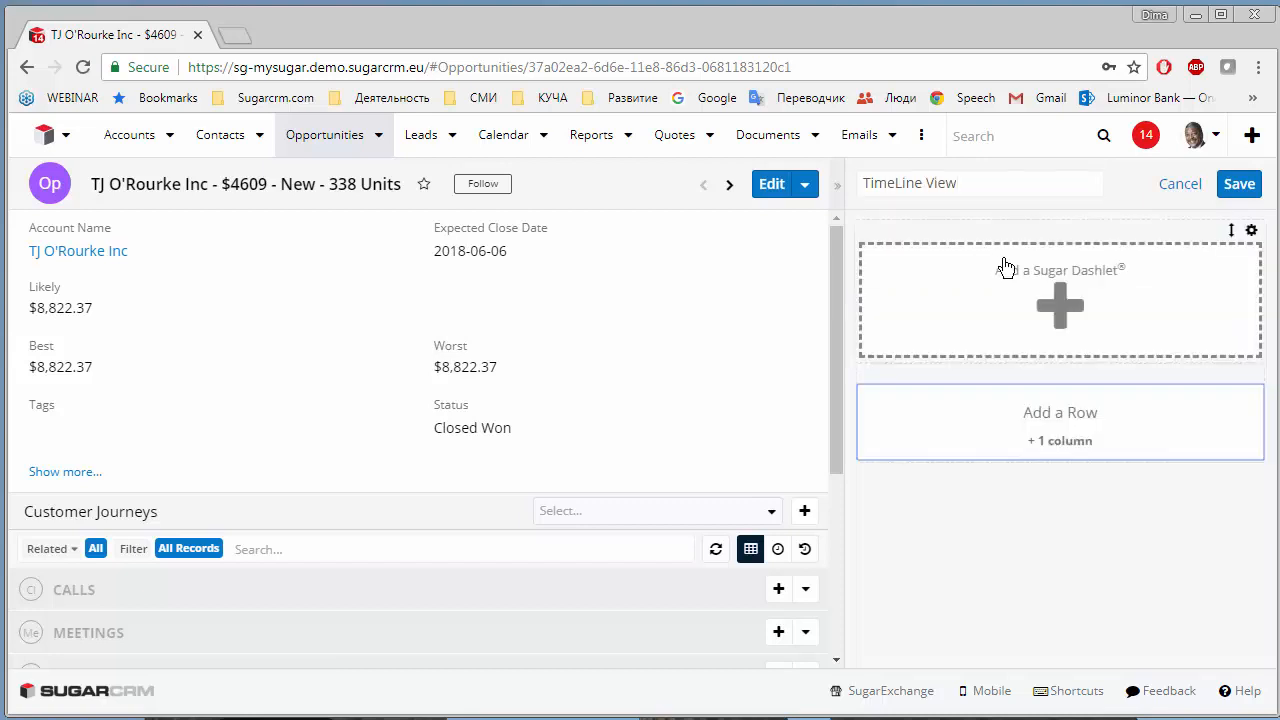
left_click(894, 289)
scroll(110, 500, "down", 3)
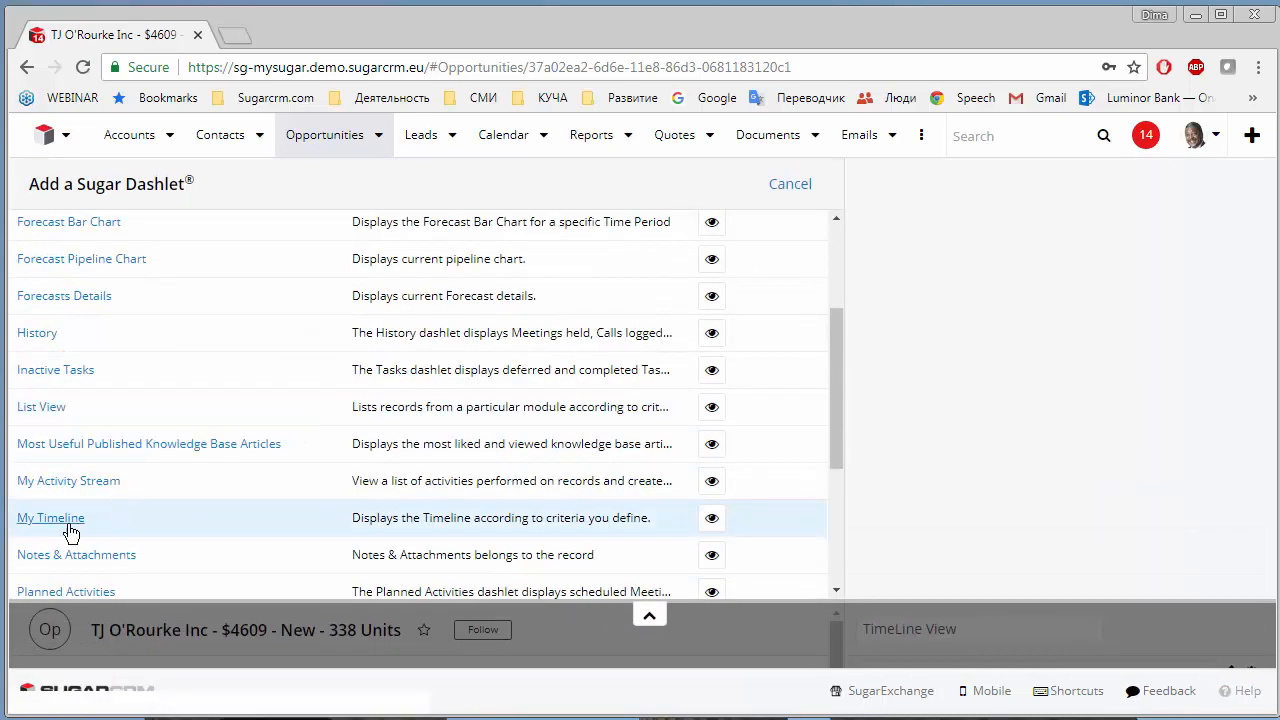
left_click(62, 523)
left_click_drag(163, 183, 33, 186)
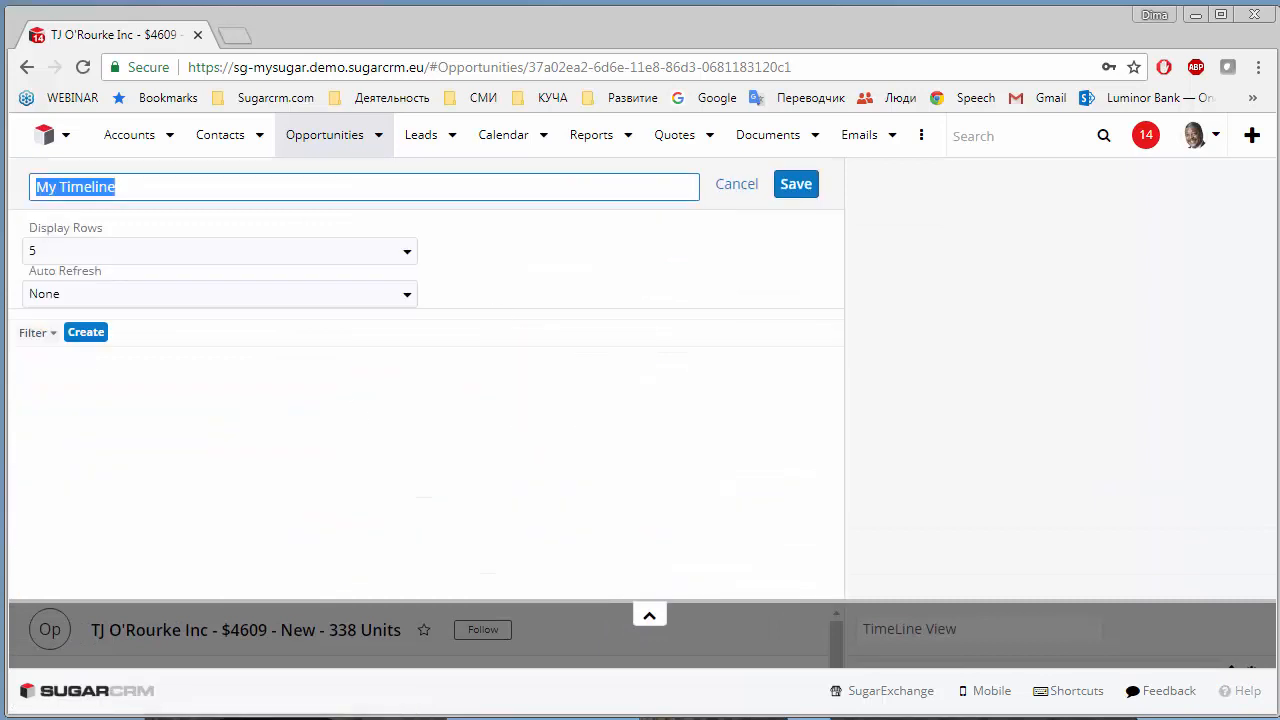
type("Key Events")
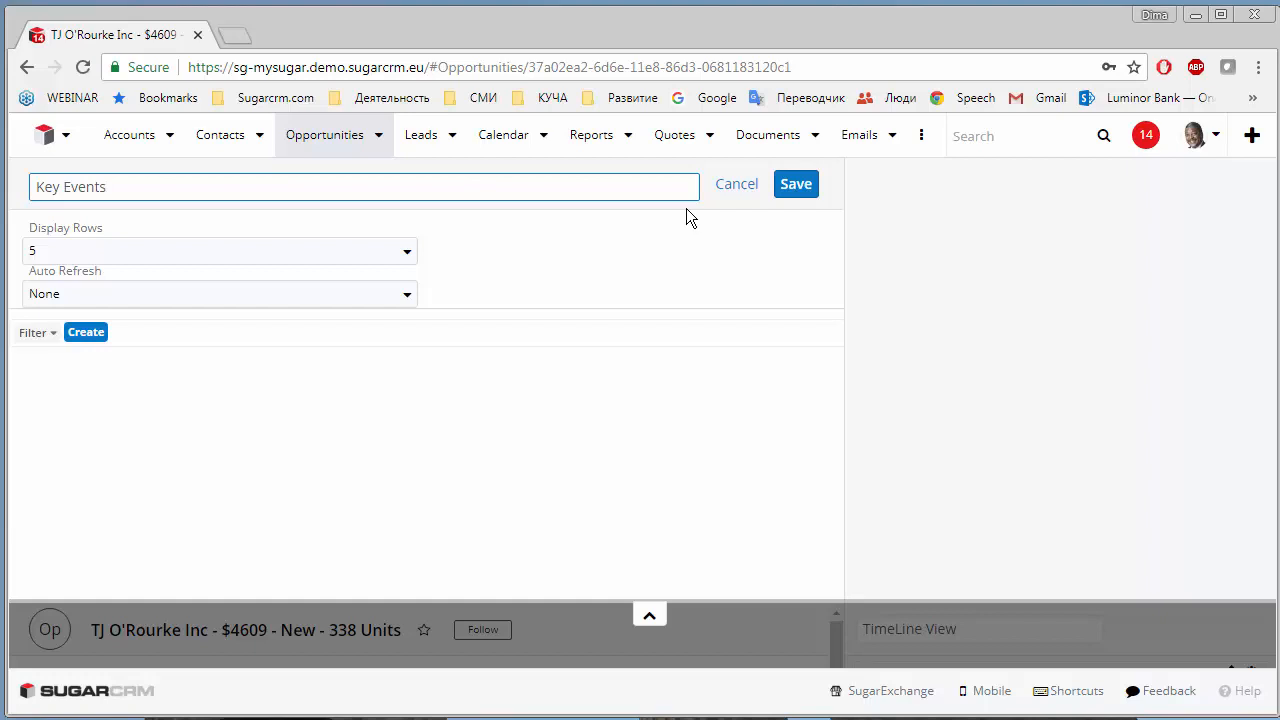
left_click(796, 184)
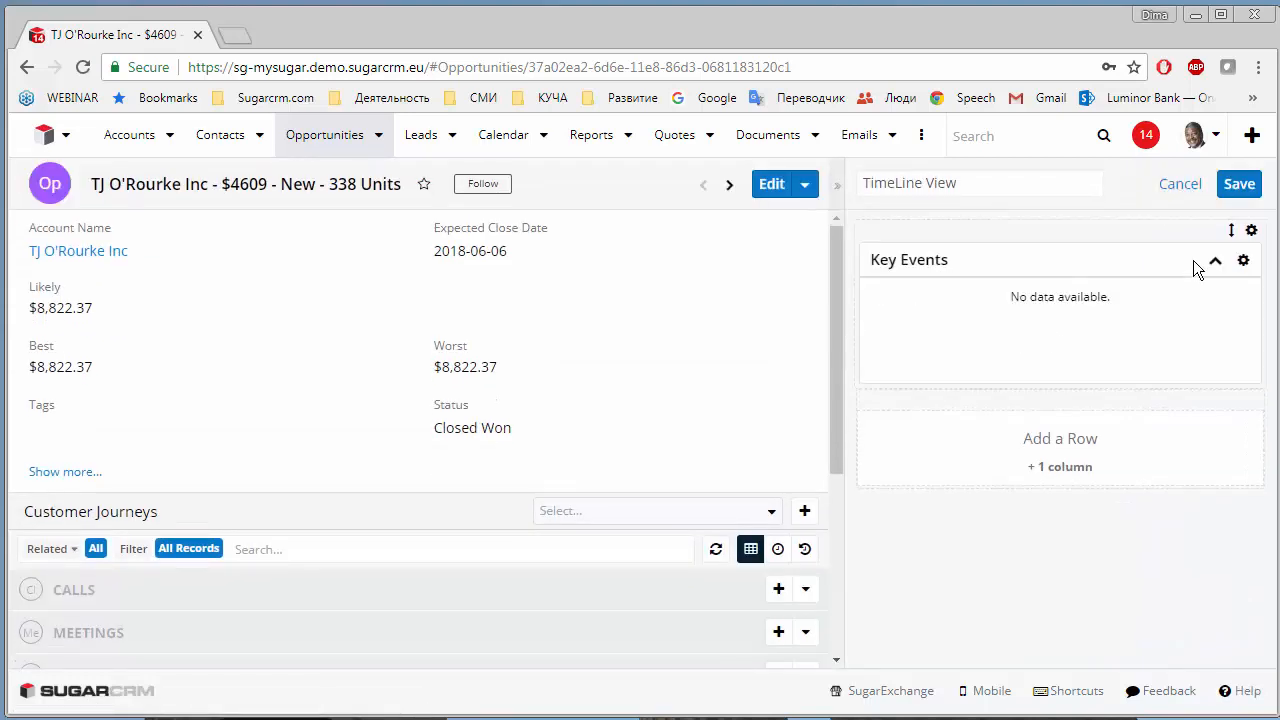
left_click(1243, 186)
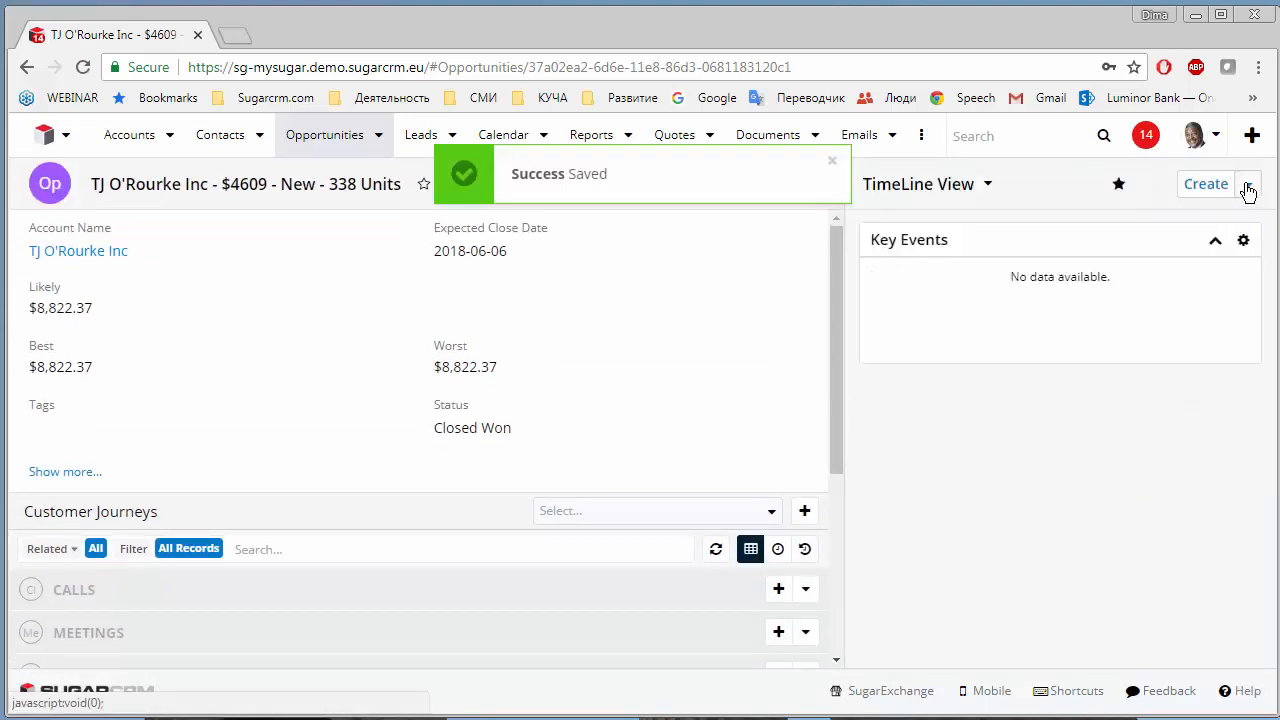
- Open the first record in the Cases list and create a new dashboard titled "TimeLine View" for it
left_click(921, 134)
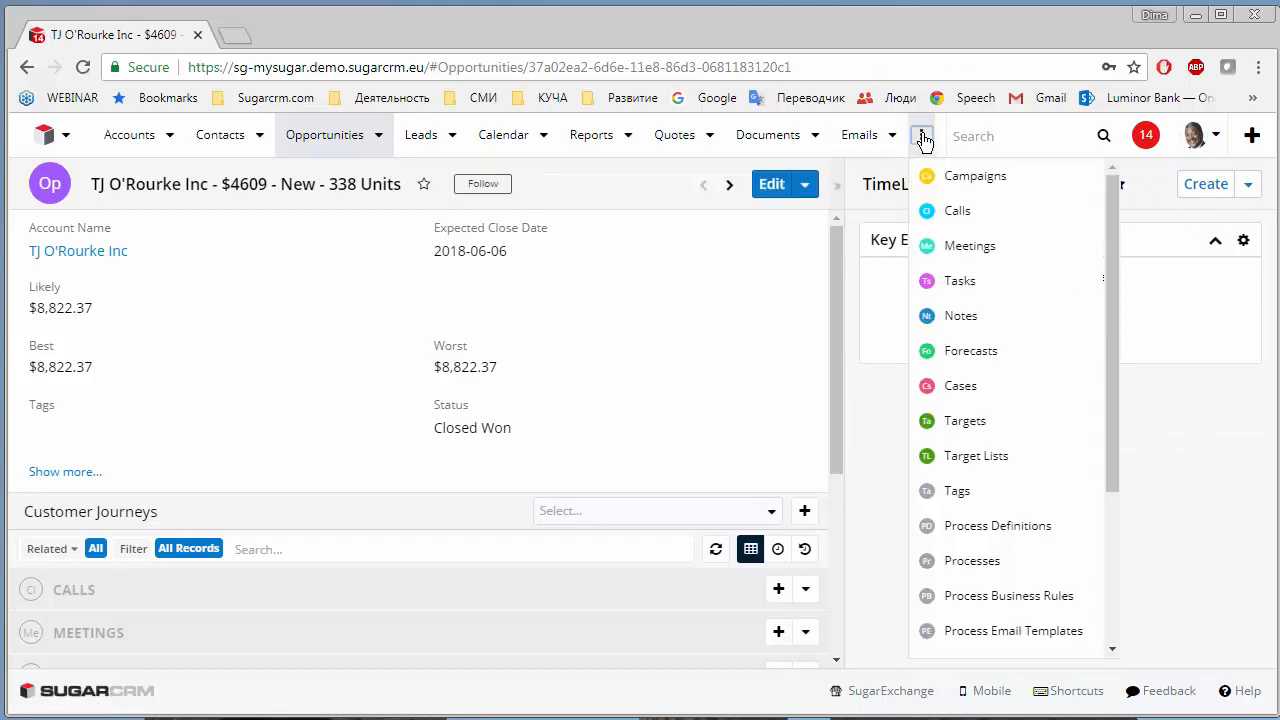
left_click(979, 400)
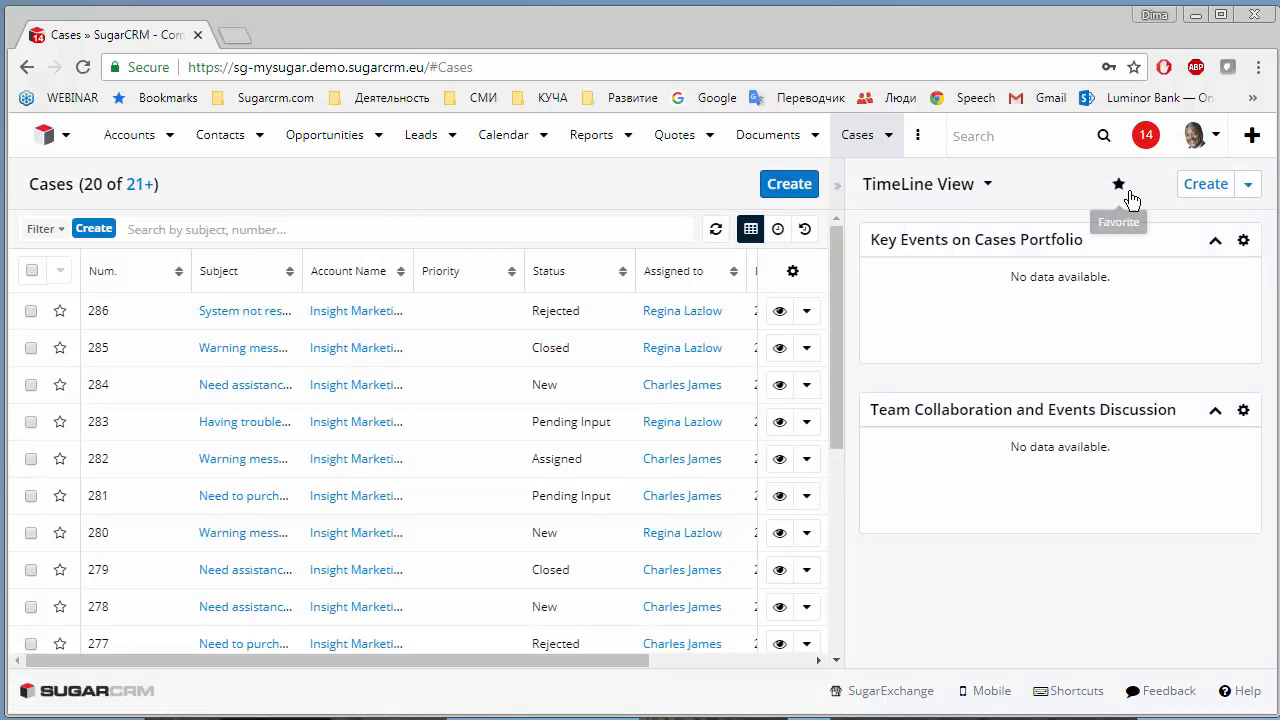
left_click(1200, 190)
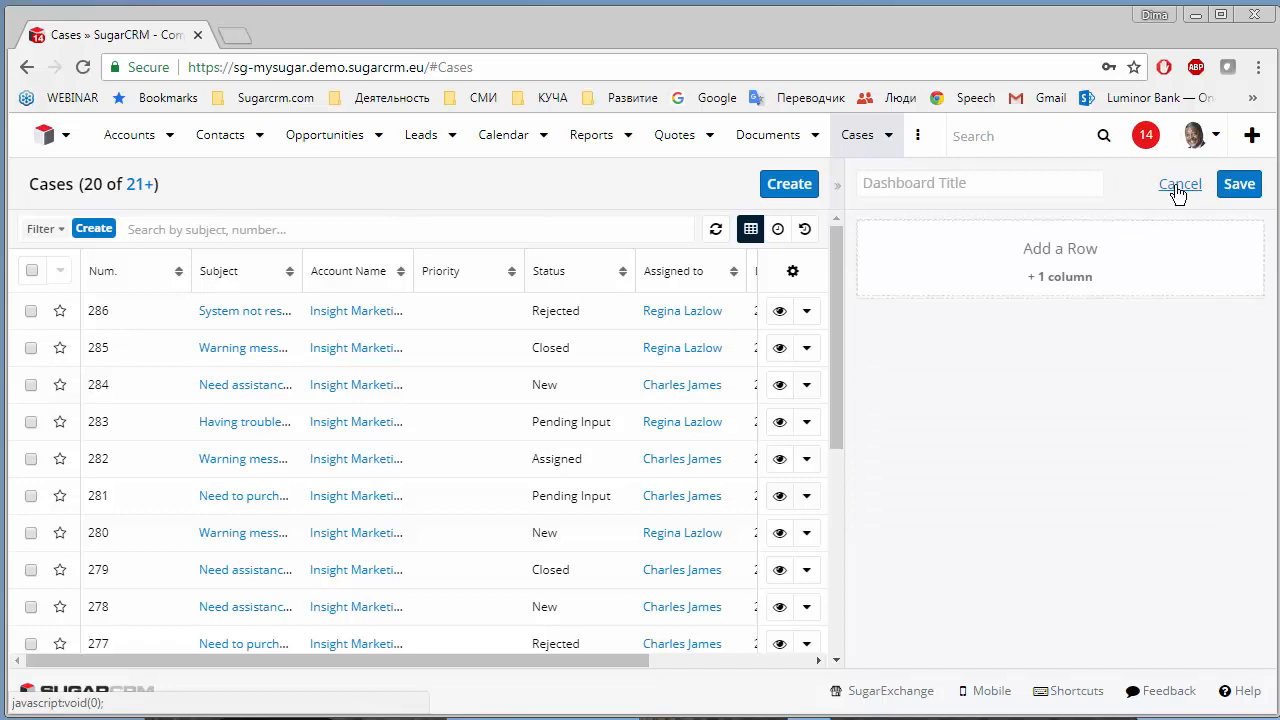
left_click(1186, 196)
left_click(230, 311)
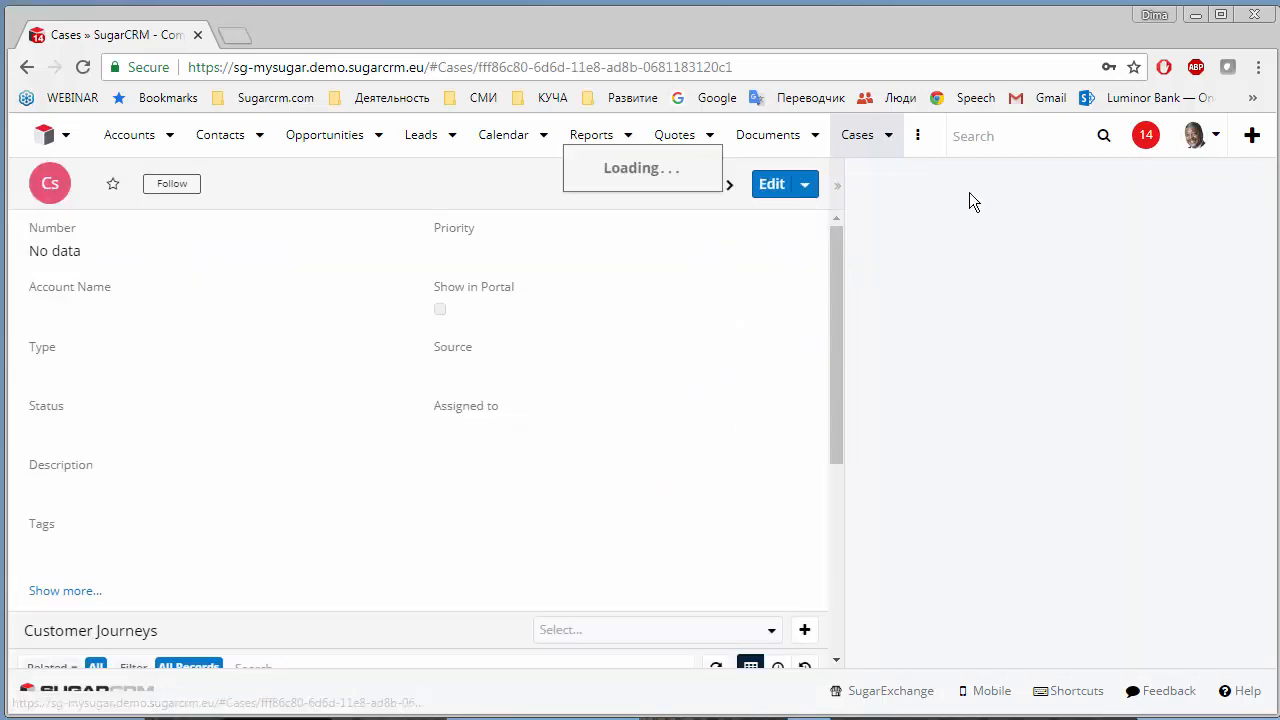
left_click(1200, 190)
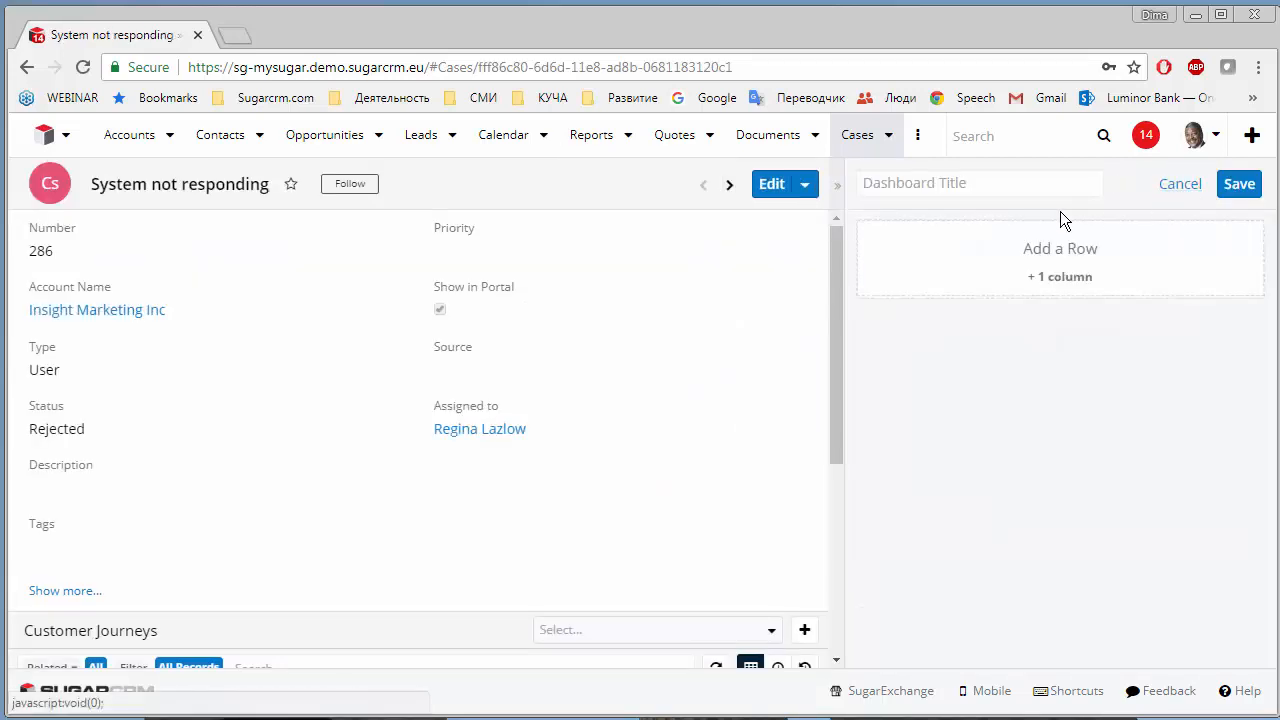
left_click(1034, 183)
type("TimeLine View")
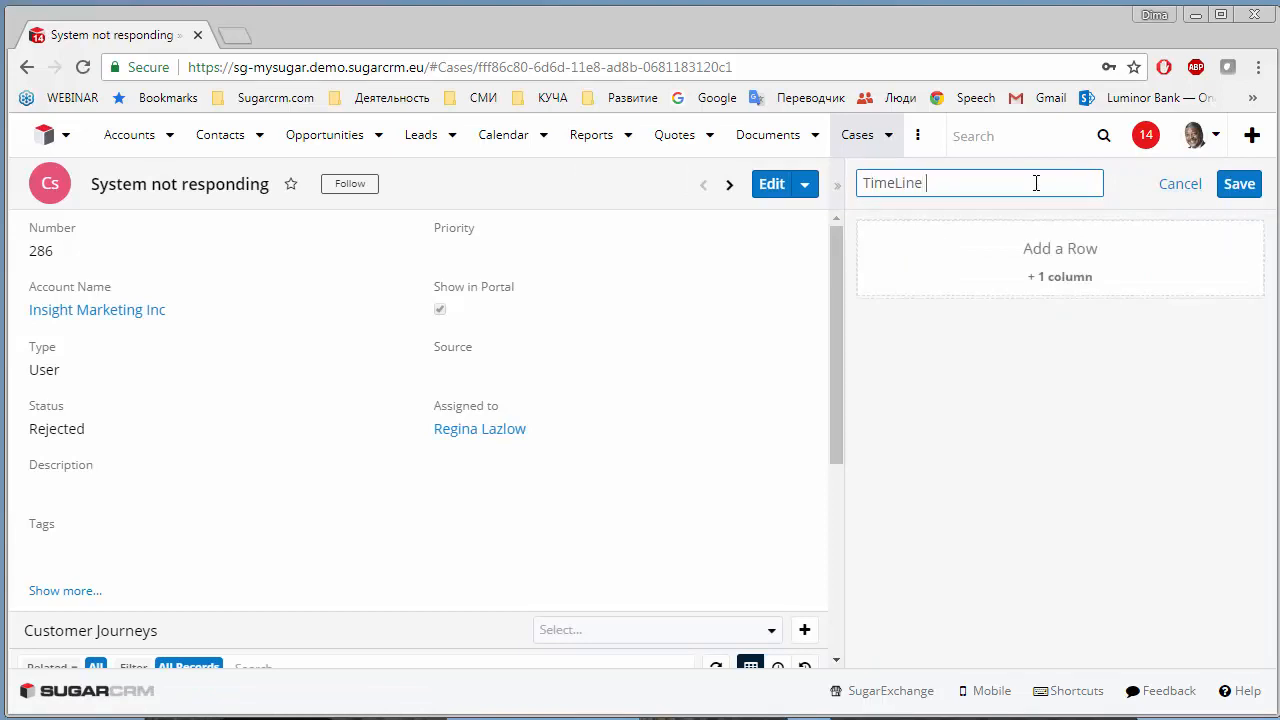
- Add a one-column row with a My Timeline dashlet under its default title, and save the Cases record dashboard
left_click(1035, 250)
left_click(1020, 286)
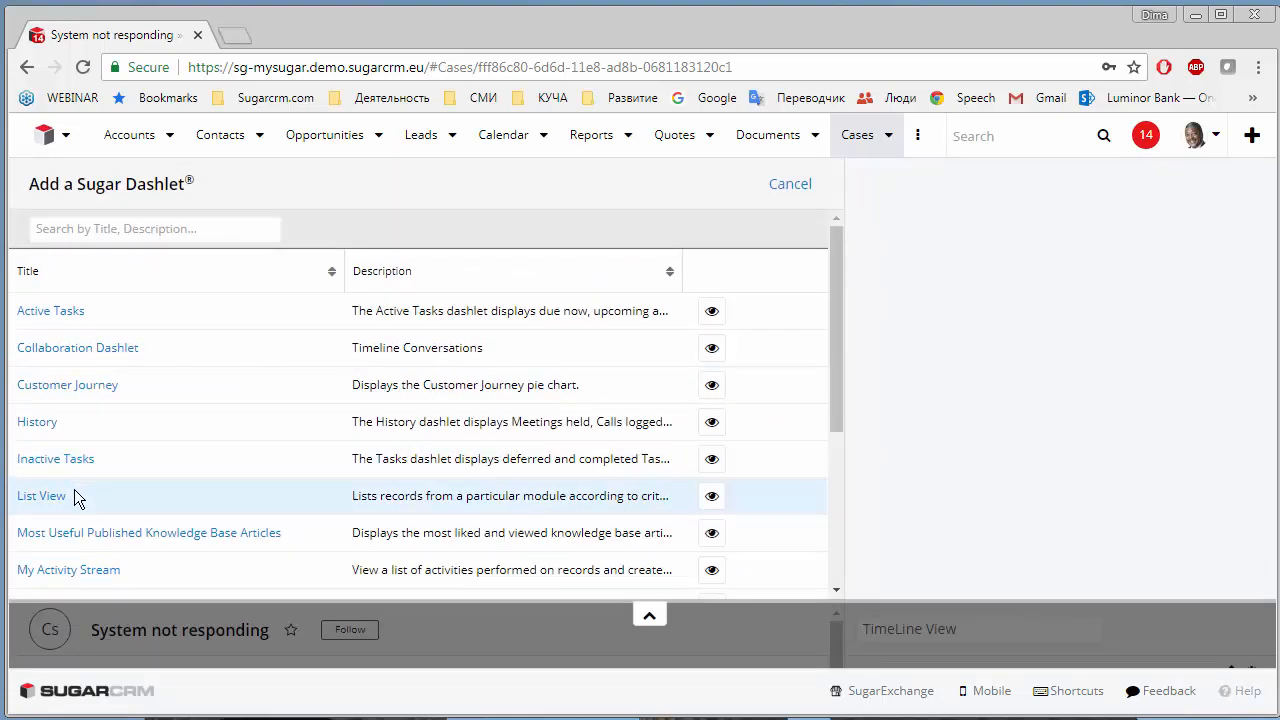
scroll(74, 495, "down", 2)
left_click(54, 413)
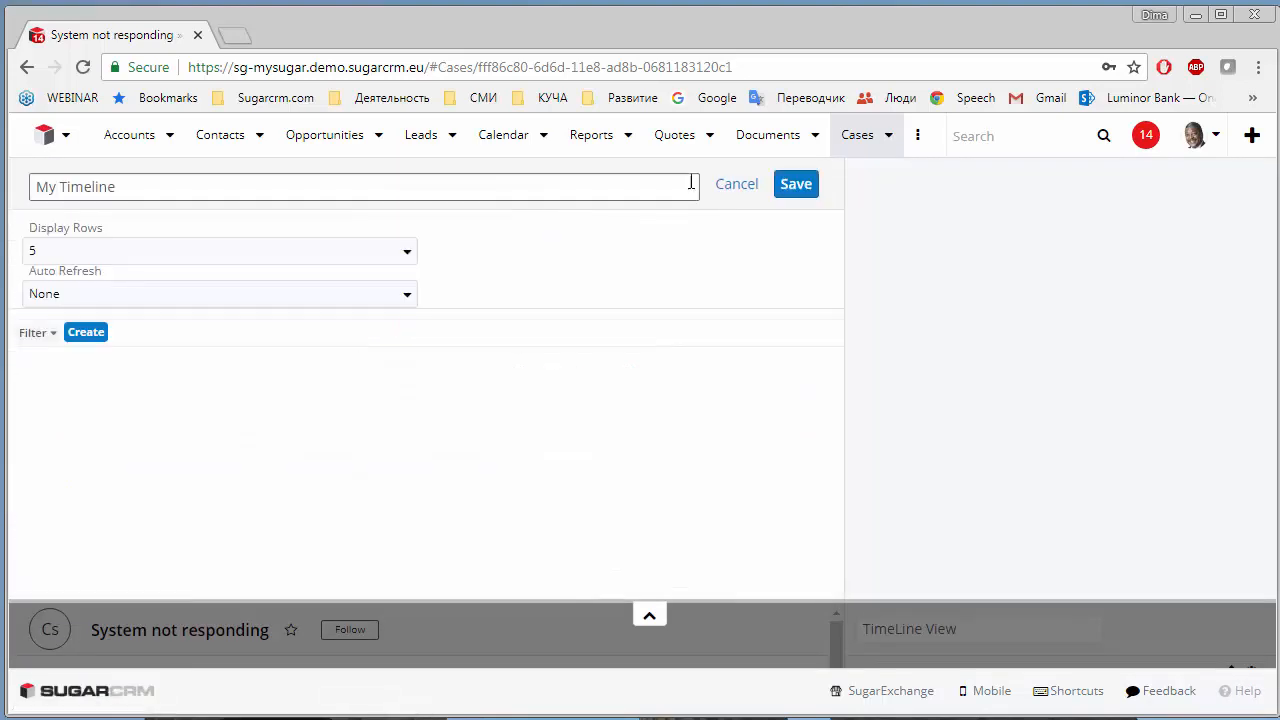
left_click(795, 184)
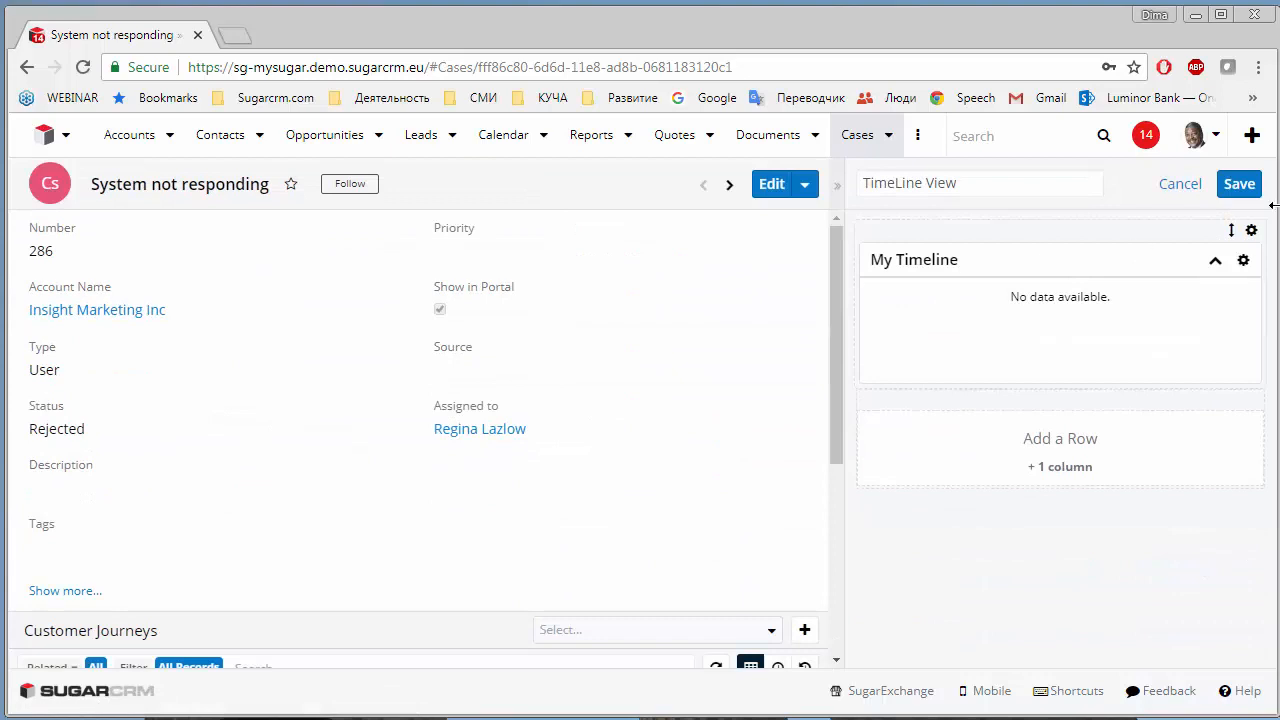
left_click(1239, 183)
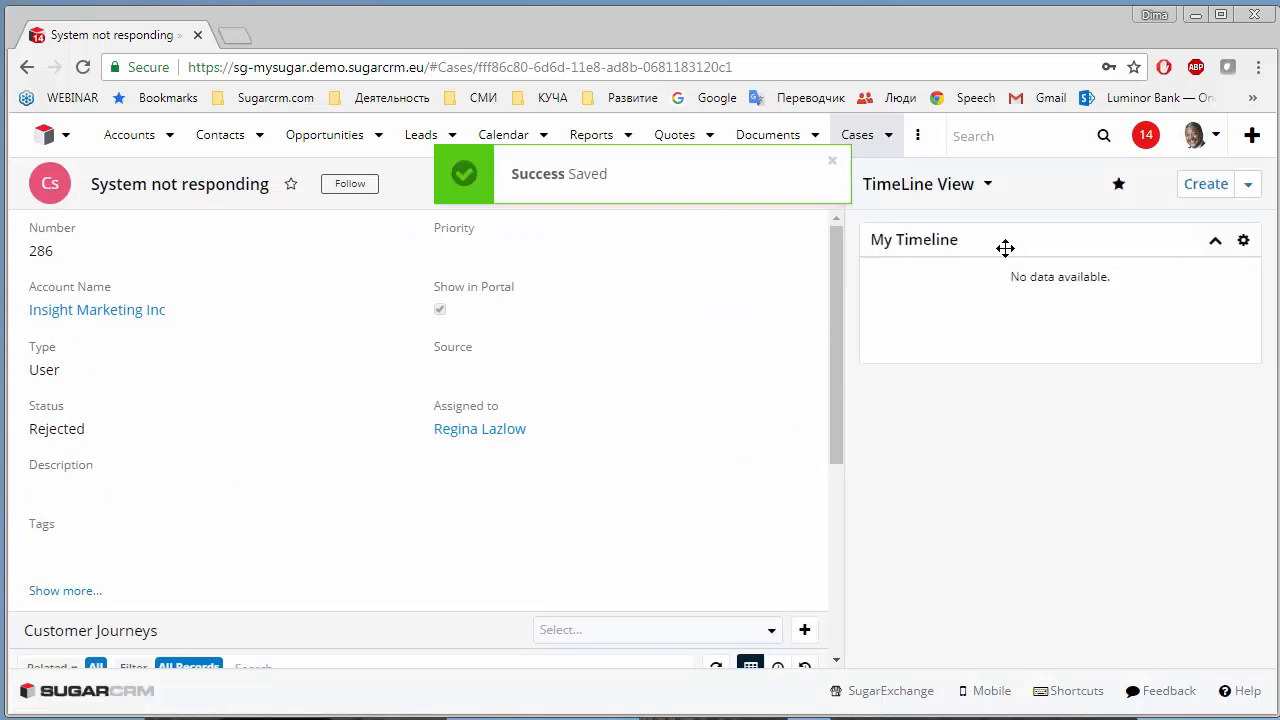
left_click(835, 162)
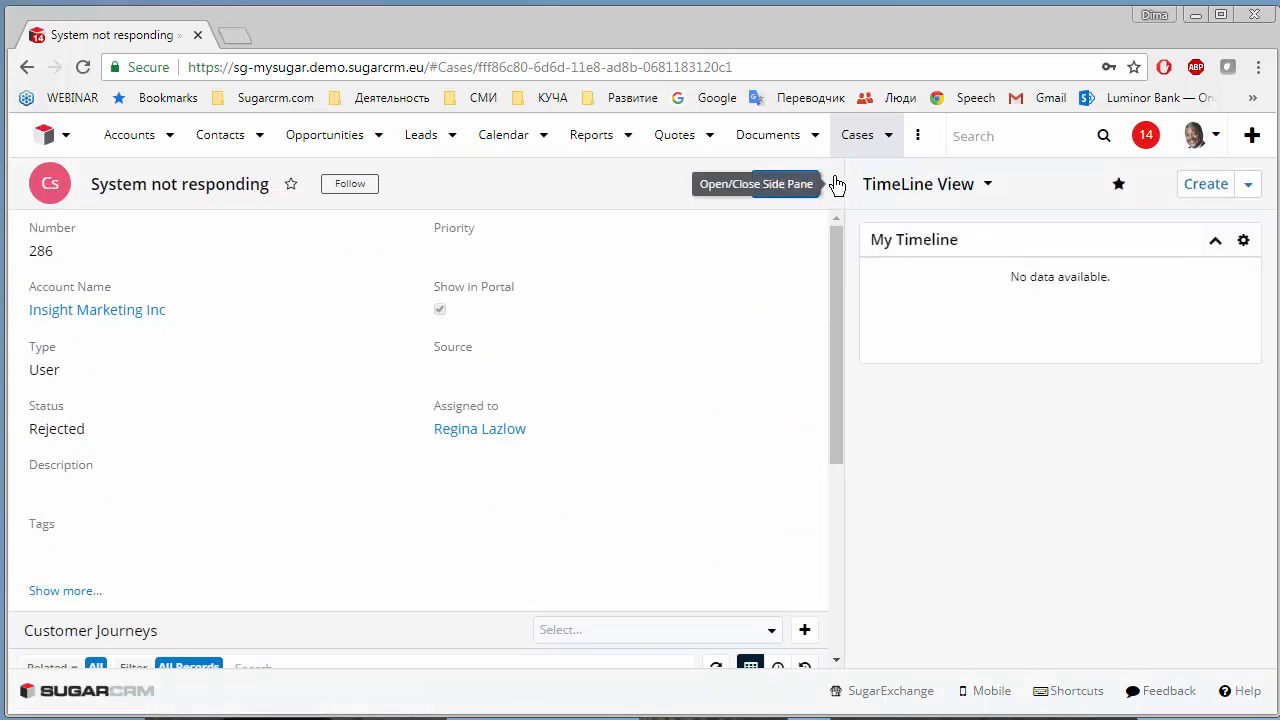
- Open the first record in the Leads list and create a new dashboard titled "TimeLine View" for it
left_click(413, 140)
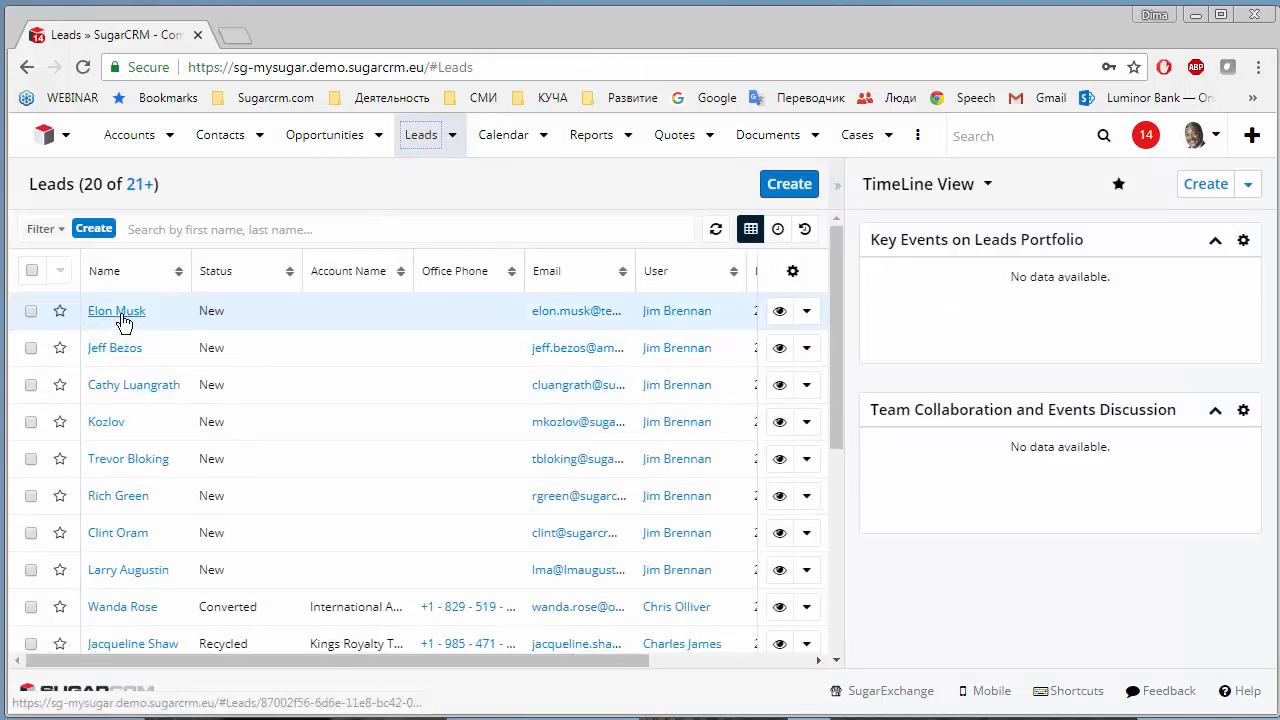
left_click(135, 313)
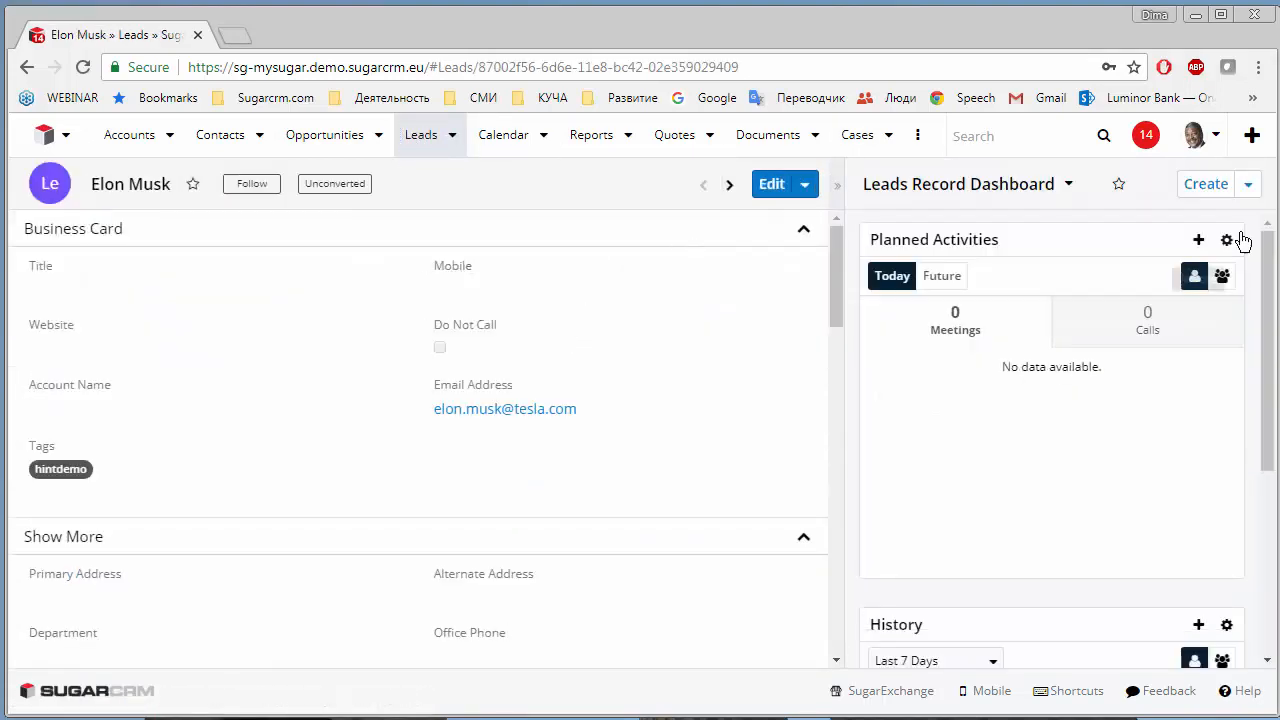
left_click(1205, 186)
left_click(971, 189)
type("TimeLine View")
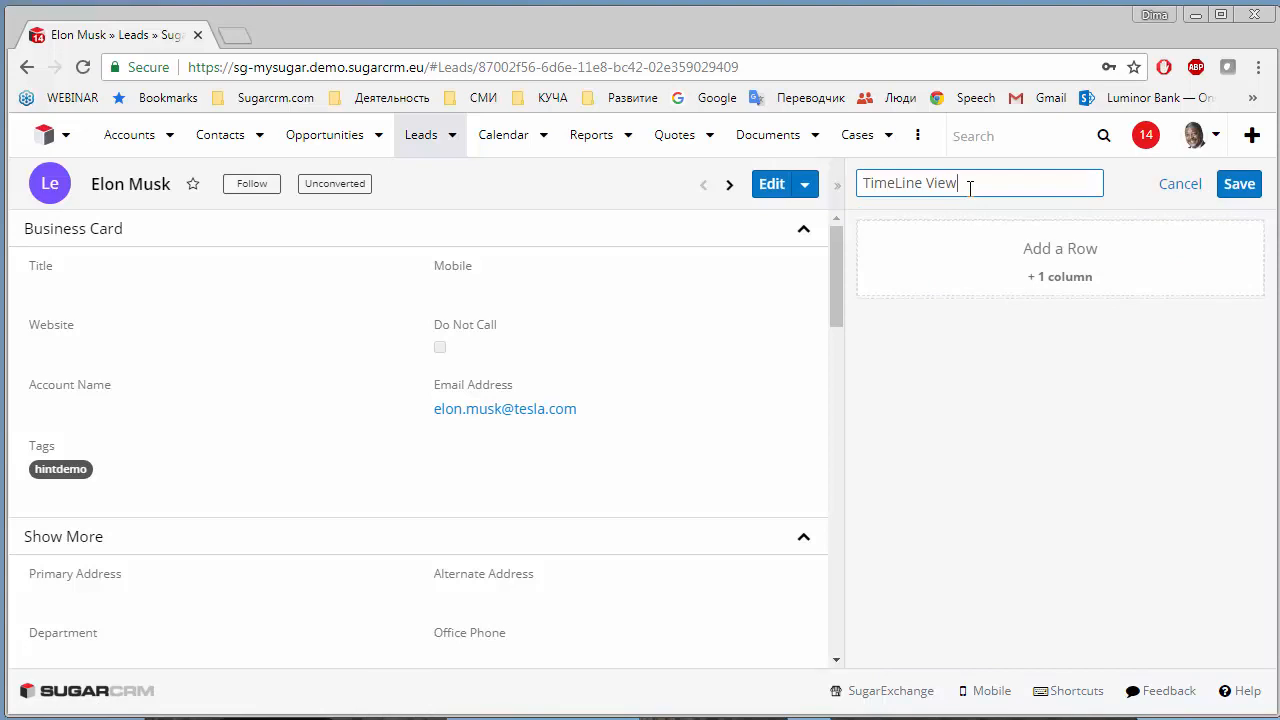
- Add a one-column row with a My Timeline dashlet titled "Key Events", and save the Leads record dashboard
left_click(983, 250)
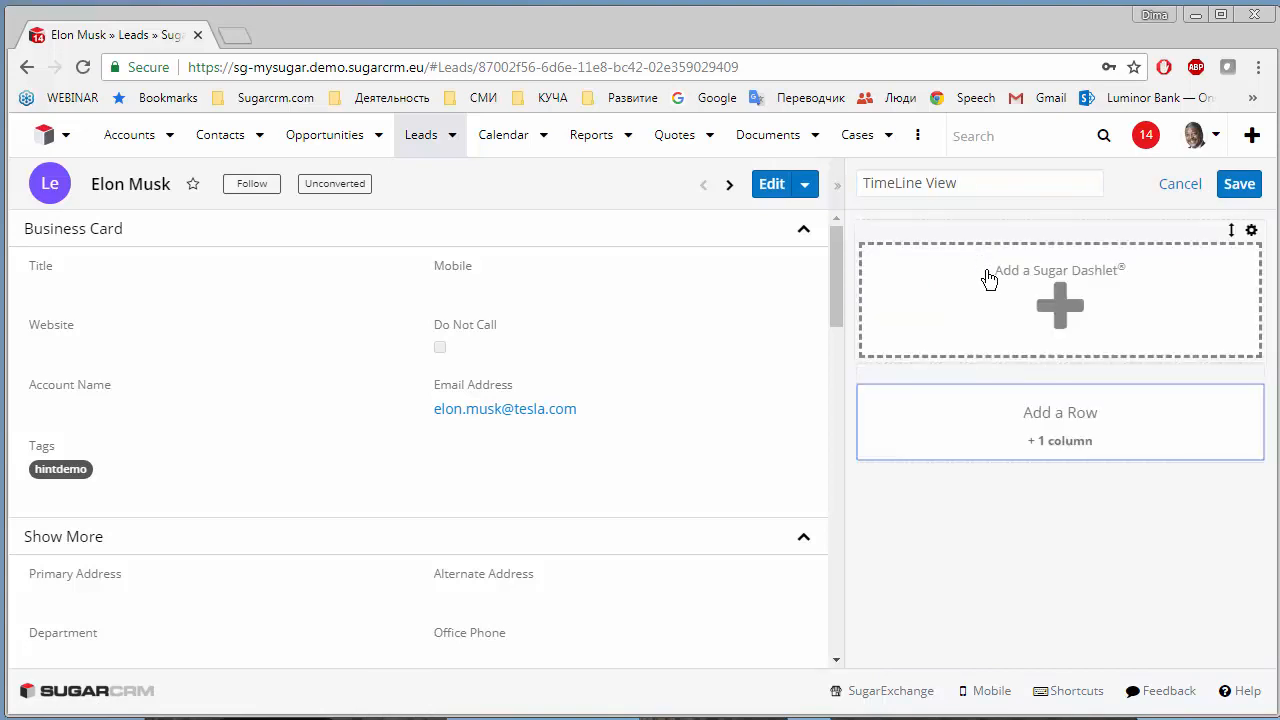
left_click(870, 300)
scroll(60, 510, "down", 2)
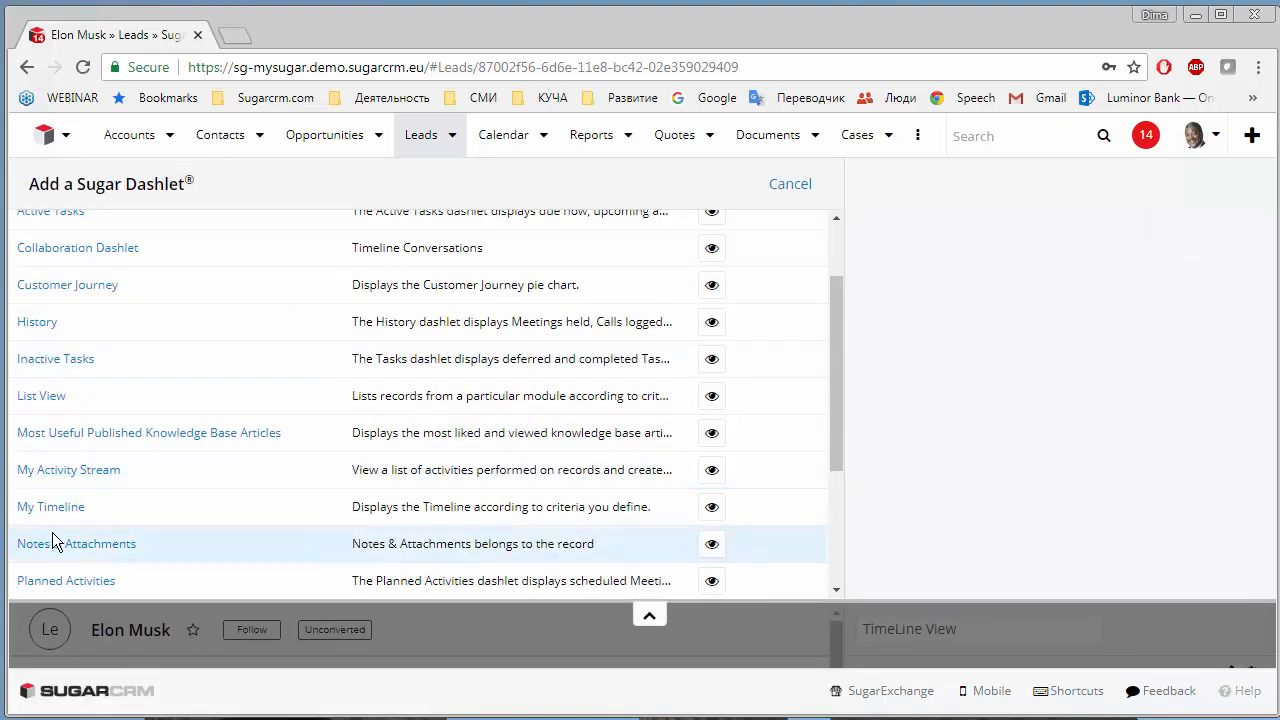
left_click(51, 506)
triple_click(197, 189)
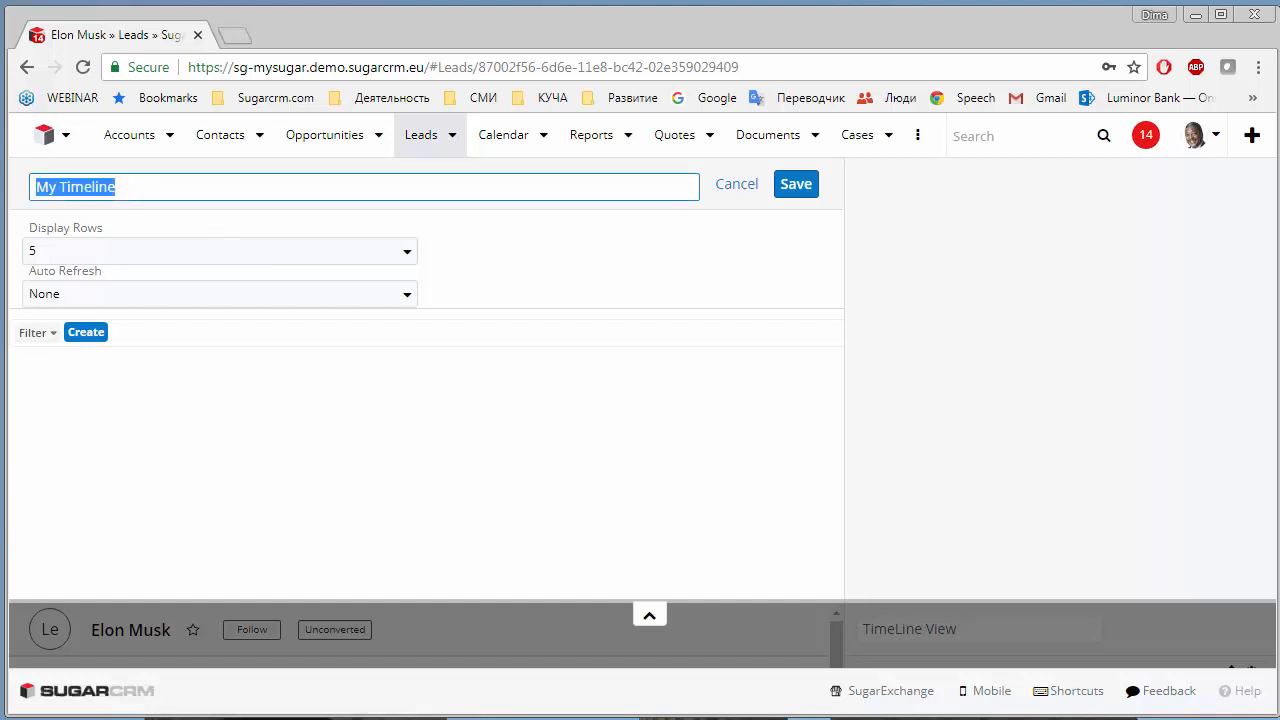
type("Key Events")
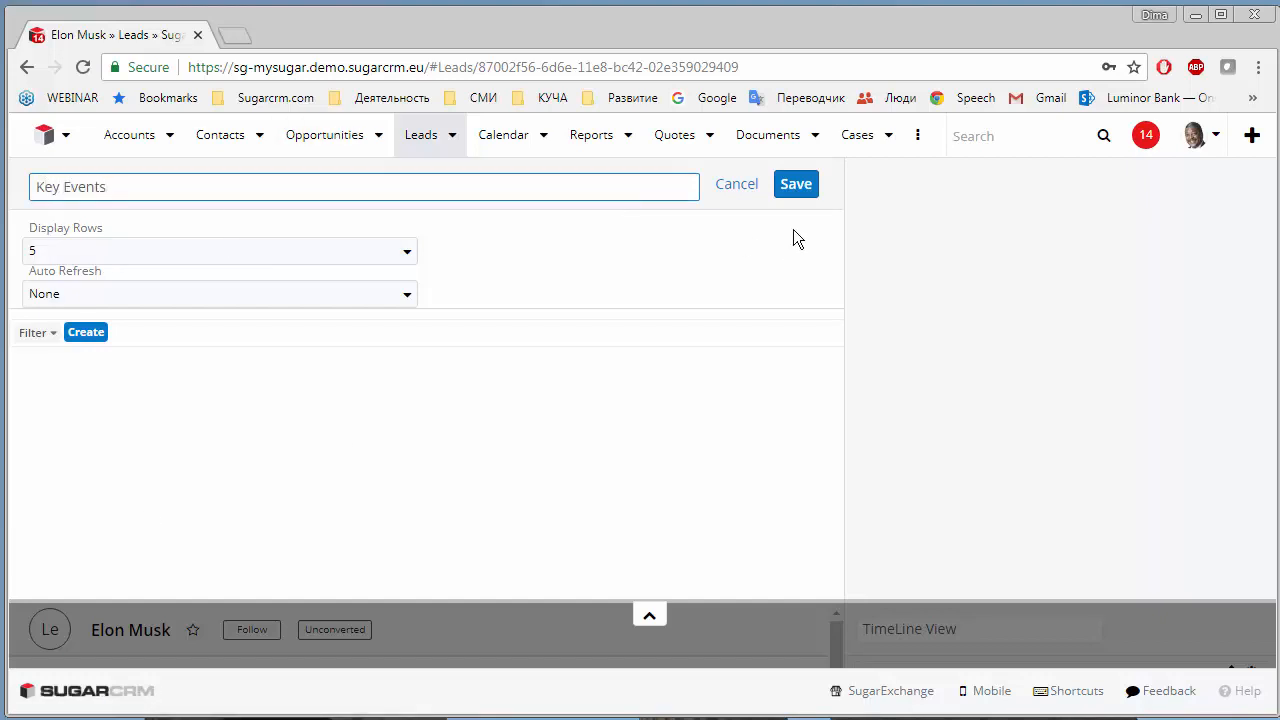
left_click(803, 187)
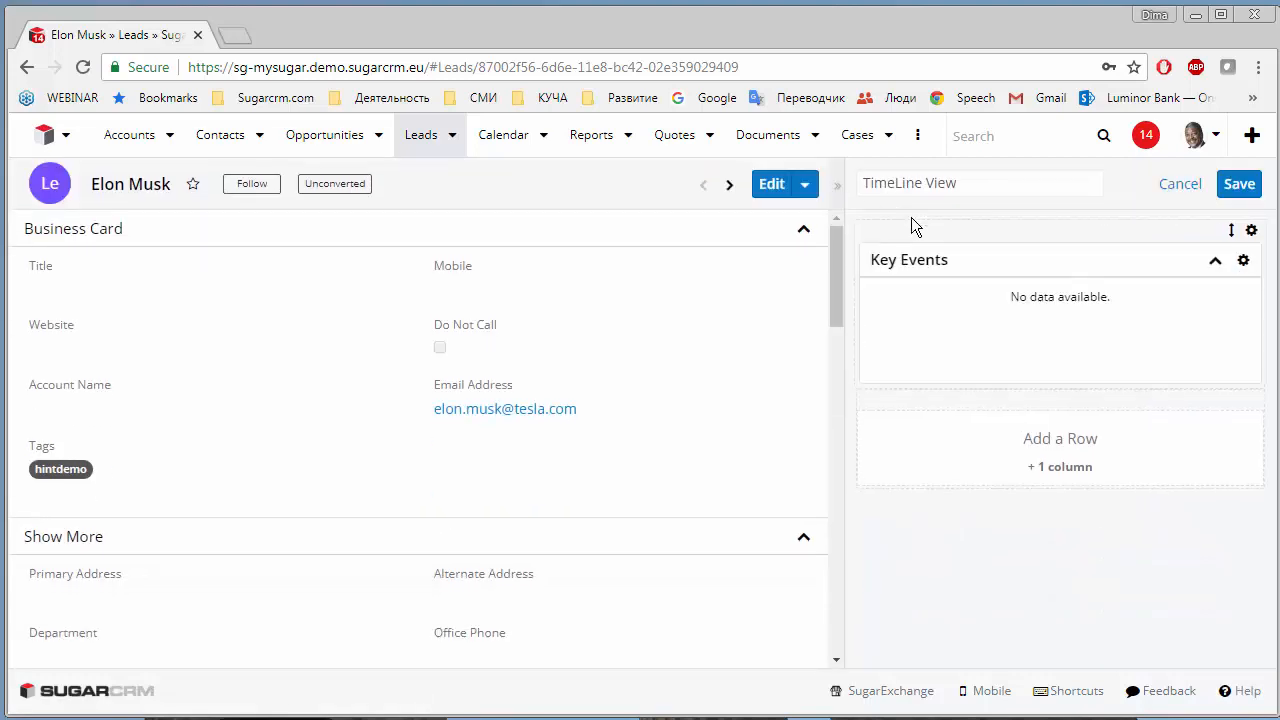
left_click(1243, 190)
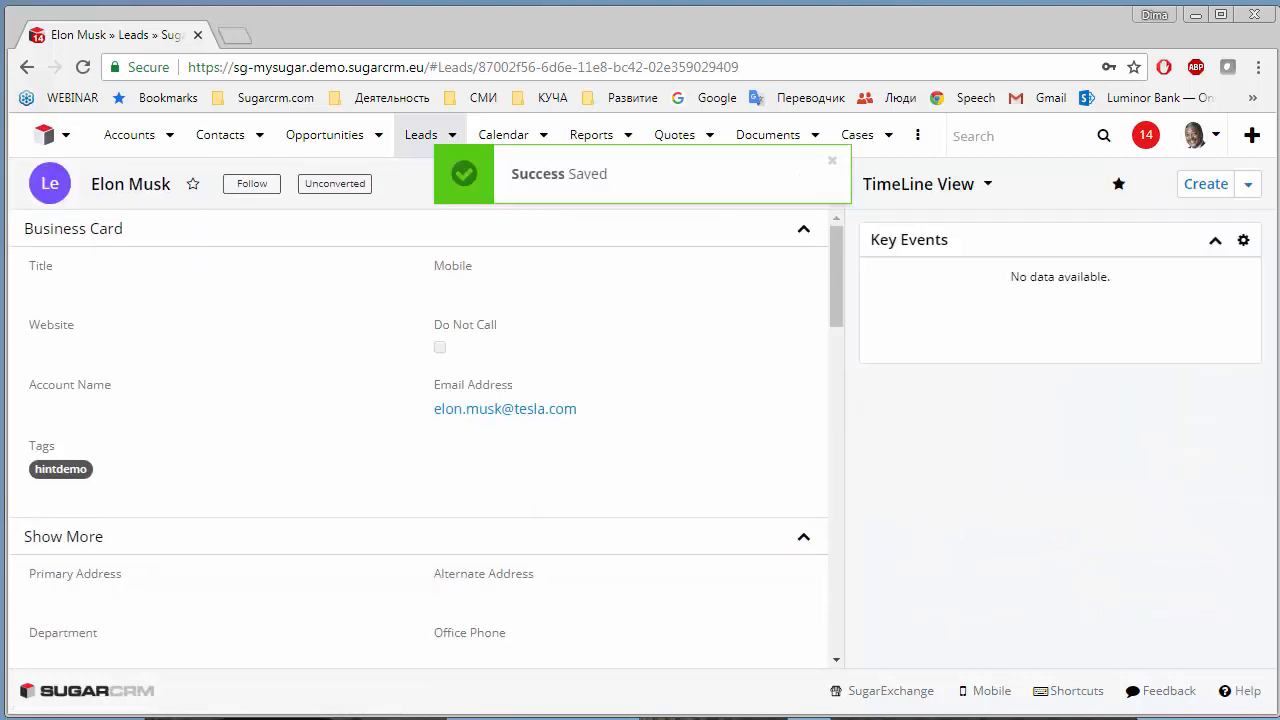
- Open the "Spring Tradeshow - distribution list" record in Target Lists and create a dashboard titled "TimeLine View" for it
left_click(919, 141)
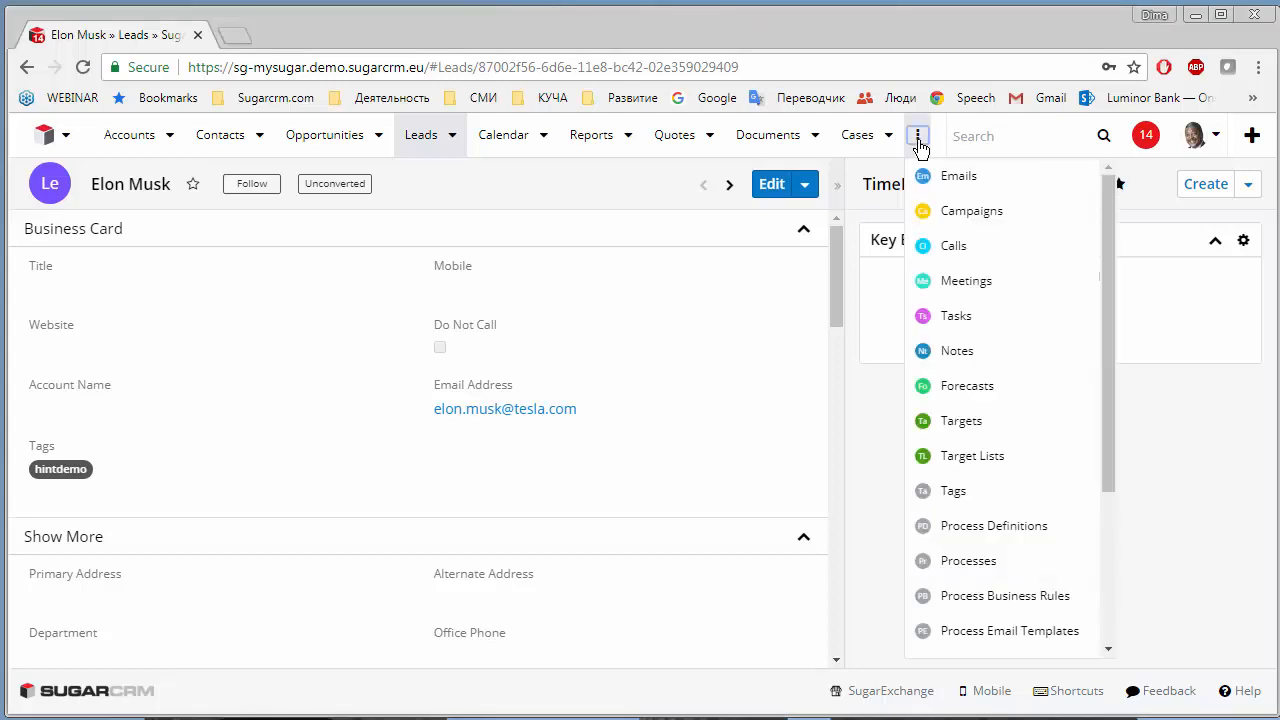
left_click(986, 456)
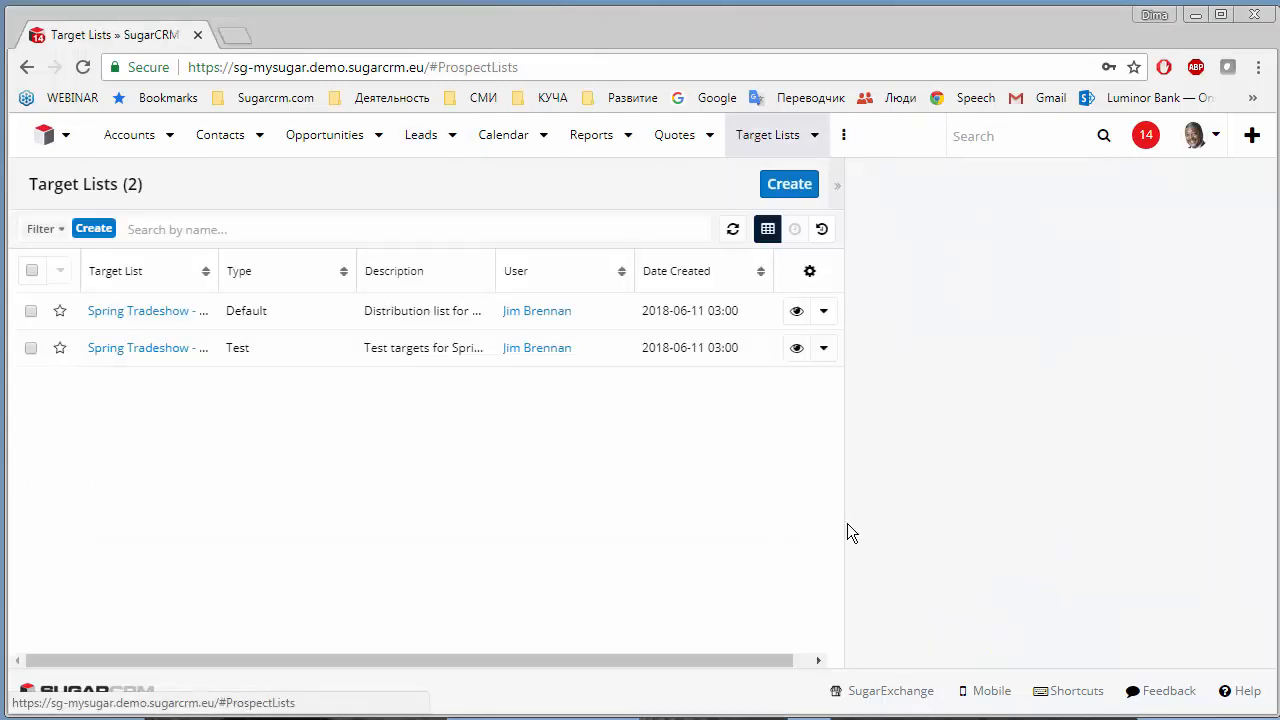
left_click(128, 313)
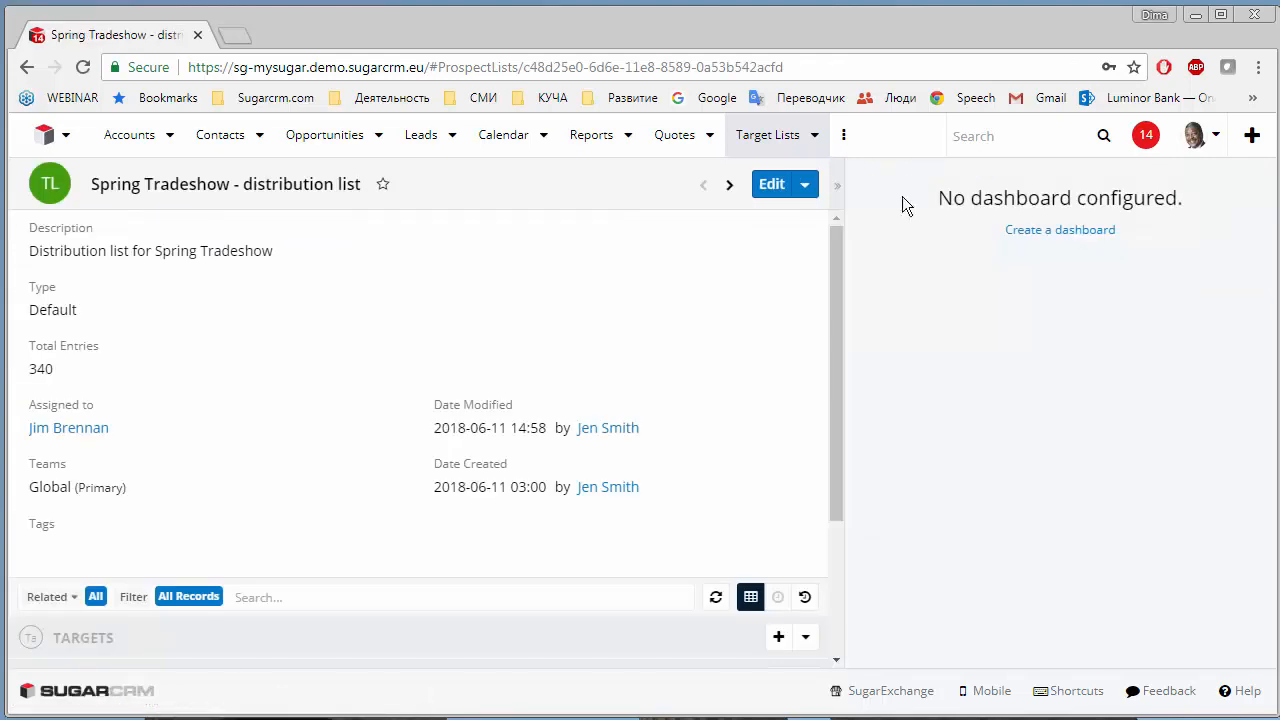
left_click(1086, 232)
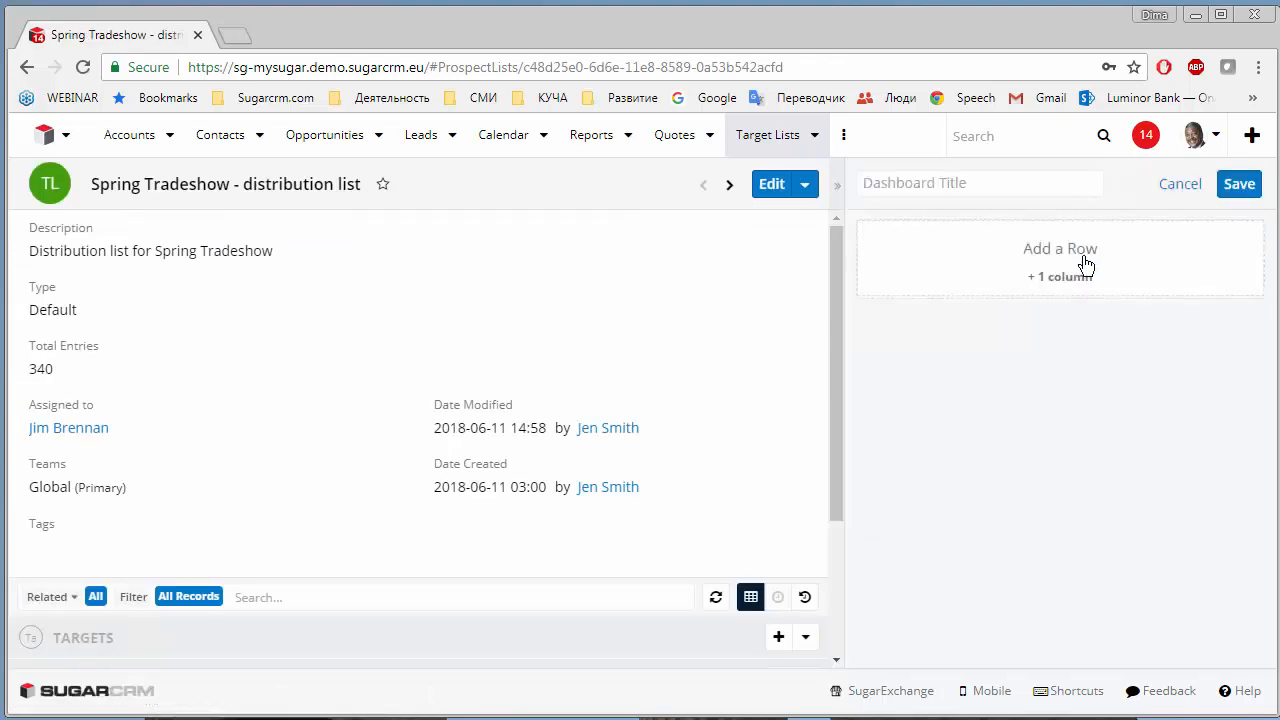
left_click(976, 186)
type("T")
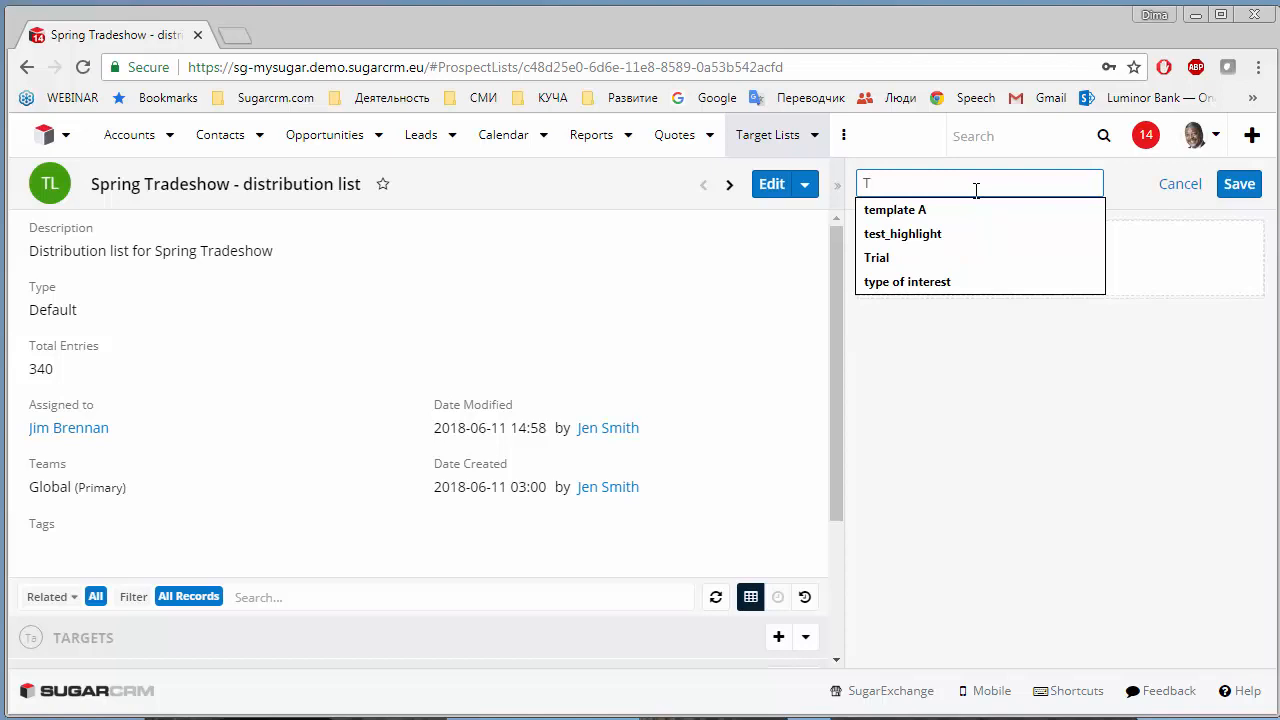
type("imeLine View")
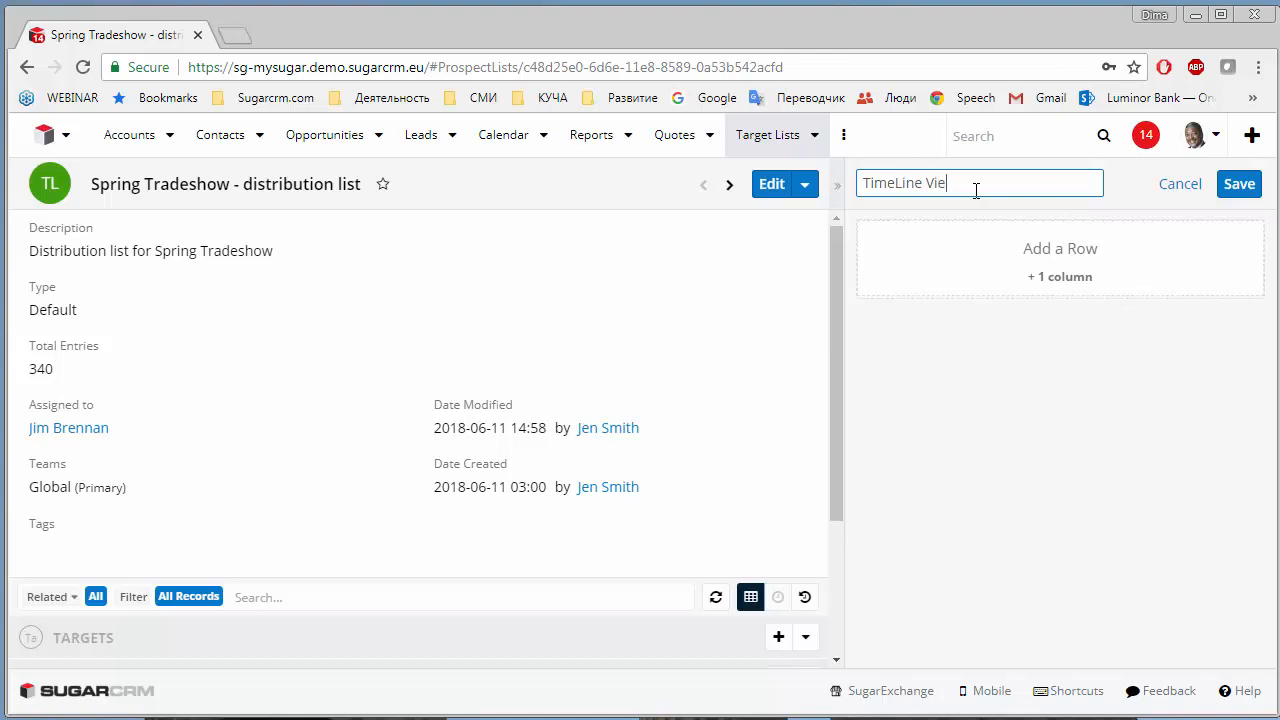
- Add a one-column row with a Timeline by Target Lists dashlet, and save the Target Lists record dashboard
left_click(991, 247)
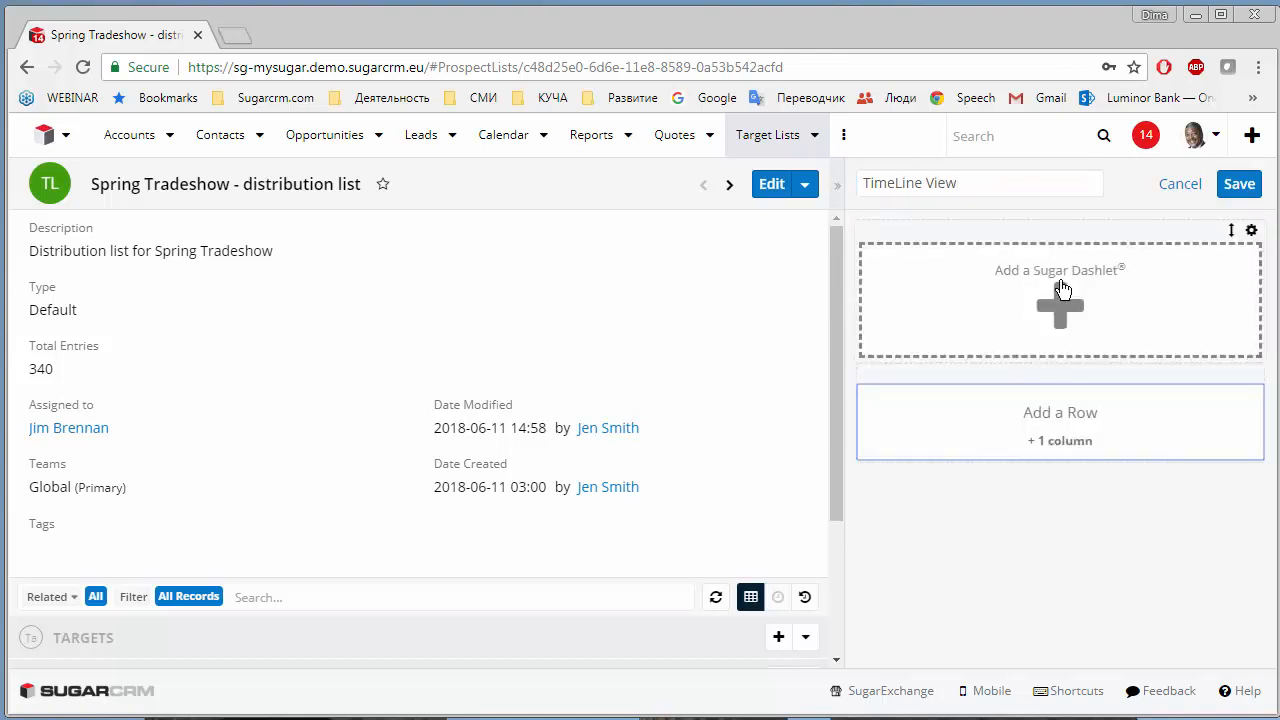
left_click(1060, 292)
scroll(131, 483, "down", 2)
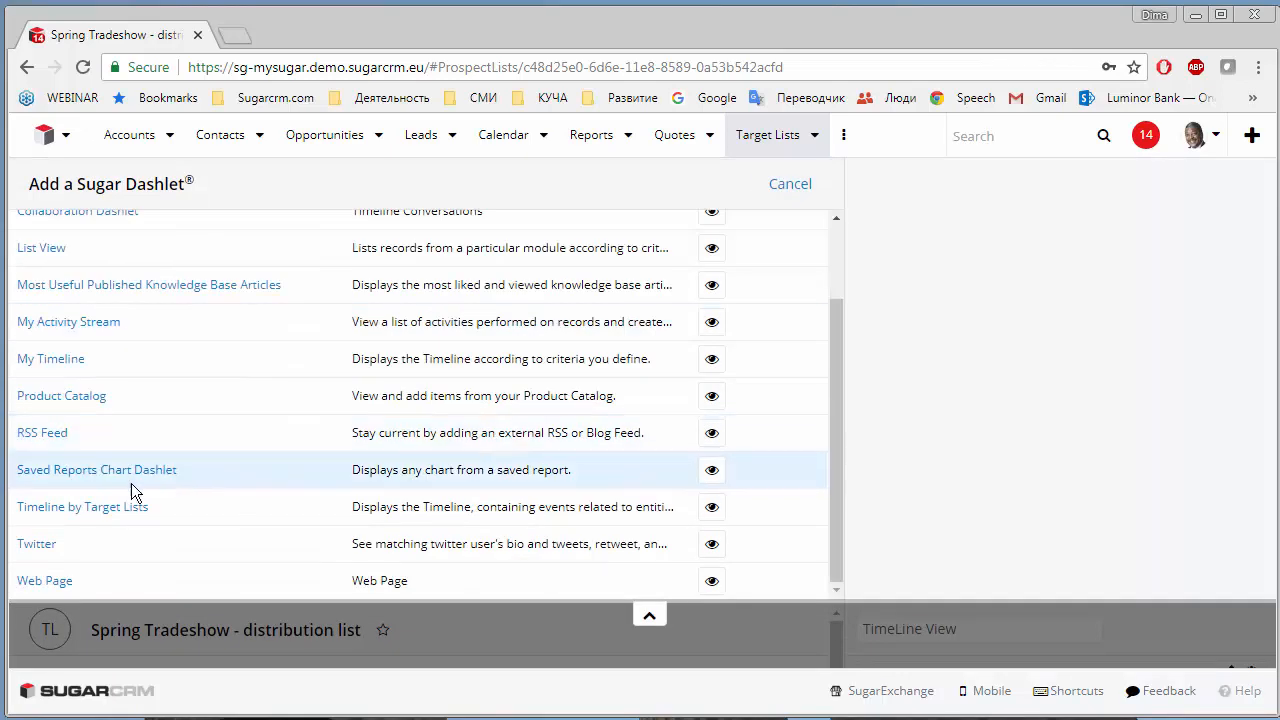
left_click(91, 514)
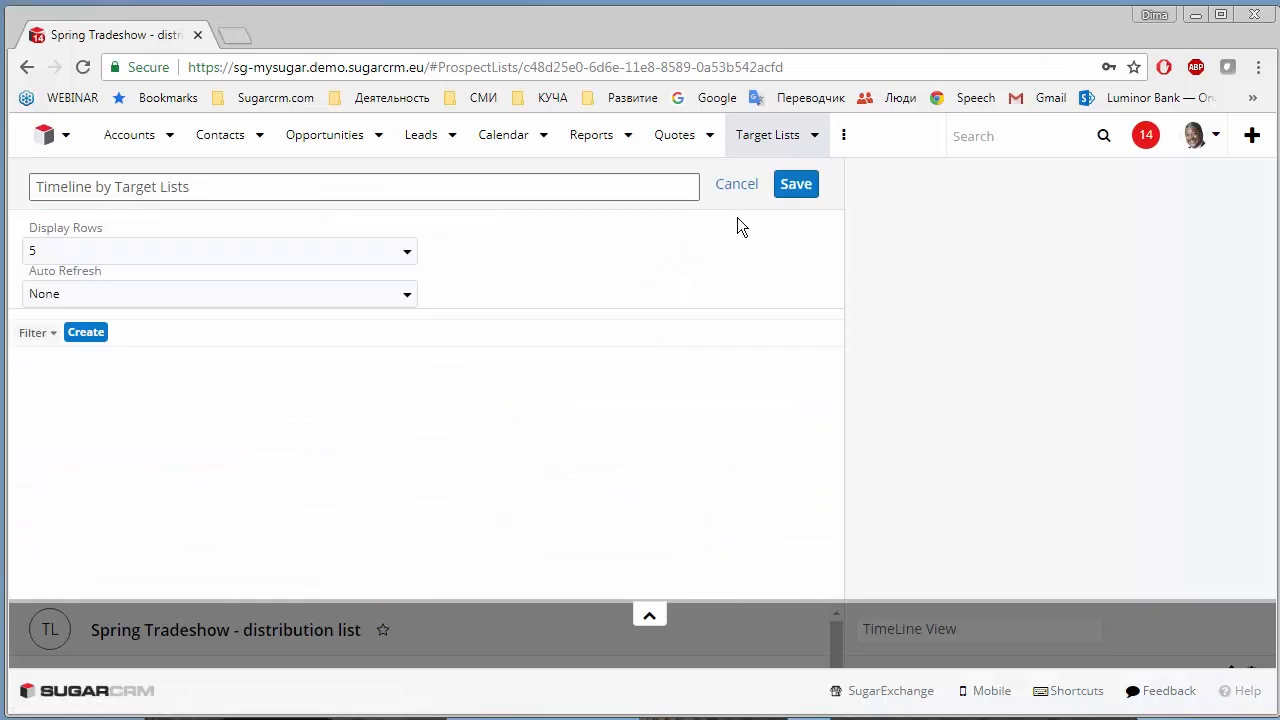
left_click(794, 183)
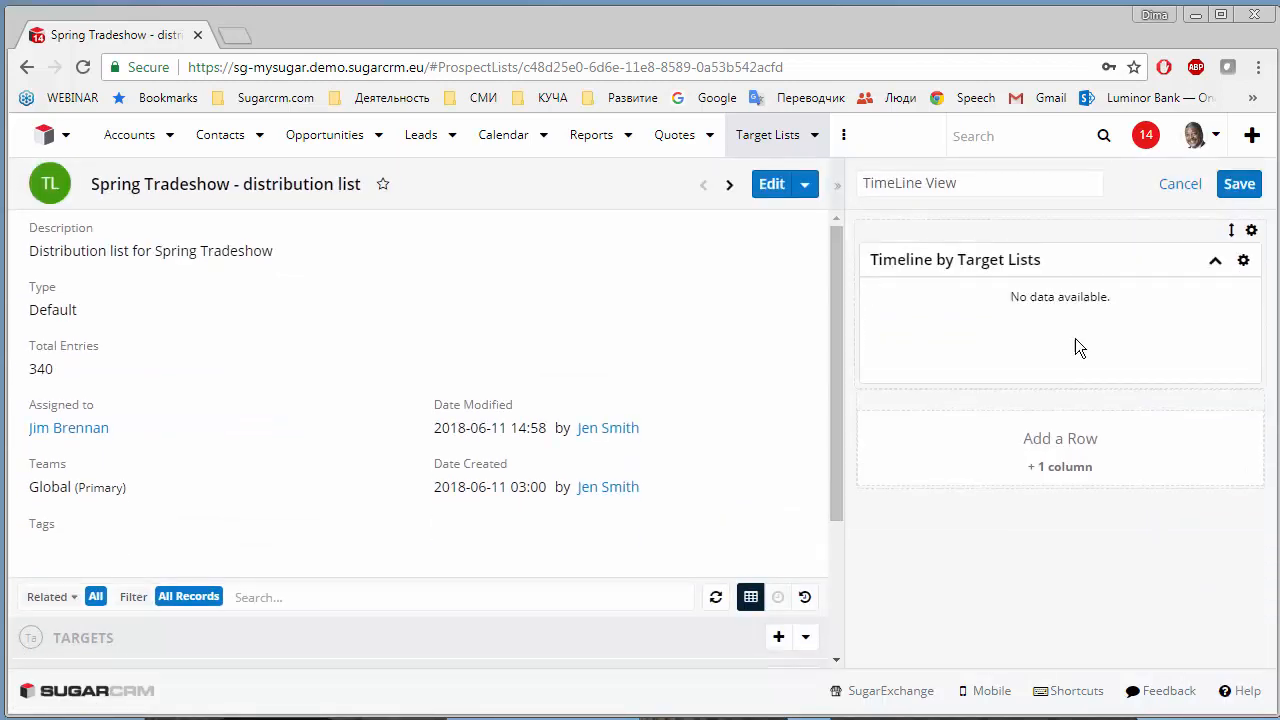
left_click(1239, 188)
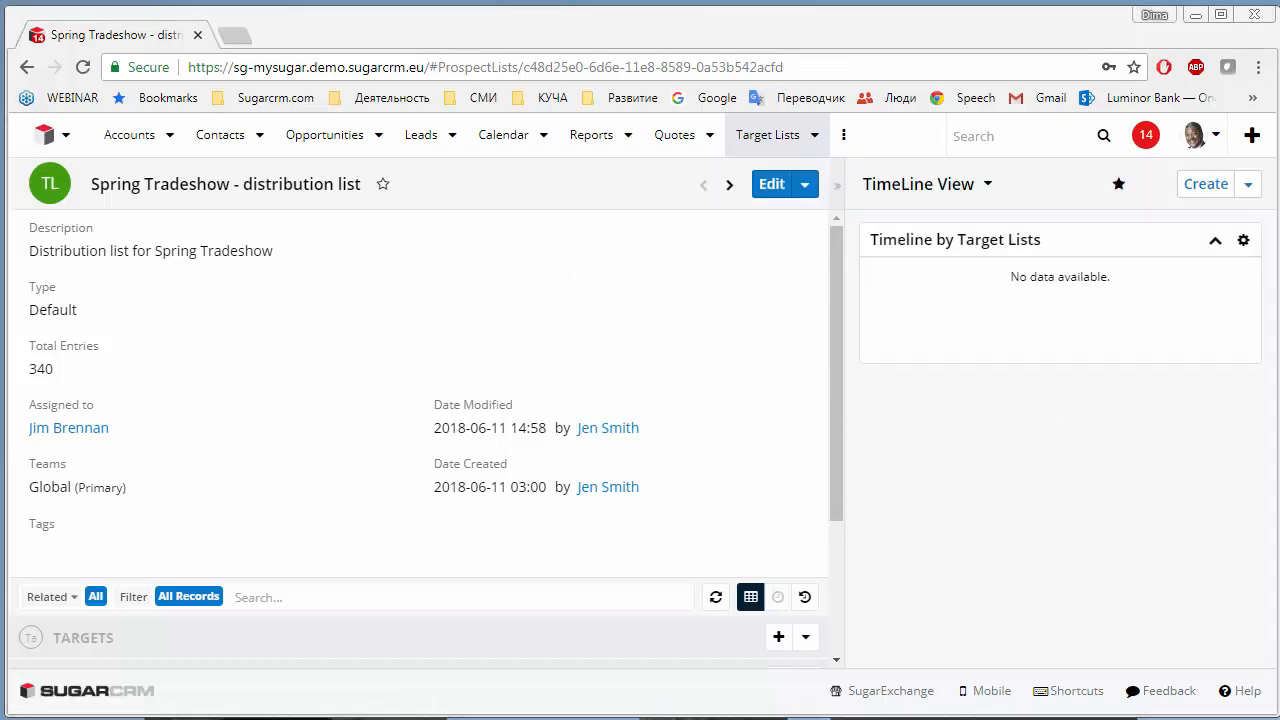
- Switch to plan.docx in Word and review the planned home, list and record dashboards, highlighting the home dashboard's name
left_click_drag(0, 160, 830, 29)
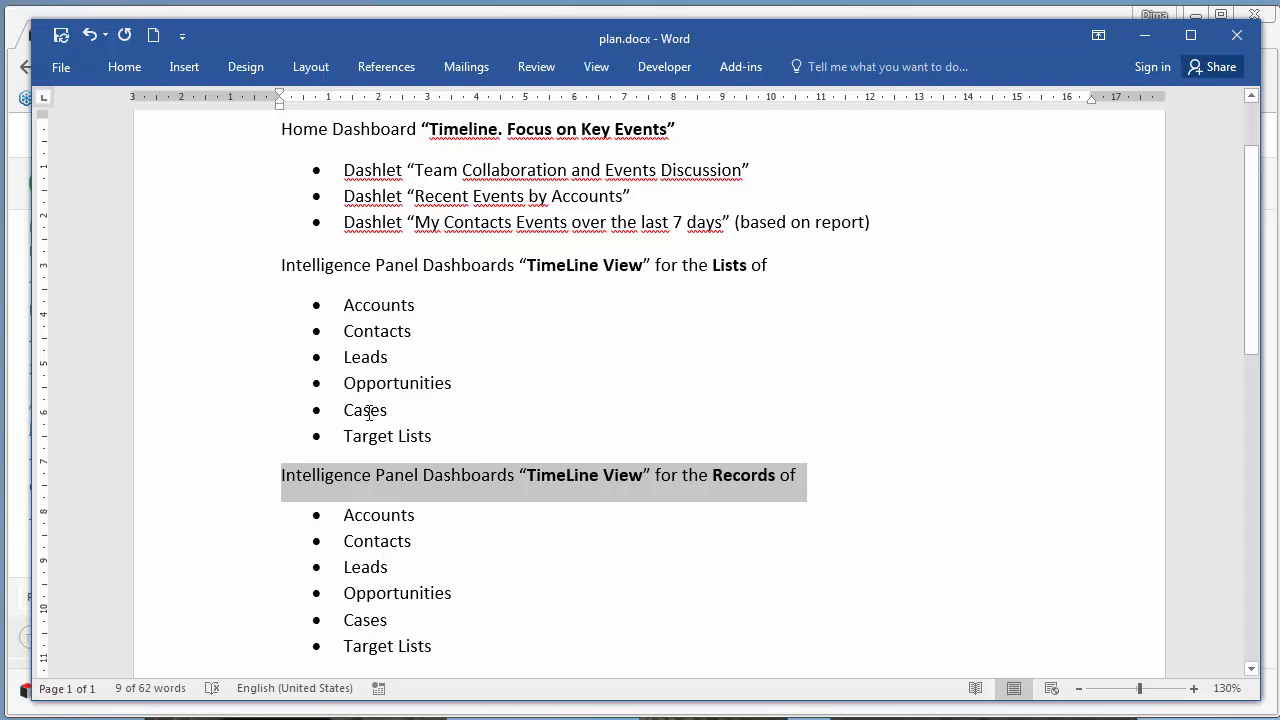
double_click(731, 262)
double_click(751, 476)
double_click(751, 476)
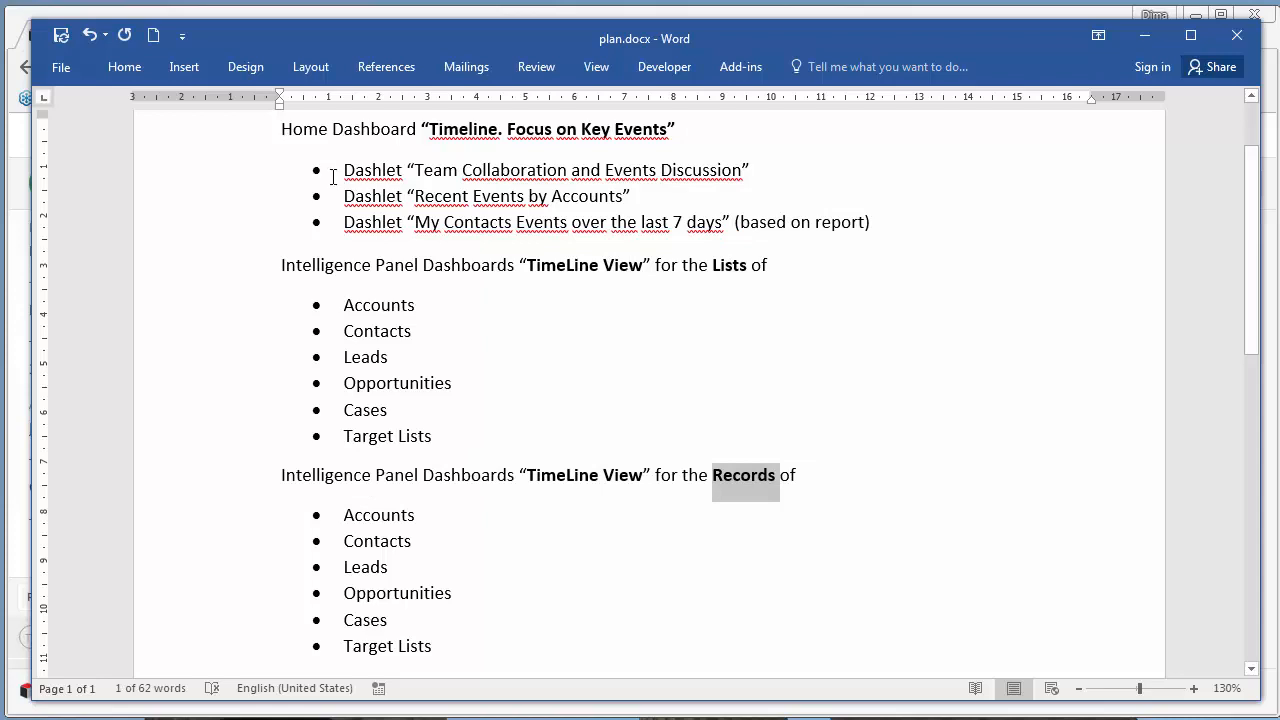
left_click_drag(280, 130, 493, 134)
left_click(471, 134)
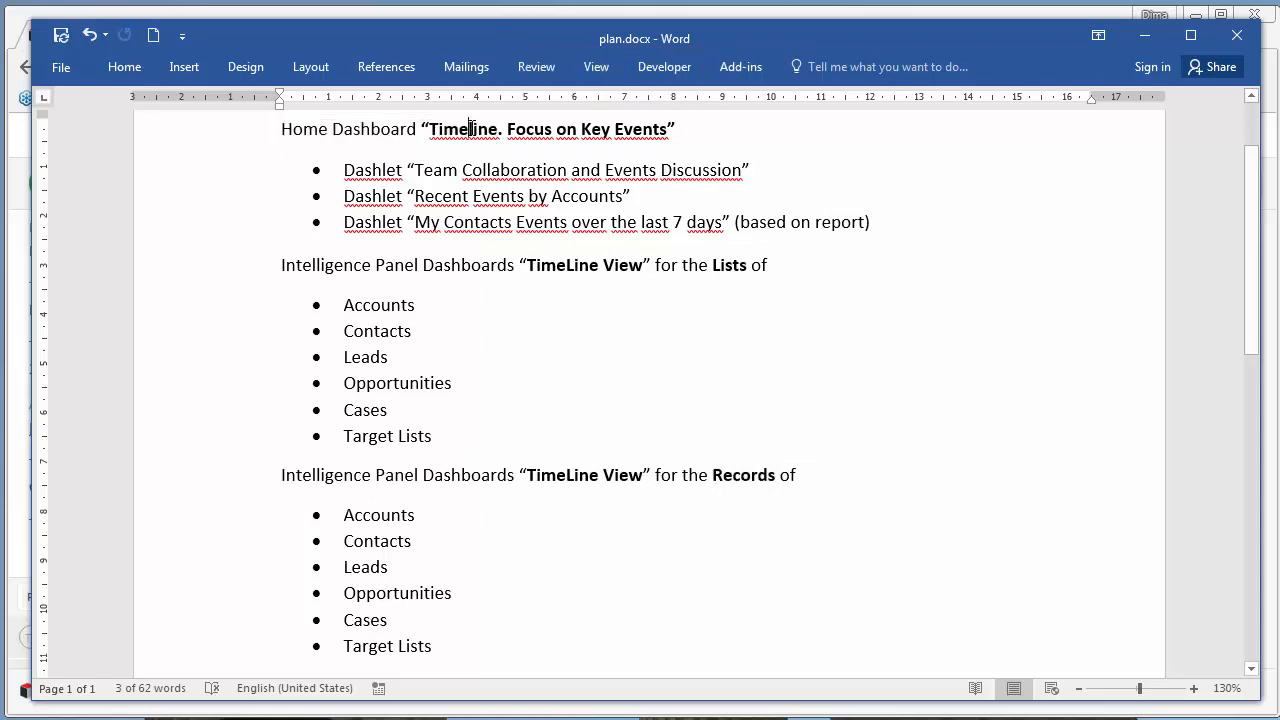
left_click_drag(642, 133, 456, 124)
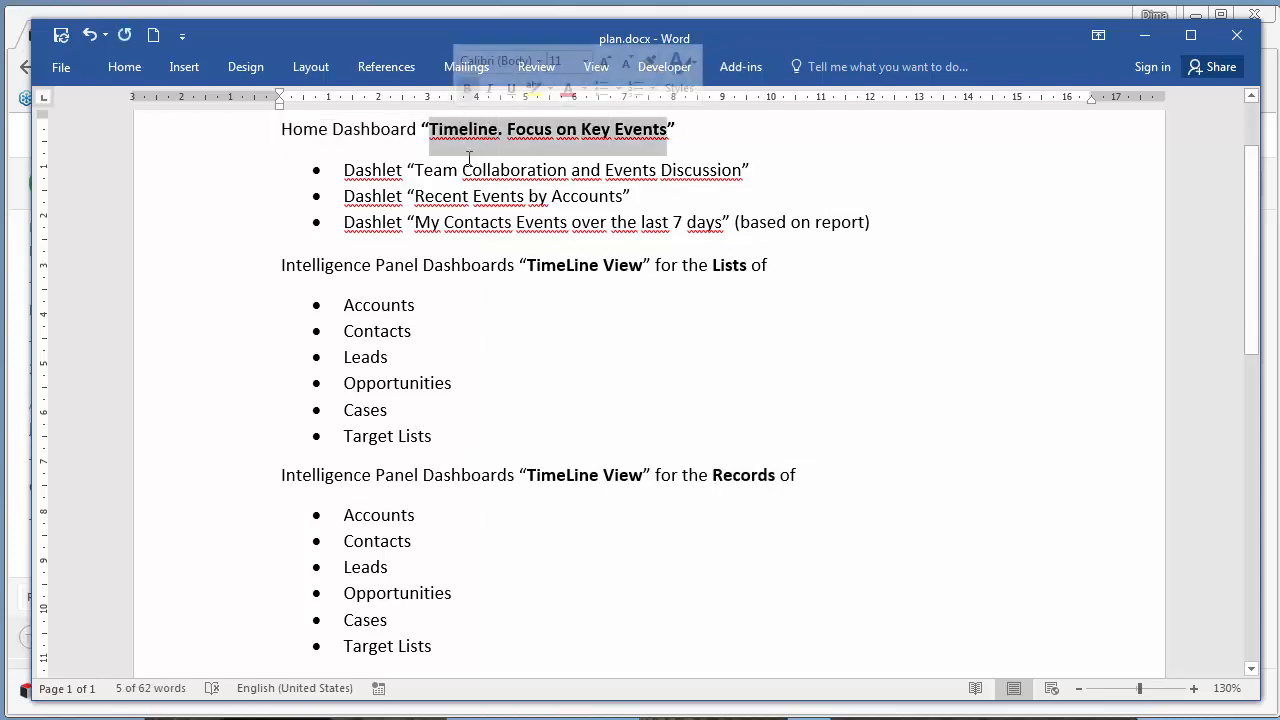
- Return to SugarCRM and open the home dashboard "Timeline. Focus on Key Events"
left_click(1144, 40)
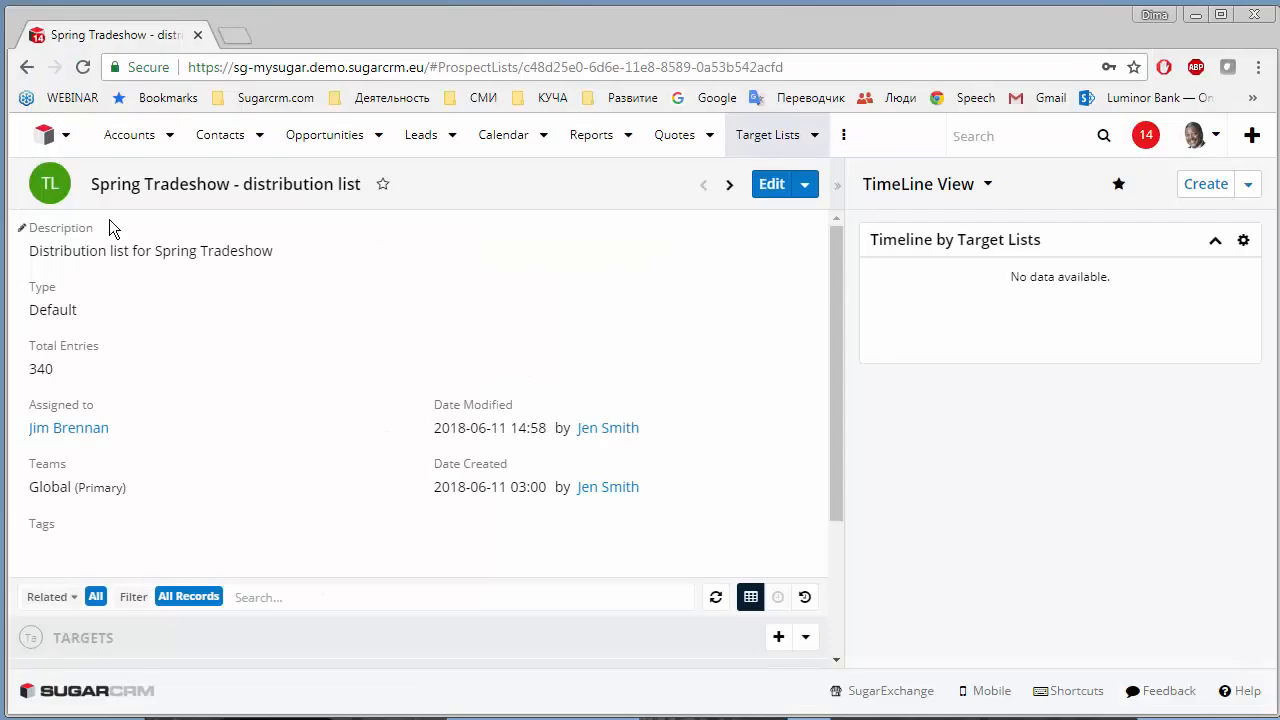
left_click(67, 137)
left_click(40, 280)
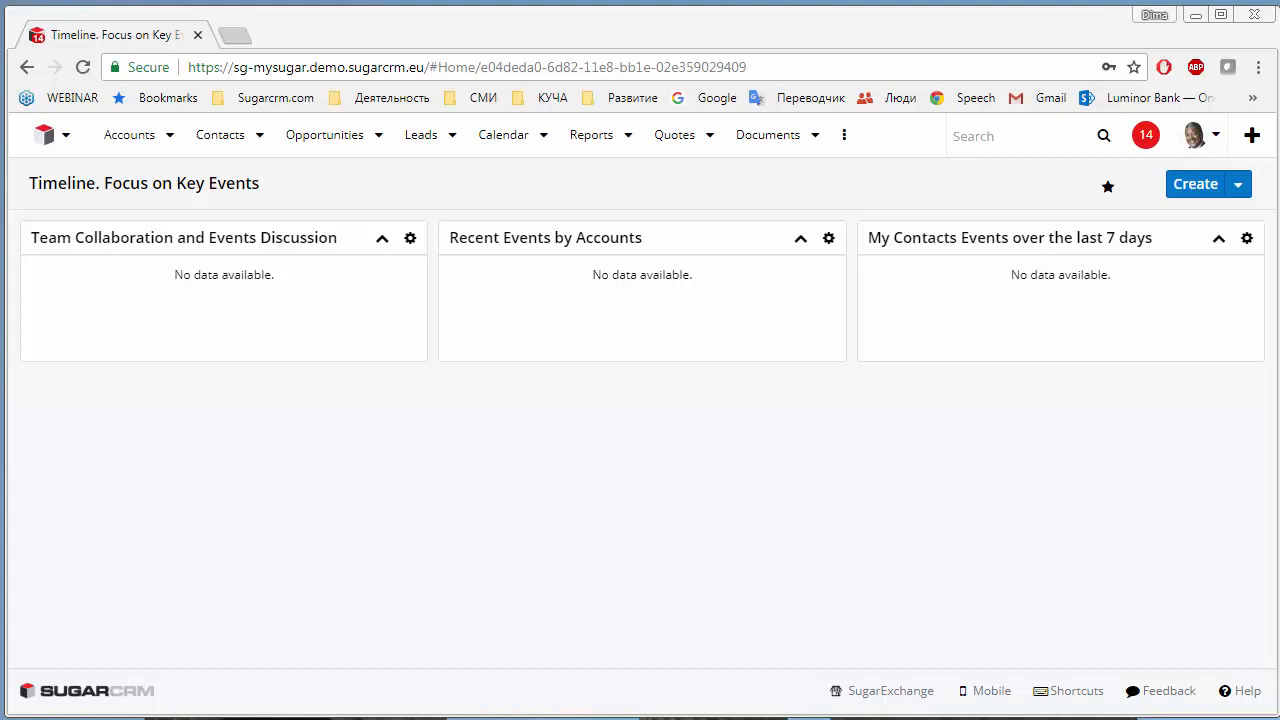
- Switch back to plan.docx in Word and highlight the support e-mail address below the final list
key("alt+Tab")
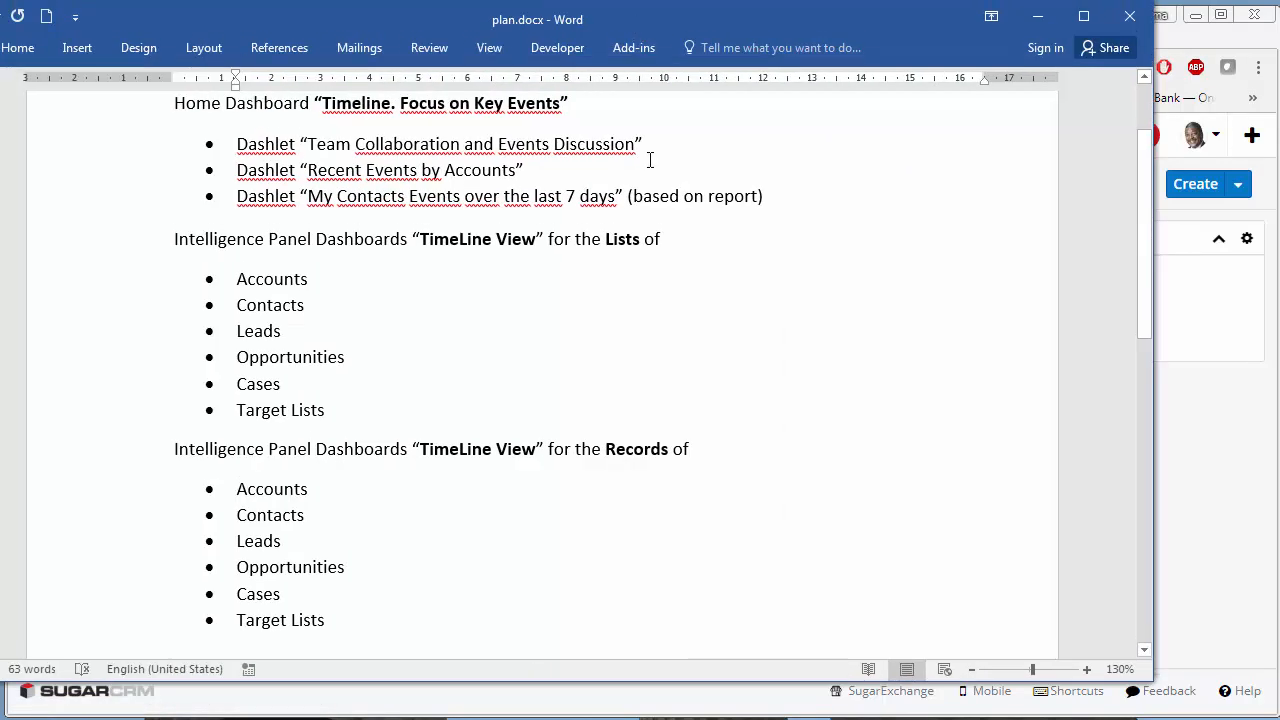
scroll(637, 380, "down", 5)
left_click(198, 394)
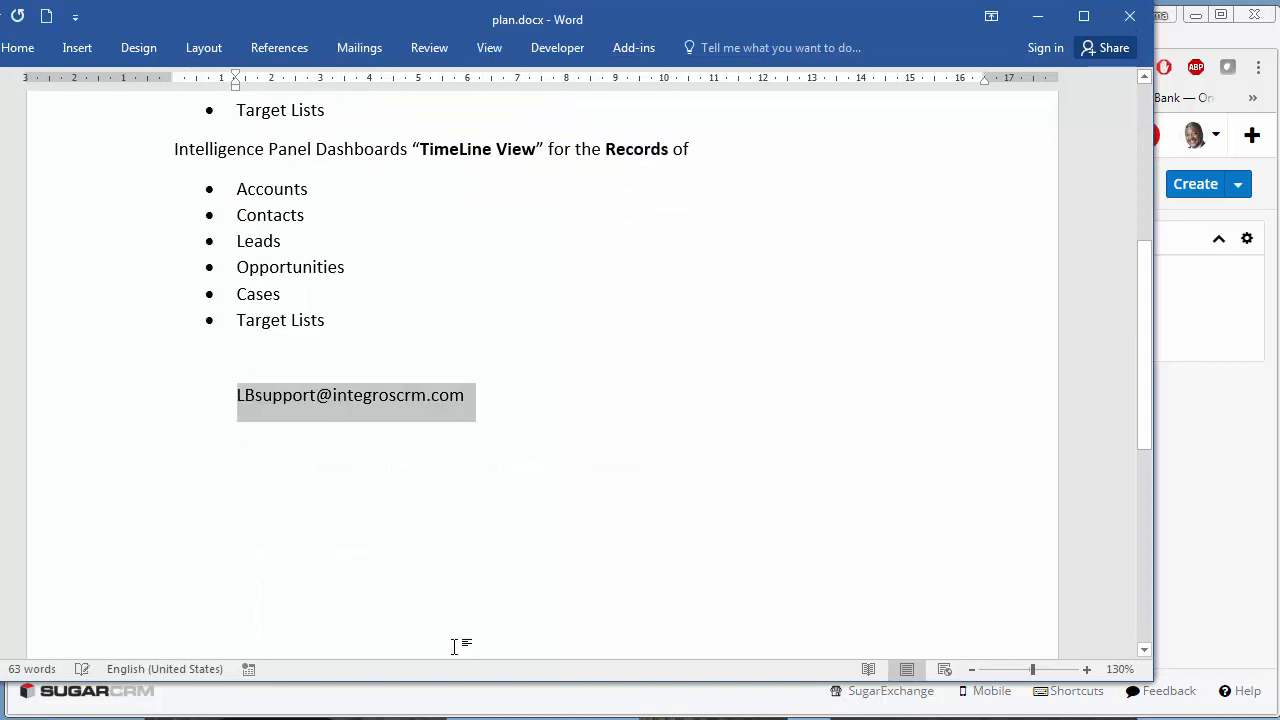